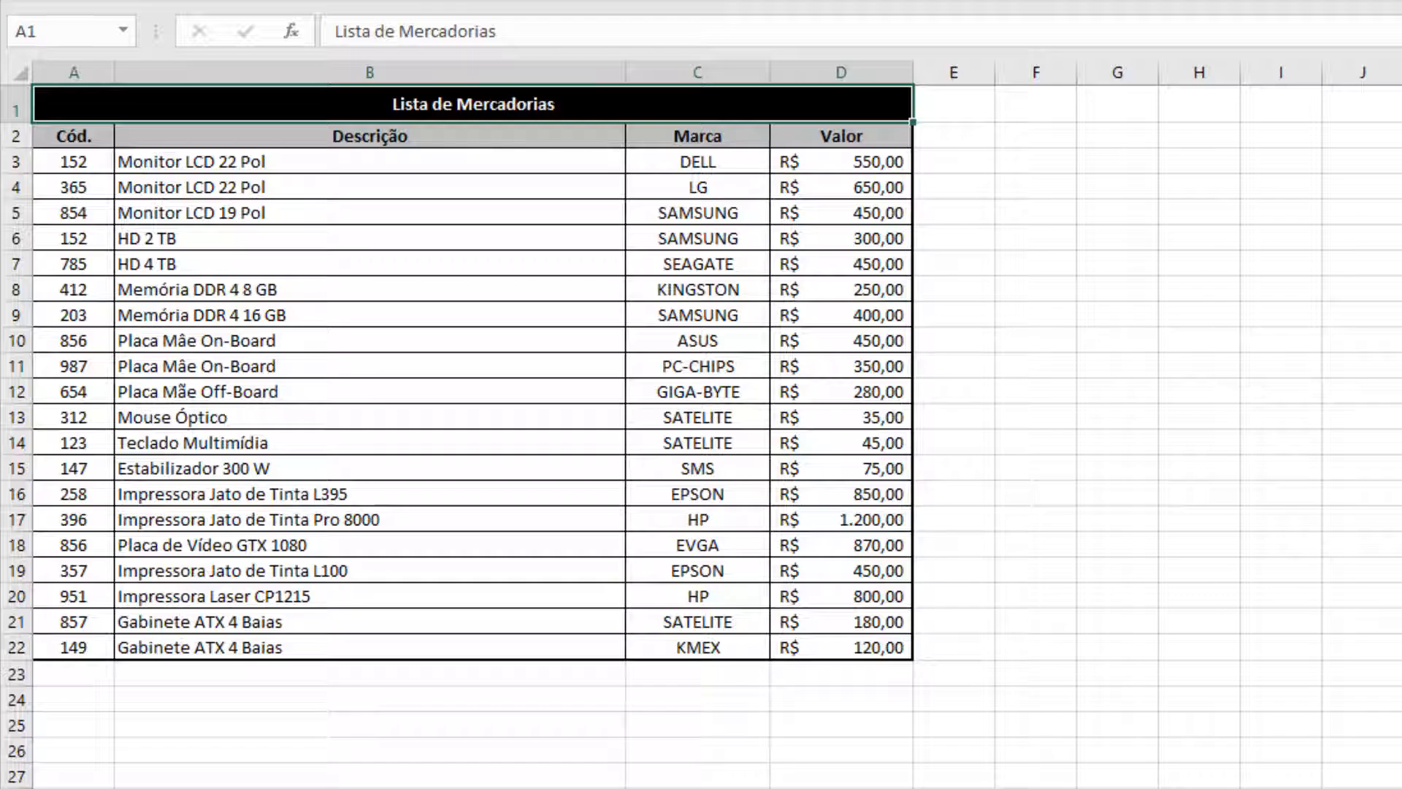
Enter the title "Consulta de Preços" in cell H1 and the label "Cód." in H2
{"action": "left_click", "coordinate": [1205, 122]}
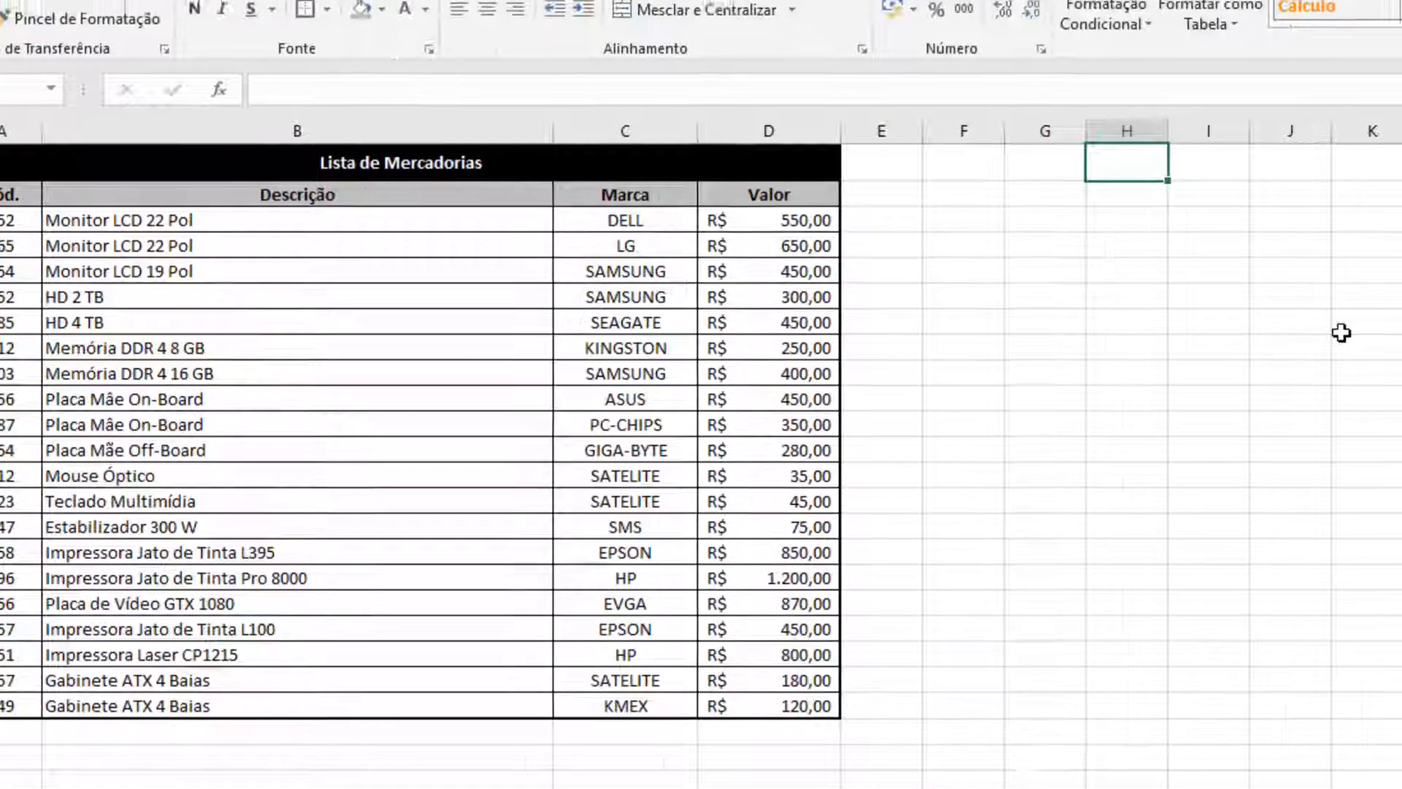
{"action": "type", "text": "Consulta de Preços"}
{"action": "key", "text": "Return"}
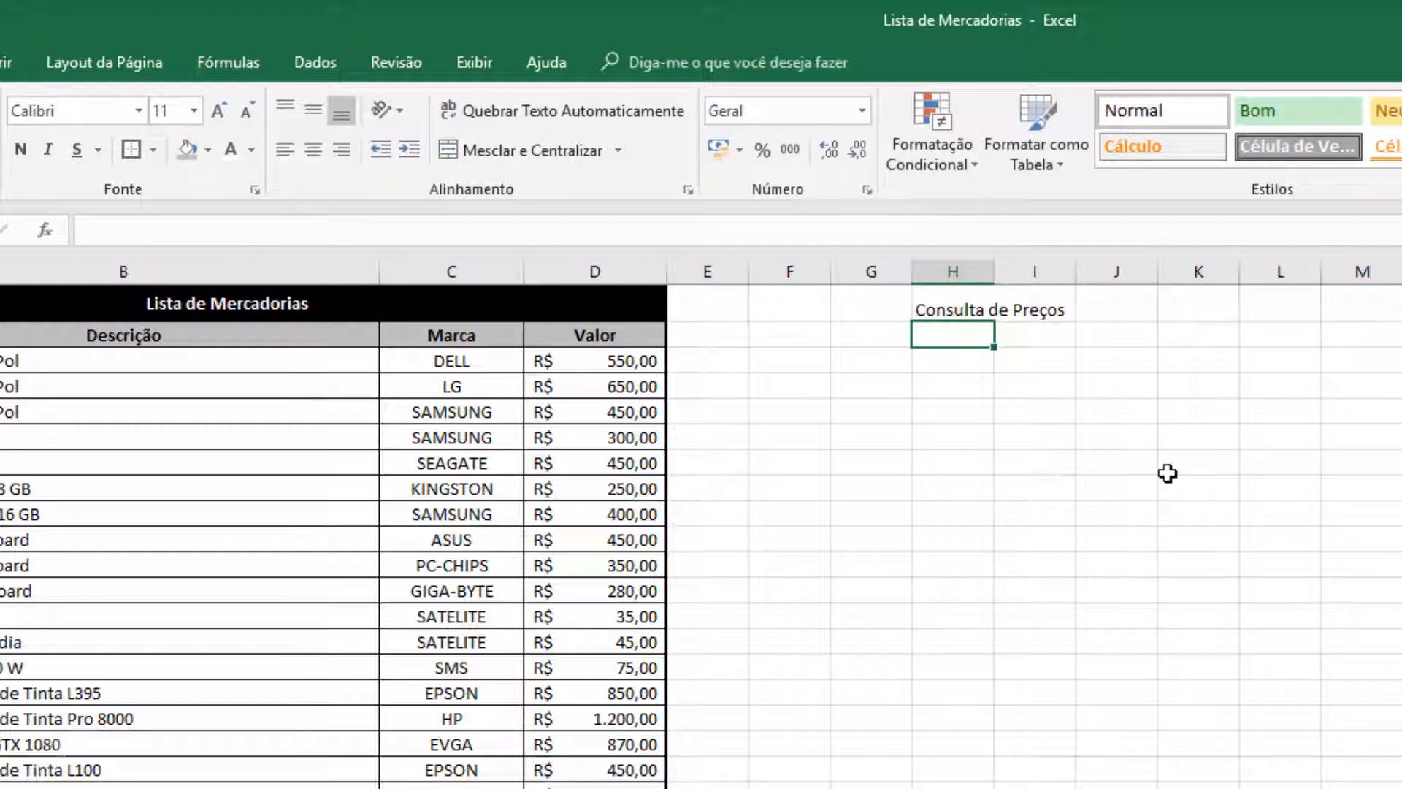
{"action": "type", "text": "Cód."}
{"action": "key", "text": "Tab"}
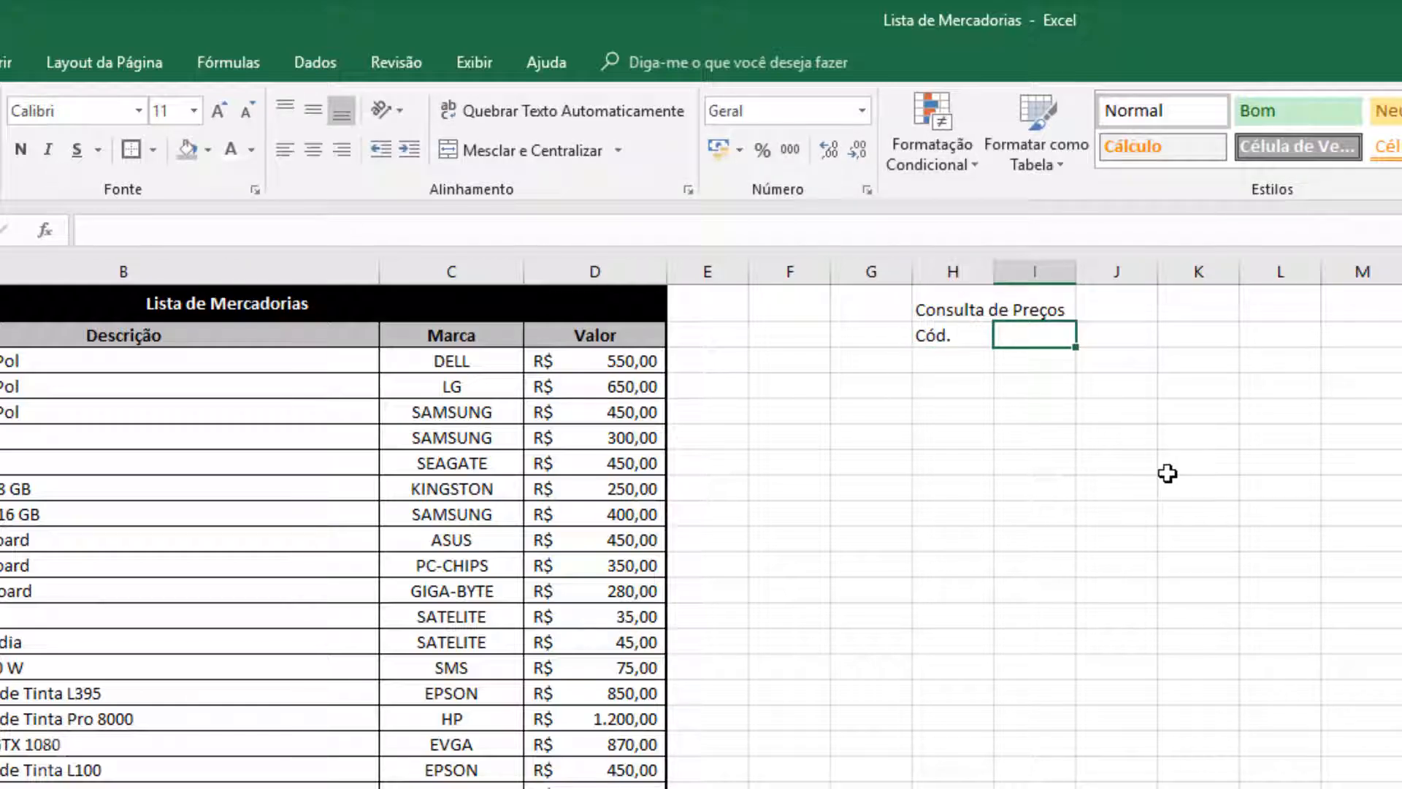
Enter the labels "Descrição", "Marca" and "Valor" in cells H3 to H5
{"action": "left_click", "coordinate": [953, 337]}
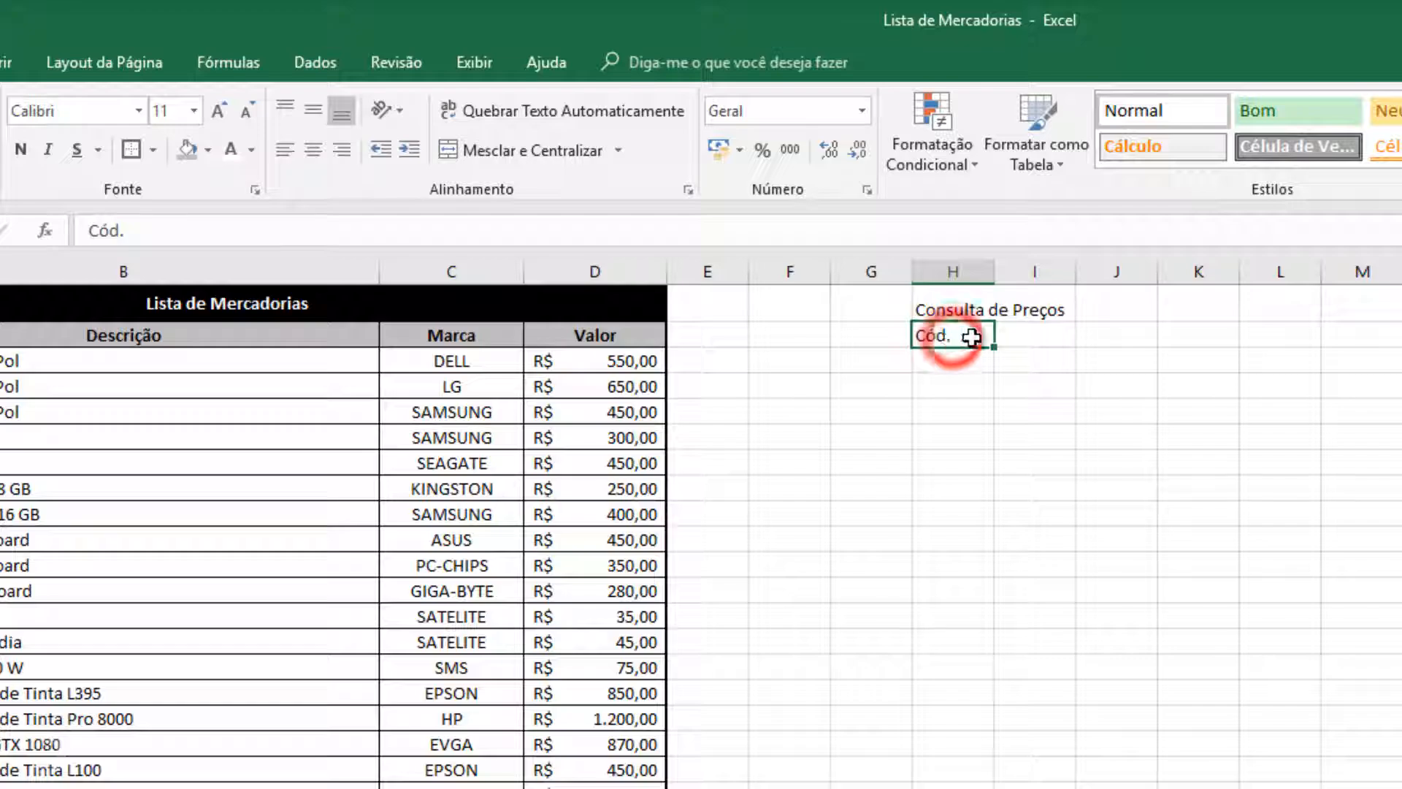
{"action": "left_click", "coordinate": [1043, 339]}
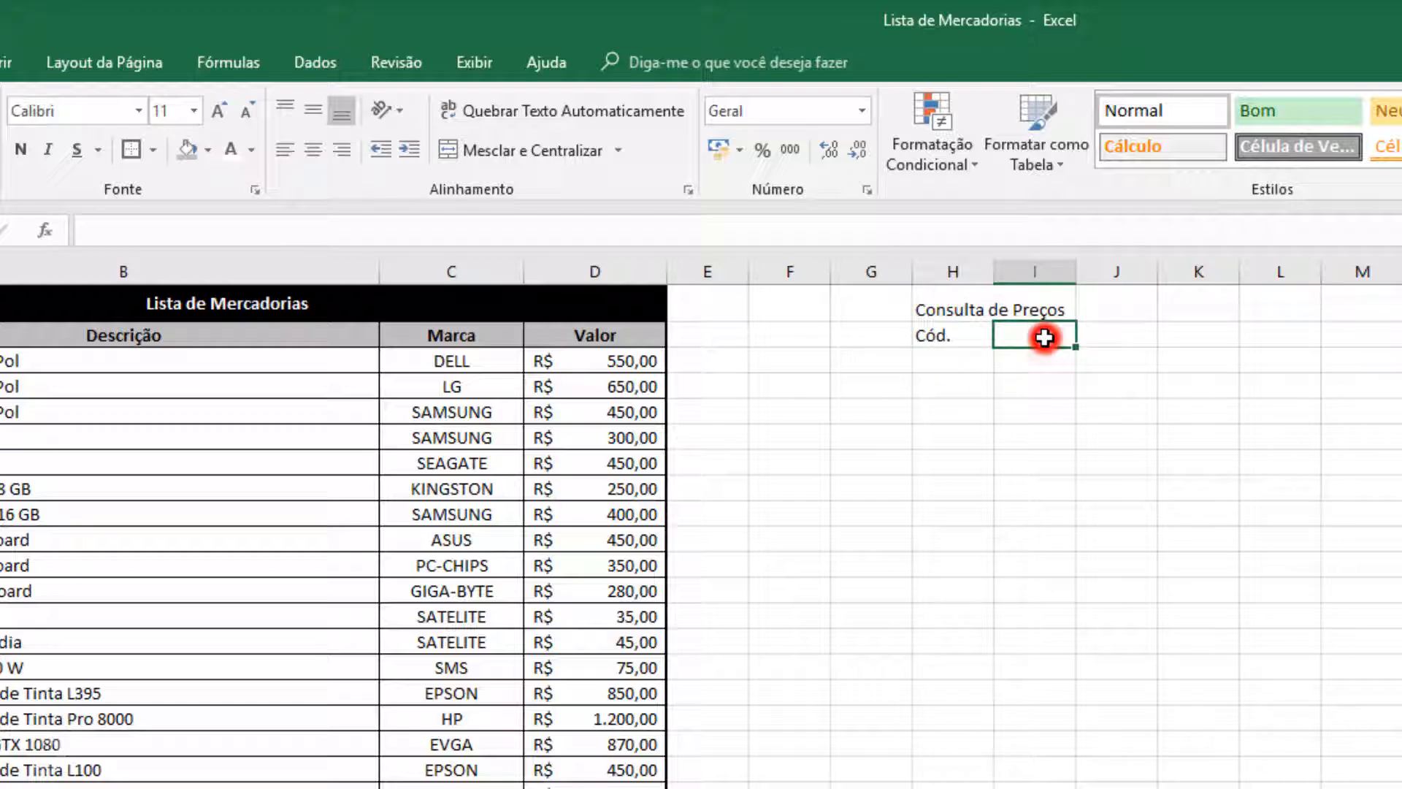
{"action": "left_click", "coordinate": [934, 362]}
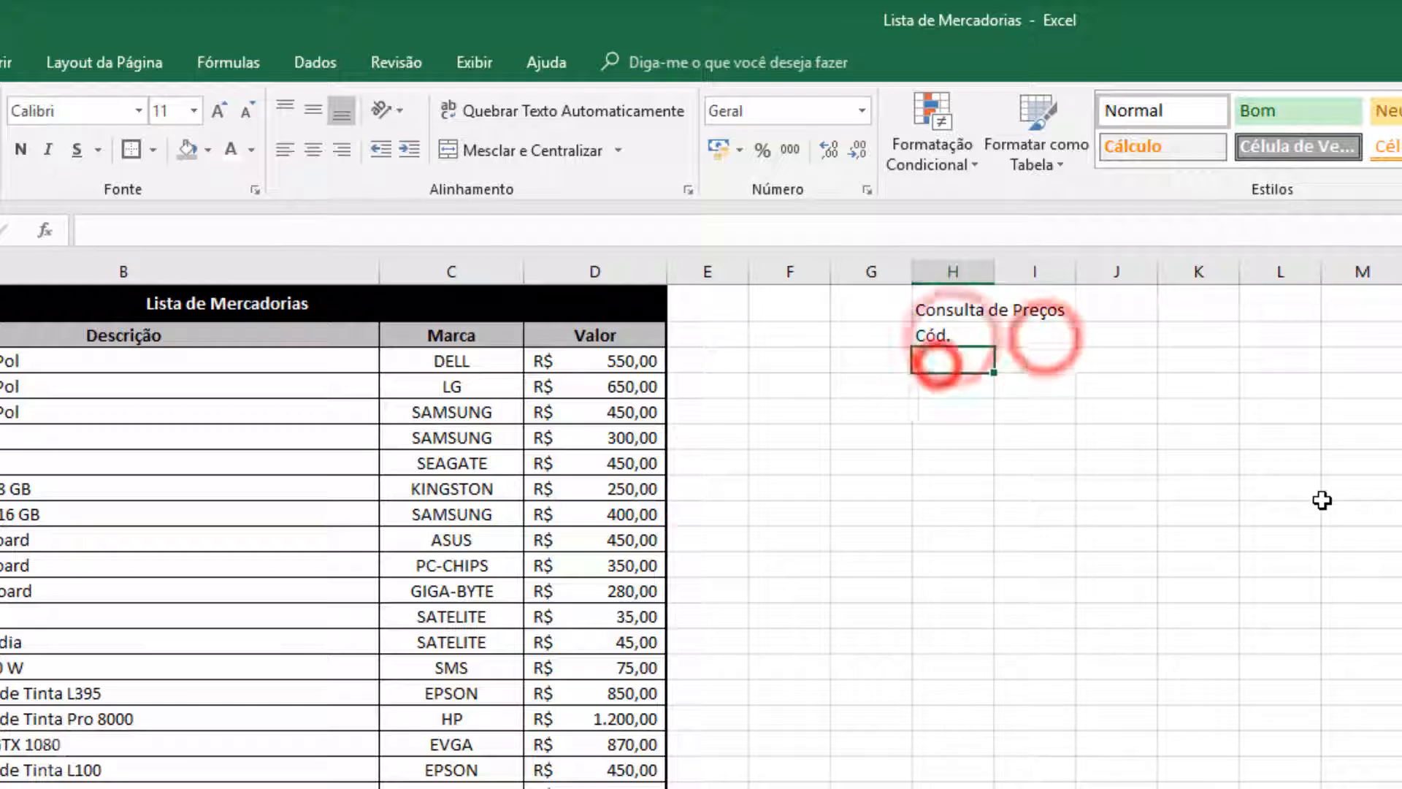
{"action": "type", "text": "Descrição"}
{"action": "key", "text": "Return"}
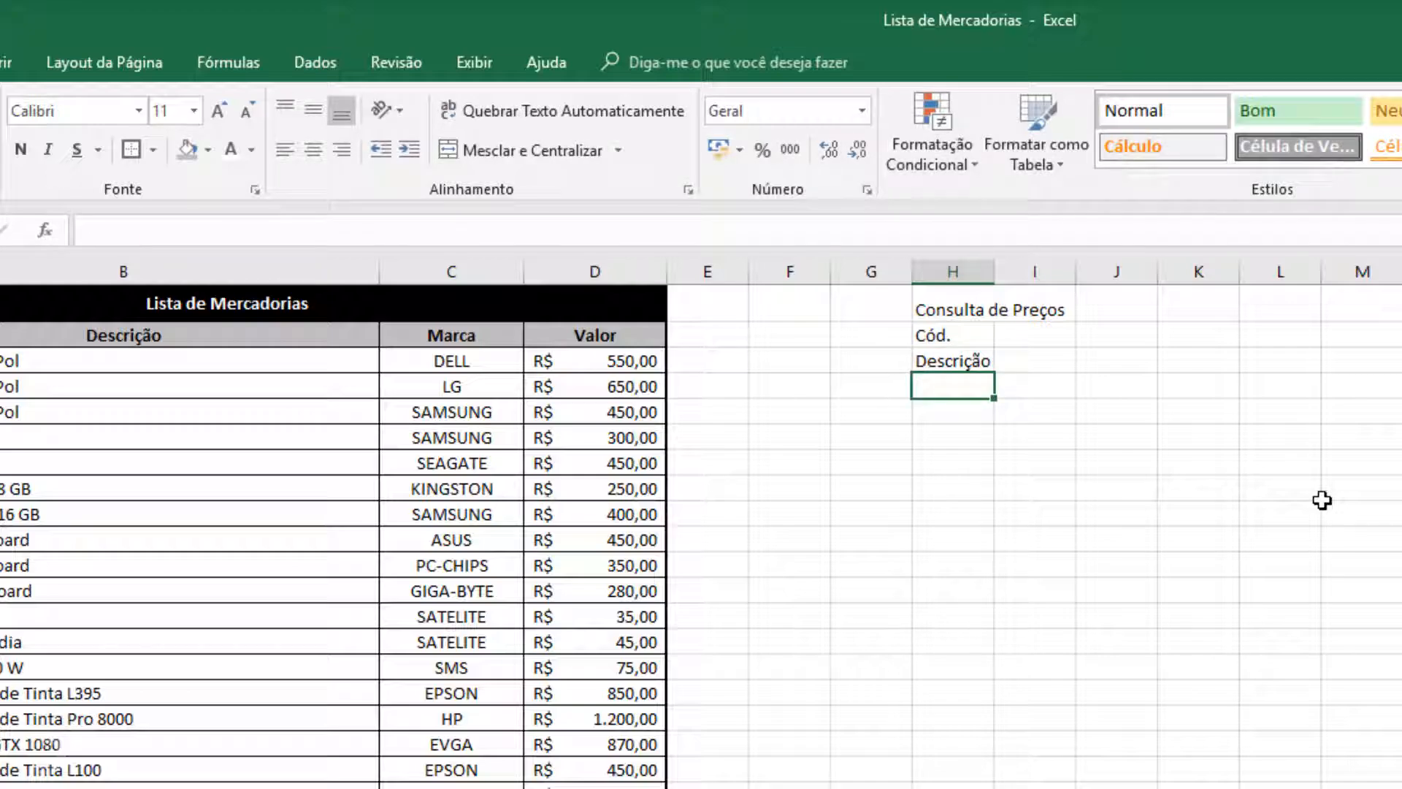
{"action": "type", "text": "Matr"}
{"action": "type", "text": "a"}
{"action": "key", "text": "Return"}
{"action": "type", "text": "]Valor"}
{"action": "key", "text": "Return"}
Merge and centre the title across H1:I1 and adjust the widths of columns H and I, making column I much wider
{"action": "left_click_drag", "start_coordinate": [995, 272], "coordinate": [1282, 276]}
{"action": "left_click_drag", "start_coordinate": [996, 304], "coordinate": [1168, 305]}
{"action": "left_click", "coordinate": [485, 149]}
{"action": "left_click_drag", "start_coordinate": [1071, 272], "coordinate": [1015, 272]}
{"action": "left_click_drag", "start_coordinate": [1229, 272], "coordinate": [1376, 271]}
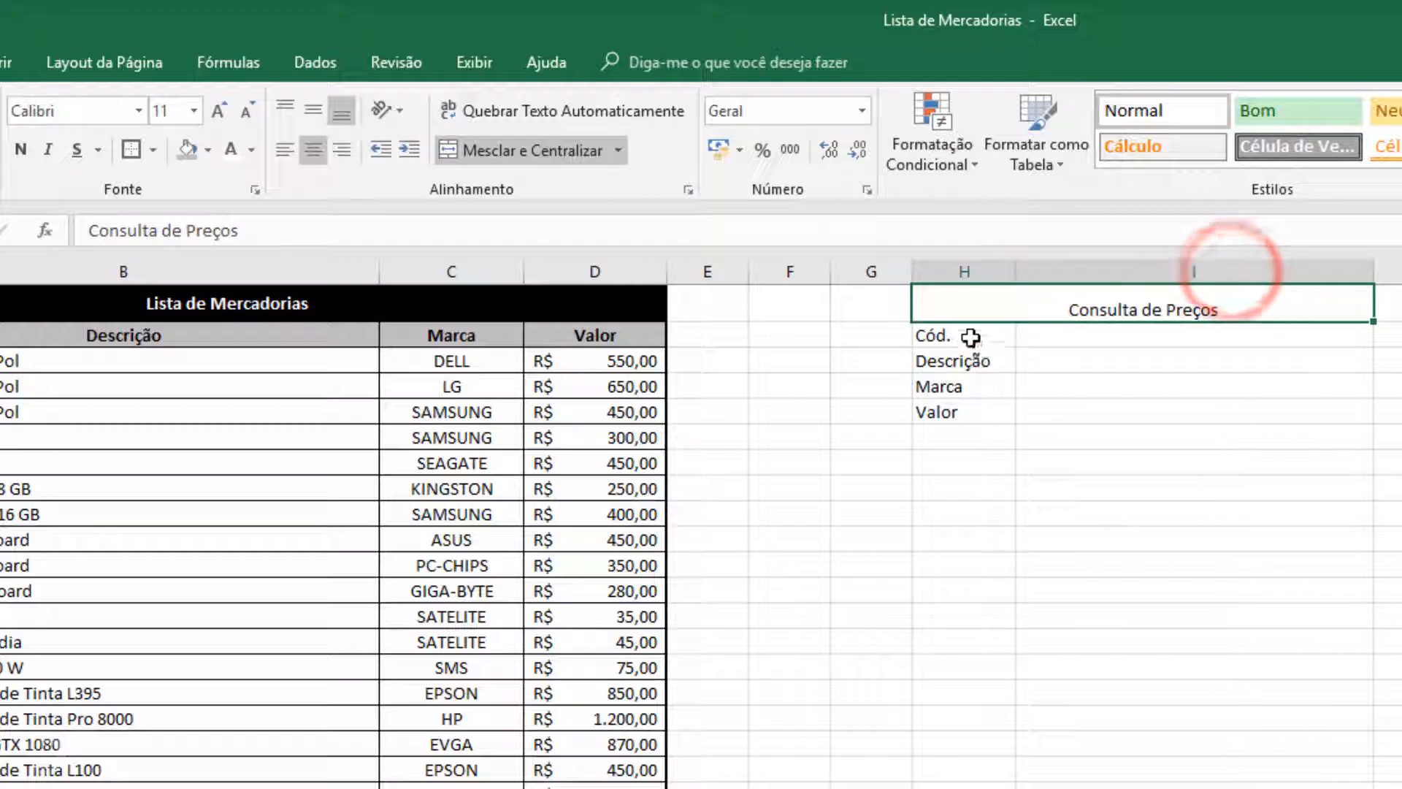
Right-align the labels in H2:H5 and make them bold
{"action": "left_click_drag", "start_coordinate": [966, 336], "coordinate": [966, 412]}
{"action": "left_click", "coordinate": [341, 150]}
{"action": "left_click", "coordinate": [22, 150]}
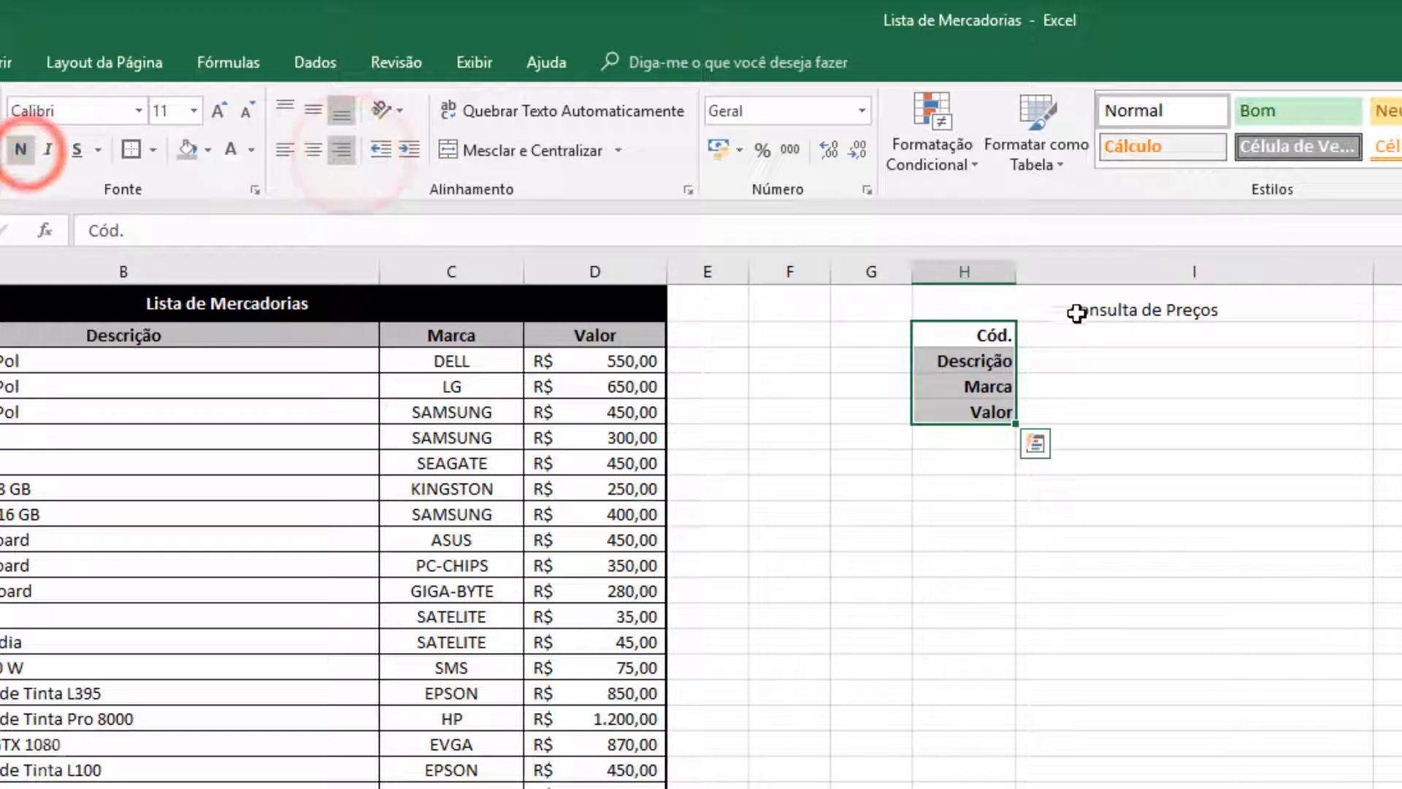
Format the "Consulta de Preços" title with middle alignment, a black fill and bold white text
{"action": "left_click", "coordinate": [1081, 306]}
{"action": "left_click", "coordinate": [315, 110]}
{"action": "left_click", "coordinate": [210, 150]}
{"action": "left_click", "coordinate": [208, 208]}
{"action": "left_click", "coordinate": [231, 150]}
{"action": "left_click", "coordinate": [20, 150]}
Fill the labels in H2:H5 with grey and apply inner borders plus a thick outside border to H1:I5
{"action": "left_click_drag", "start_coordinate": [966, 336], "coordinate": [945, 410]}
{"action": "left_click_drag", "start_coordinate": [1033, 303], "coordinate": [1359, 413]}
{"action": "left_click", "coordinate": [153, 150]}
{"action": "left_click", "coordinate": [182, 367]}
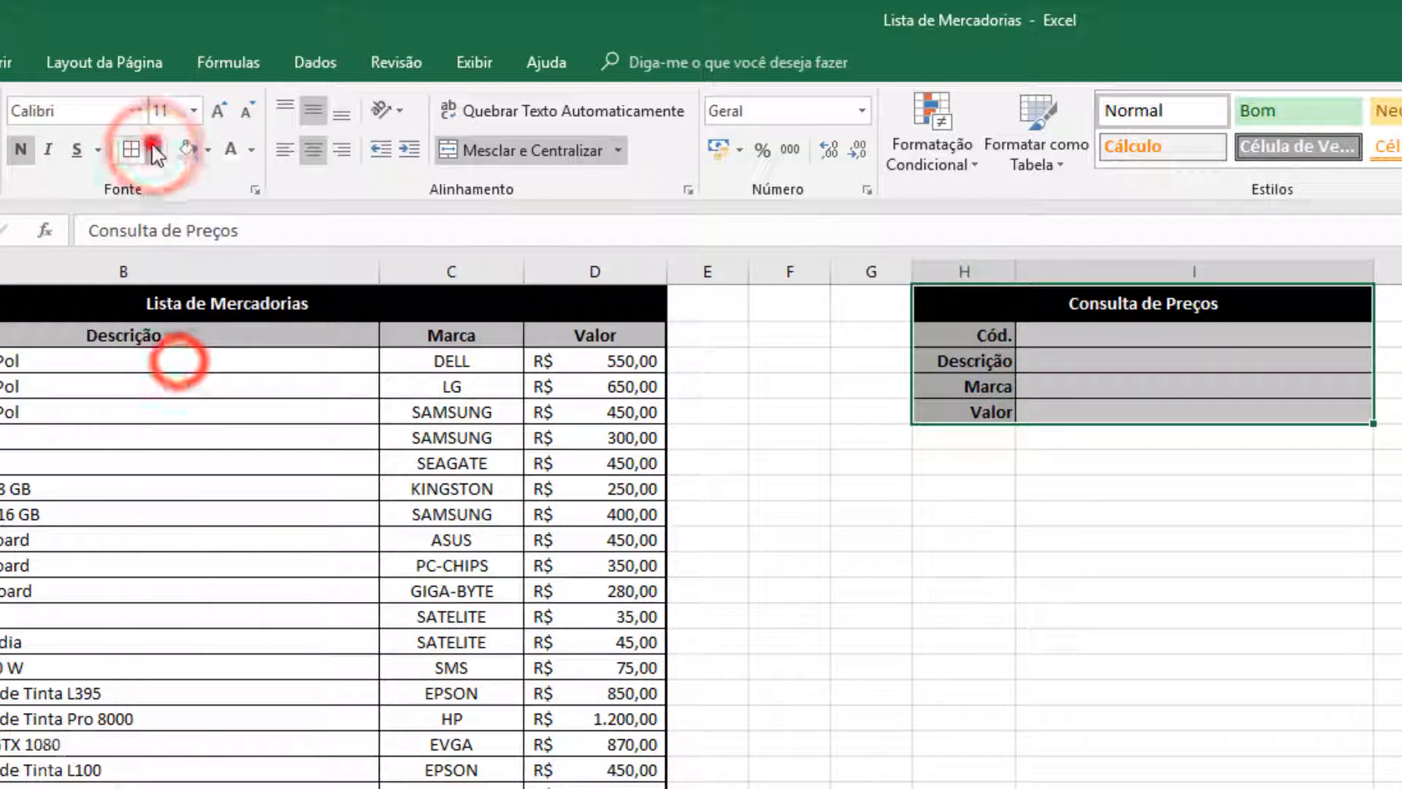
{"action": "left_click", "coordinate": [1196, 504]}
Examine the empty answer cells I2:I5 and the matching Descrição, Marca and Valor headers of the goods list
{"action": "left_click", "coordinate": [1128, 338]}
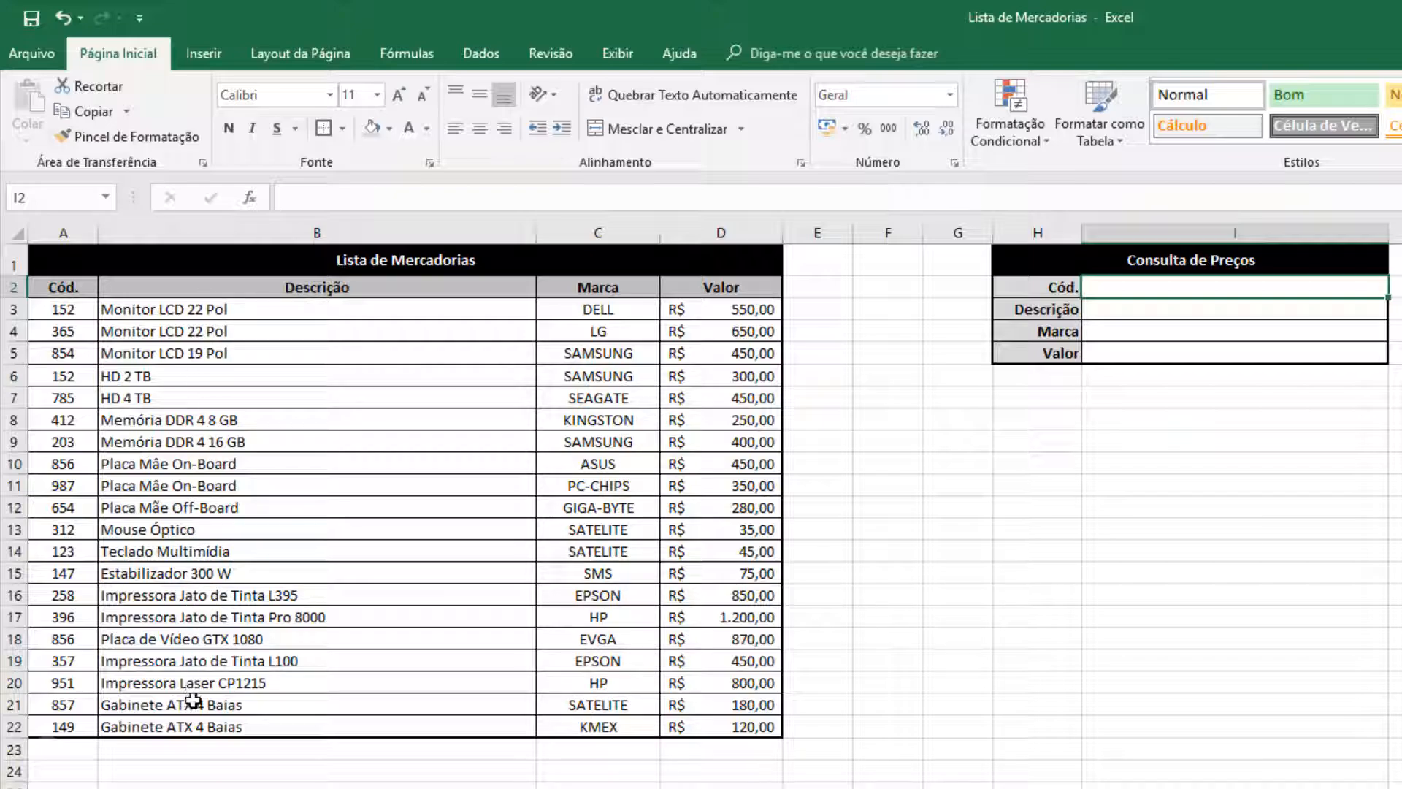
{"action": "left_click", "coordinate": [1103, 309]}
{"action": "left_click", "coordinate": [1103, 331]}
{"action": "left_click", "coordinate": [1108, 353]}
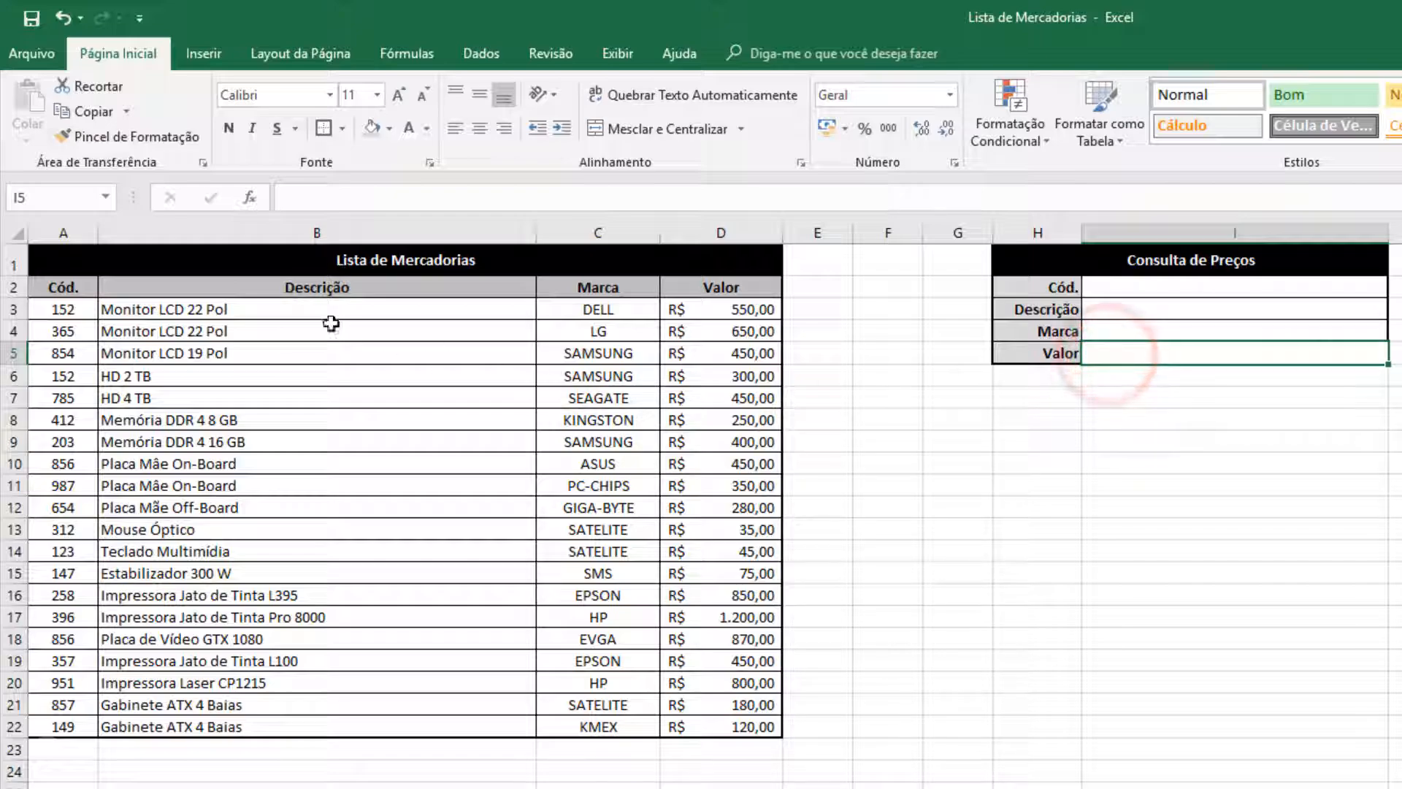
{"action": "left_click", "coordinate": [301, 287]}
{"action": "left_click", "coordinate": [570, 287]}
{"action": "left_click", "coordinate": [717, 286]}
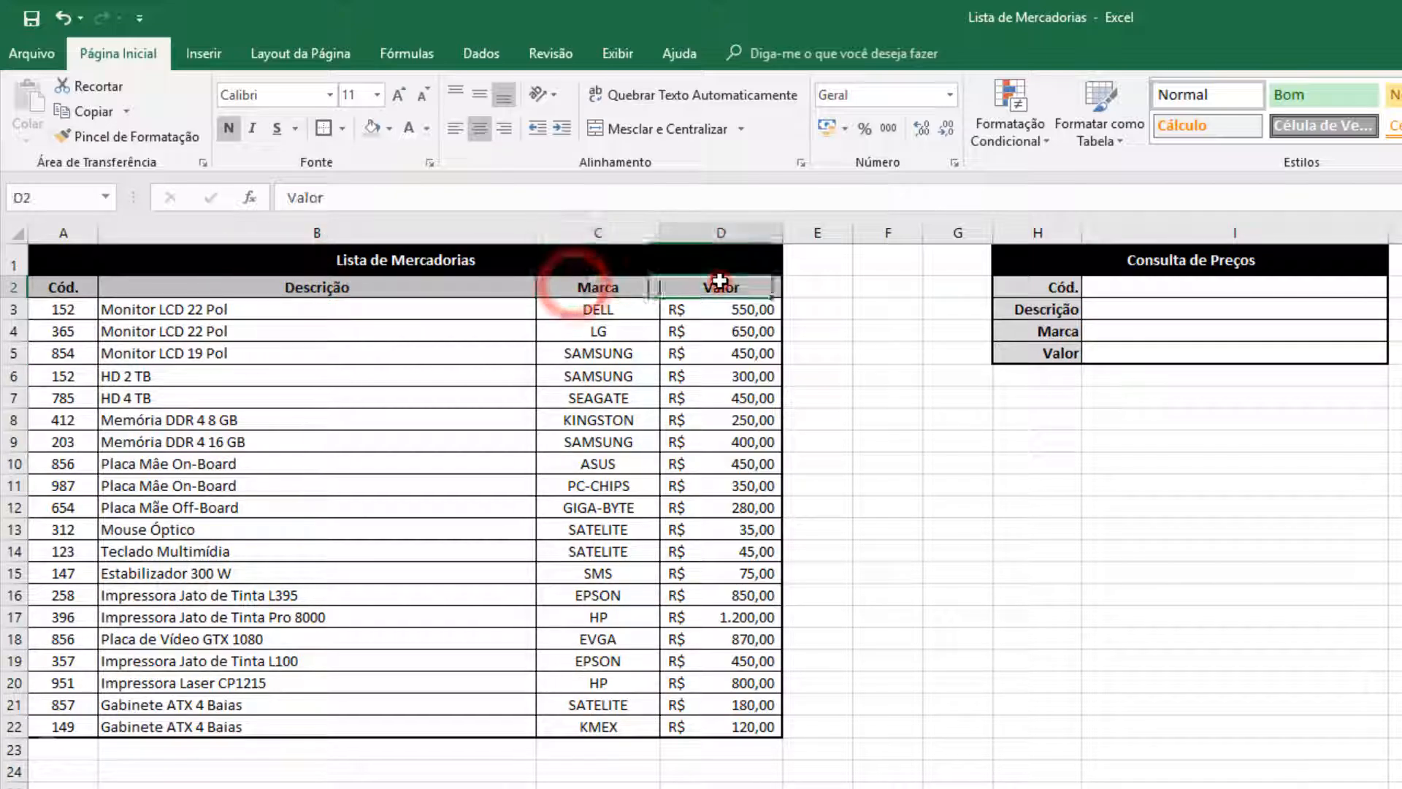
Enter the product code 365 in cell I2
{"action": "left_click", "coordinate": [1119, 282]}
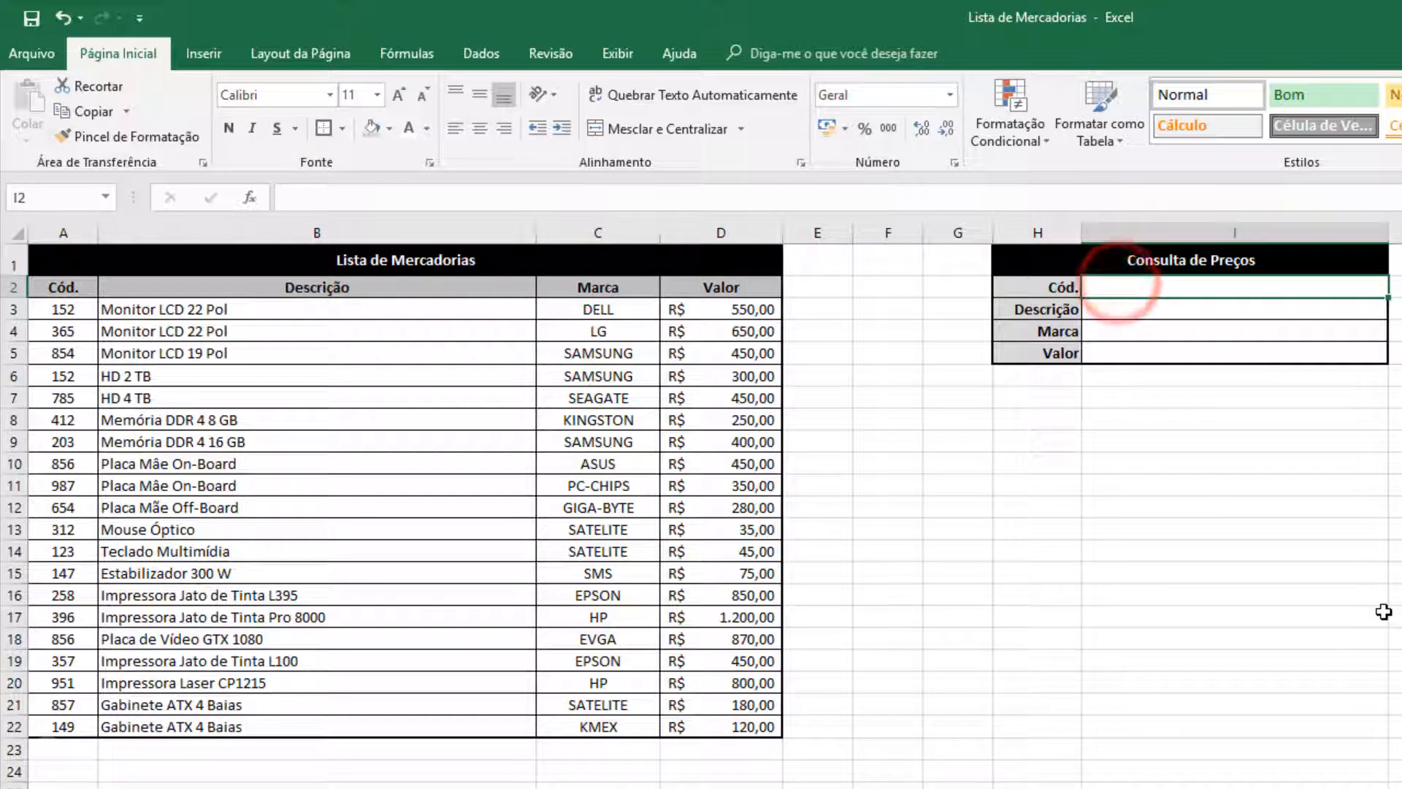
{"action": "type", "text": "365"}
{"action": "key", "text": "Return"}
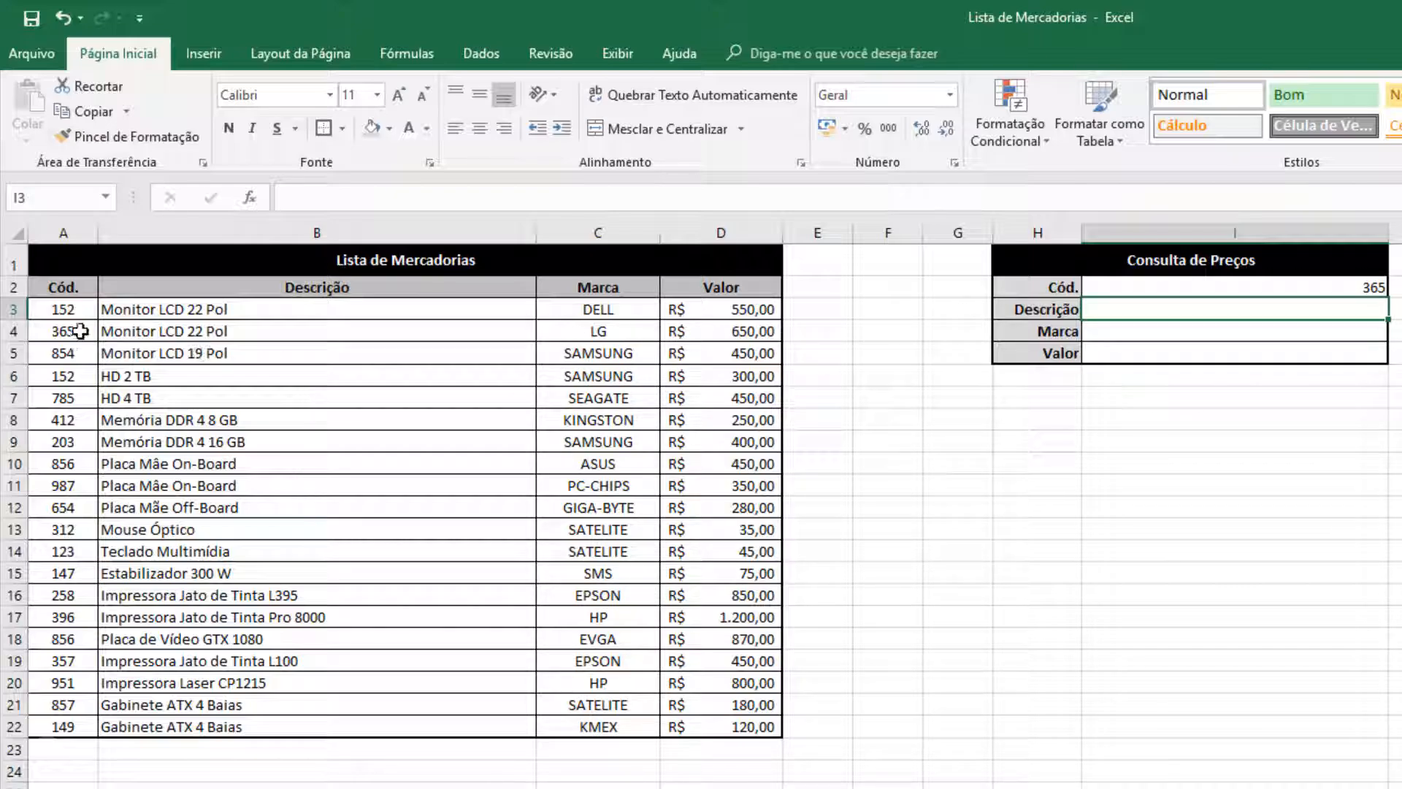
Compare the goods list row for code 365 with the Descrição, Marca and Valor cells of the price query
{"action": "left_click_drag", "start_coordinate": [48, 331], "coordinate": [742, 330]}
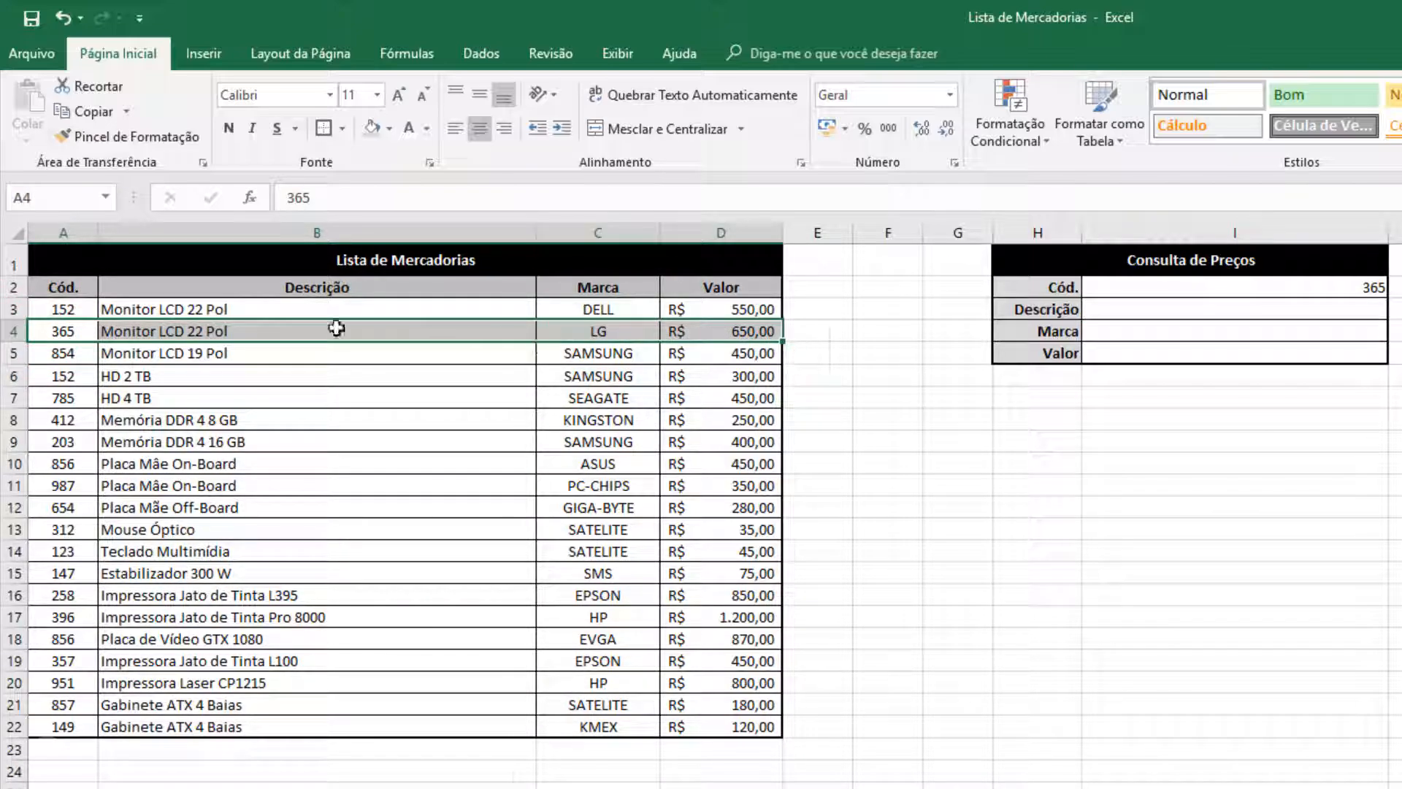
{"action": "left_click", "coordinate": [1243, 310]}
{"action": "left_click", "coordinate": [1243, 331]}
{"action": "left_click", "coordinate": [1239, 349]}
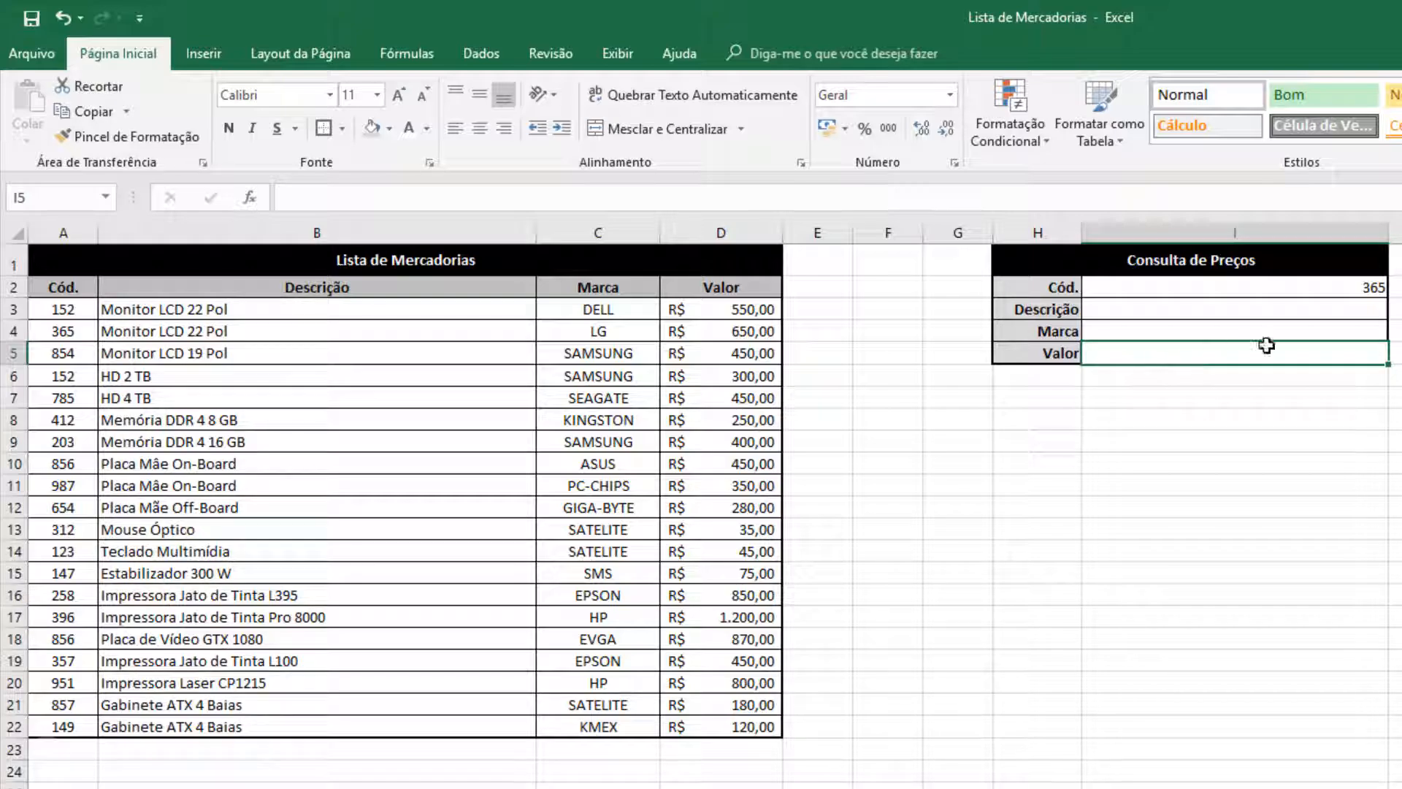
Centre the contents of cells I2:I5 horizontally
{"action": "left_click_drag", "start_coordinate": [1234, 286], "coordinate": [1227, 357]}
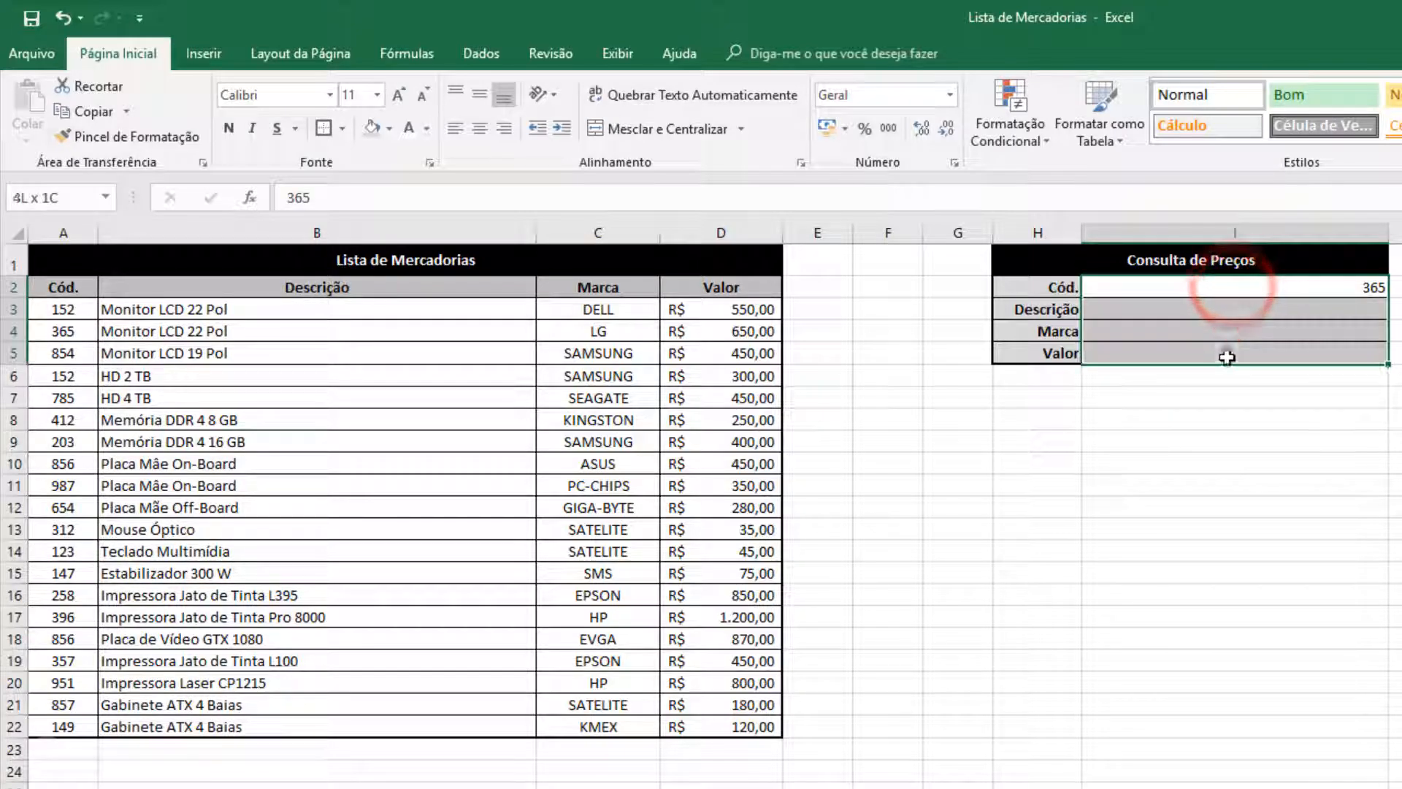
{"action": "left_click", "coordinate": [480, 129]}
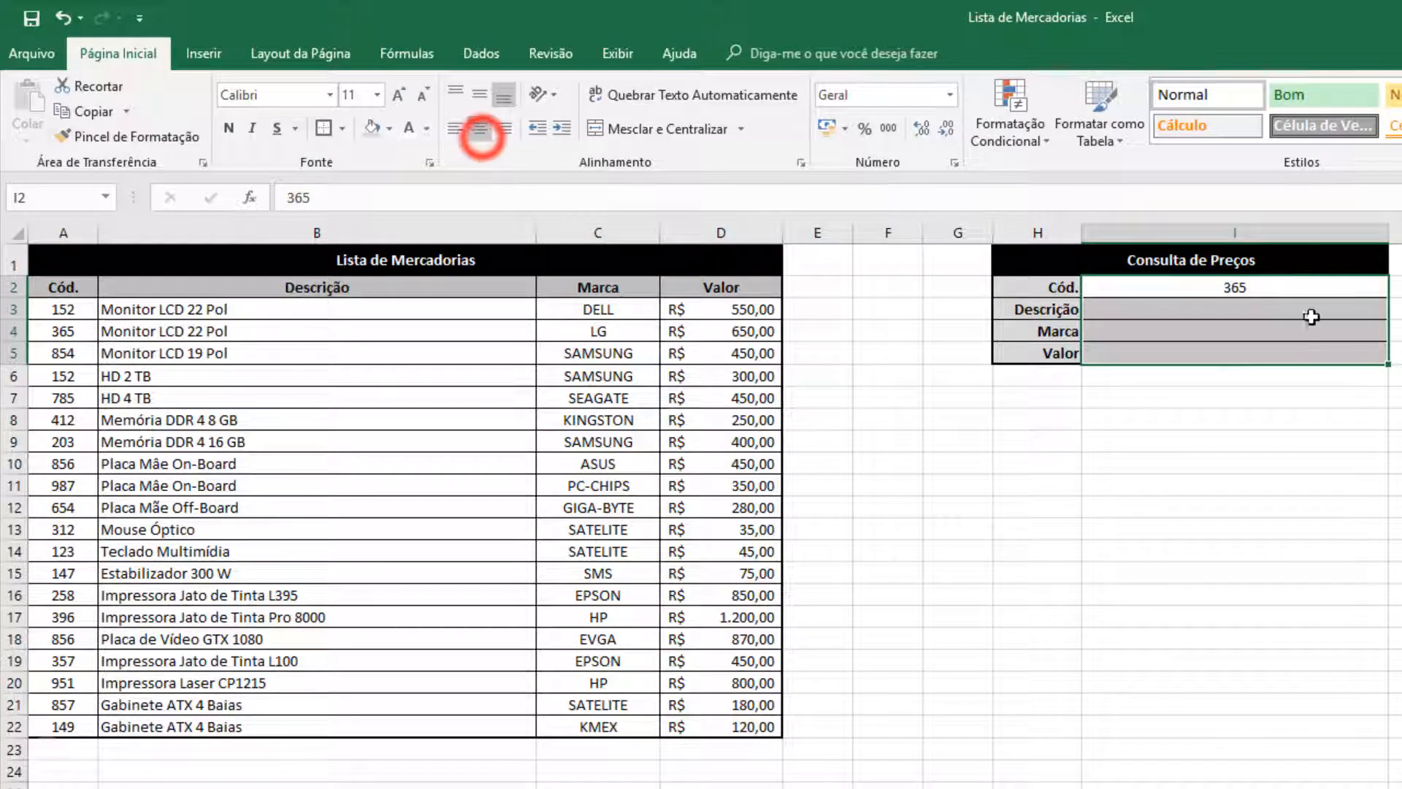
{"action": "left_click", "coordinate": [1267, 288]}
Review the descriptions in B3:B22 and the code cell I2 that the Descrição lookup relies on
{"action": "left_click", "coordinate": [1228, 304]}
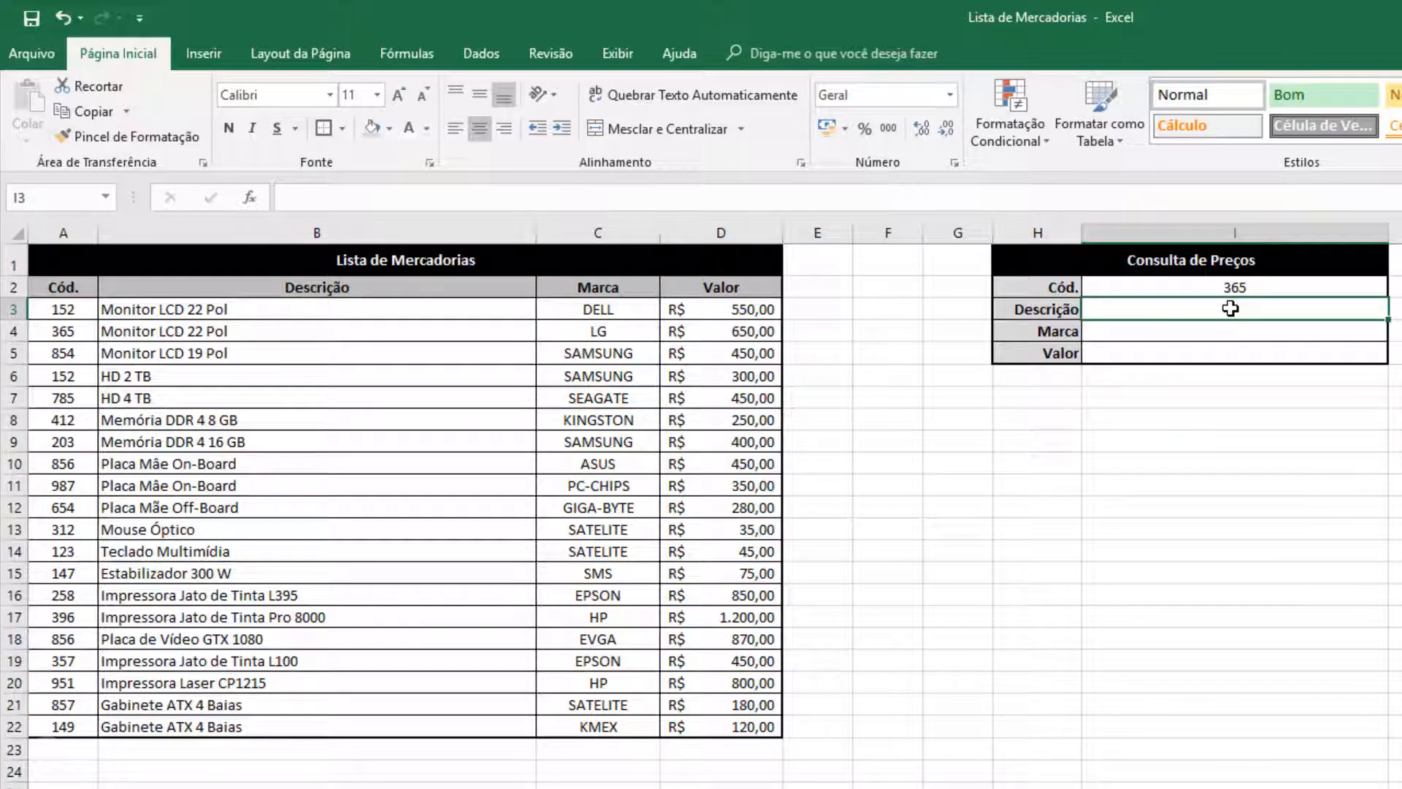
{"action": "left_click_drag", "start_coordinate": [319, 301], "coordinate": [320, 724]}
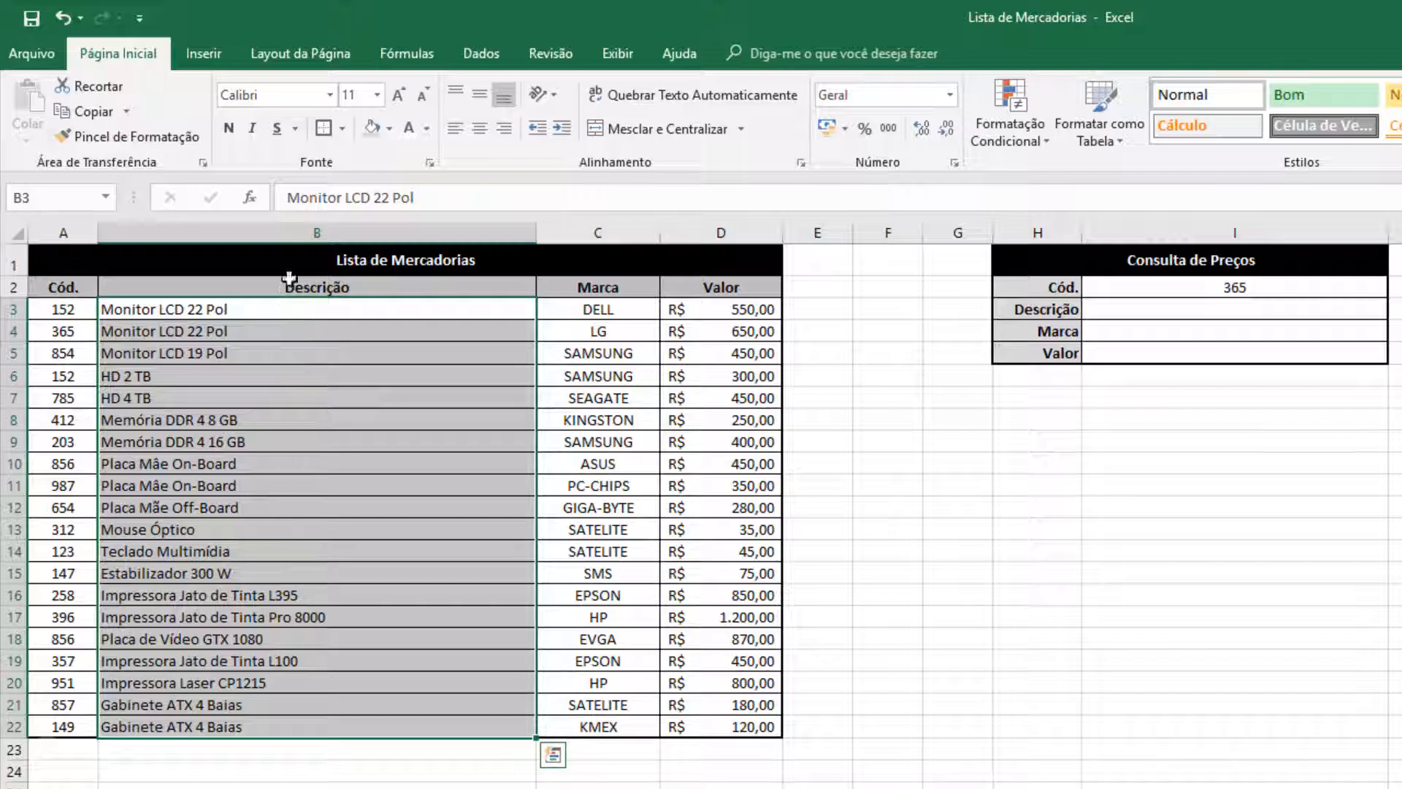
{"action": "left_click_drag", "start_coordinate": [299, 309], "coordinate": [304, 721]}
{"action": "left_click", "coordinate": [1226, 288]}
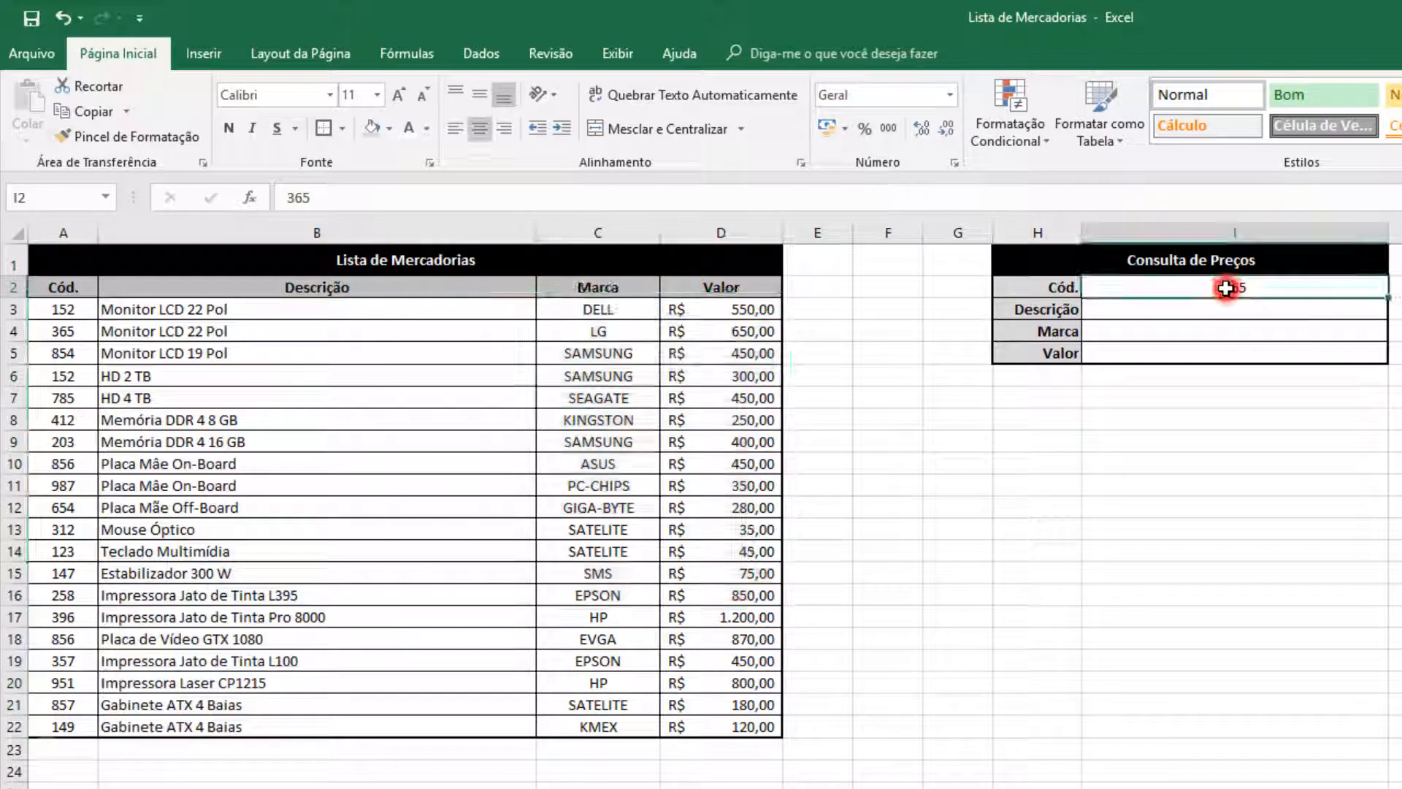
Enter the formula =PROCV(I2;A3:D22;2;FALSO) in cell I3 to look up the product description
{"action": "left_click", "coordinate": [1181, 310]}
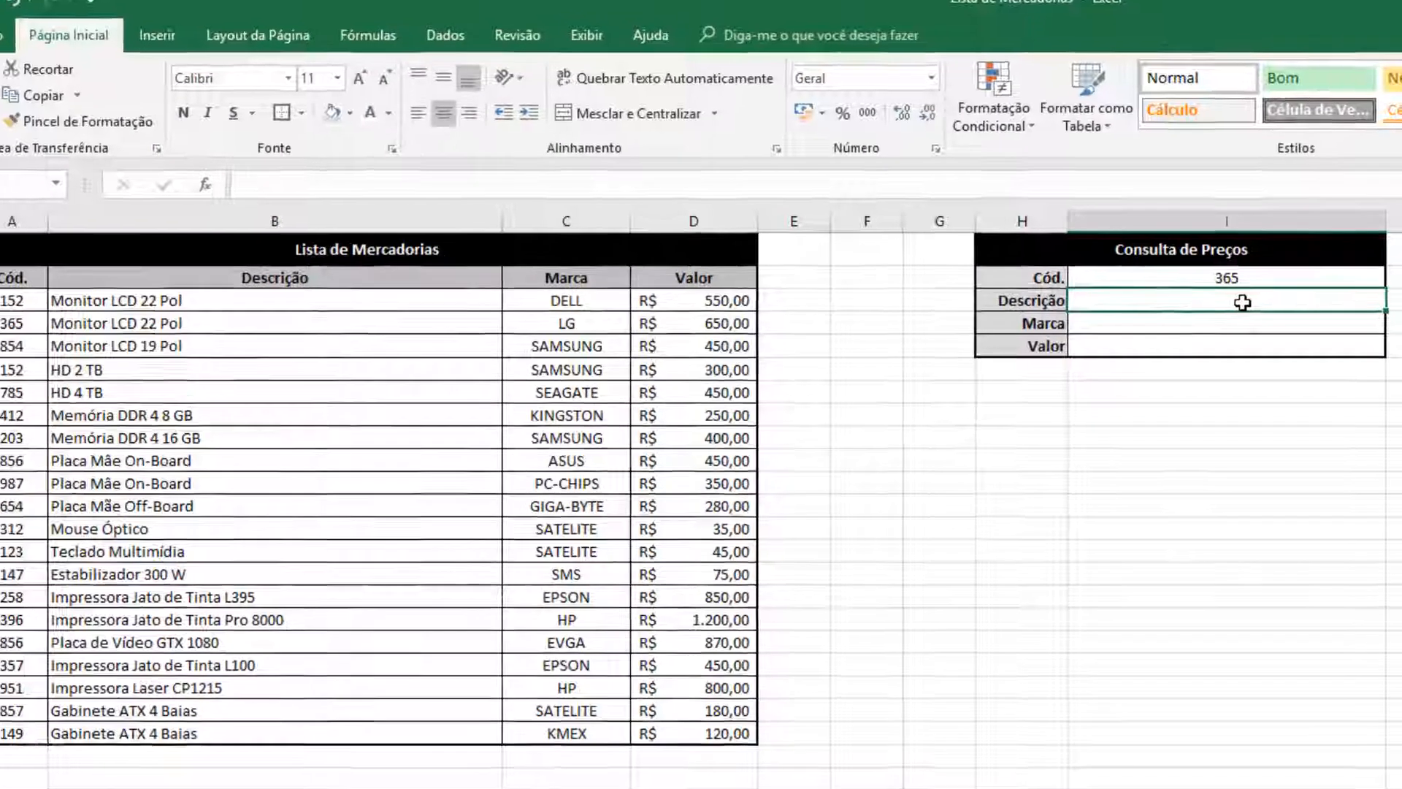
{"action": "type", "text": "=P"}
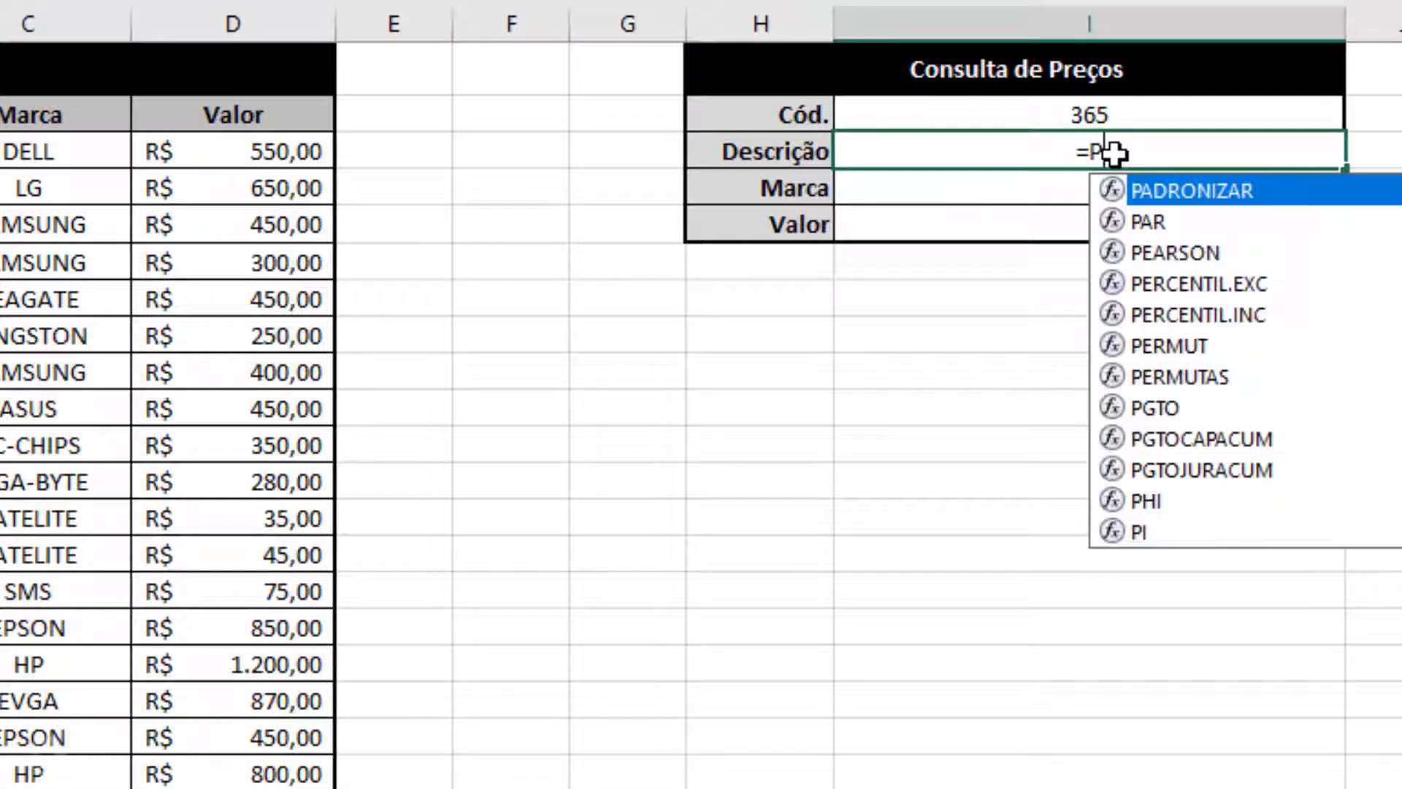
{"action": "type", "text": "ROCV"}
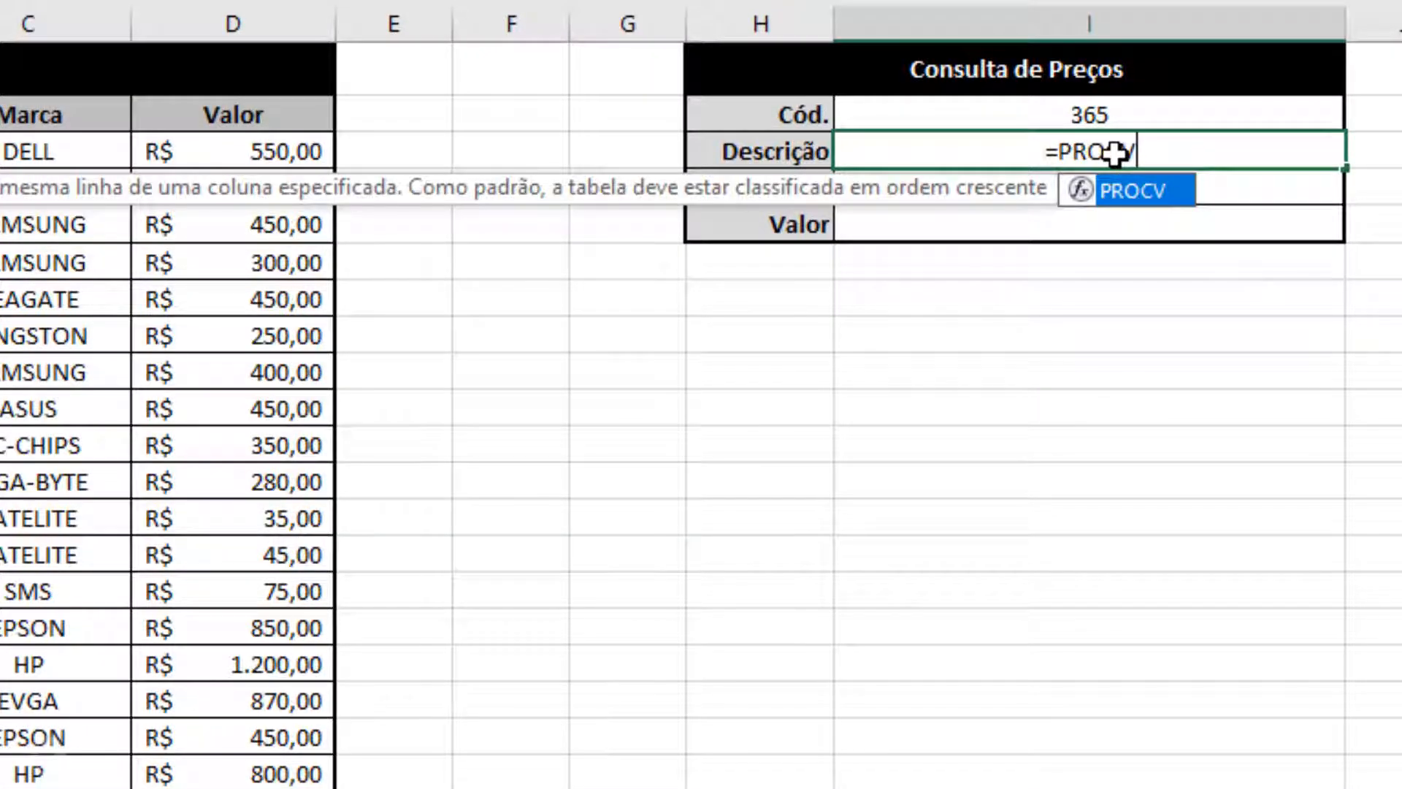
{"action": "type", "text": "("}
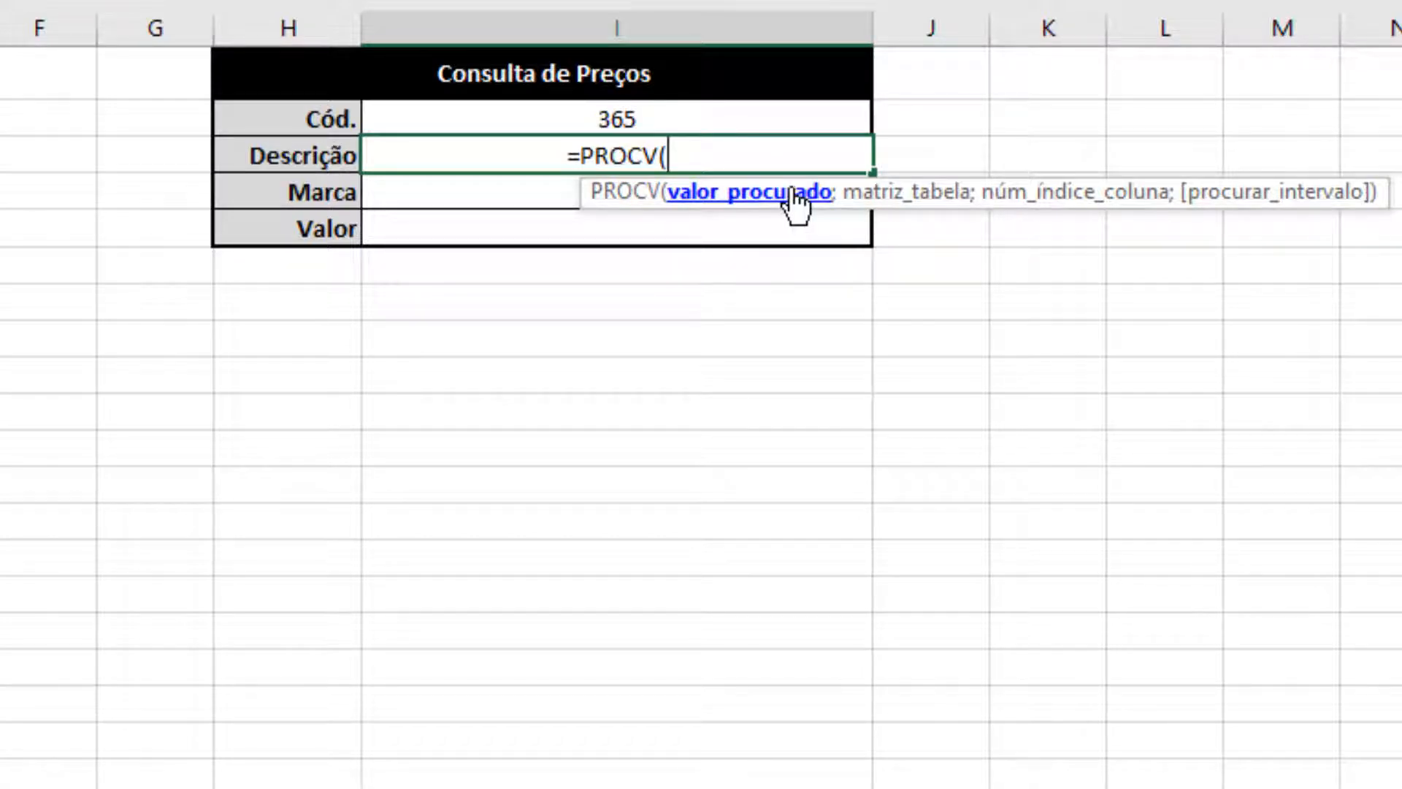
{"action": "left_click", "coordinate": [613, 118]}
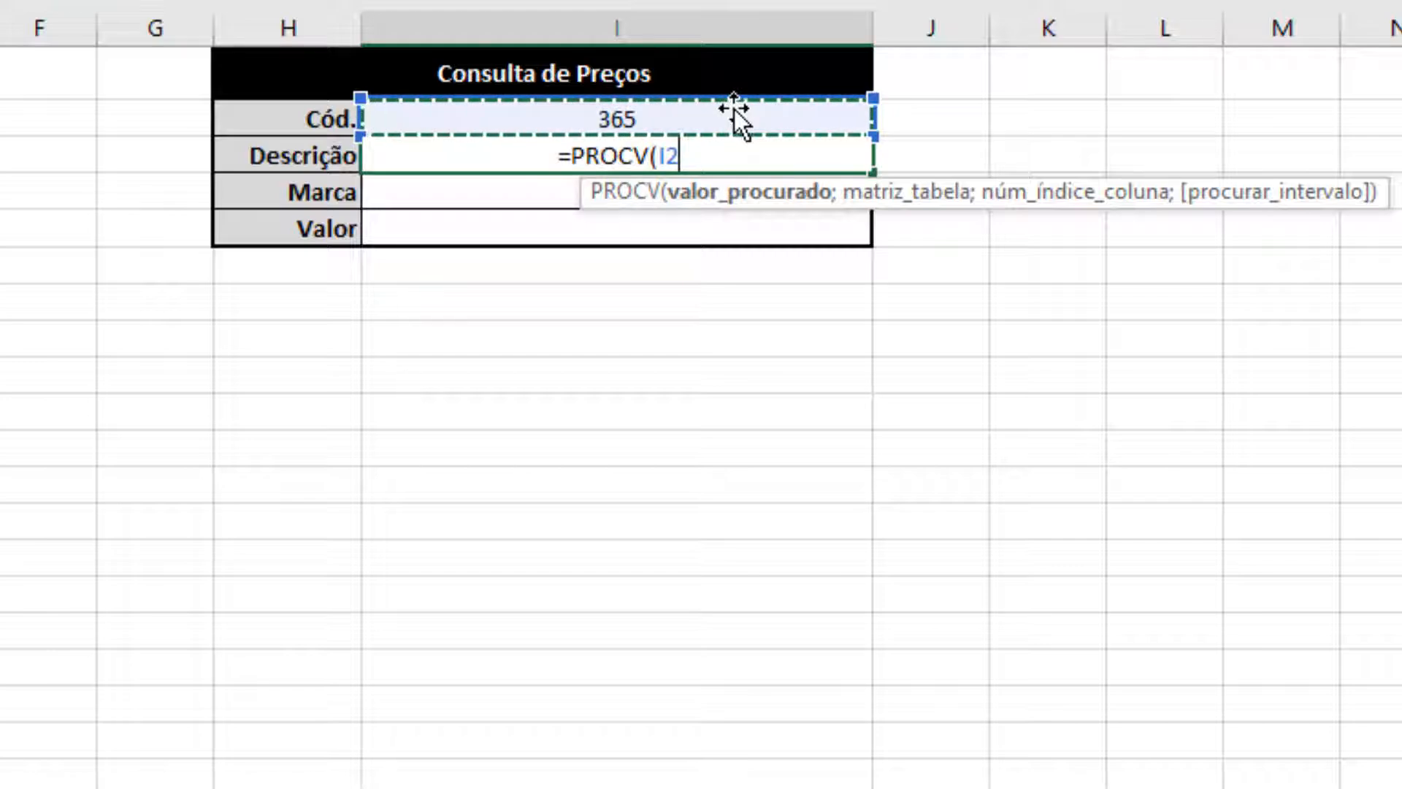
{"action": "type", "text": ";"}
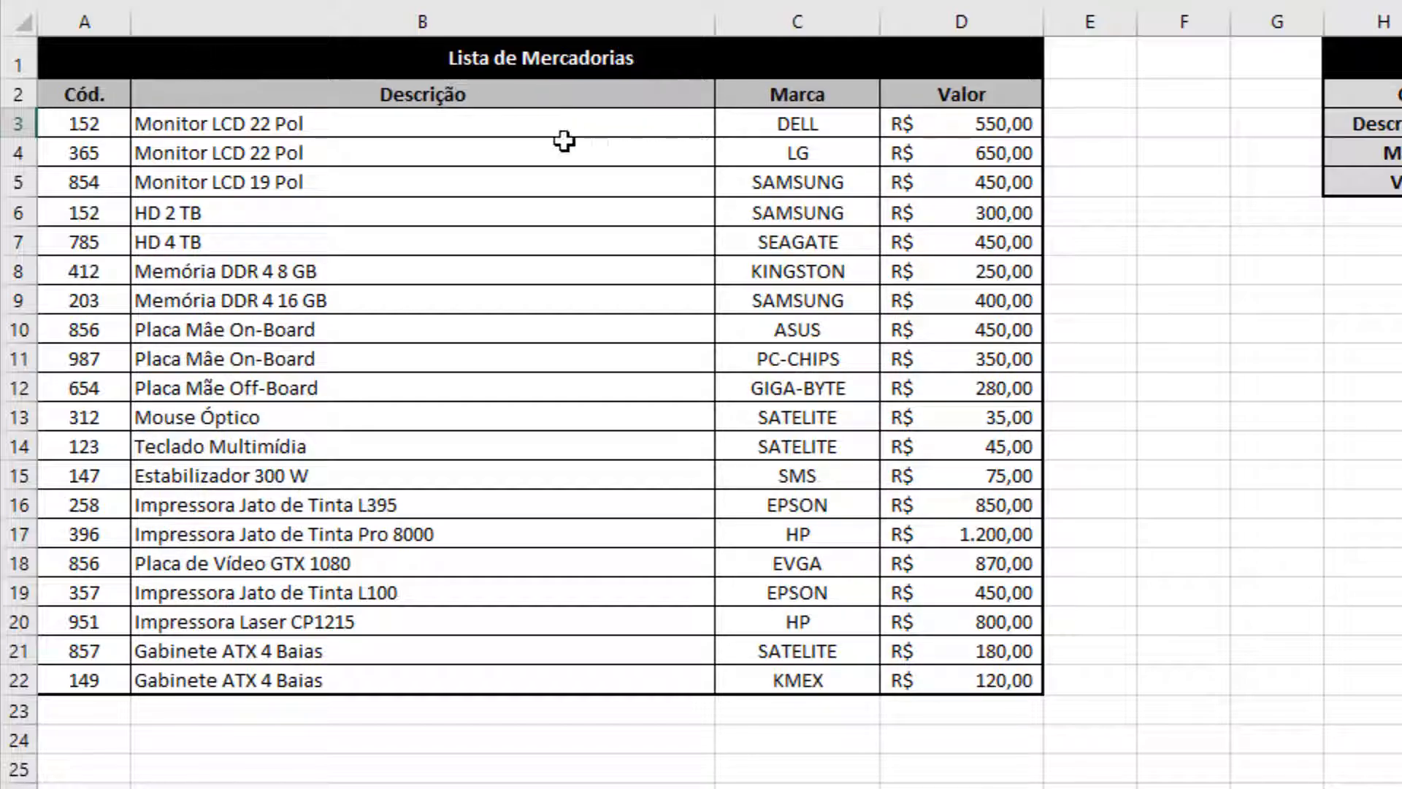
{"action": "left_click_drag", "start_coordinate": [70, 124], "coordinate": [955, 680]}
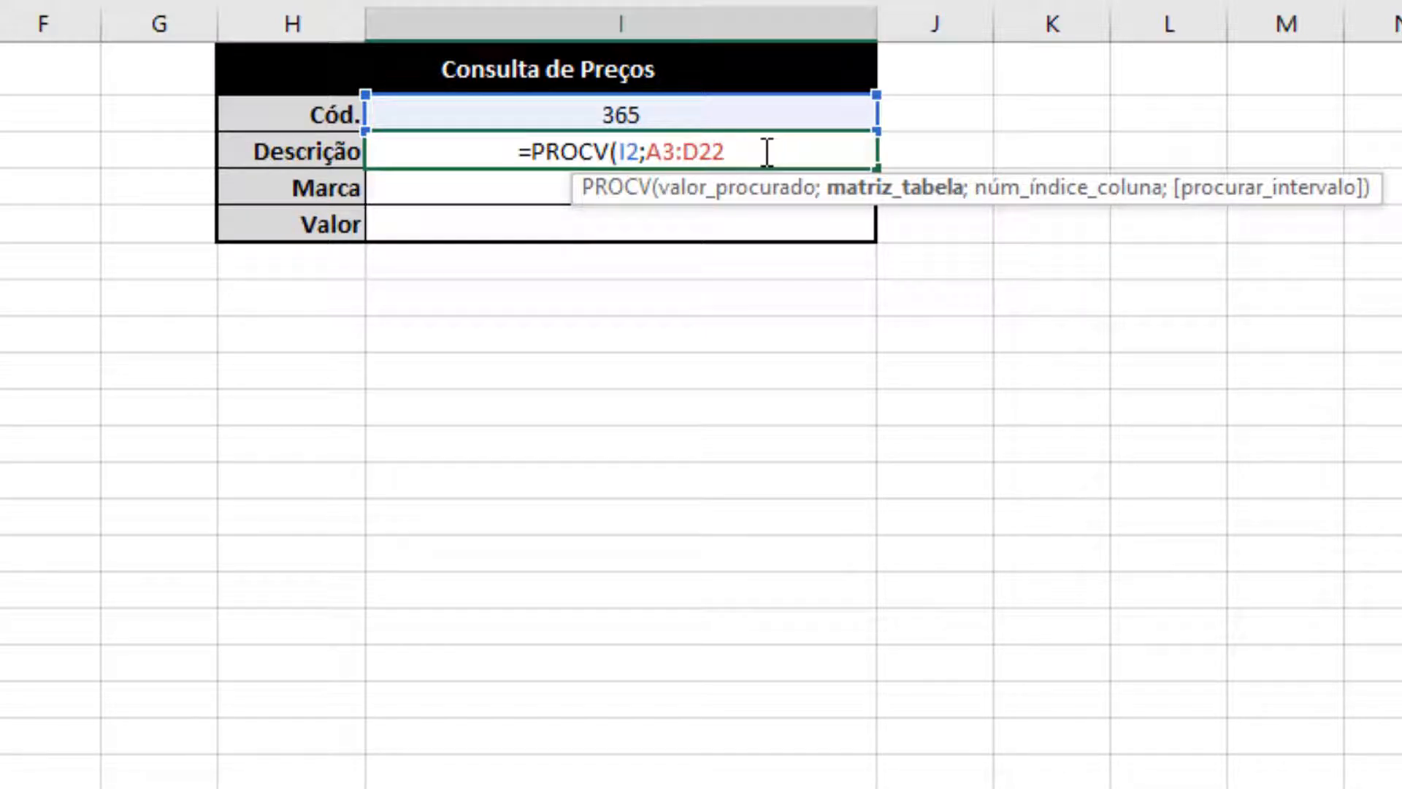
{"action": "type", "text": ";"}
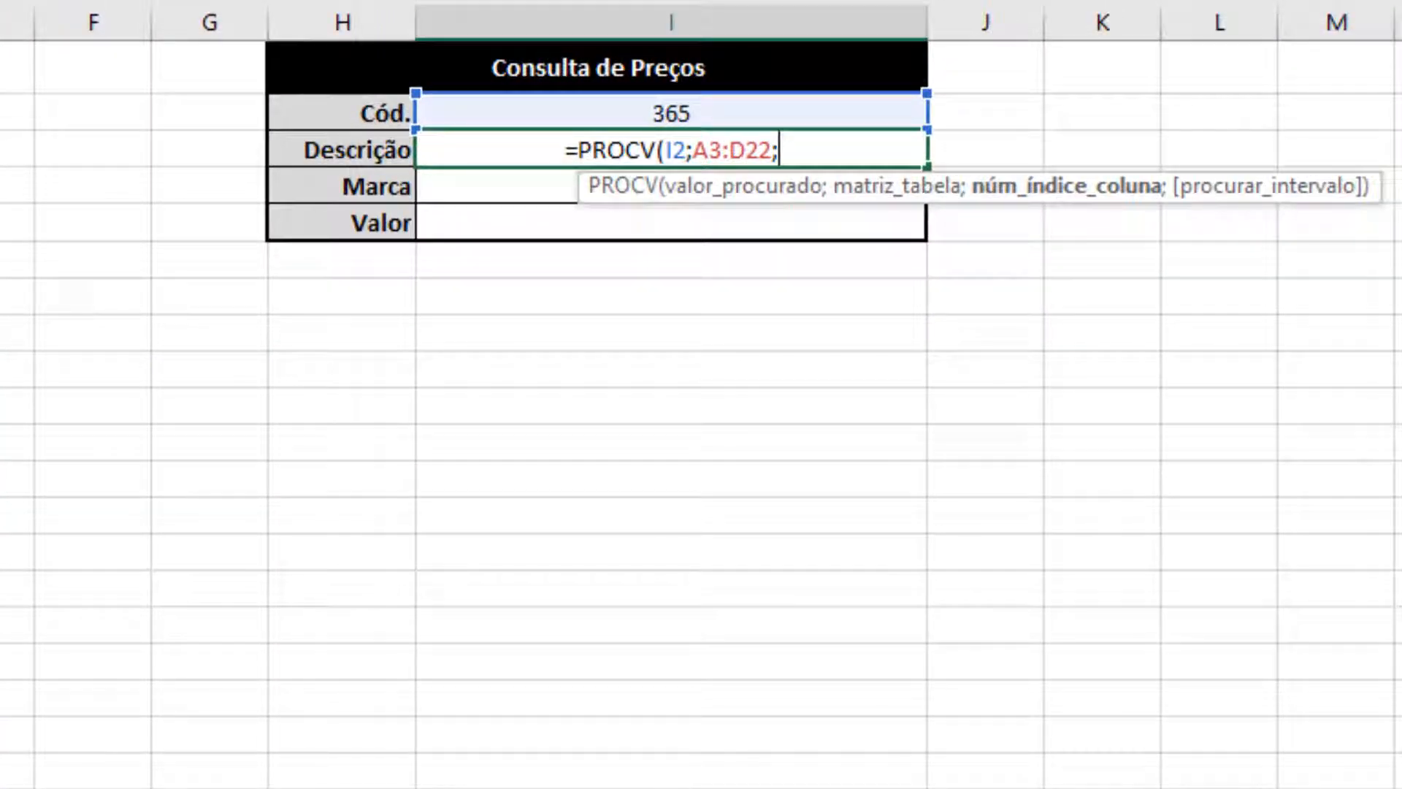
{"action": "type", "text": "2;"}
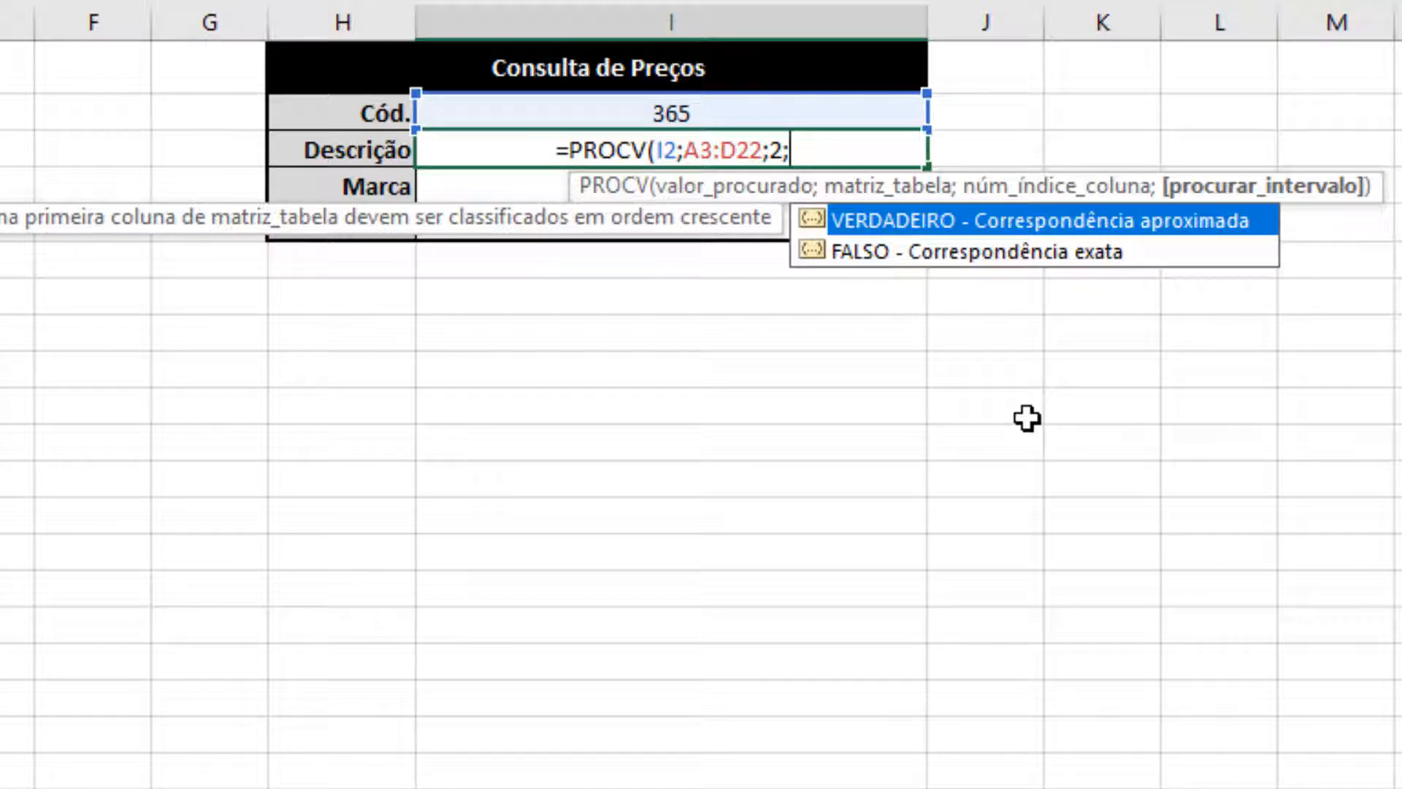
{"action": "type", "text": "FALSO)"}
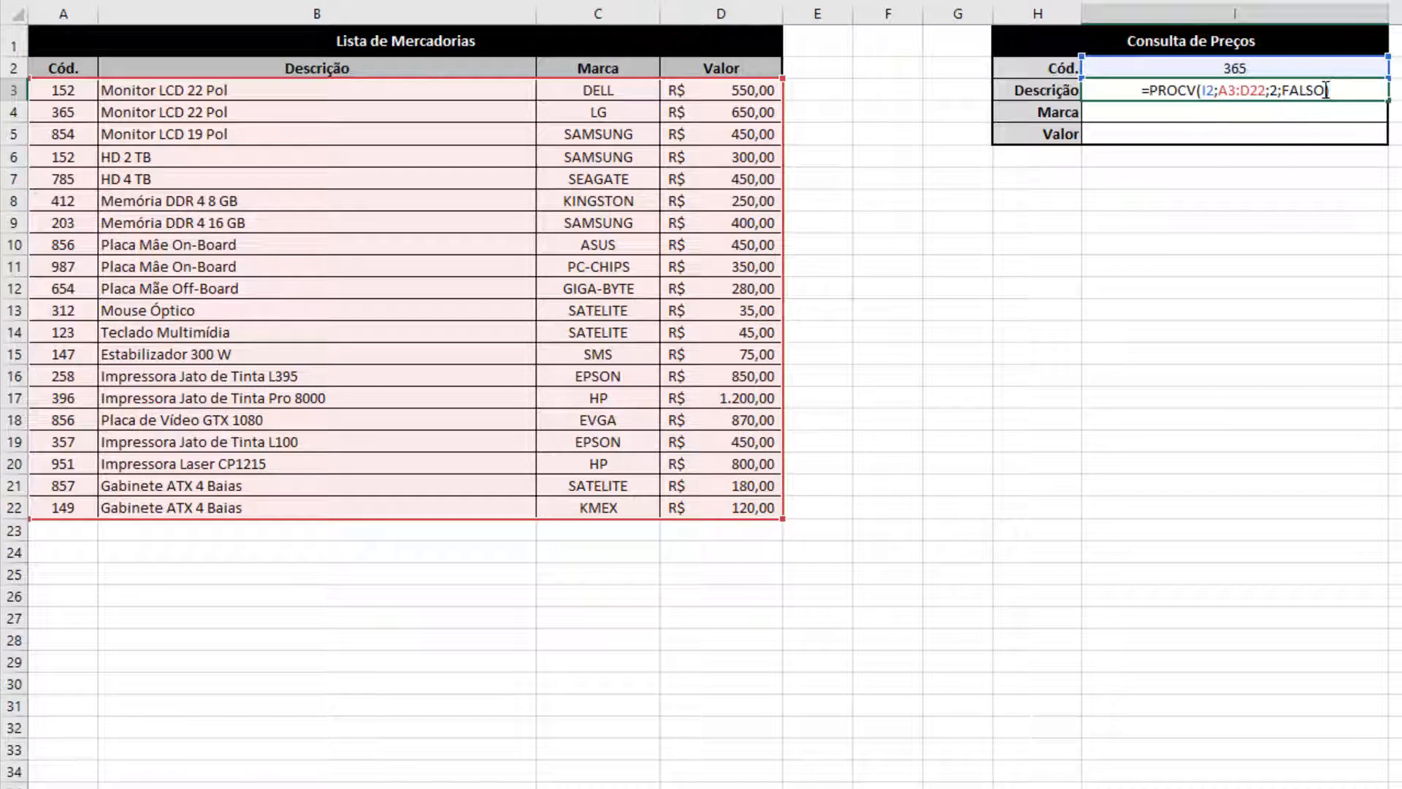
{"action": "key", "text": "Return"}
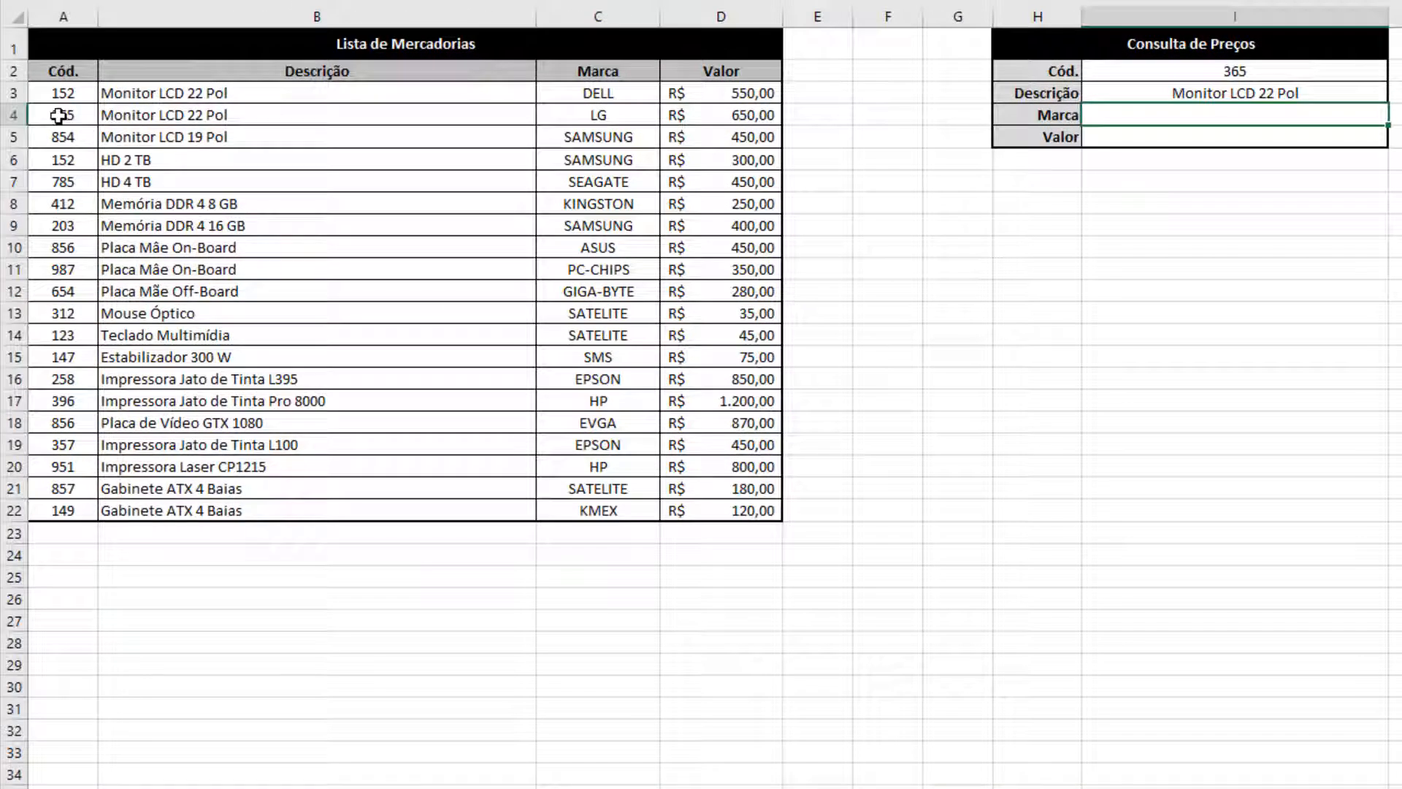
Enter code 147 in cell I2 and compare the looked-up description with that product's row in the goods list
{"action": "left_click", "coordinate": [57, 115]}
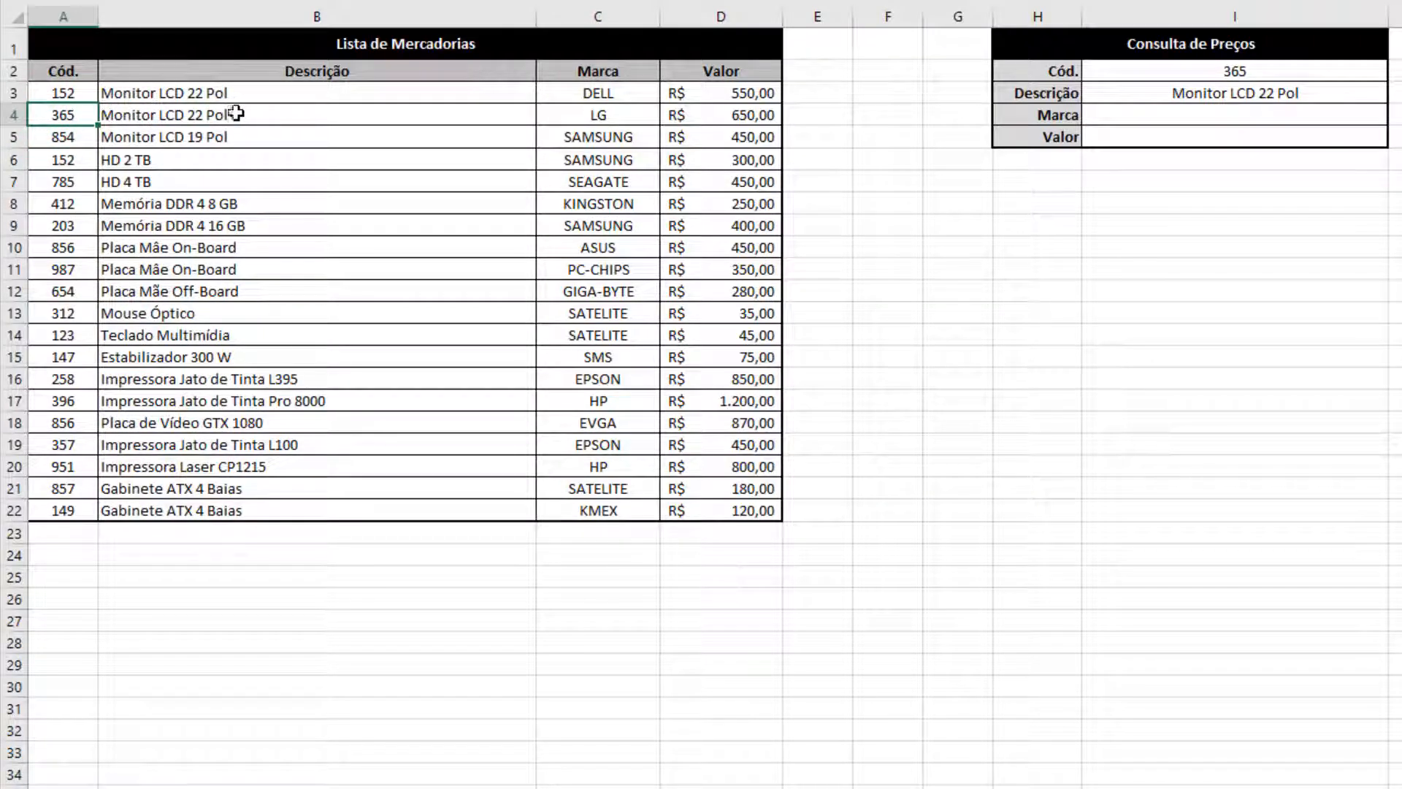
{"action": "left_click", "coordinate": [1242, 71]}
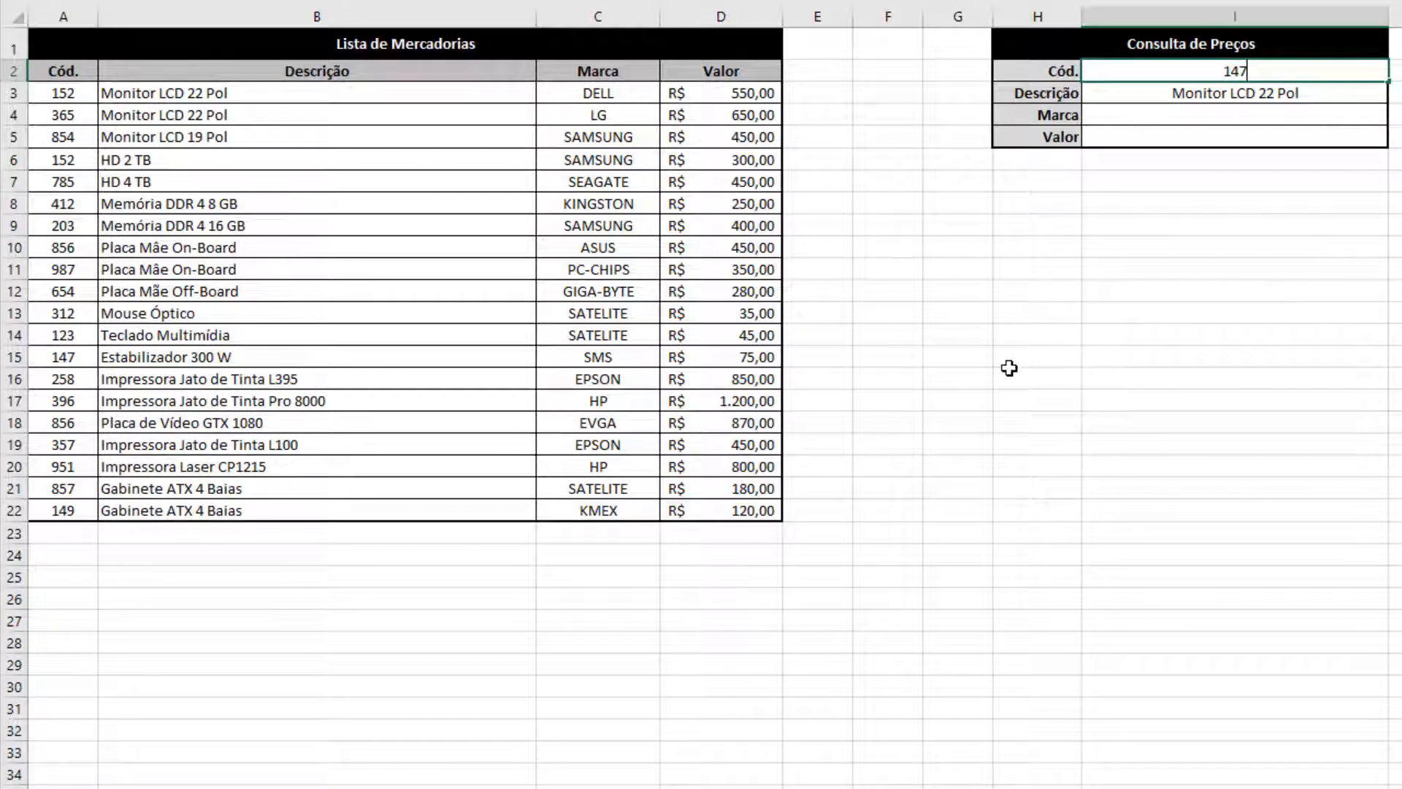
{"action": "key", "text": "Return"}
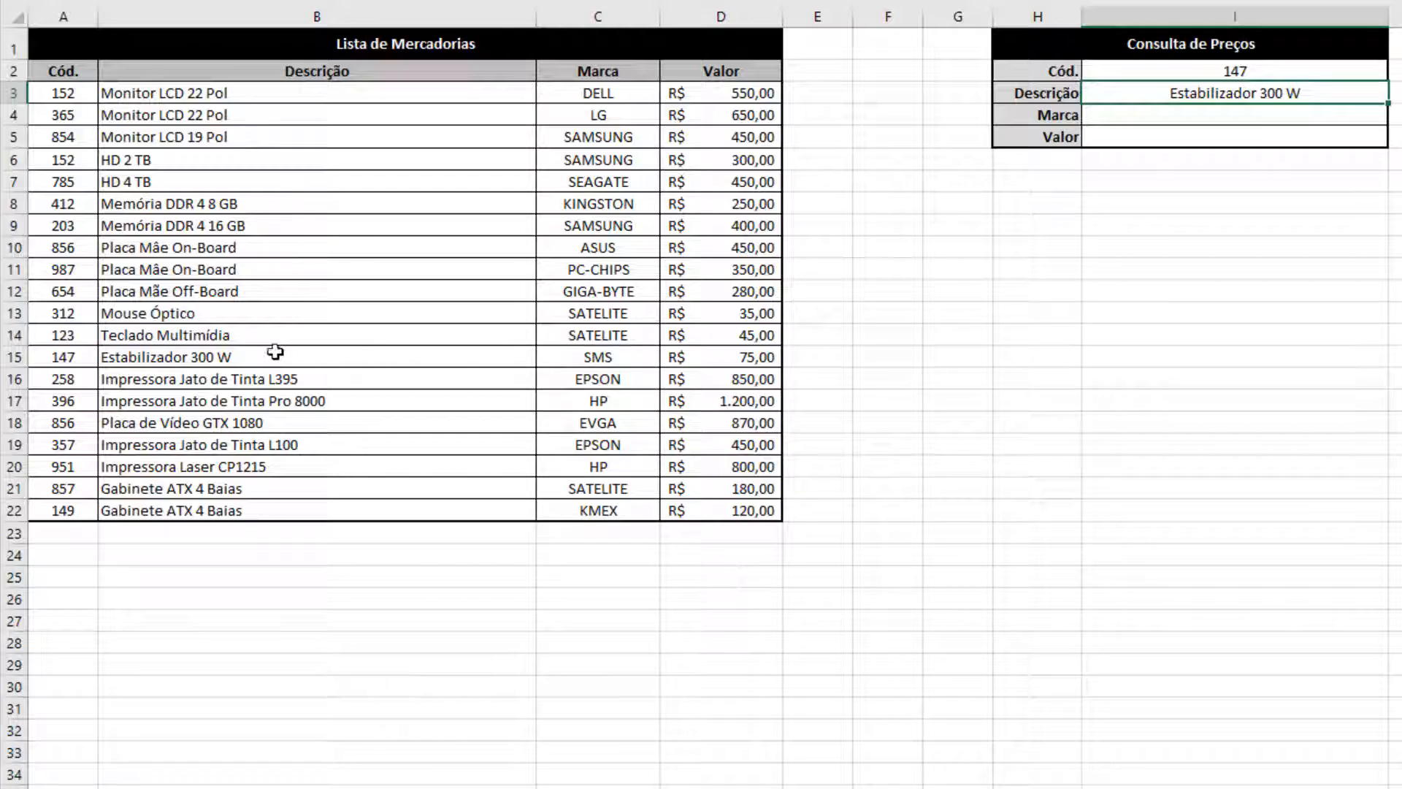
{"action": "left_click", "coordinate": [206, 351]}
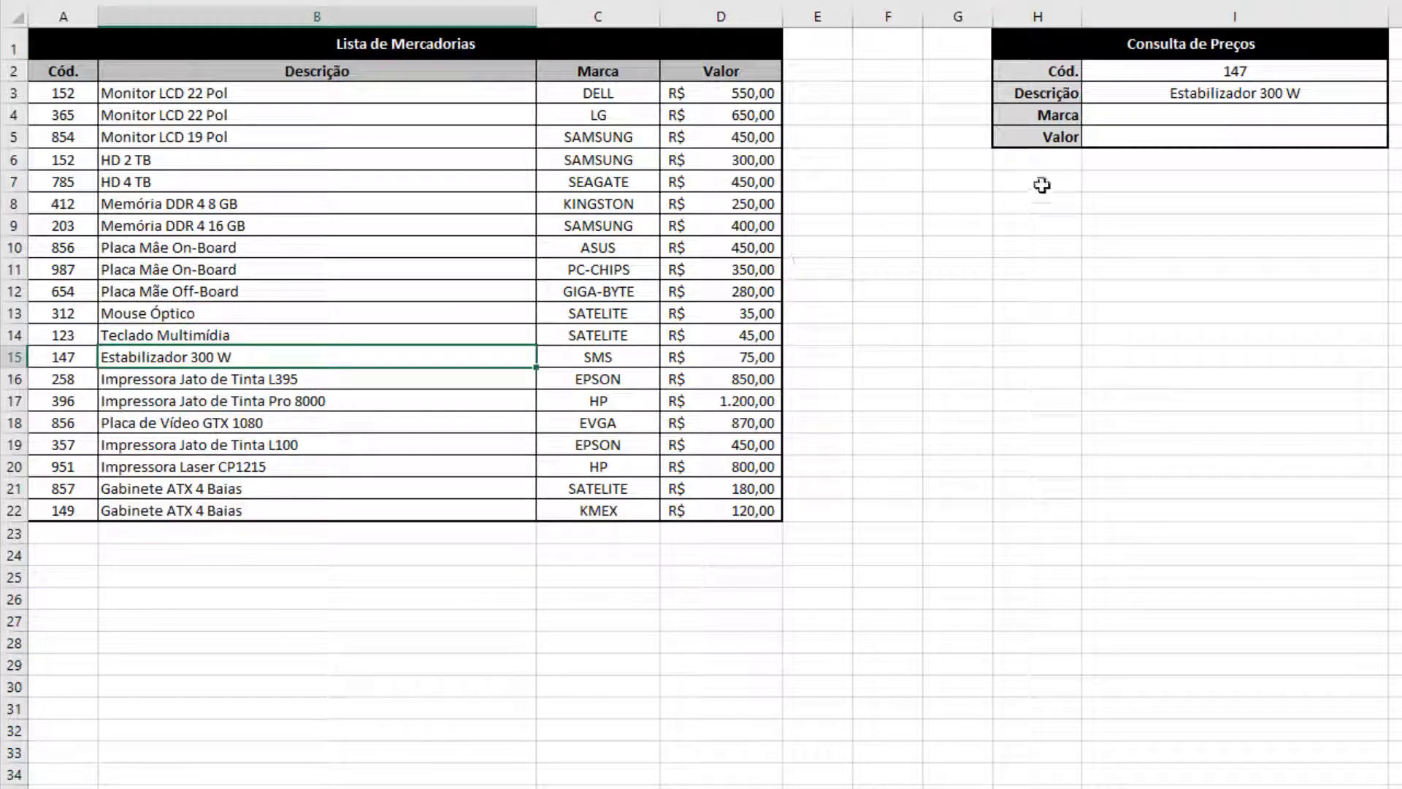
Enter the formula =PROCV(I2;A3:D22;3;FALSO) in cell I4 to look up the product brand
{"action": "left_click", "coordinate": [1220, 109]}
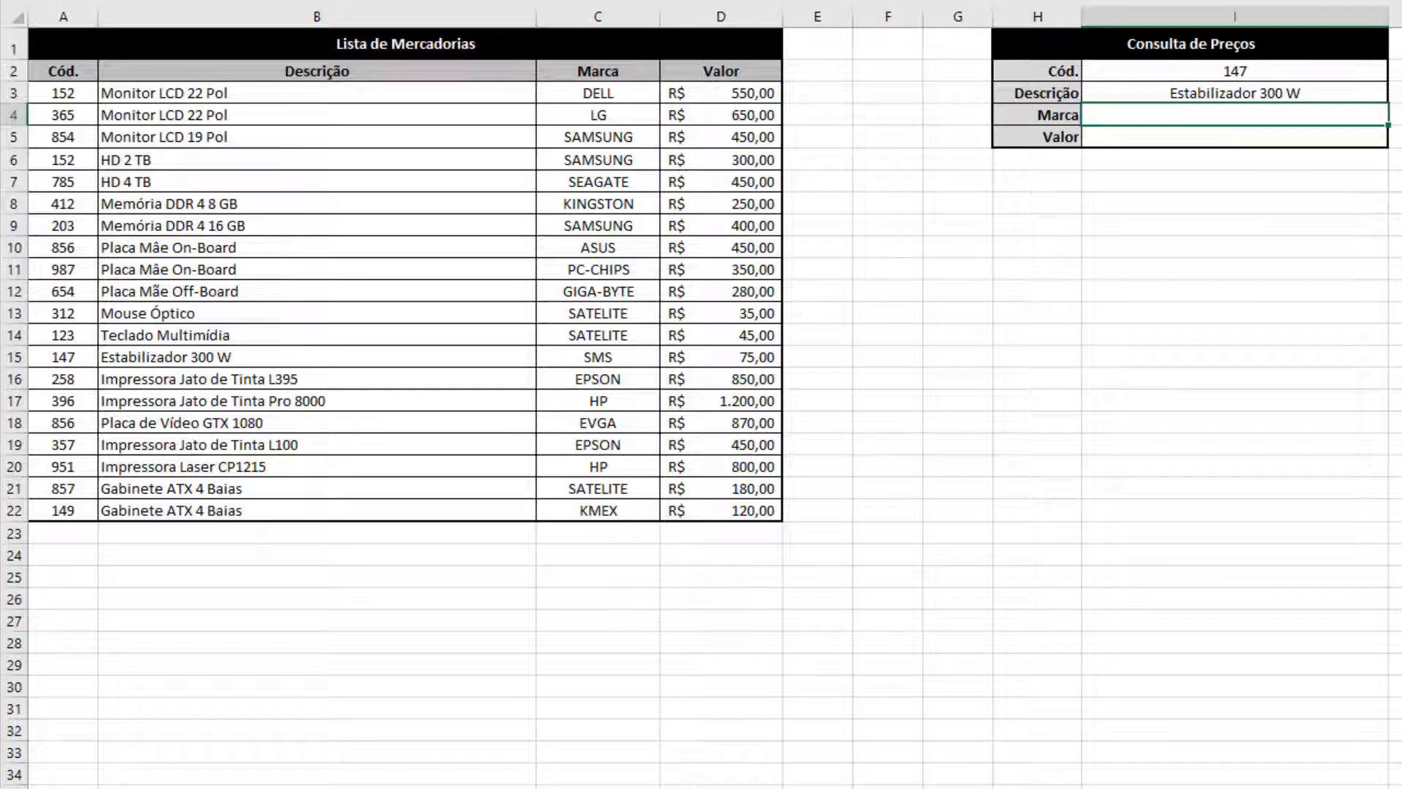
{"action": "type", "text": "=PROCV("}
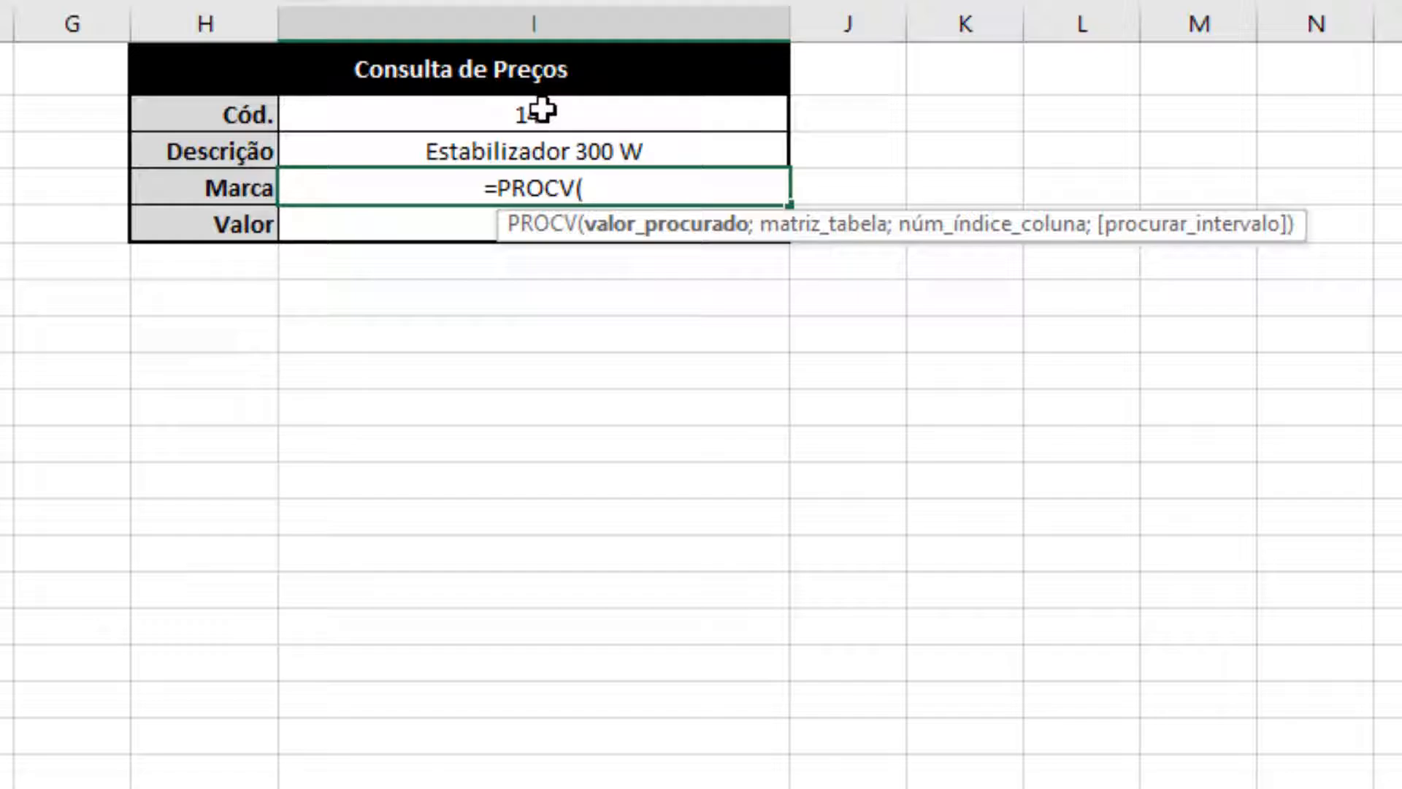
{"action": "left_click", "coordinate": [537, 109]}
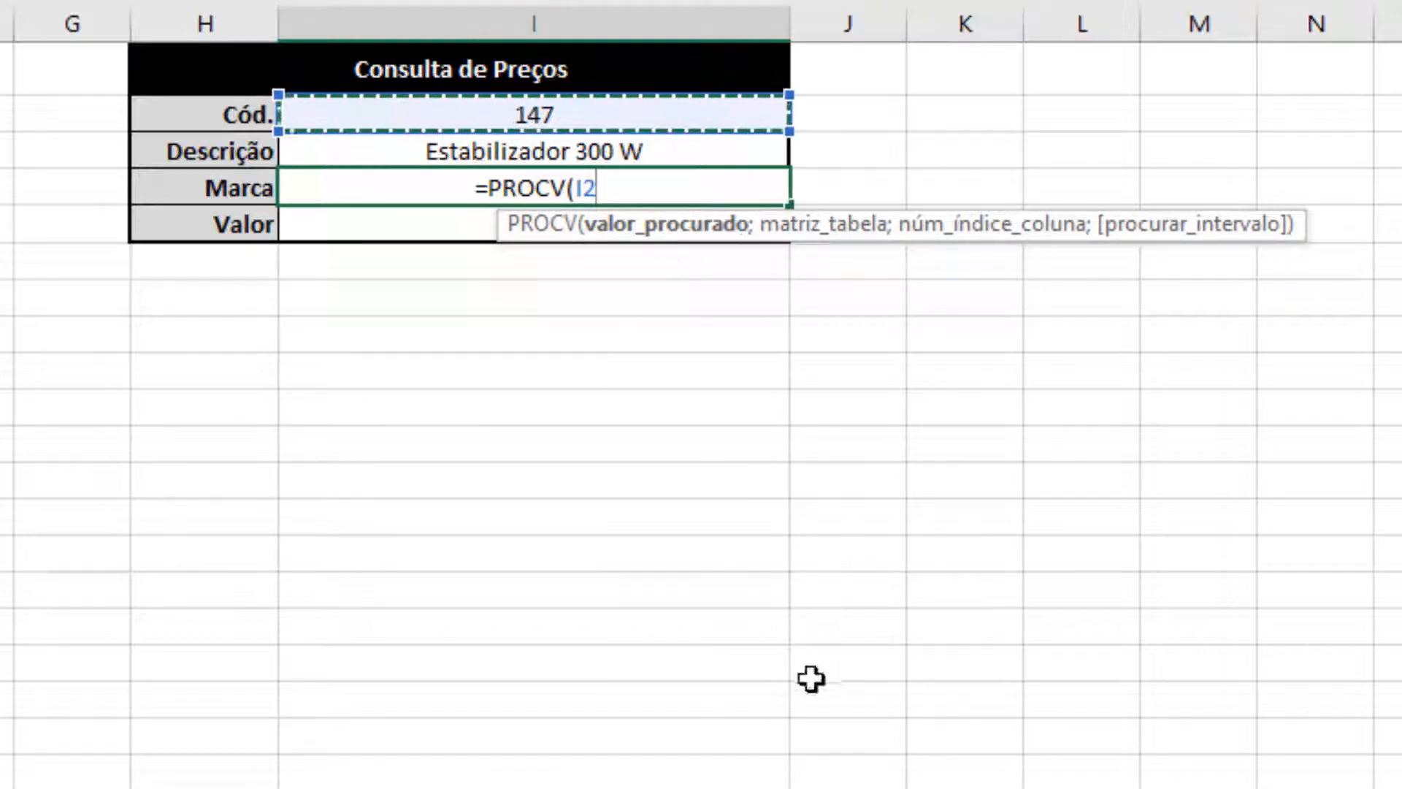
{"action": "type", "text": ";"}
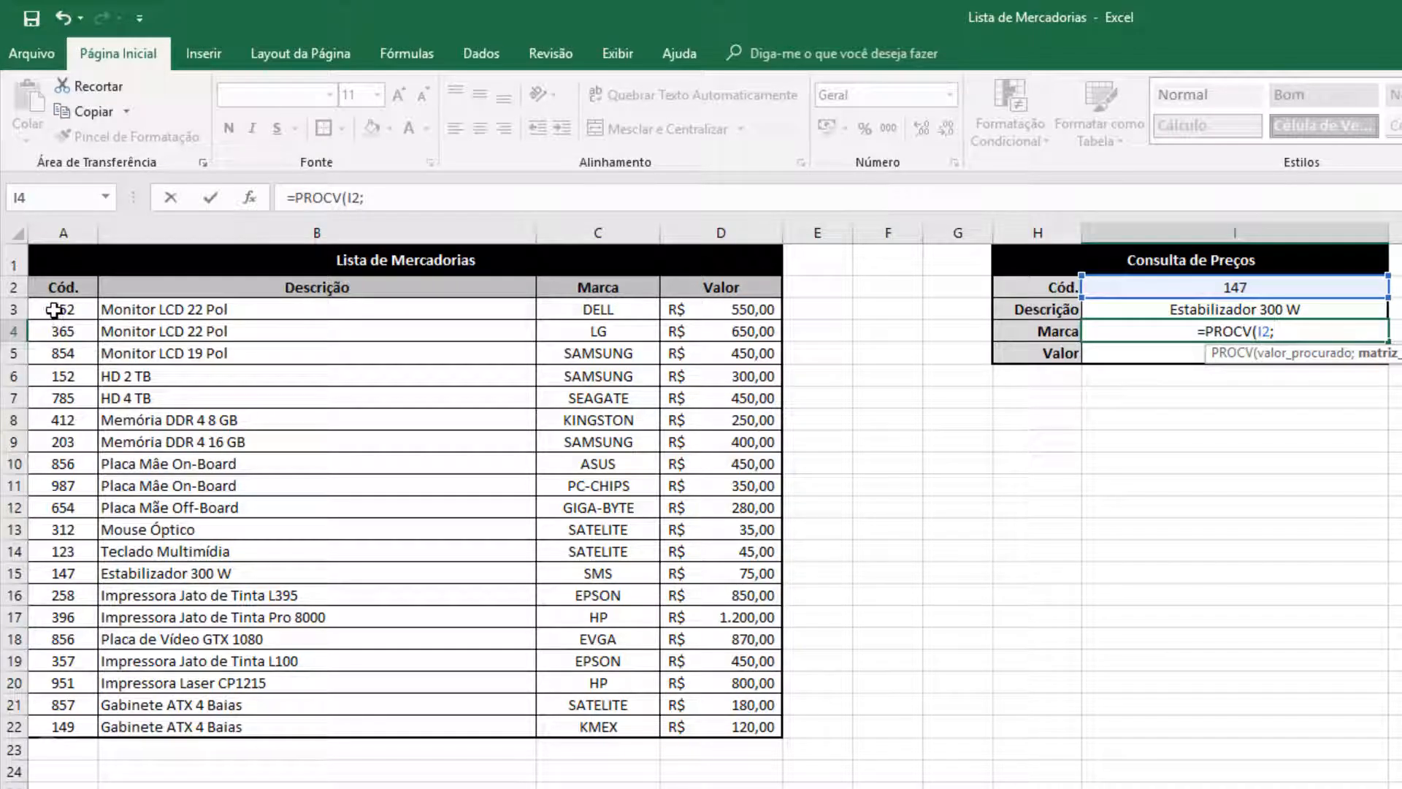
{"action": "left_click_drag", "start_coordinate": [53, 310], "coordinate": [726, 734]}
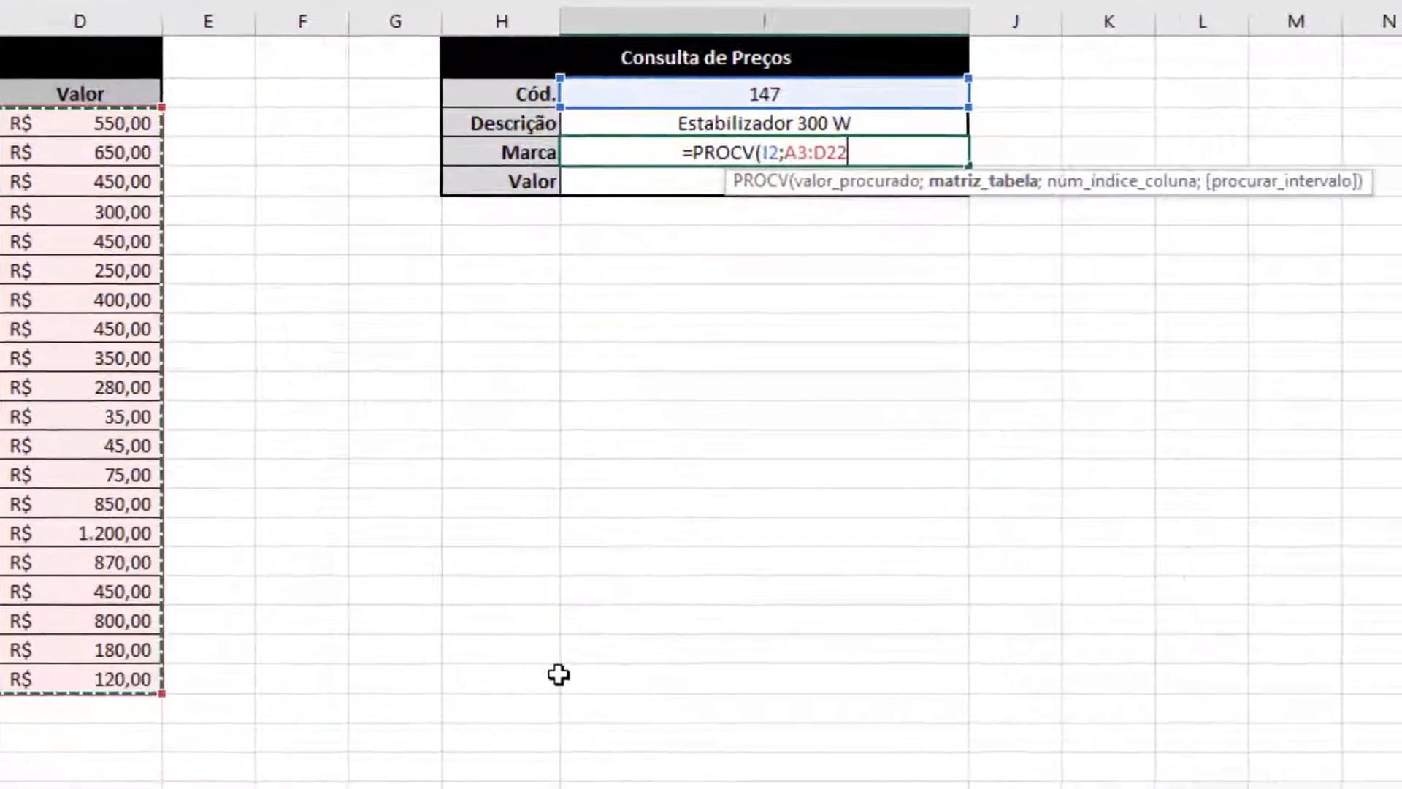
{"action": "type", "text": ";"}
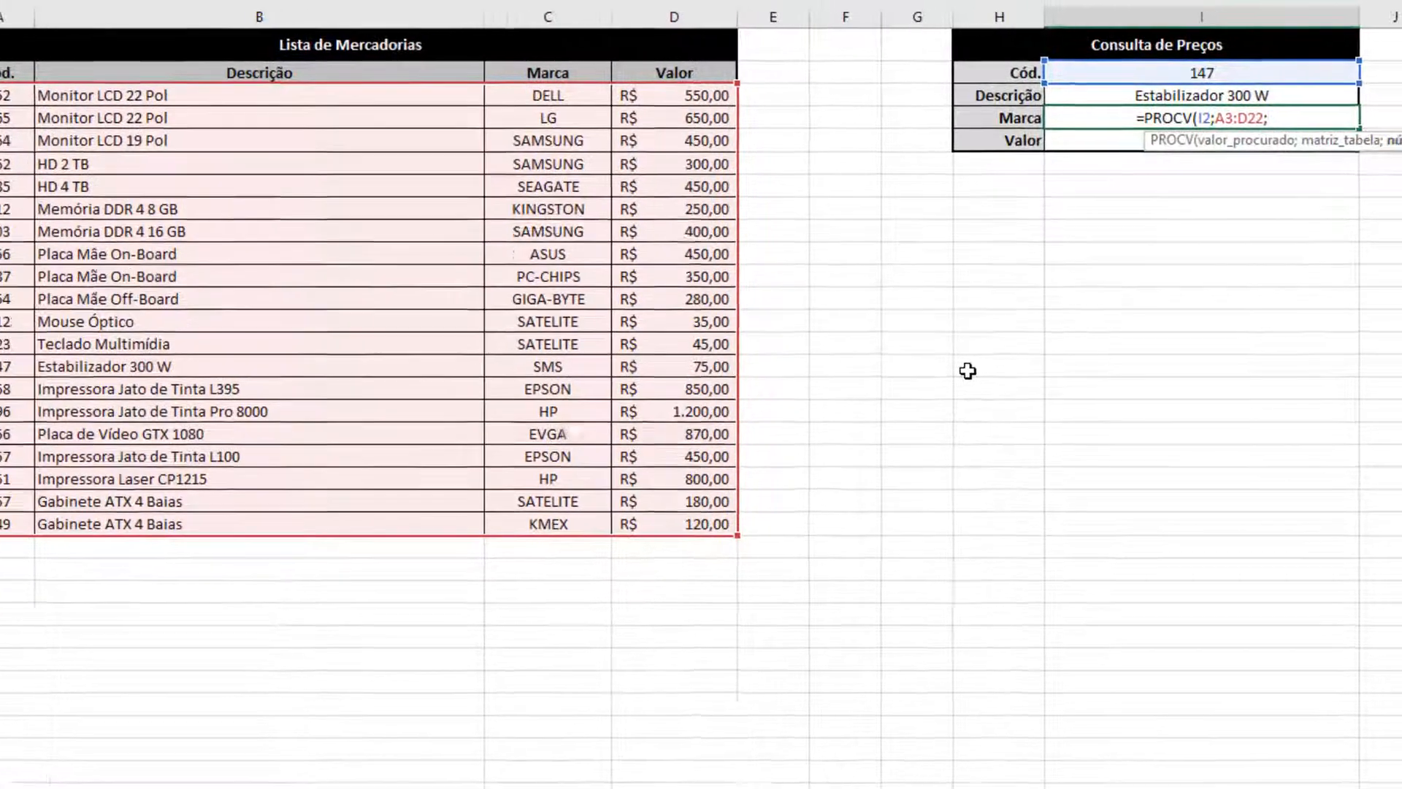
{"action": "type", "text": "3"}
{"action": "type", "text": ";"}
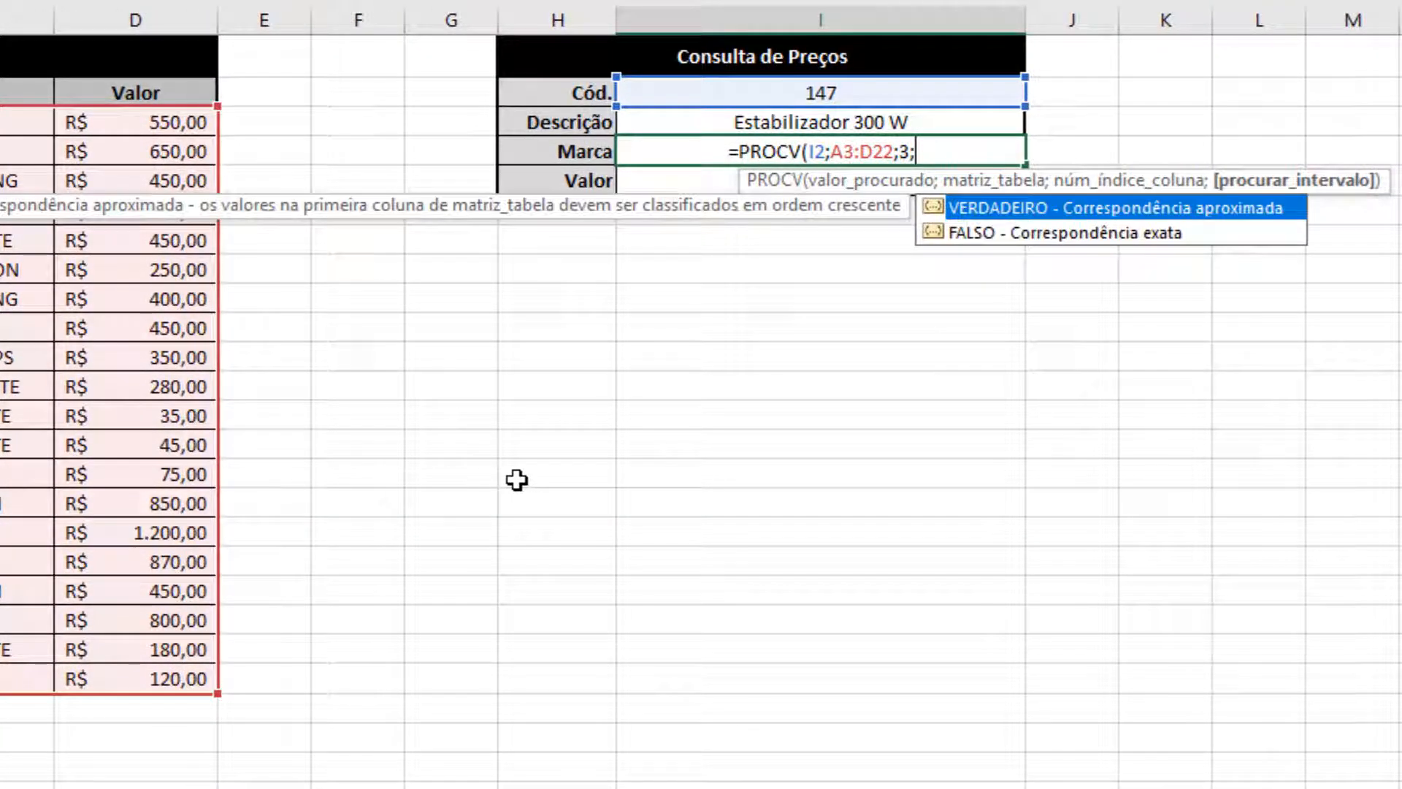
{"action": "type", "text": "FALSO"}
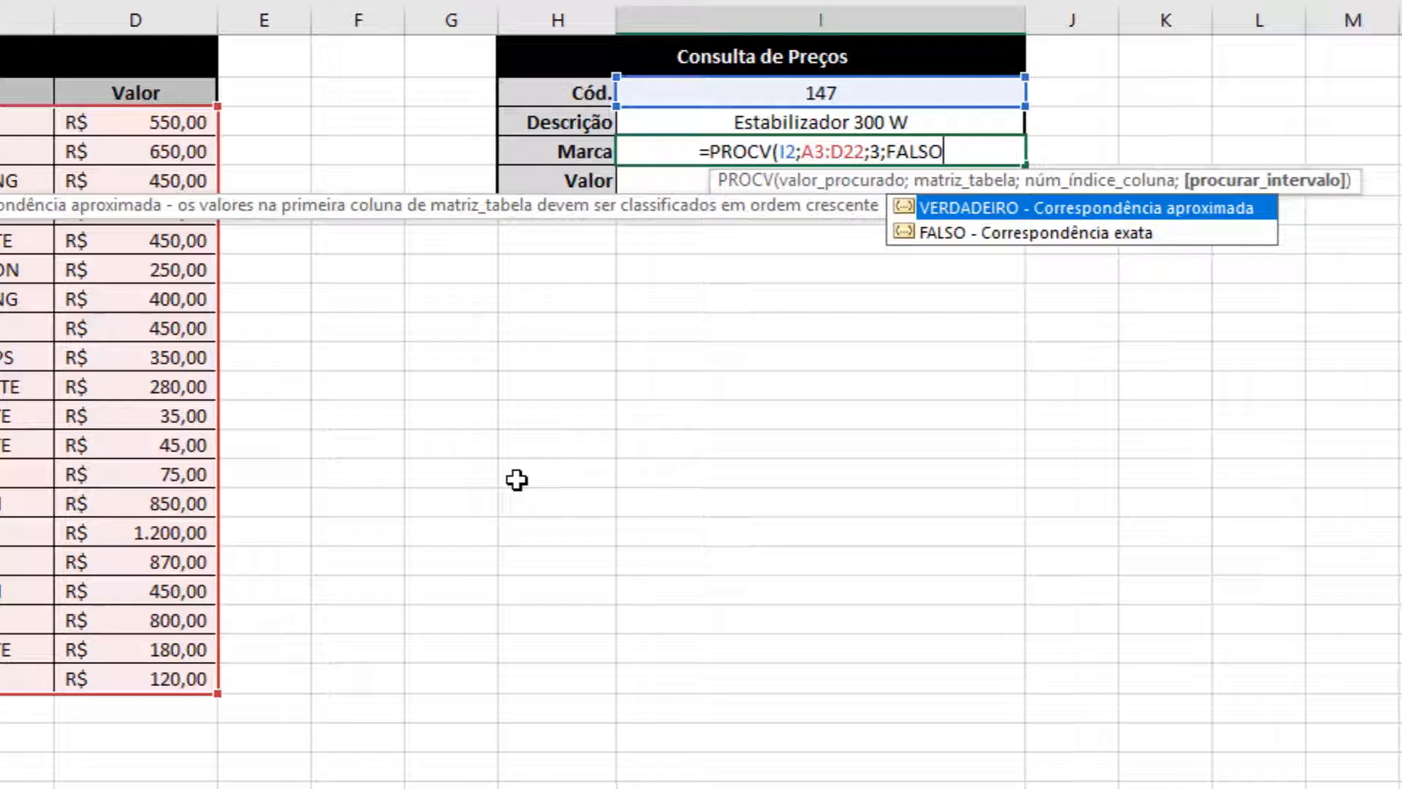
{"action": "type", "text": ")"}
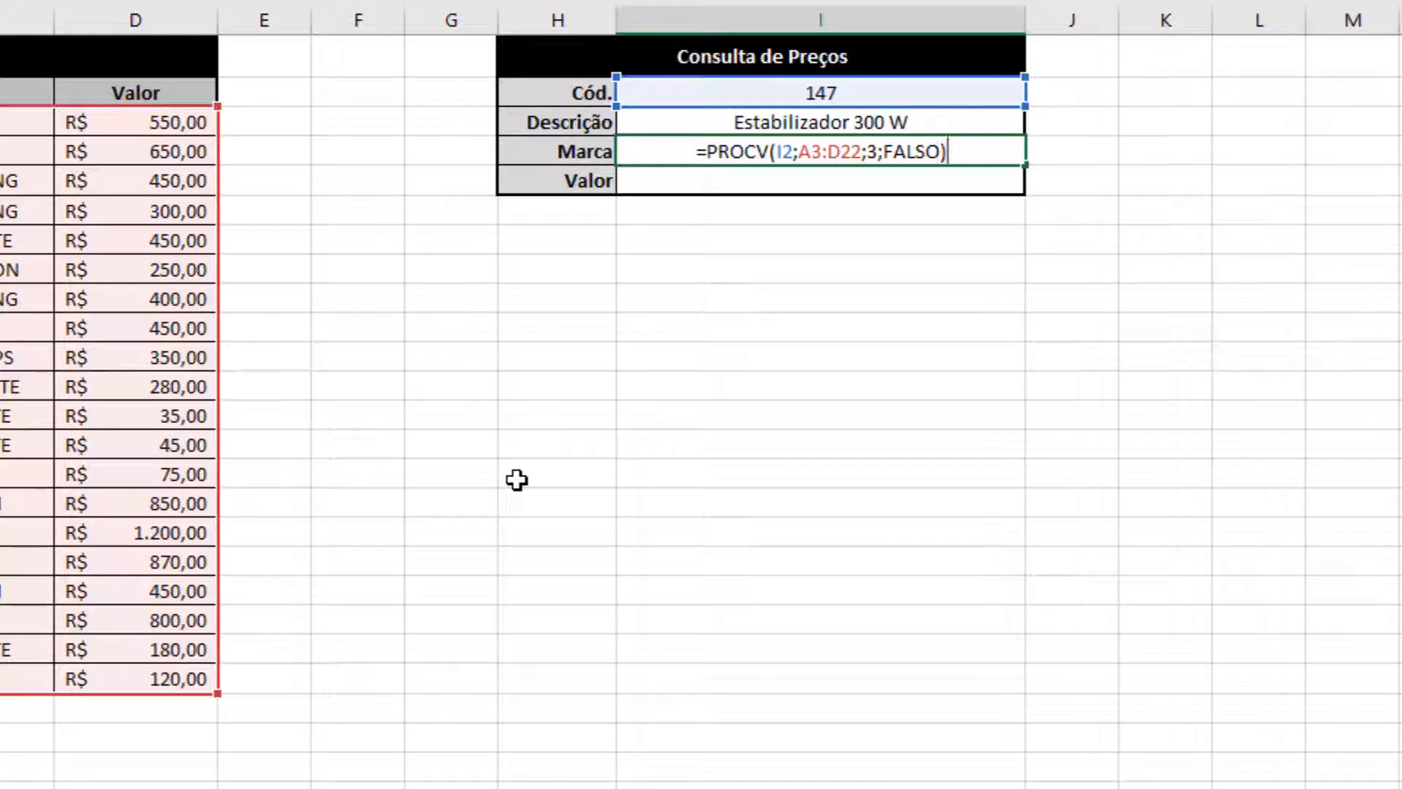
{"action": "key", "text": "Return"}
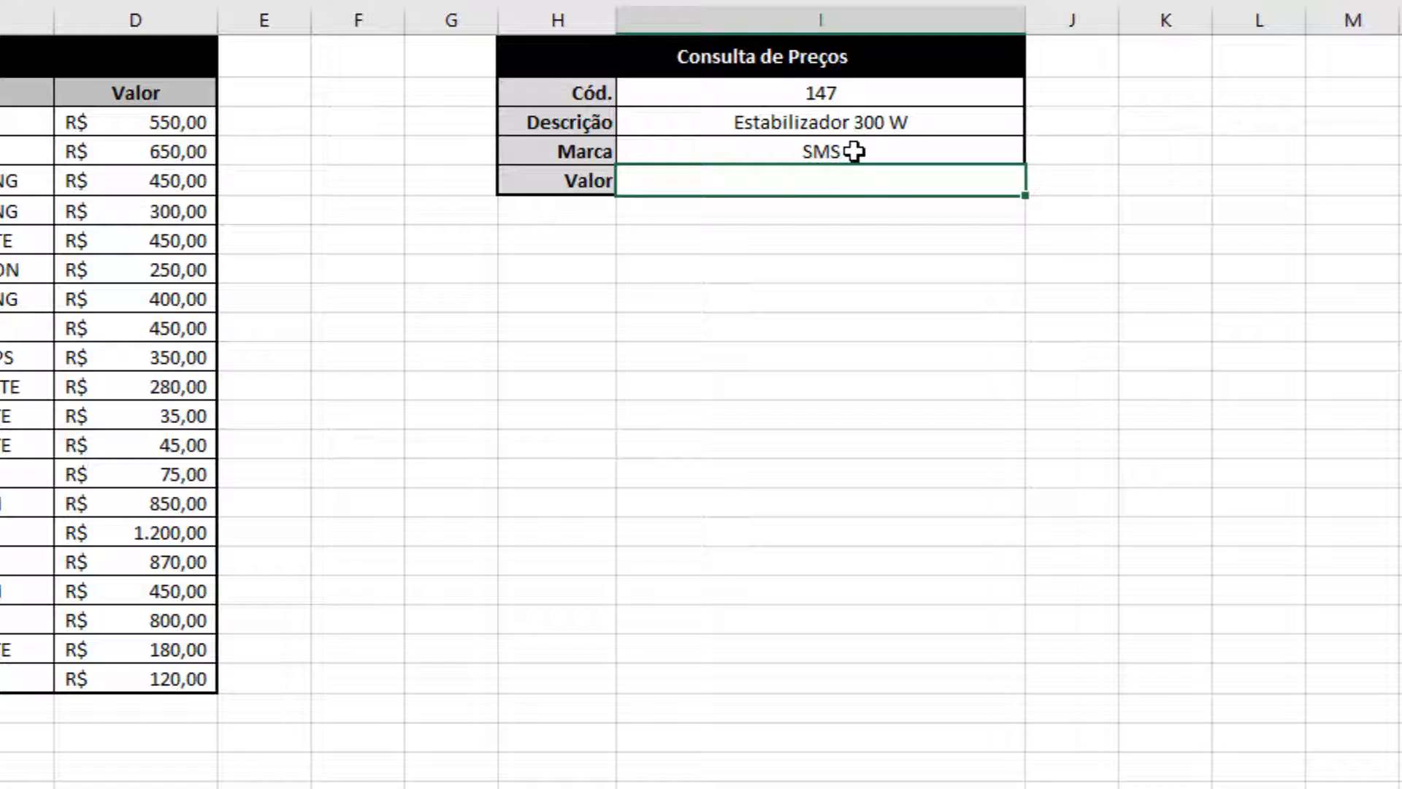
Enter code 357 in cell I2 to test the description and brand lookups
{"action": "left_click", "coordinate": [823, 91]}
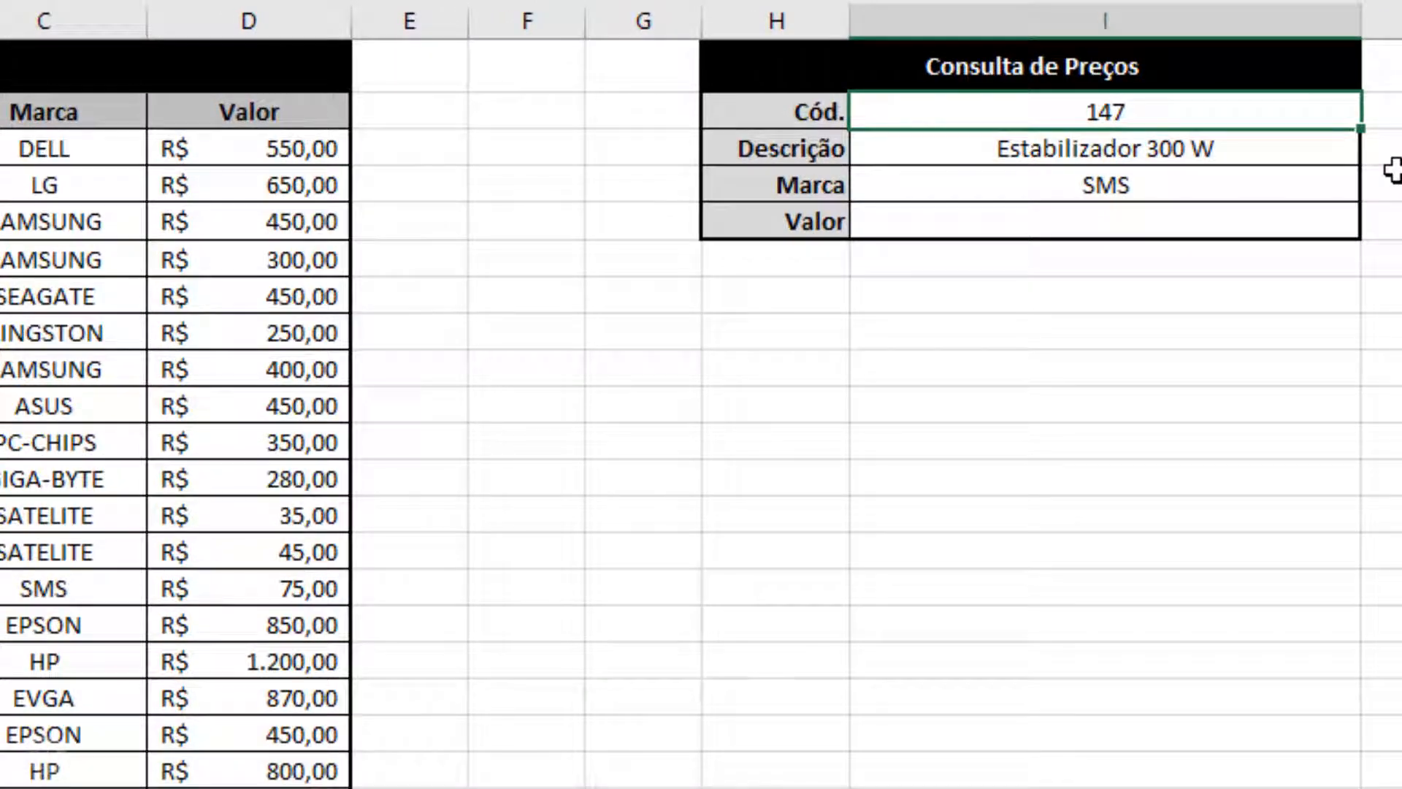
{"action": "type", "text": "357"}
{"action": "key", "text": "Return"}
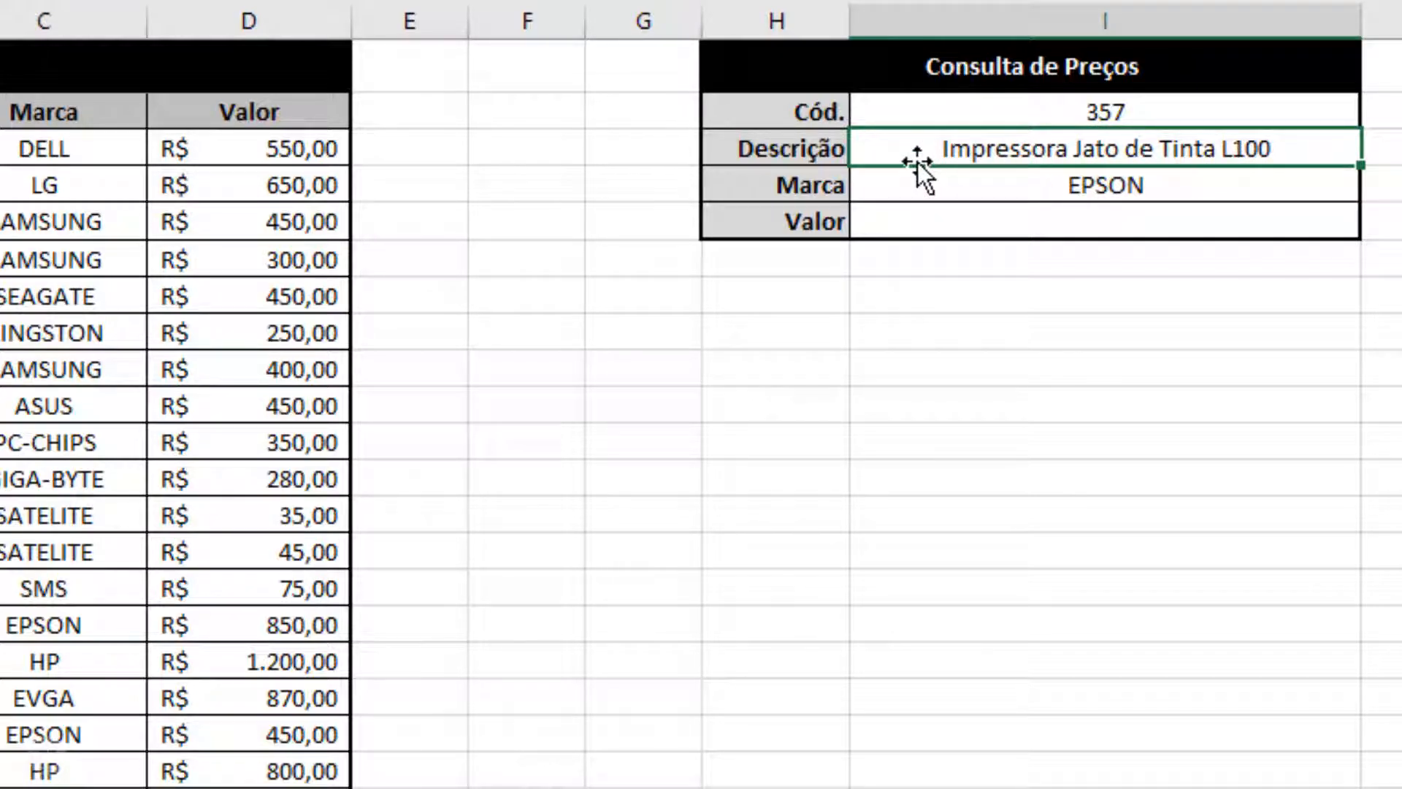
Enter the formula =PROCV(I2;A3:D22;4;FALSO) in cell I5 to look up the product price
{"action": "left_click", "coordinate": [1114, 213]}
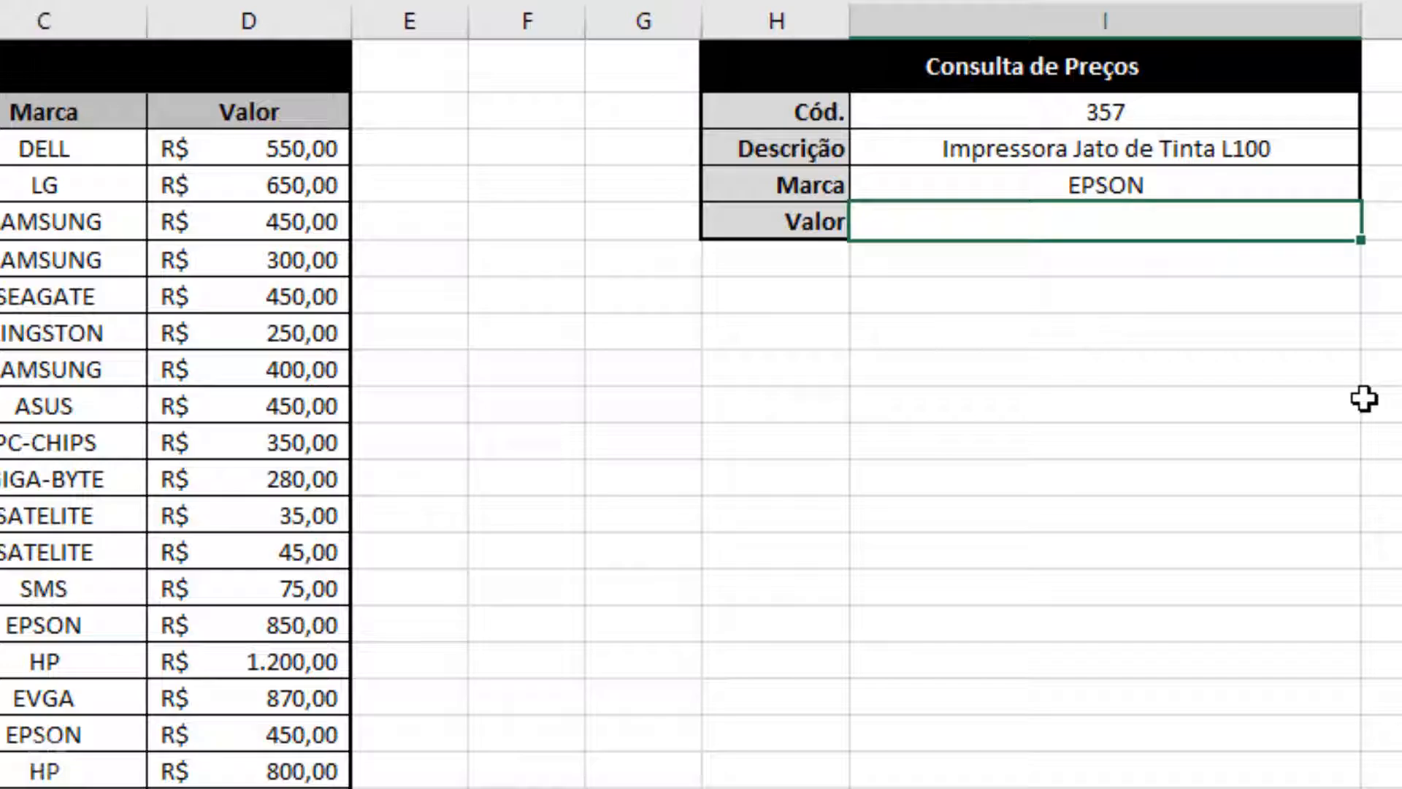
{"action": "type", "text": "=PROCV("}
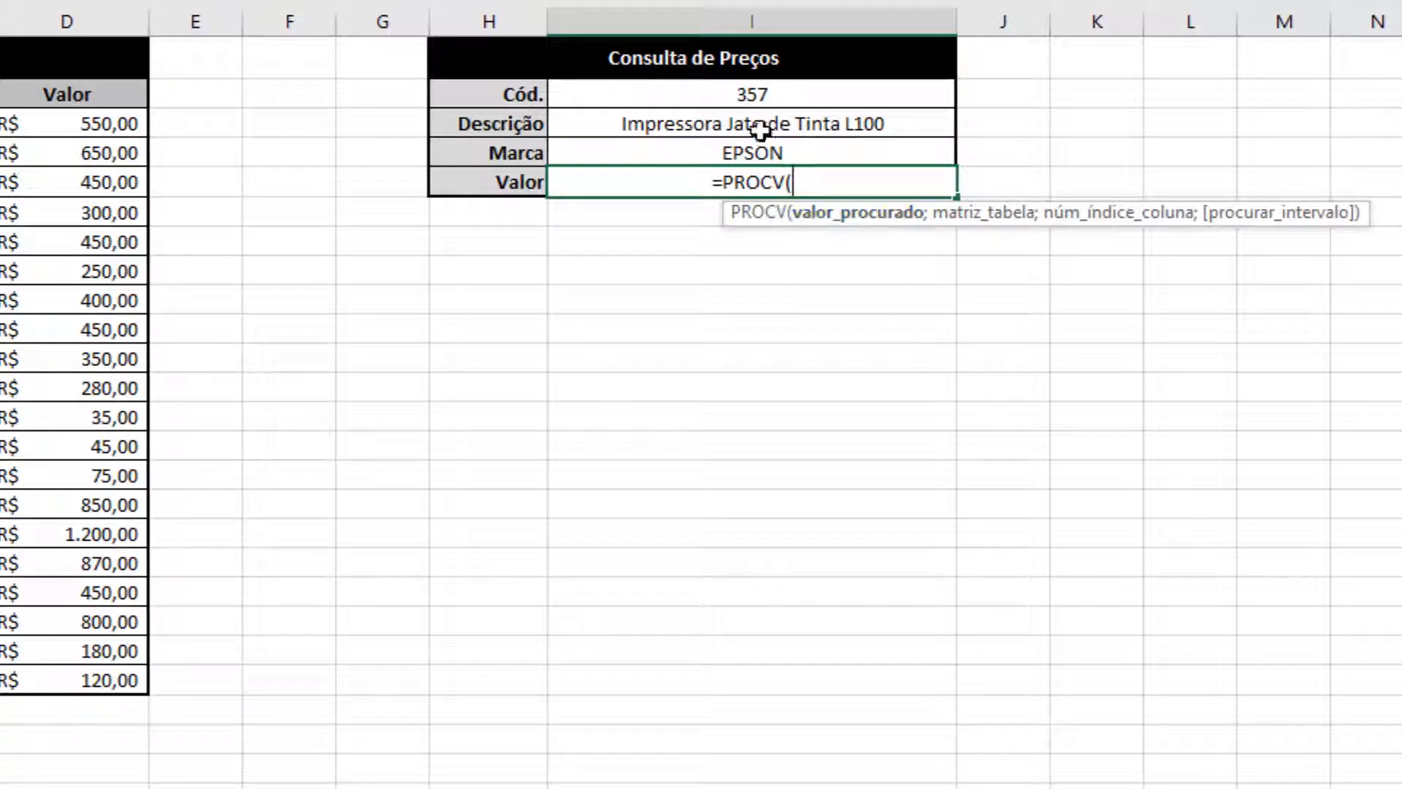
{"action": "left_click", "coordinate": [752, 91]}
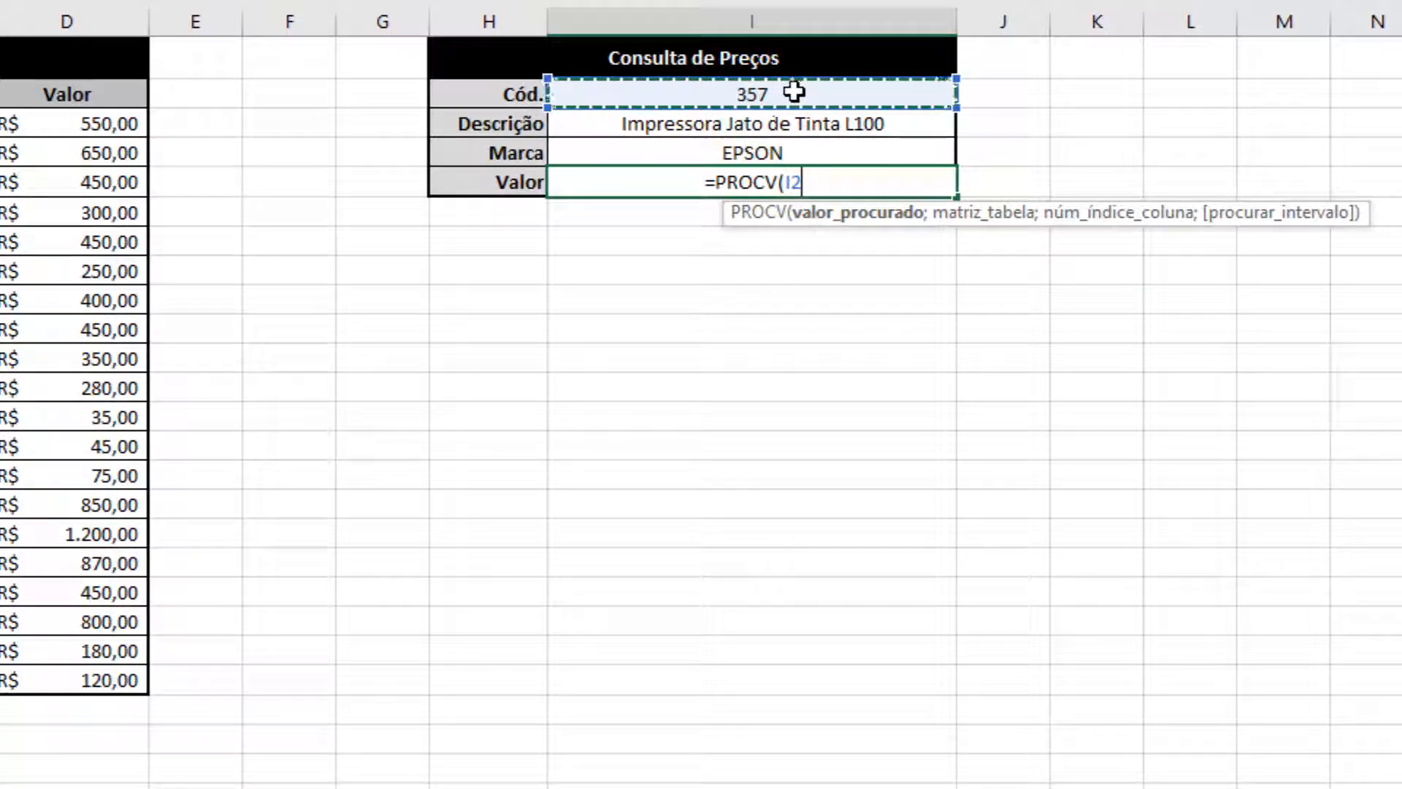
{"action": "type", "text": ";"}
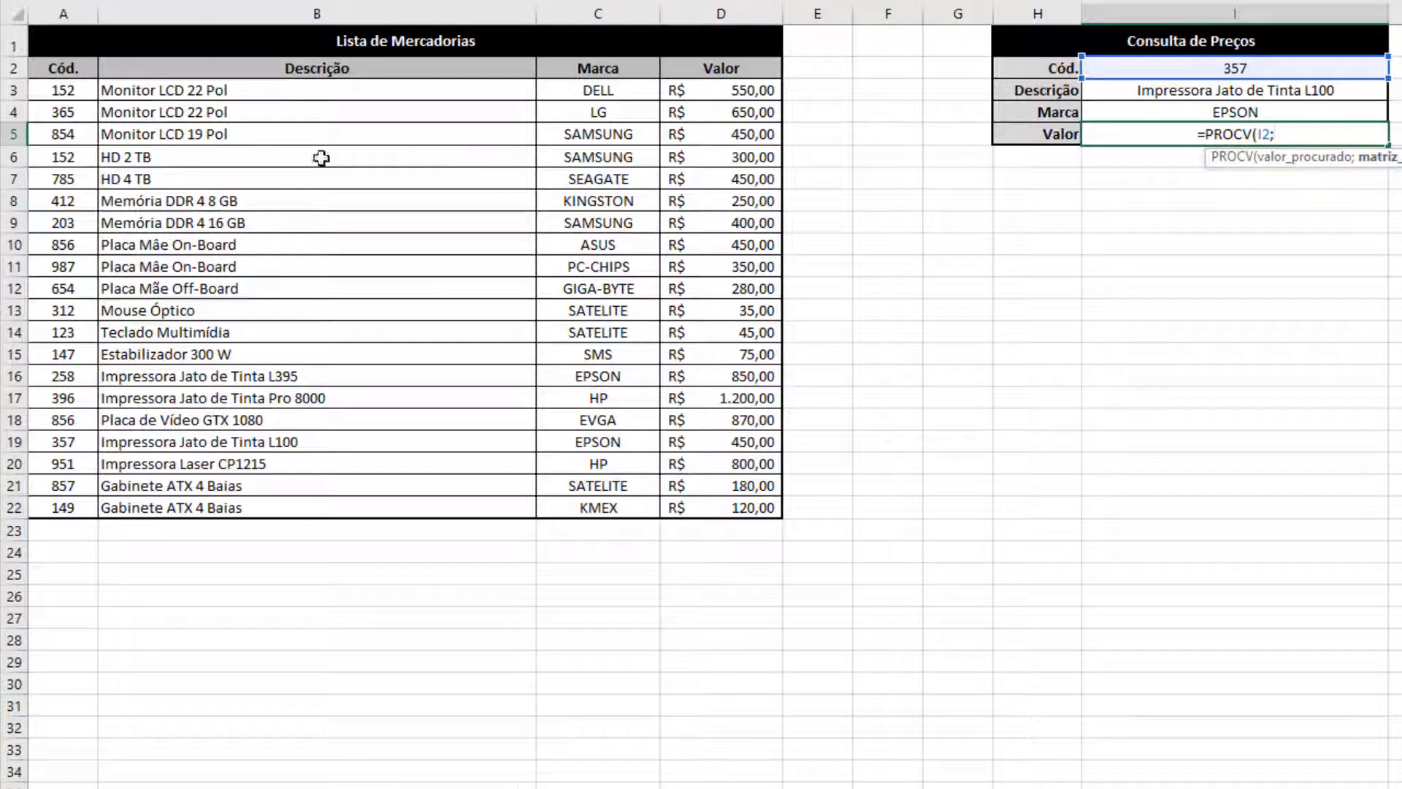
{"action": "left_click_drag", "start_coordinate": [62, 89], "coordinate": [723, 506]}
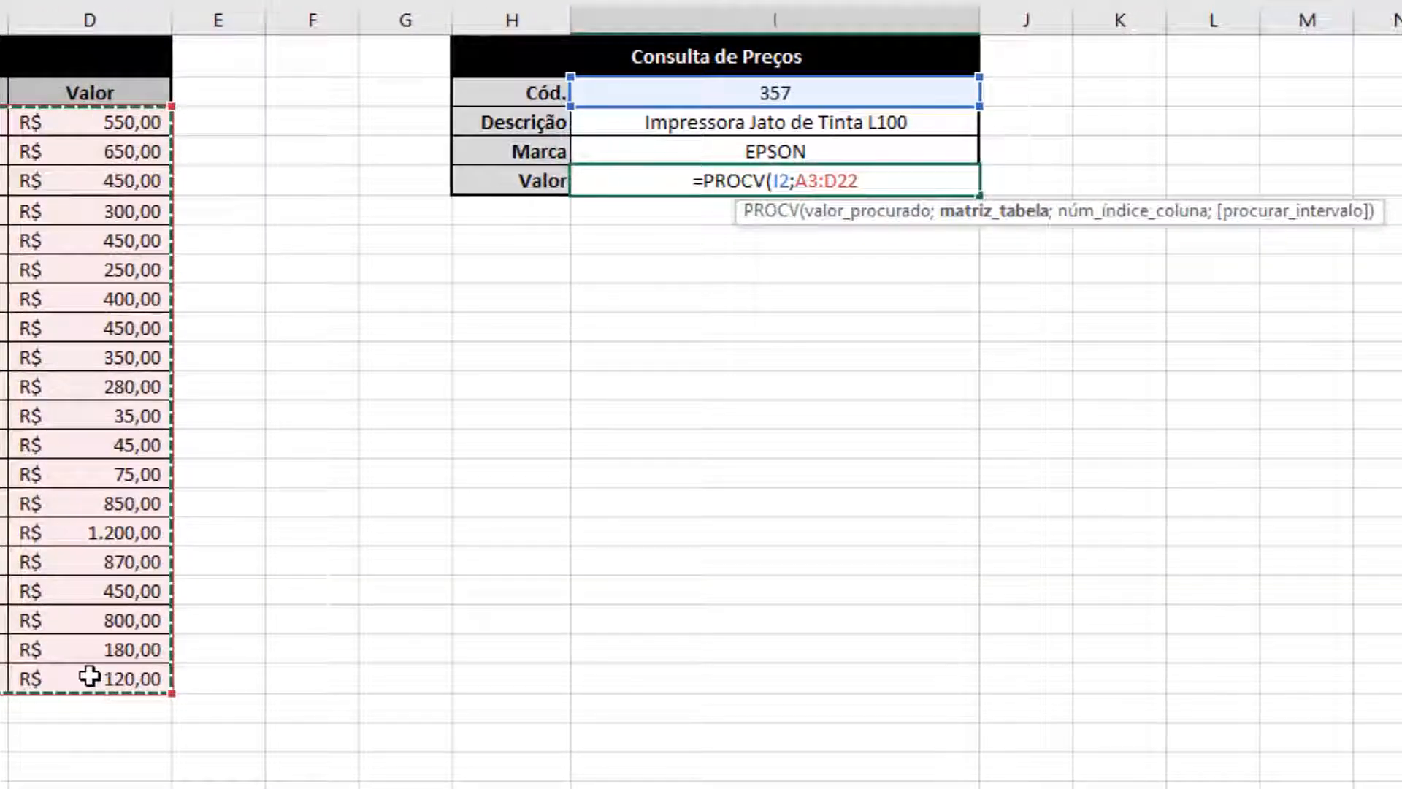
{"action": "type", "text": ";"}
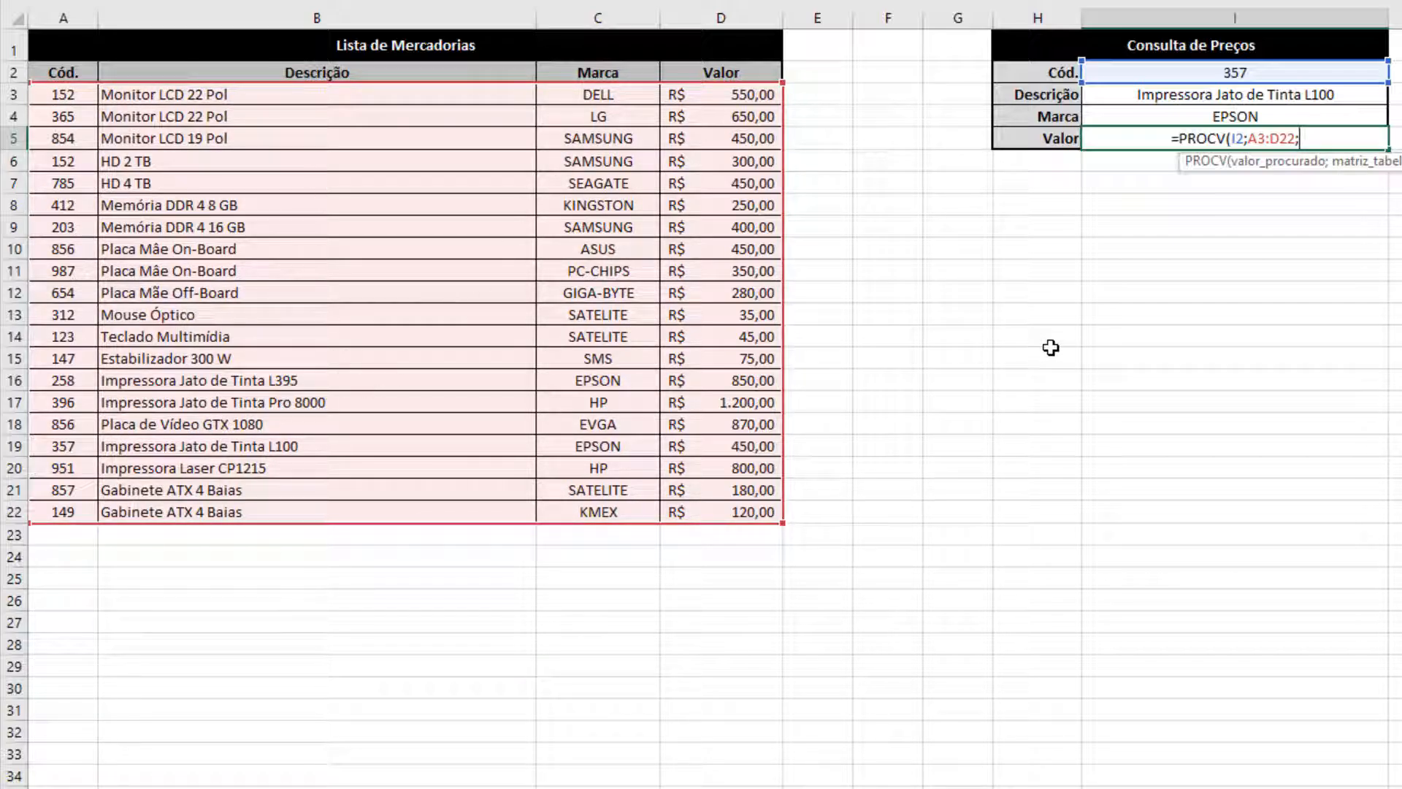
{"action": "type", "text": "4"}
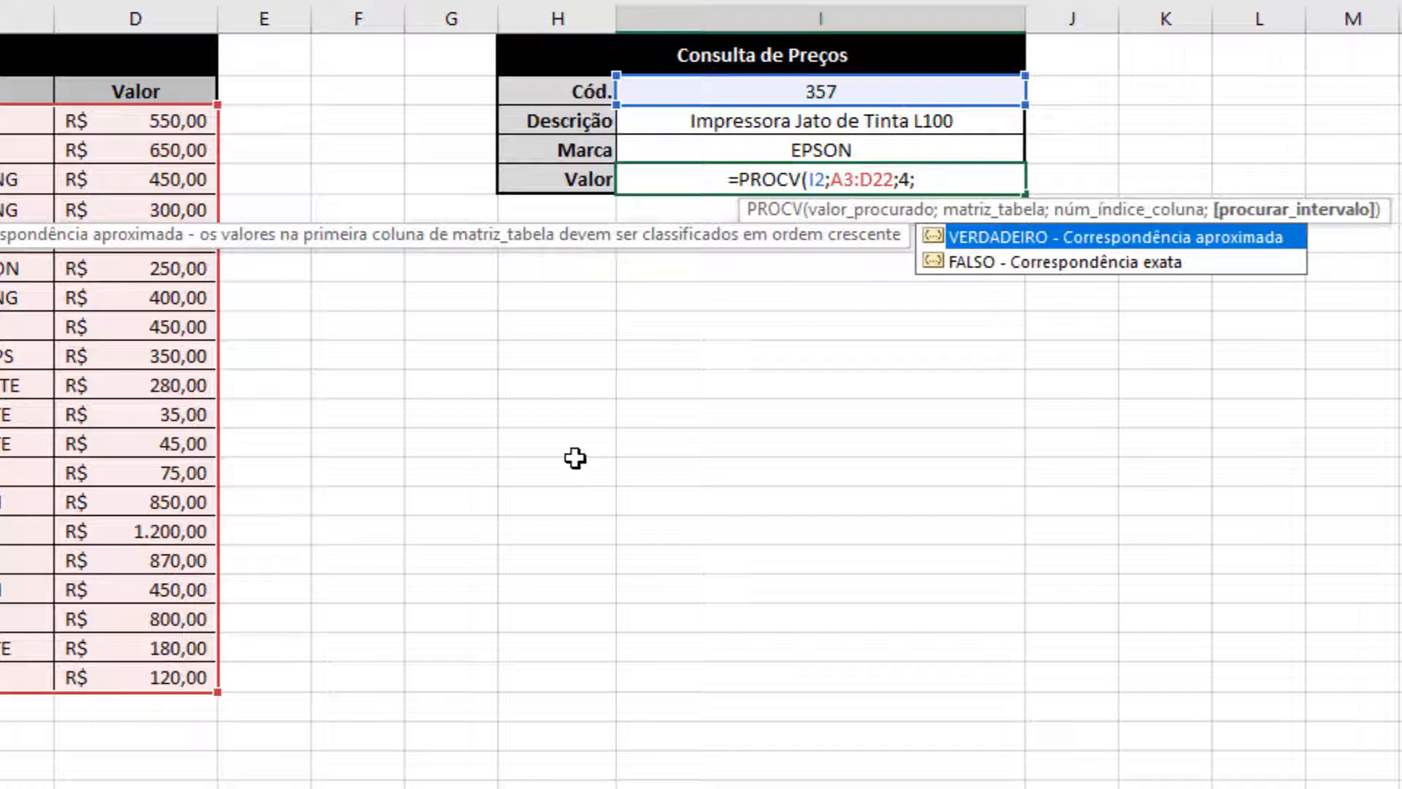
{"action": "type", "text": "FALSO"}
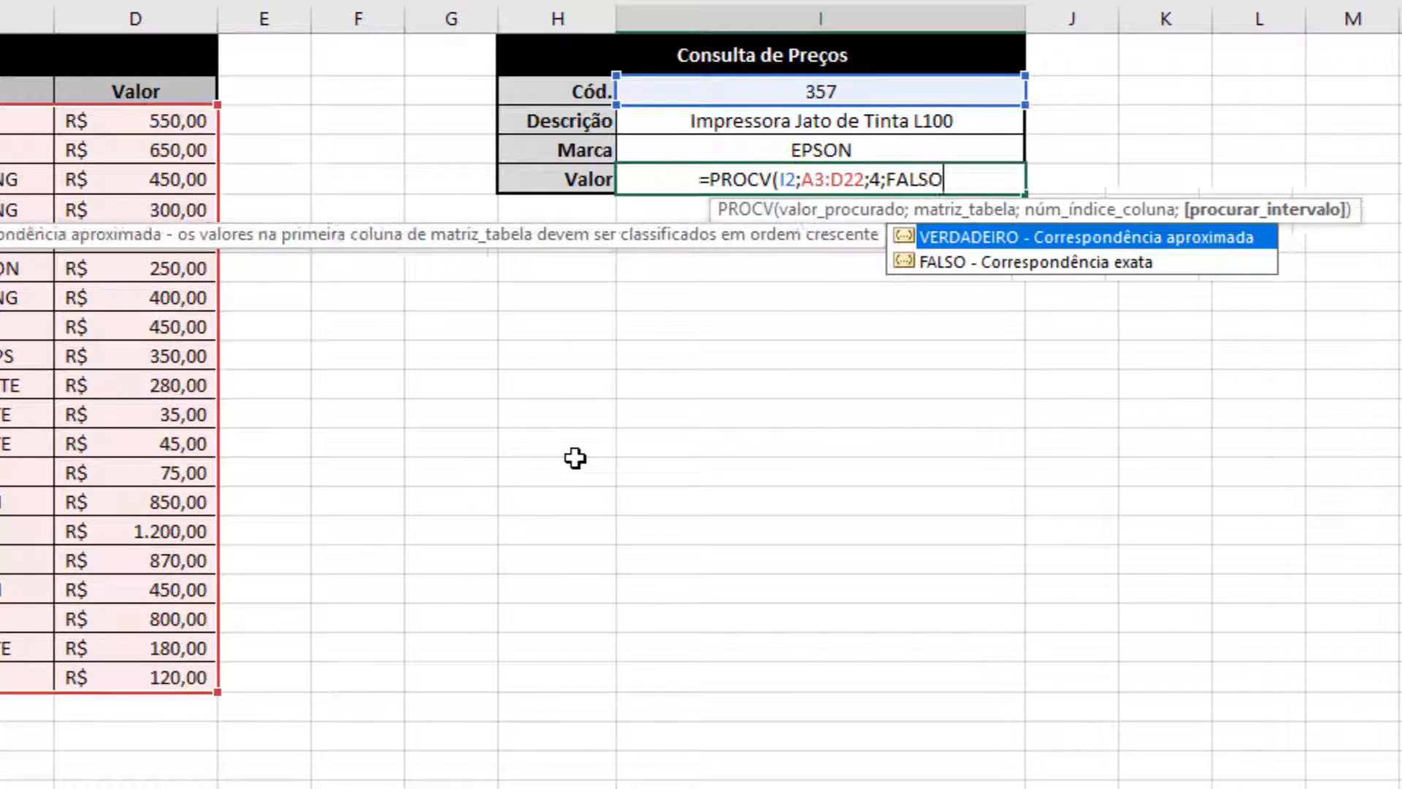
{"action": "type", "text": ")"}
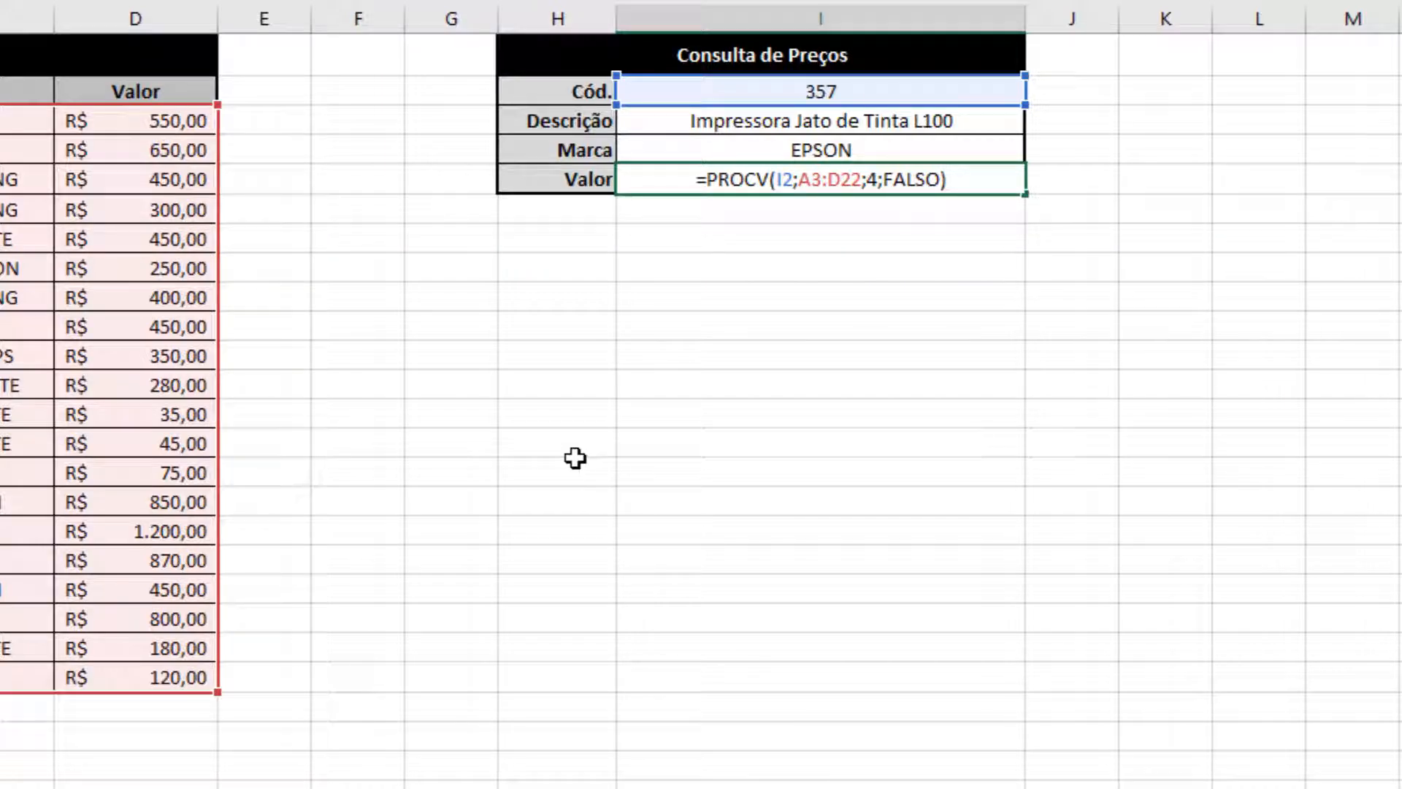
{"action": "key", "text": "Return"}
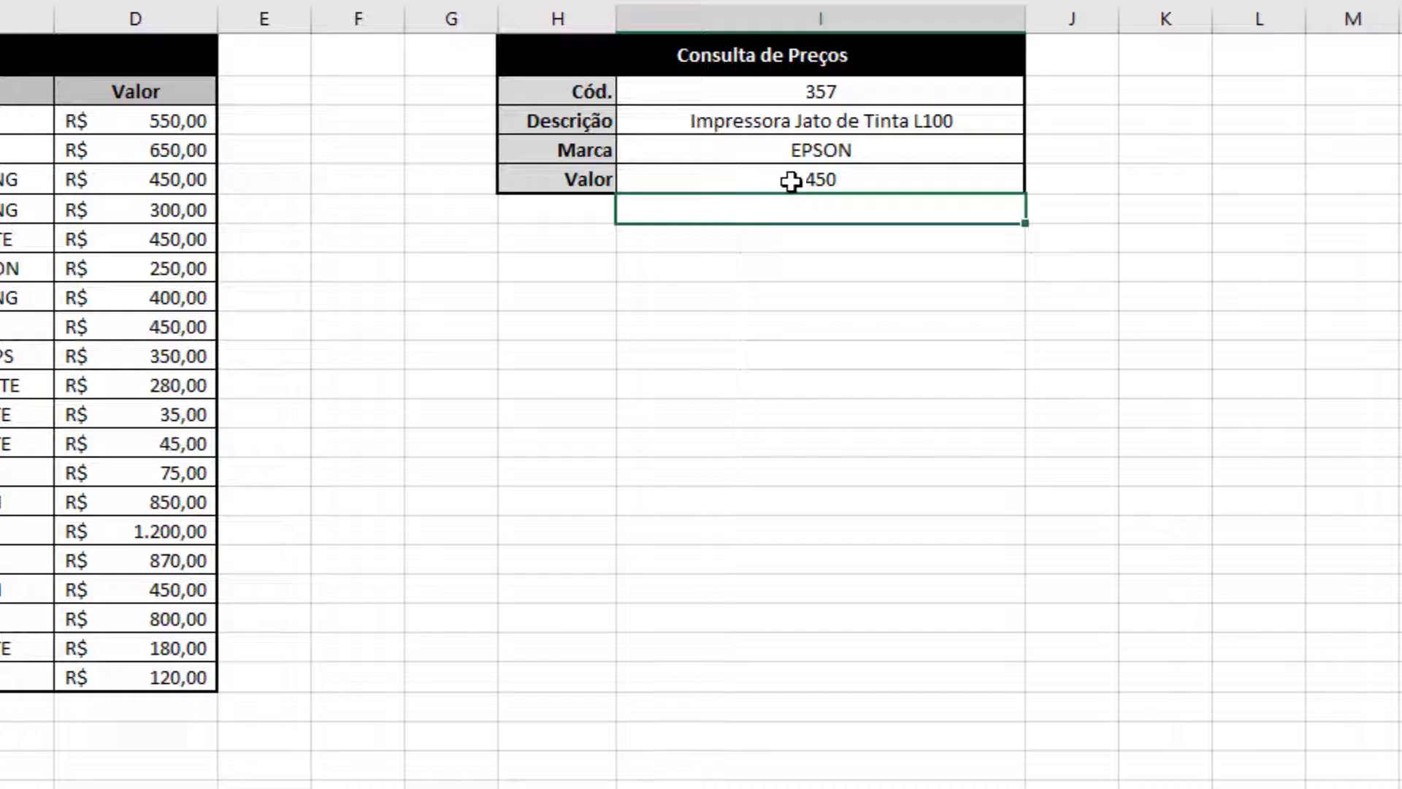
Format the Valor cell I5 with the Moeda number format
{"action": "left_click", "coordinate": [832, 180]}
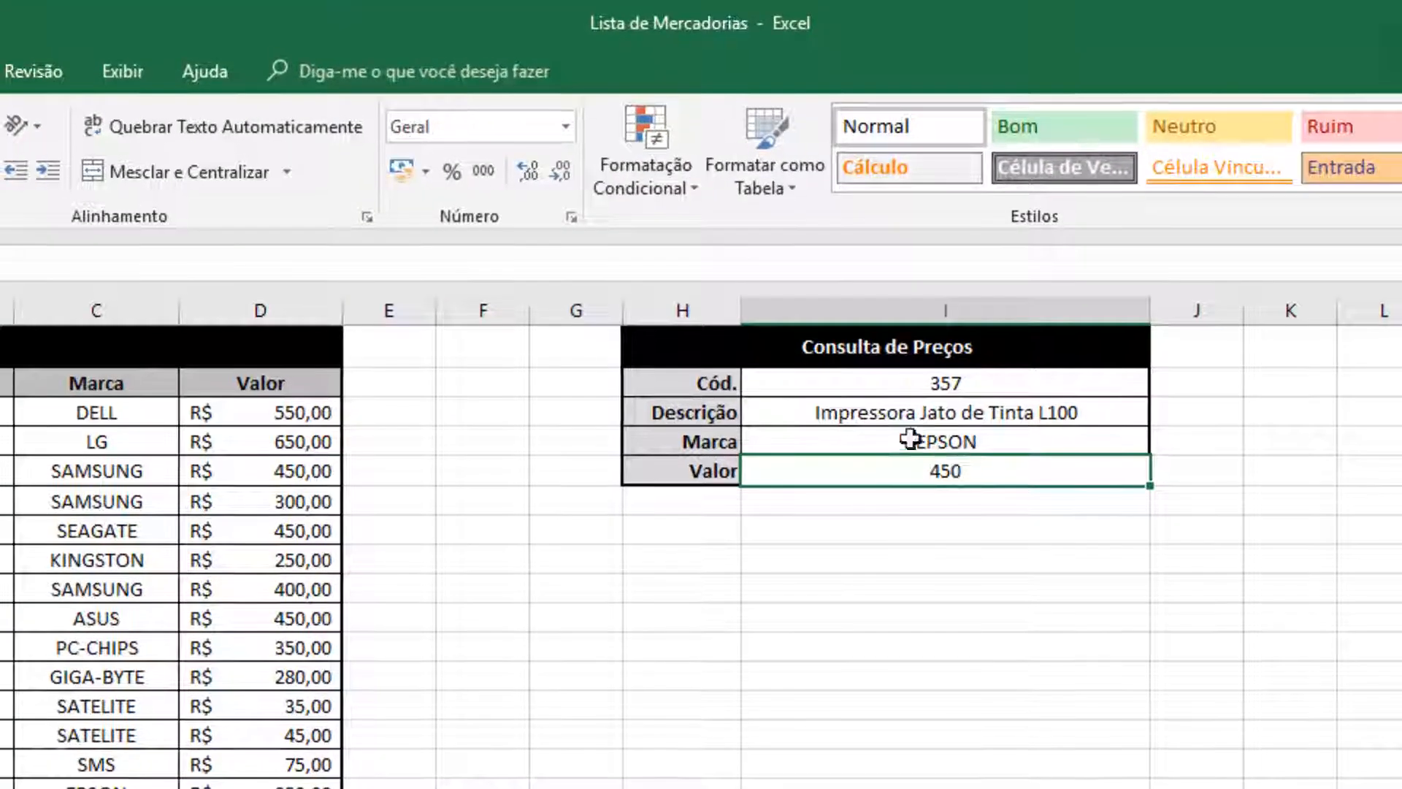
{"action": "left_click", "coordinate": [400, 177]}
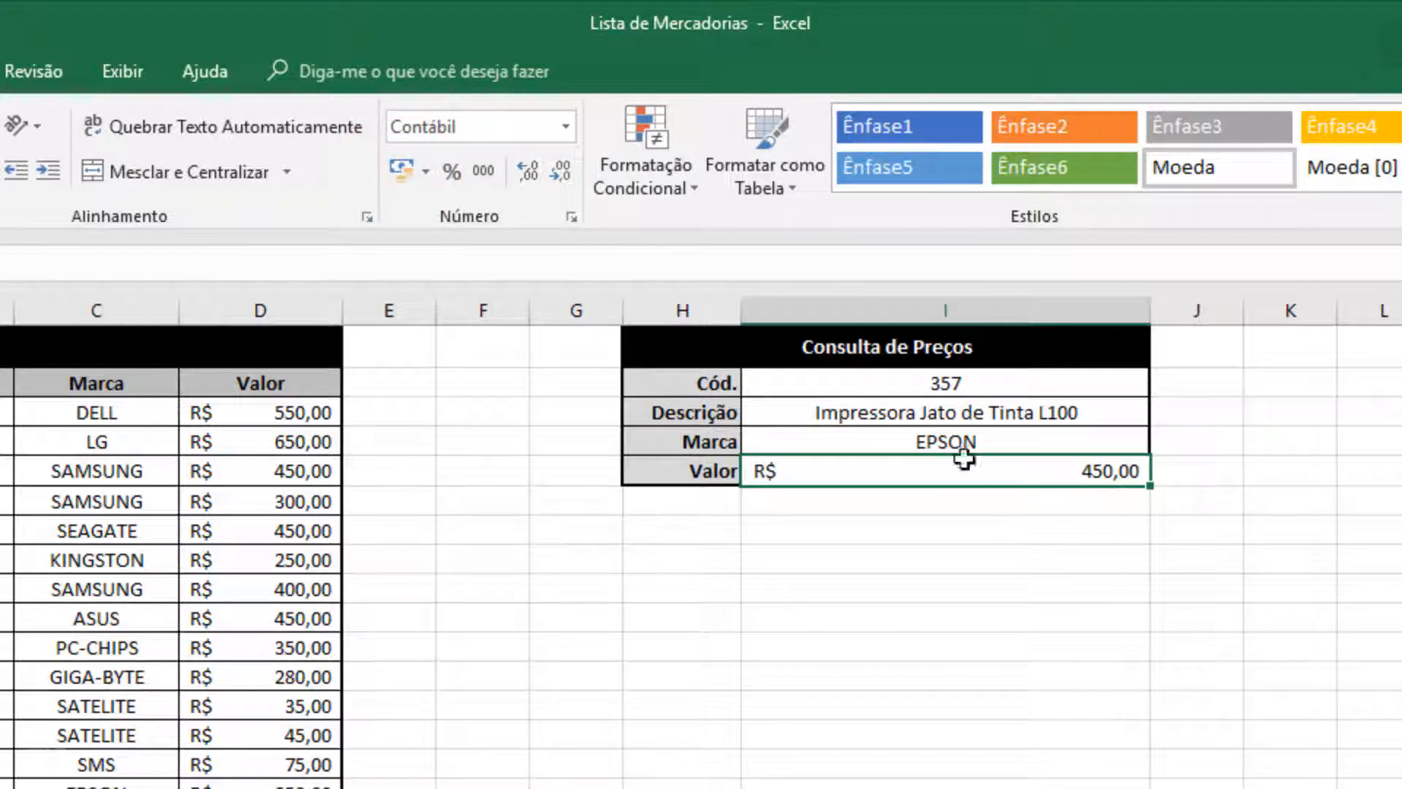
{"action": "left_click", "coordinate": [565, 130]}
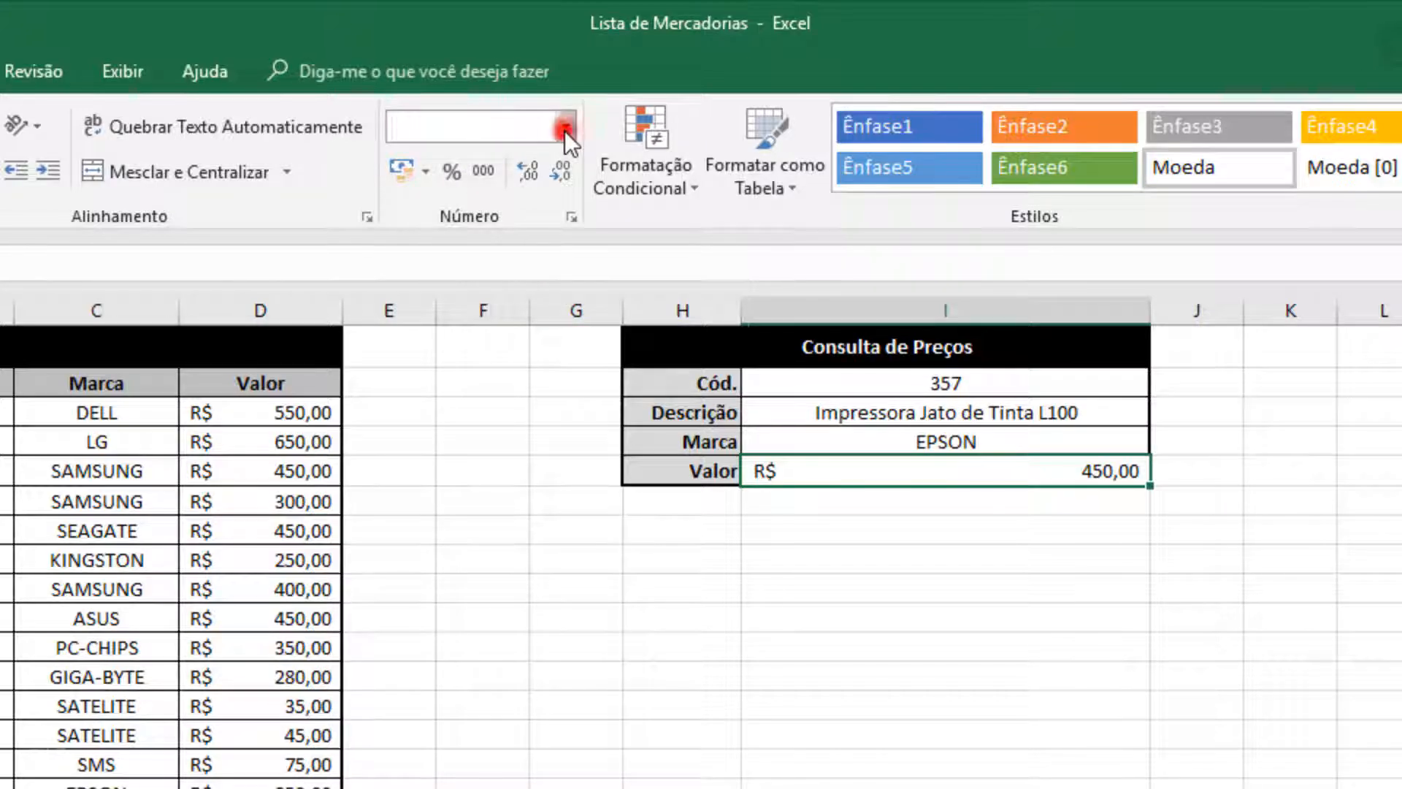
{"action": "left_click", "coordinate": [524, 317]}
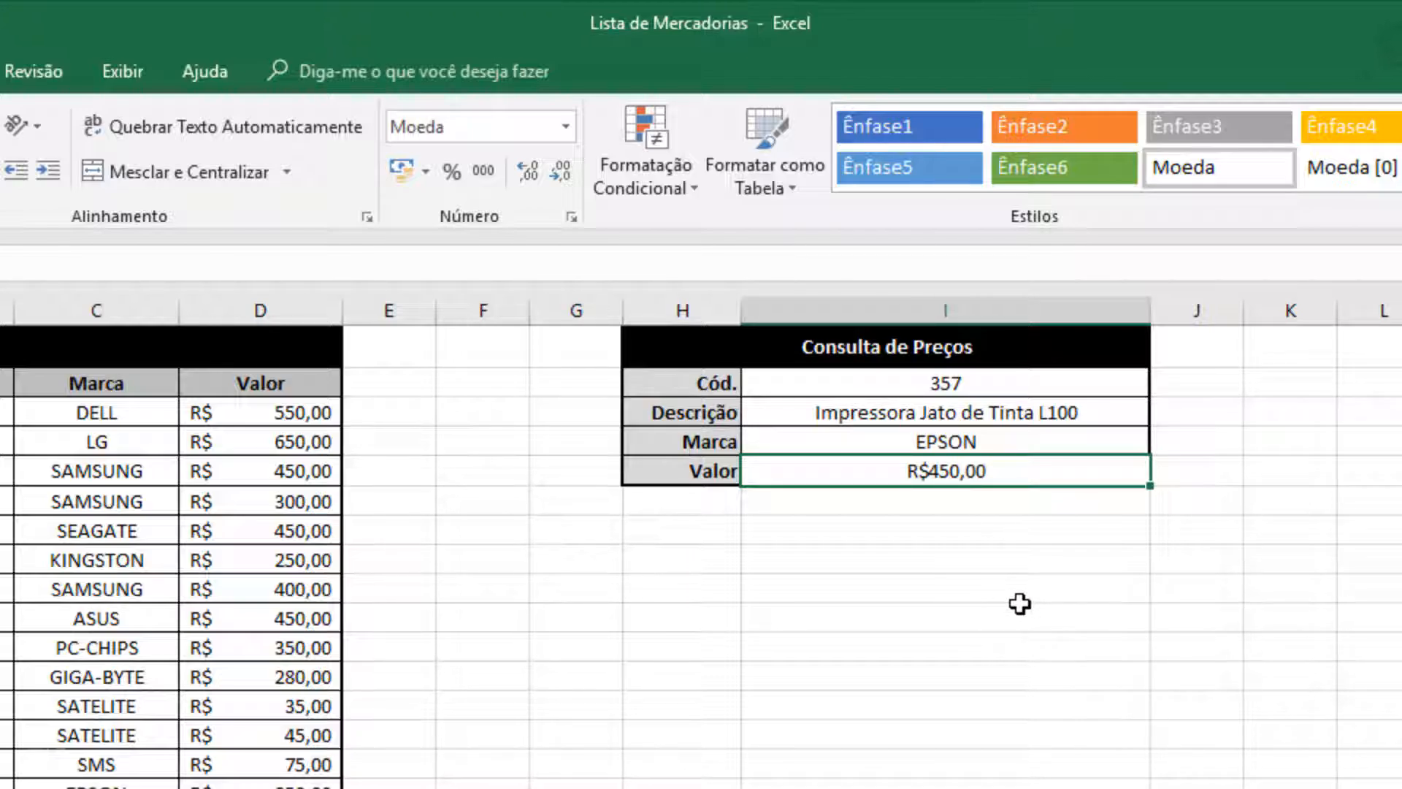
Test all three lookups with code 785 in cell I2 and clear the code cell
{"action": "left_click", "coordinate": [943, 383]}
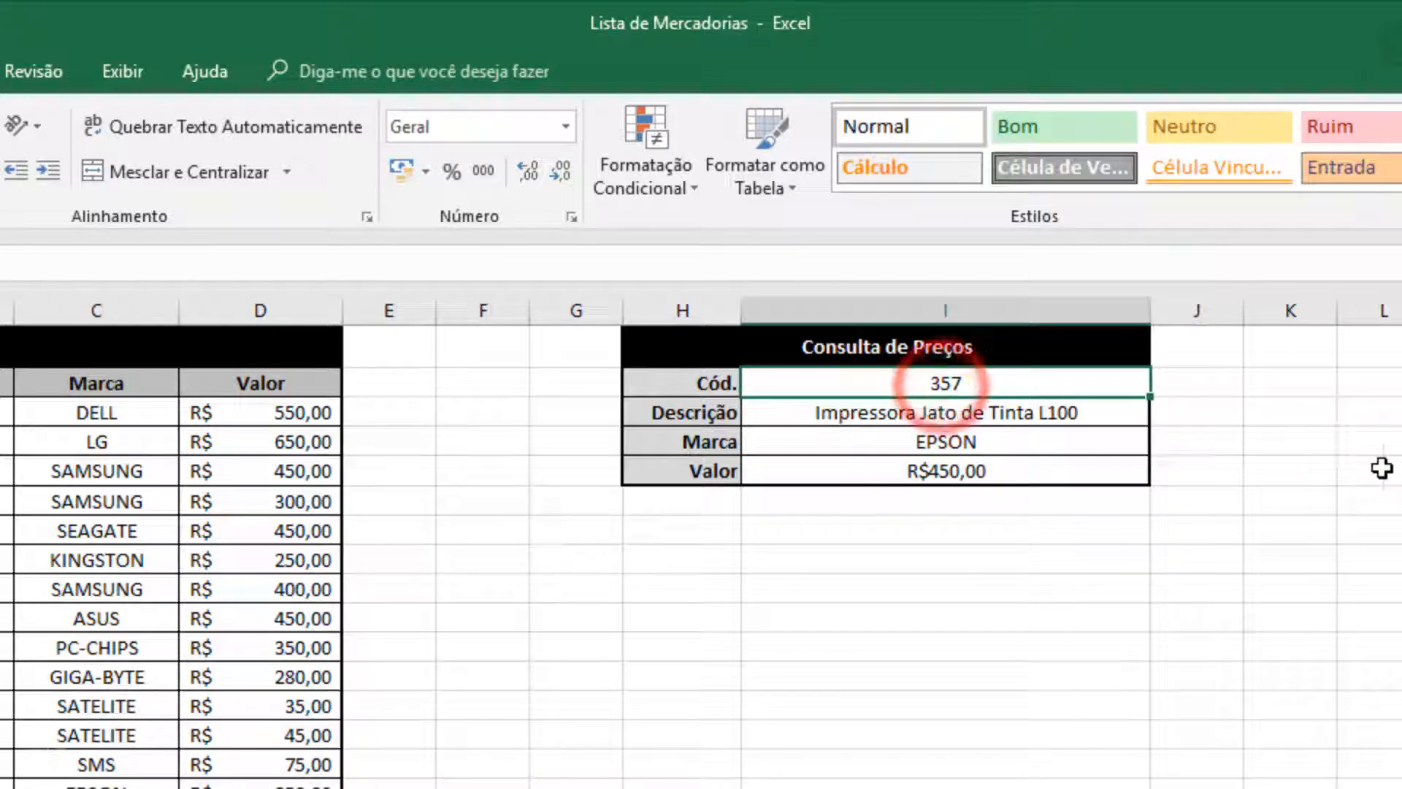
{"action": "type", "text": "785"}
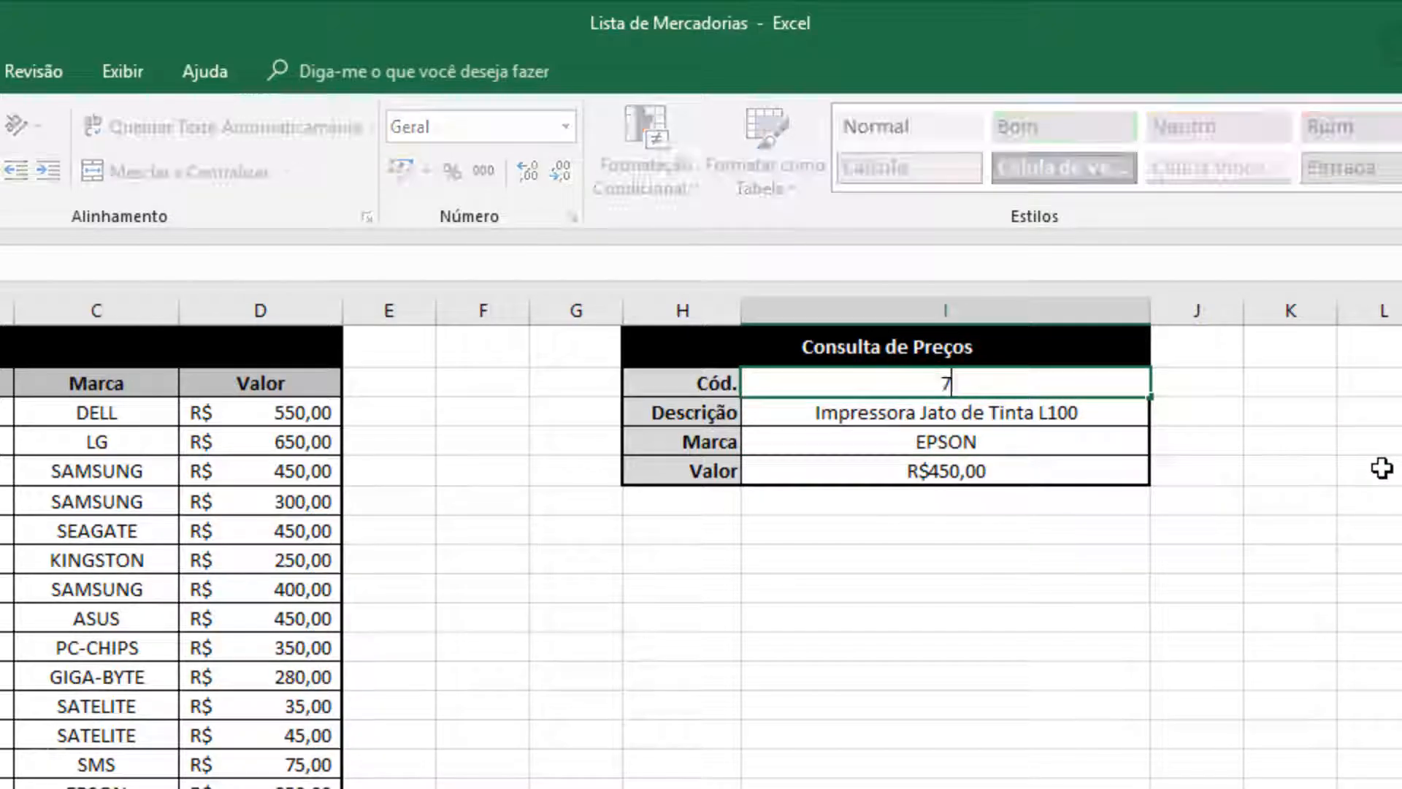
{"action": "key", "text": "Return"}
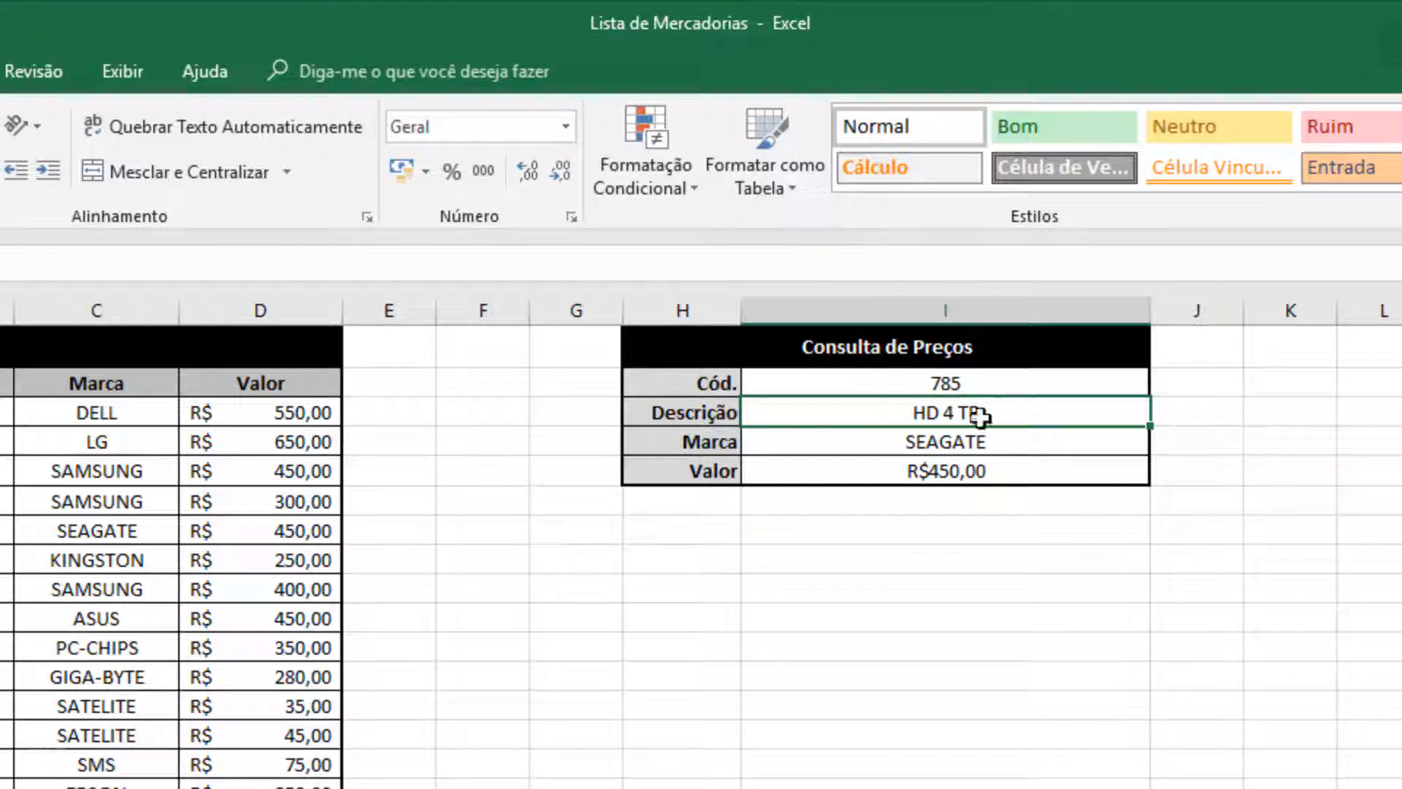
{"action": "left_click", "coordinate": [968, 381]}
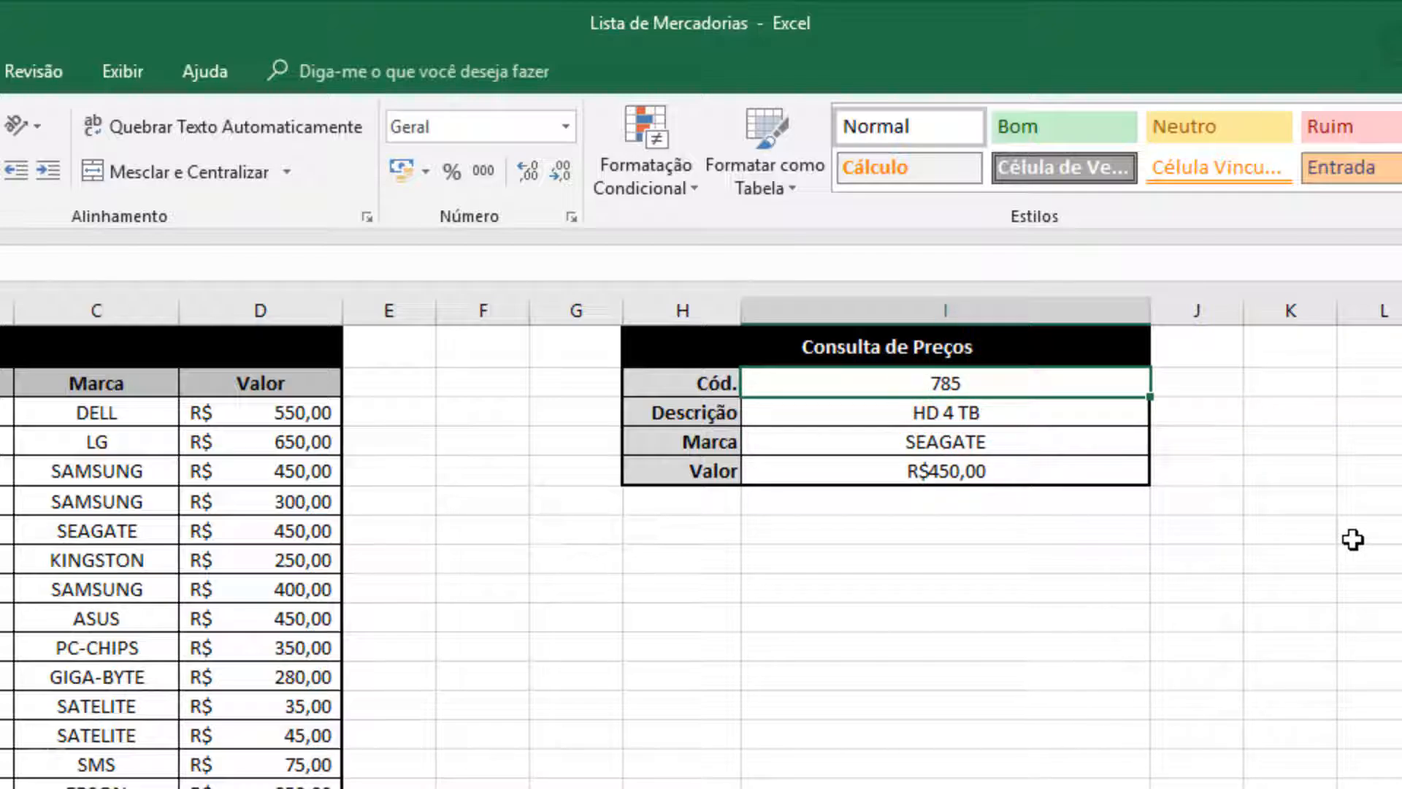
{"action": "key", "text": "Delete"}
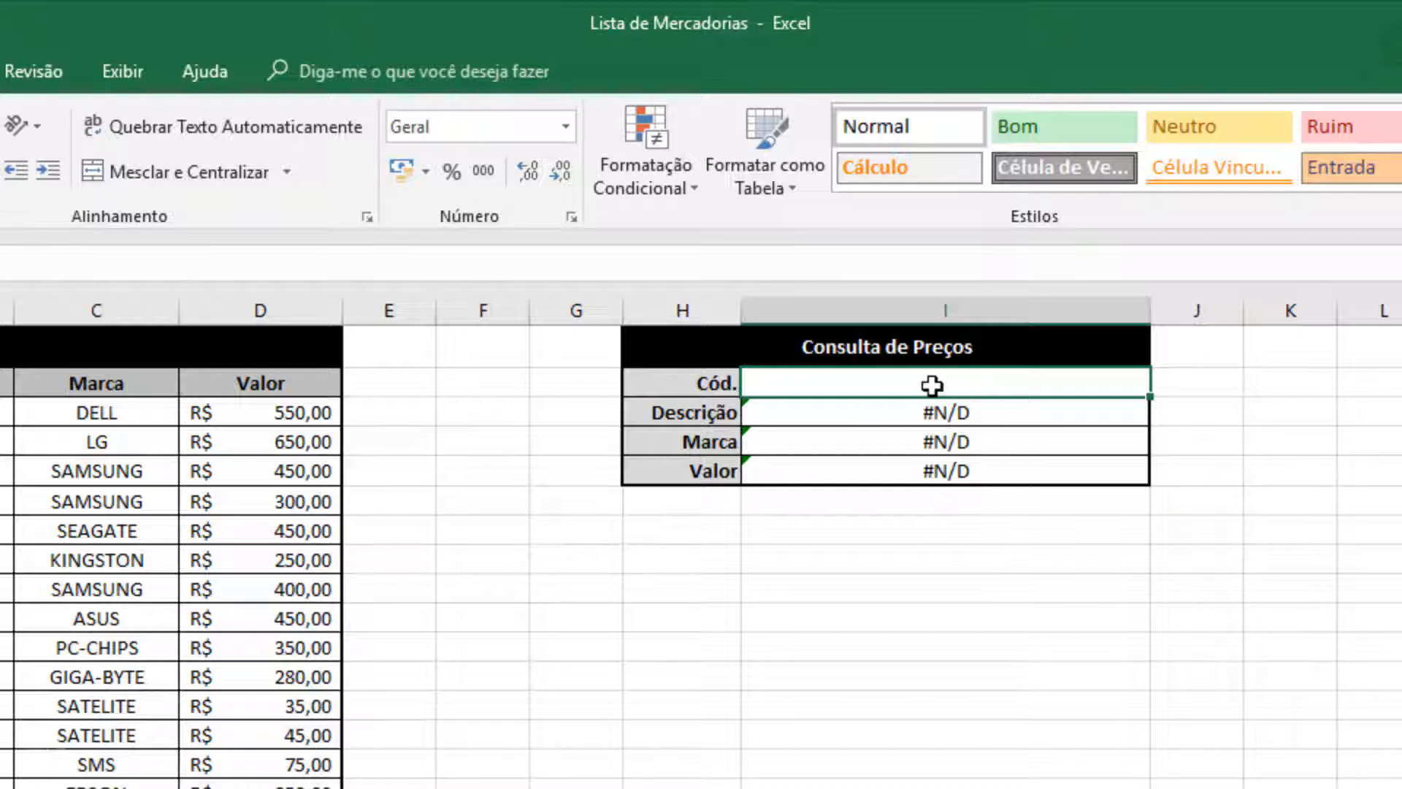
Rename the Planilha1 sheet as Lista
{"action": "left_click", "coordinate": [944, 385]}
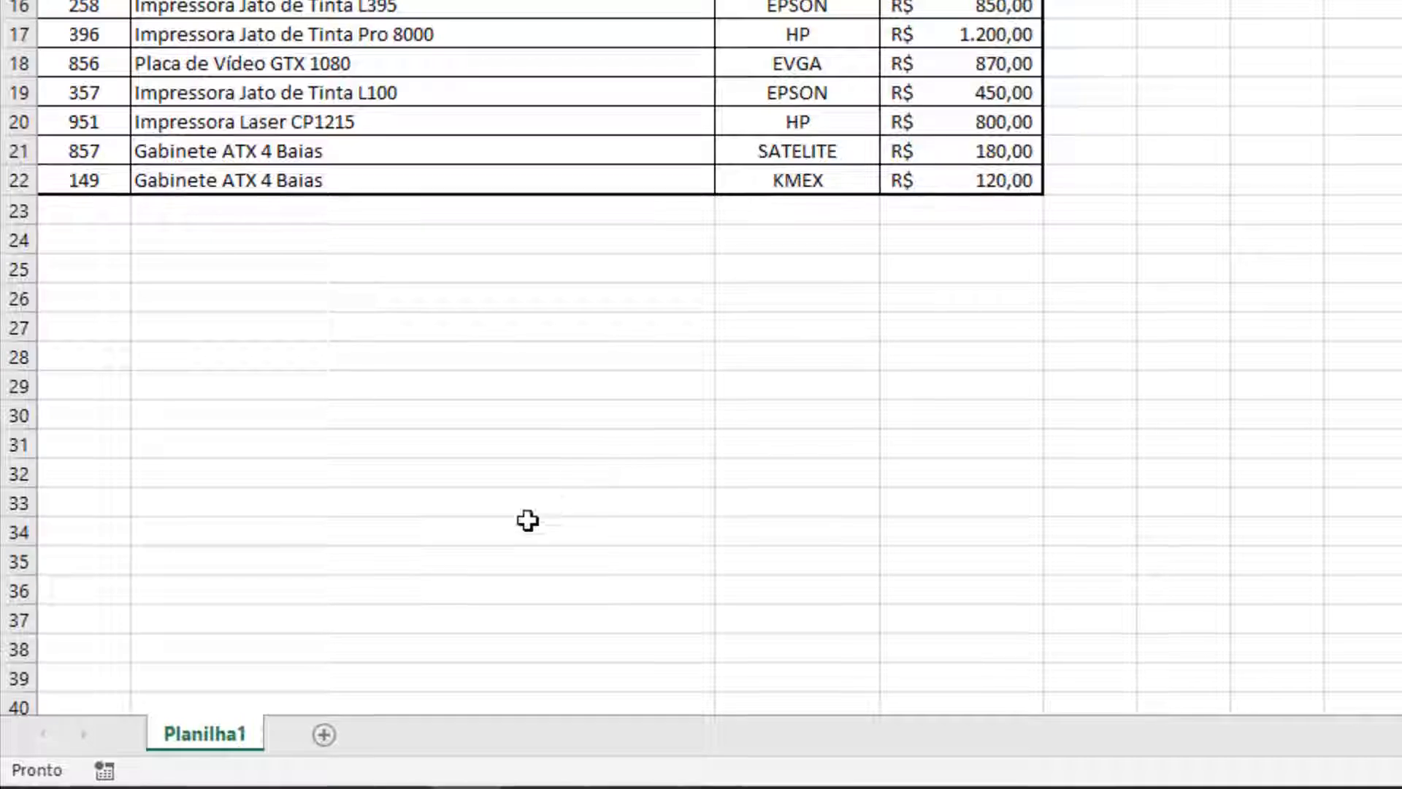
{"action": "double_click", "coordinate": [221, 730]}
{"action": "key", "text": "BackSpace"}
{"action": "type", "text": "Lista"}
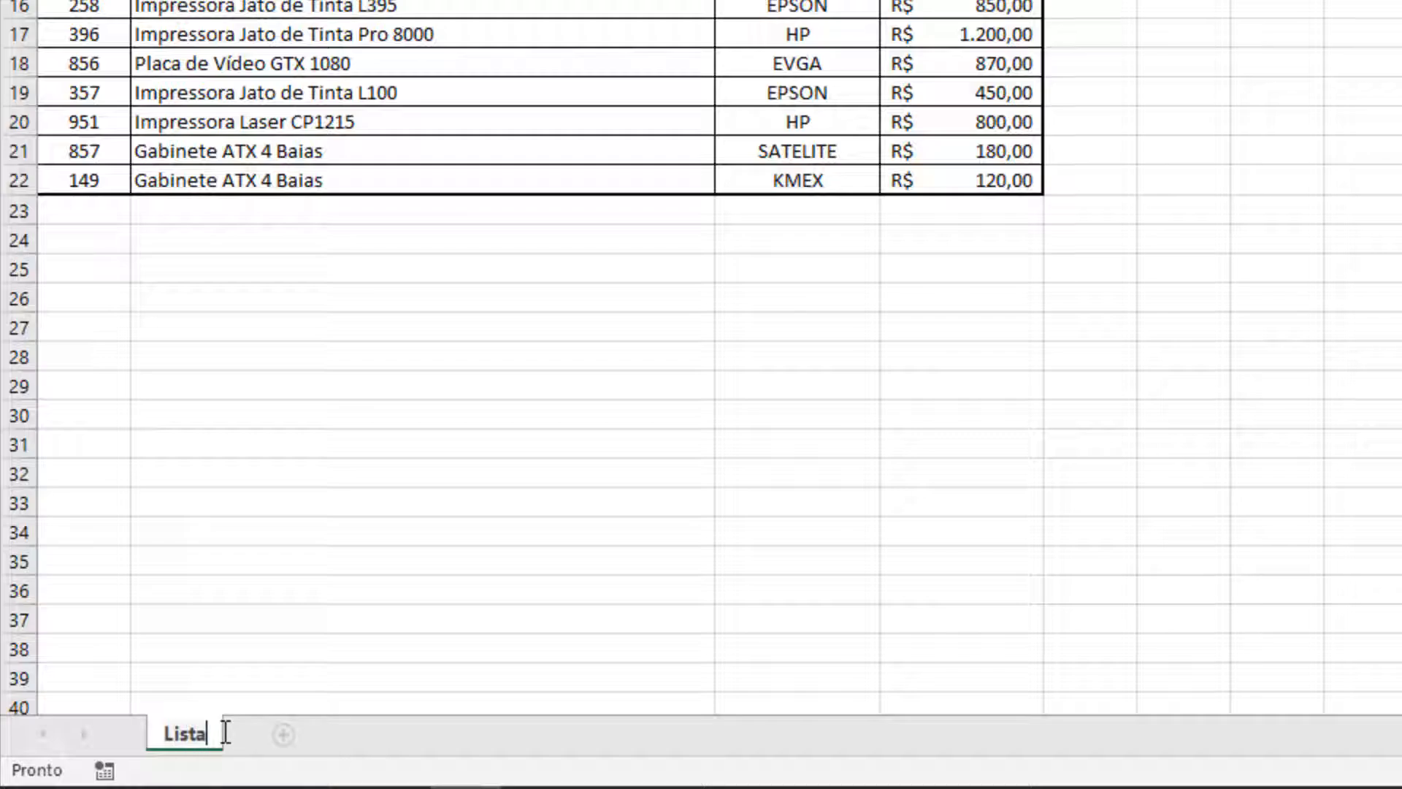
{"action": "key", "text": "Return"}
Add a new worksheet and name it Consulta
{"action": "left_click", "coordinate": [285, 734]}
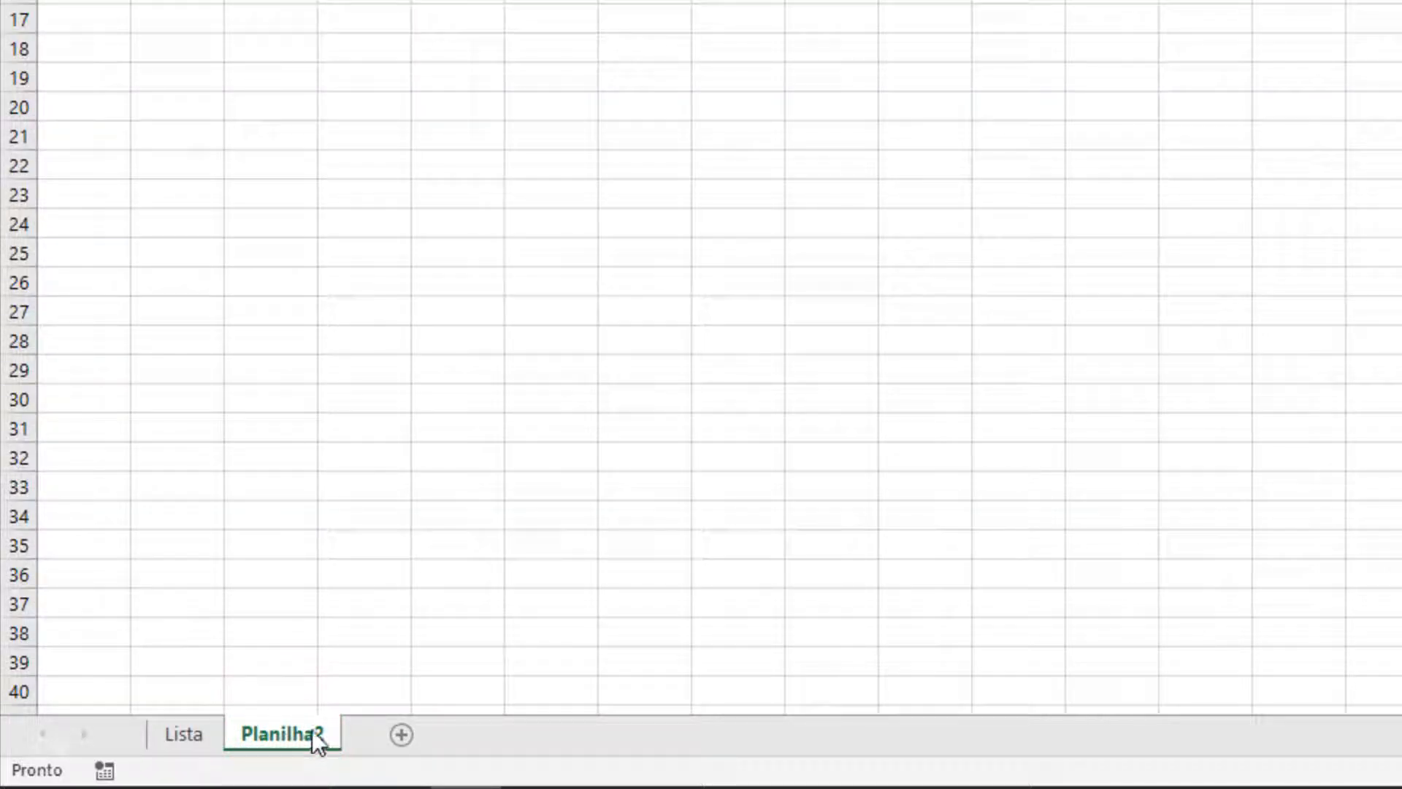
{"action": "double_click", "coordinate": [321, 730]}
{"action": "type", "text": "Consul"}
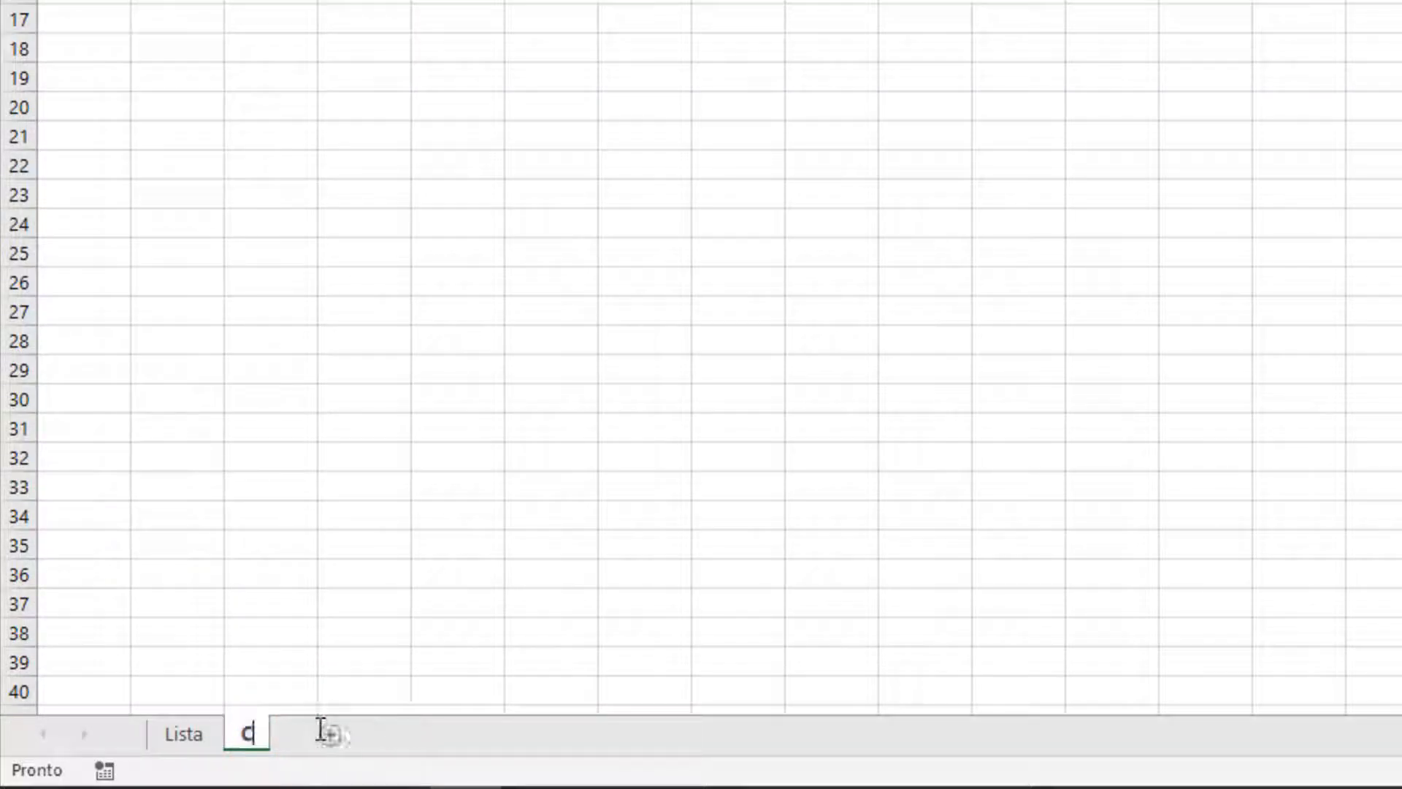
{"action": "type", "text": "ta"}
{"action": "key", "text": "Return"}
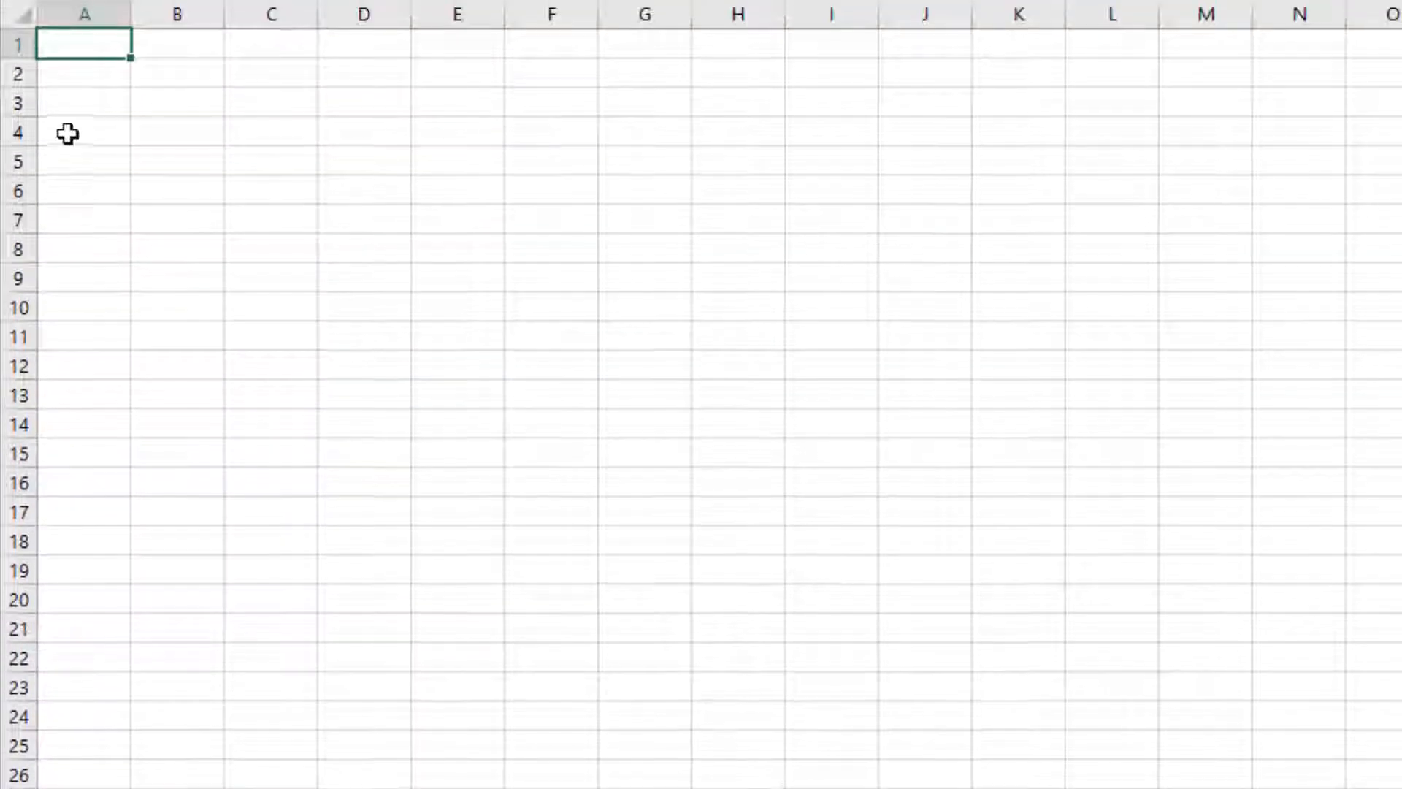
Enter the title "Controle de Pedido" in cell A1 of the Consulta sheet
{"action": "left_click", "coordinate": [79, 51]}
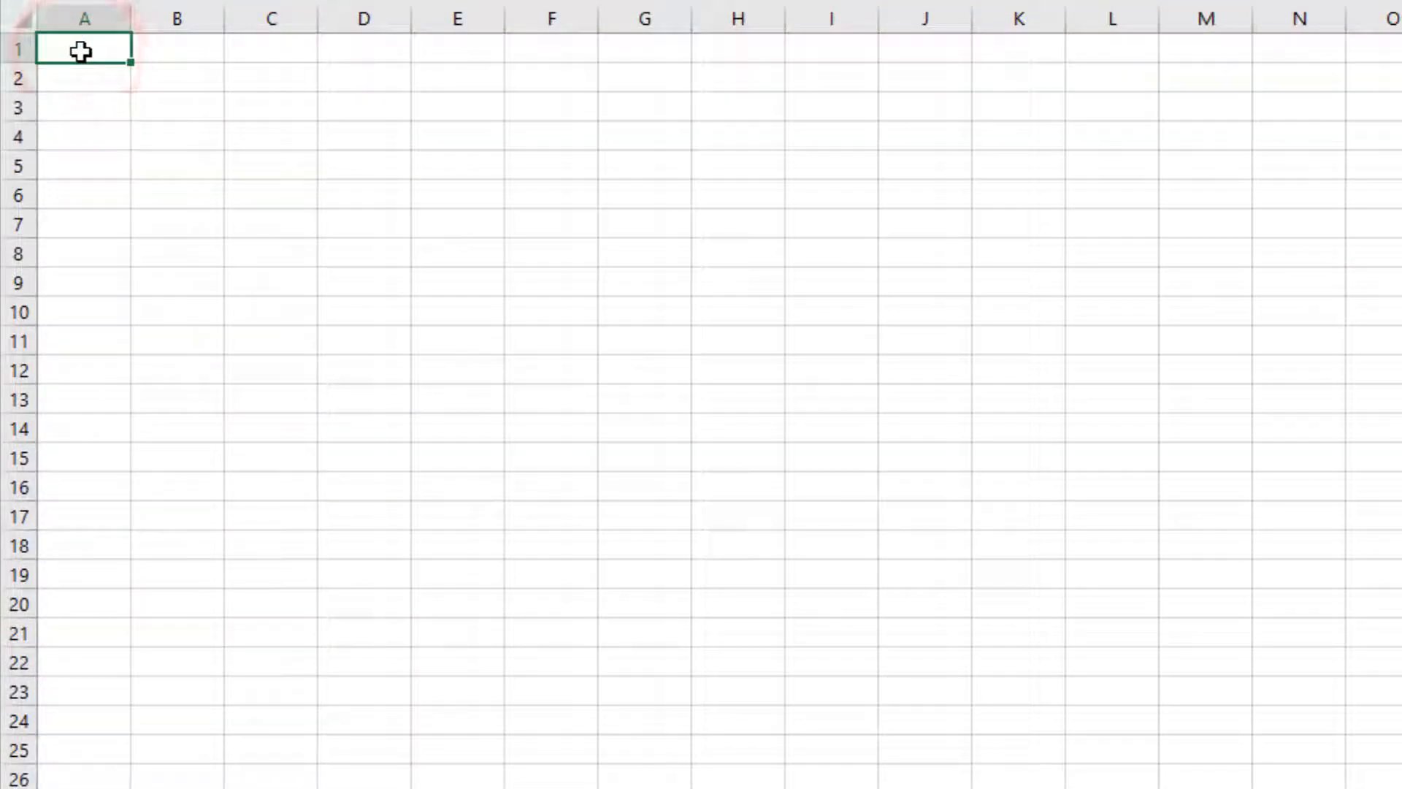
{"action": "type", "text": "Console de Pedido"}
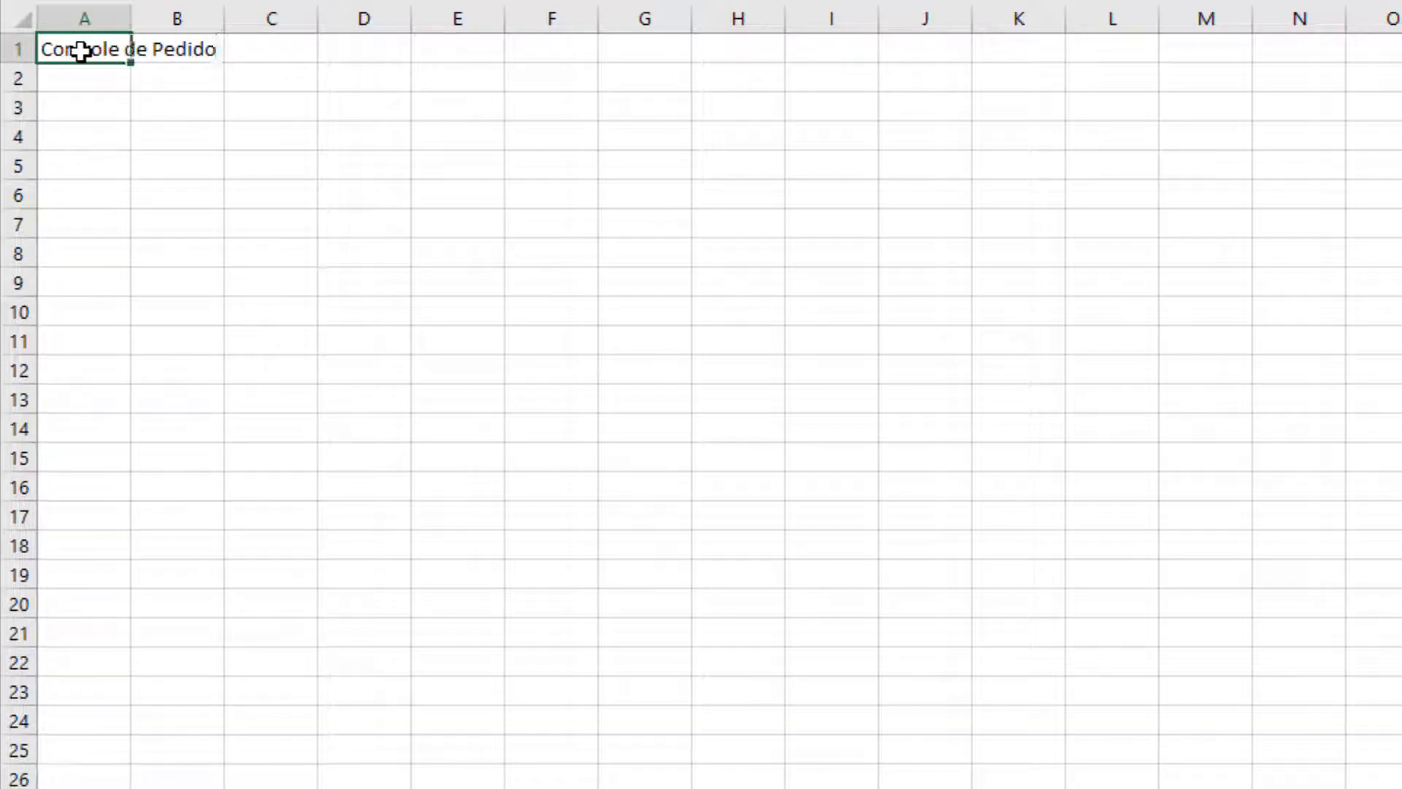
{"action": "key", "text": "Return"}
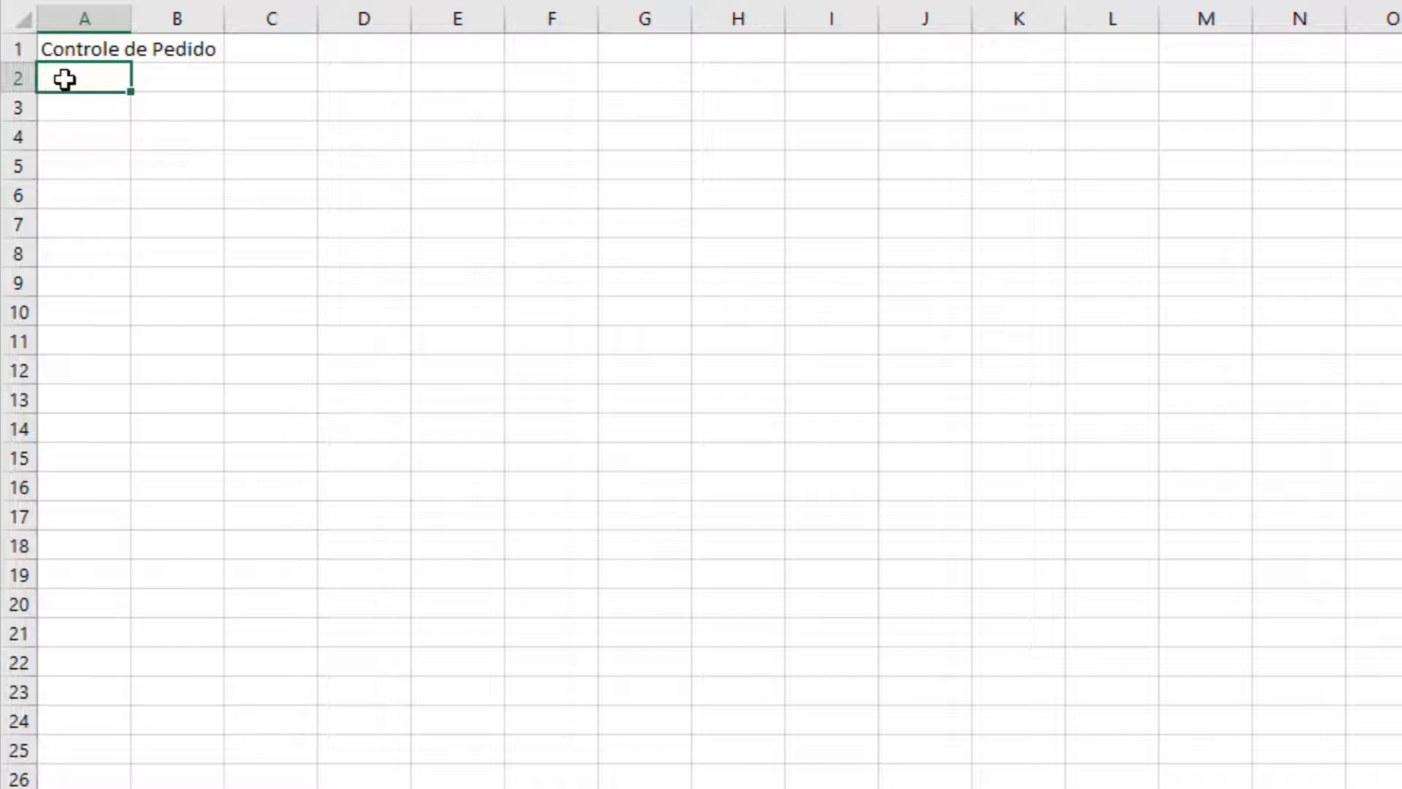
Enter the column headers Cód., Descrição, Marca, Unitário, Qt and Total across row 2, starting in cell A2
{"action": "type", "text": "Cód."}
{"action": "key", "text": "Tab"}
{"action": "type", "text": "Descrição"}
{"action": "key", "text": "Tab"}
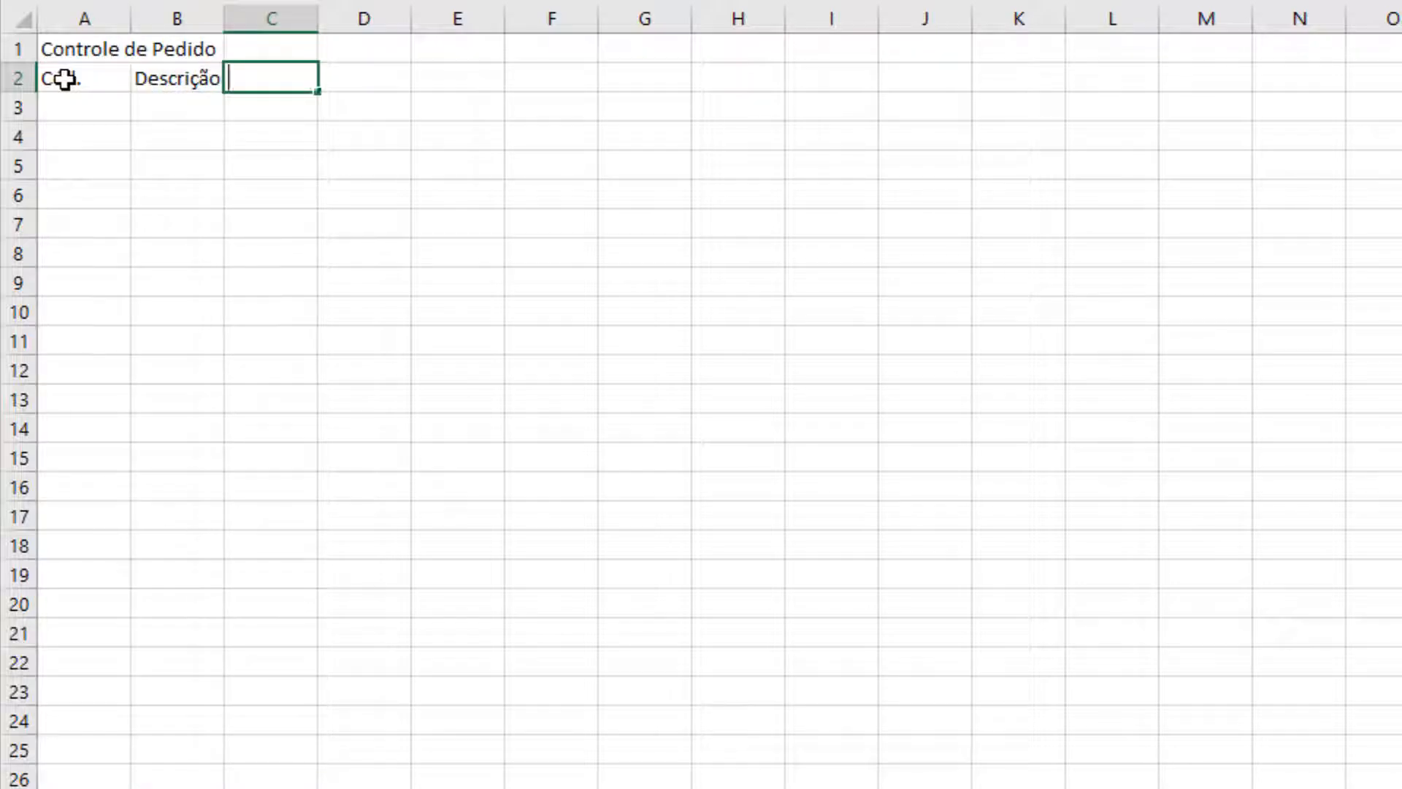
{"action": "key", "text": "Tab"}
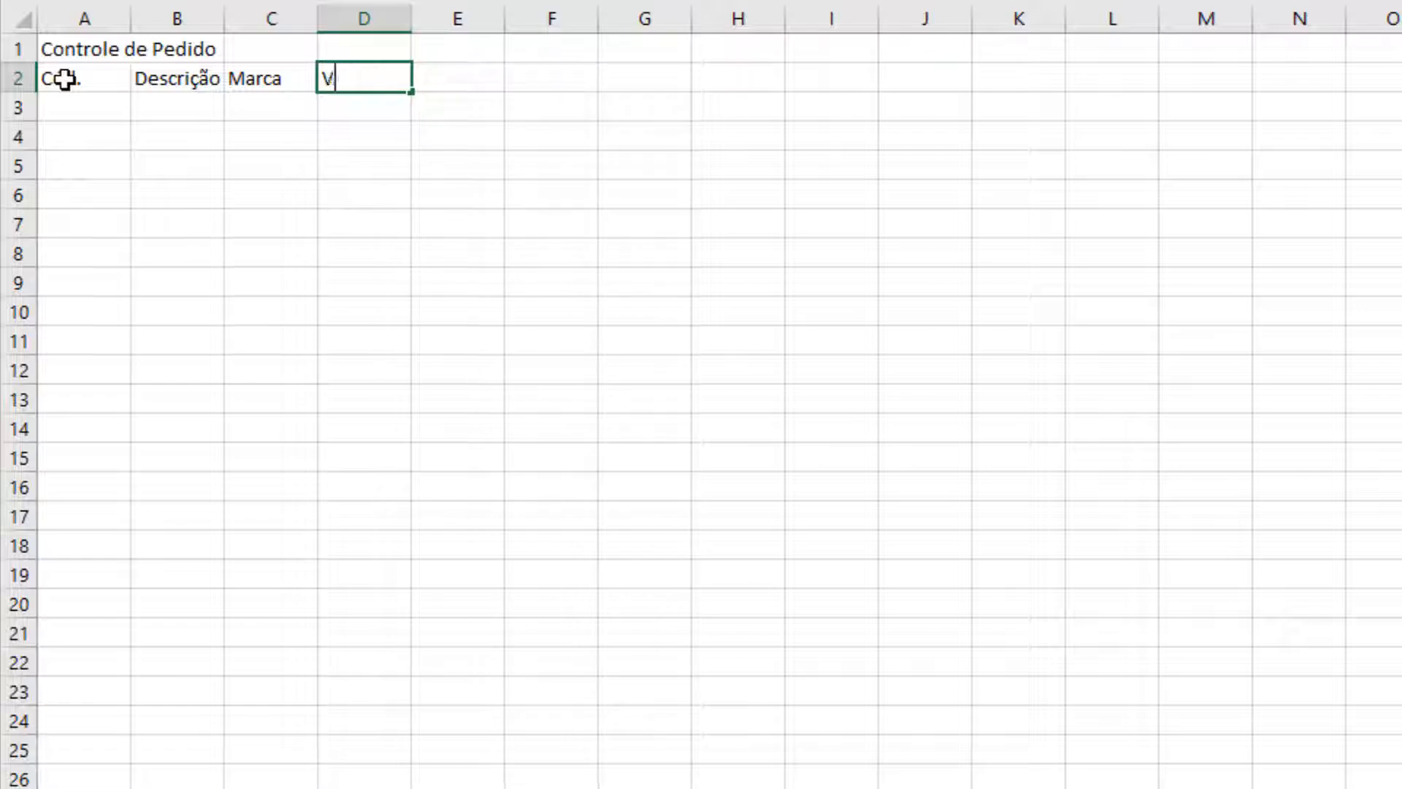
{"action": "type", "text": "Unitário"}
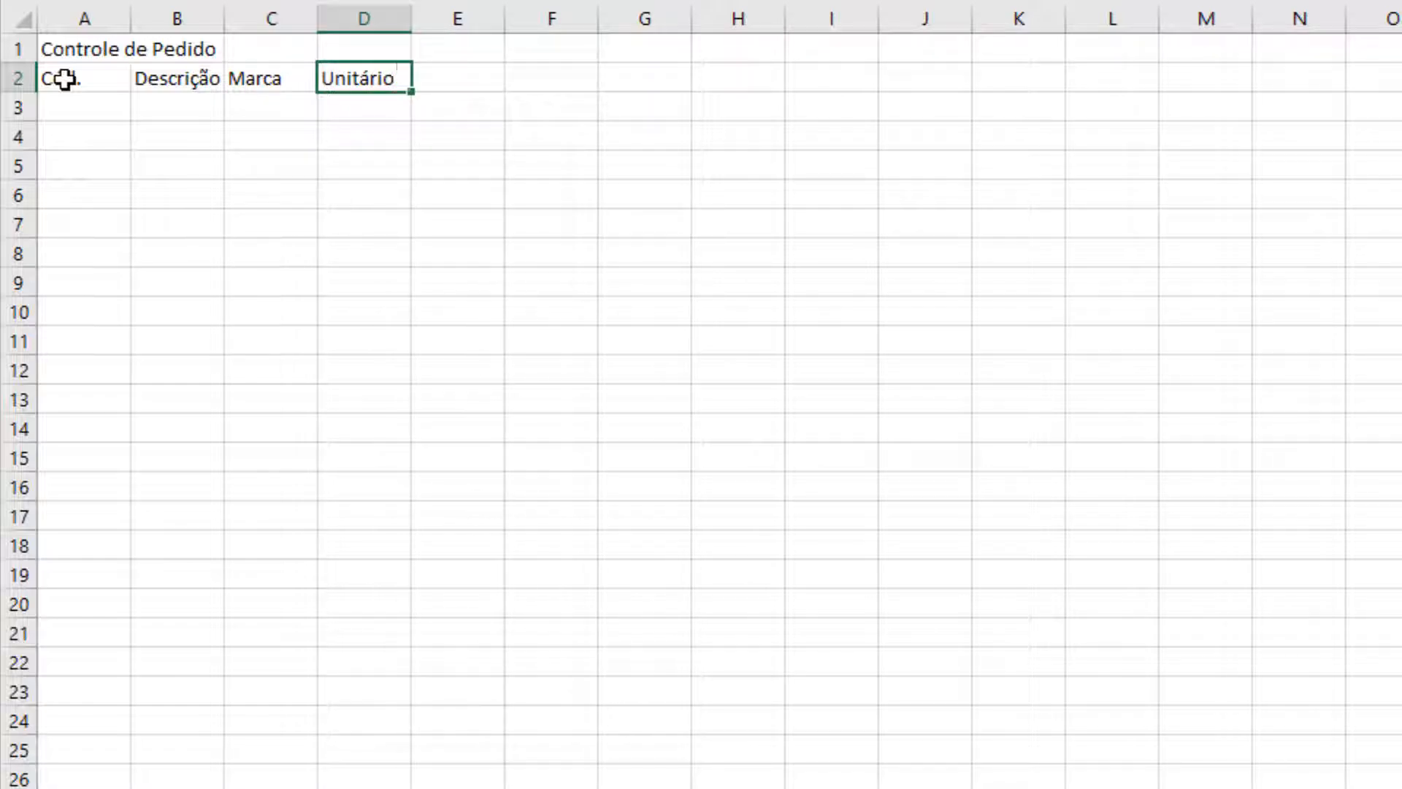
{"action": "key", "text": "Tab"}
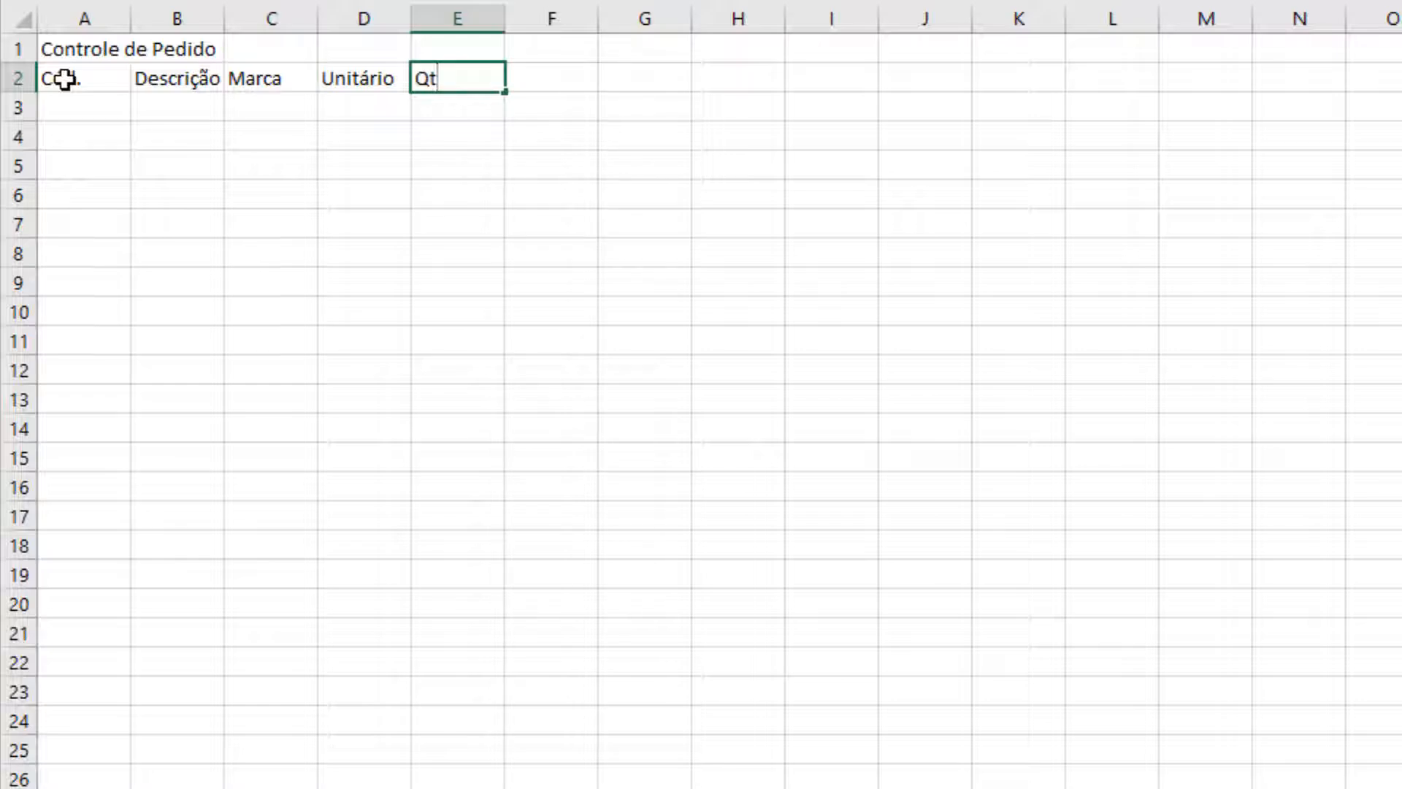
{"action": "type", "text": "Qt"}
{"action": "key", "text": "Tab"}
{"action": "type", "text": "Total"}
{"action": "key", "text": "Return"}
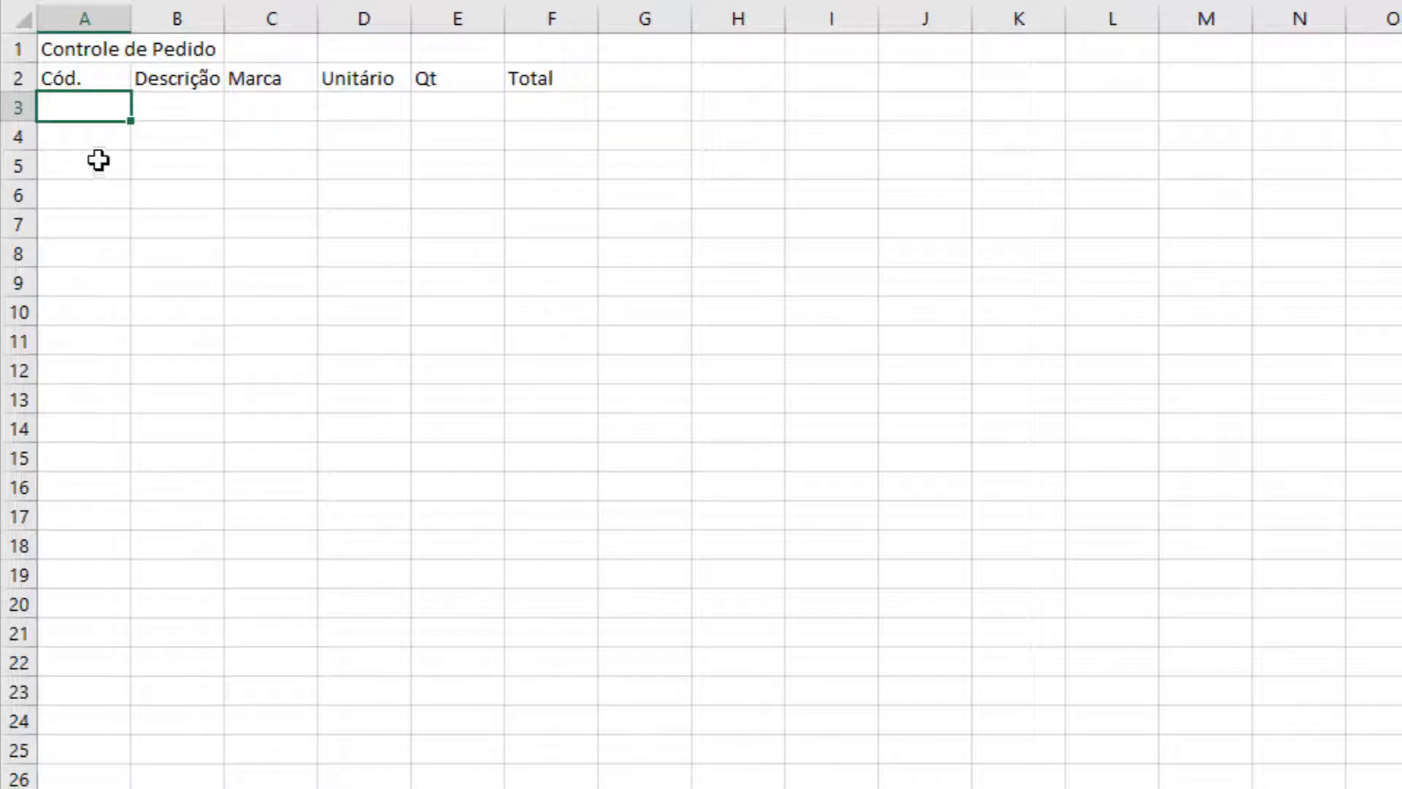
Merge and center the title across A1:F1 and format it bold with black fill and white text
{"action": "left_click_drag", "start_coordinate": [55, 49], "coordinate": [535, 91]}
{"action": "left_click", "coordinate": [893, 169]}
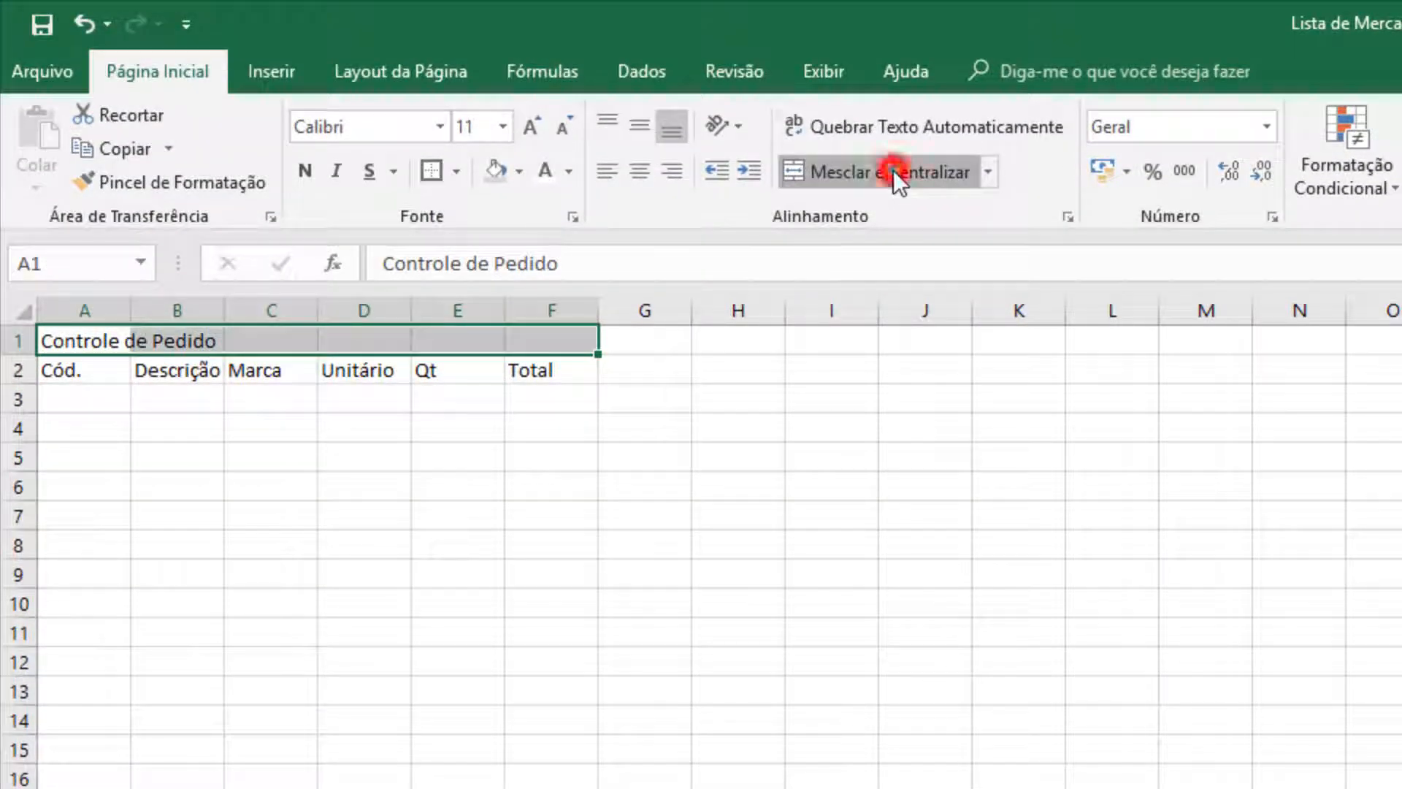
{"action": "left_click", "coordinate": [305, 171]}
{"action": "left_click", "coordinate": [519, 176]}
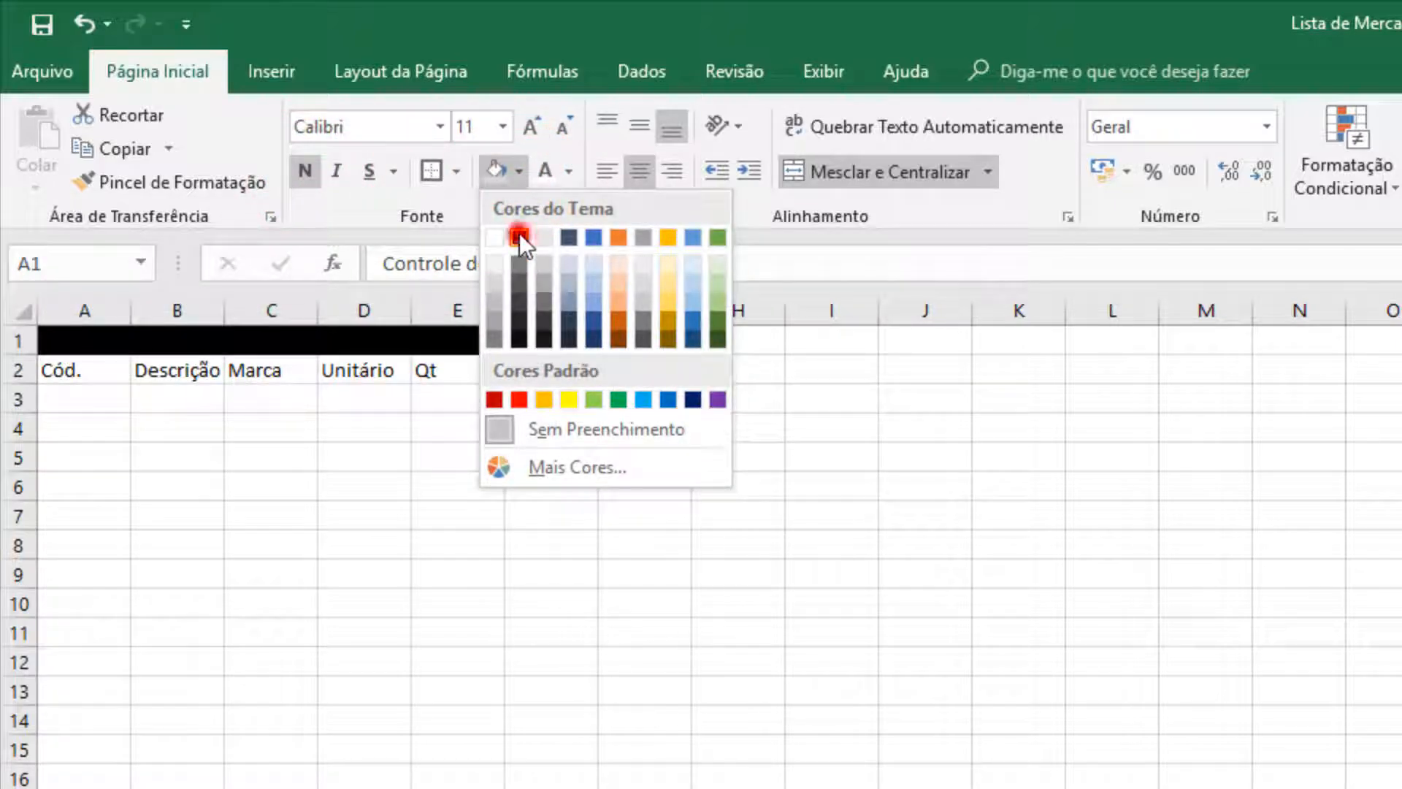
{"action": "left_click", "coordinate": [520, 234]}
{"action": "left_click", "coordinate": [545, 171]}
Fit column A to its content, widen the Descrição, Marca and Unitário columns, and narrow the Qt column
{"action": "double_click", "coordinate": [130, 310]}
{"action": "left_click_drag", "start_coordinate": [186, 302], "coordinate": [1079, 317]}
{"action": "left_click", "coordinate": [1262, 416]}
{"action": "left_click_drag", "start_coordinate": [1249, 311], "coordinate": [1143, 306]}
{"action": "left_click_drag", "start_coordinate": [902, 307], "coordinate": [998, 306]}
Format the header row A2:F2 as bold and centered with a light gray fill
{"action": "left_click_drag", "start_coordinate": [68, 371], "coordinate": [1285, 370]}
{"action": "left_click", "coordinate": [304, 171]}
{"action": "left_click", "coordinate": [640, 170]}
{"action": "left_click", "coordinate": [532, 174]}
{"action": "key", "text": "ctrl+z"}
{"action": "left_click", "coordinate": [520, 172]}
{"action": "left_click", "coordinate": [506, 288]}
Apply all borders and a thick outside border to the table range A1:F12
{"action": "left_click", "coordinate": [198, 341]}
{"action": "left_click_drag", "start_coordinate": [197, 359], "coordinate": [180, 660]}
{"action": "left_click", "coordinate": [456, 171]}
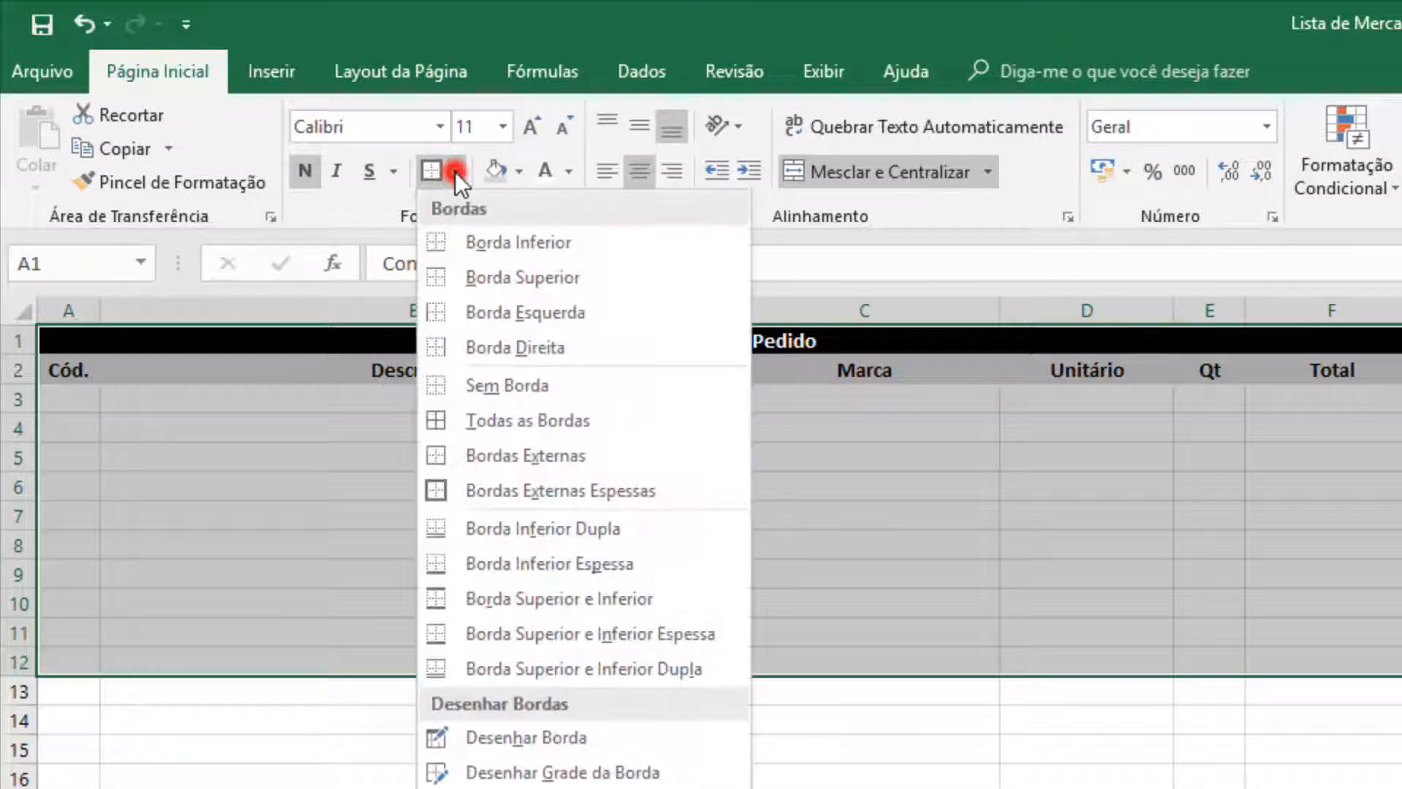
{"action": "left_click", "coordinate": [463, 416]}
{"action": "left_click", "coordinate": [457, 175]}
{"action": "left_click", "coordinate": [528, 479]}
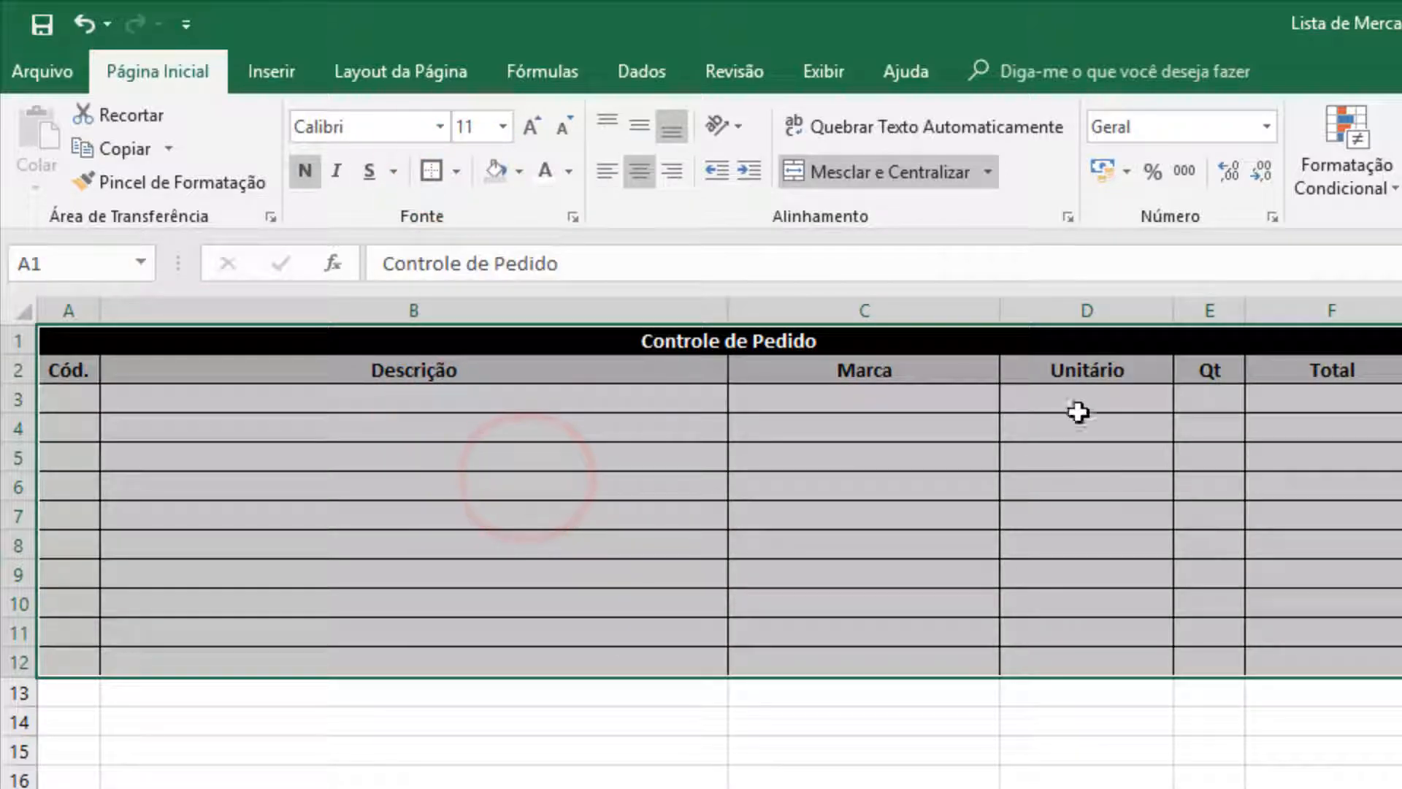
Apply the accounting currency number format to the Unitário cells D3:D12 and the Total cells F3:F12
{"action": "left_click_drag", "start_coordinate": [1084, 400], "coordinate": [1102, 660]}
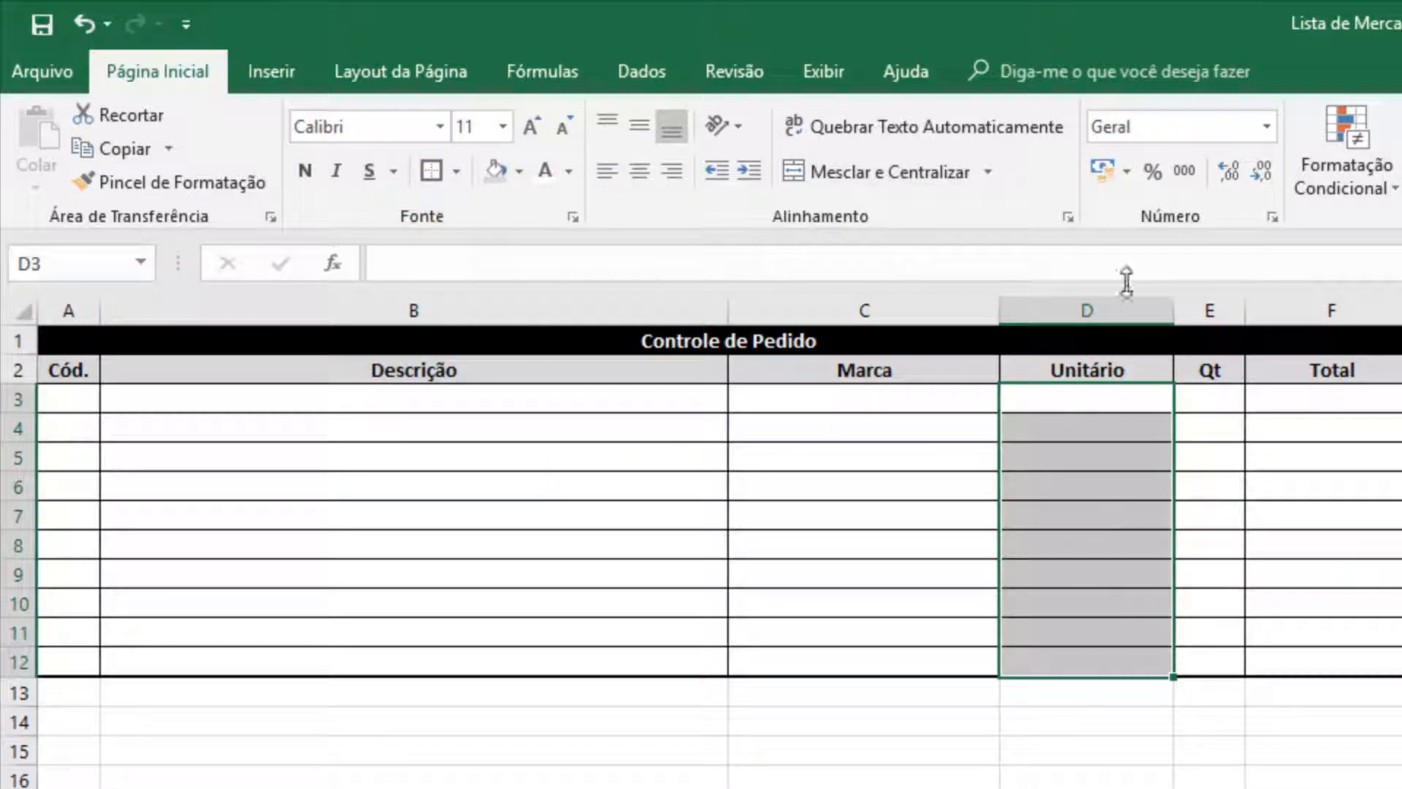
{"action": "left_click", "coordinate": [1103, 171]}
{"action": "left_click_drag", "start_coordinate": [1300, 401], "coordinate": [1300, 662]}
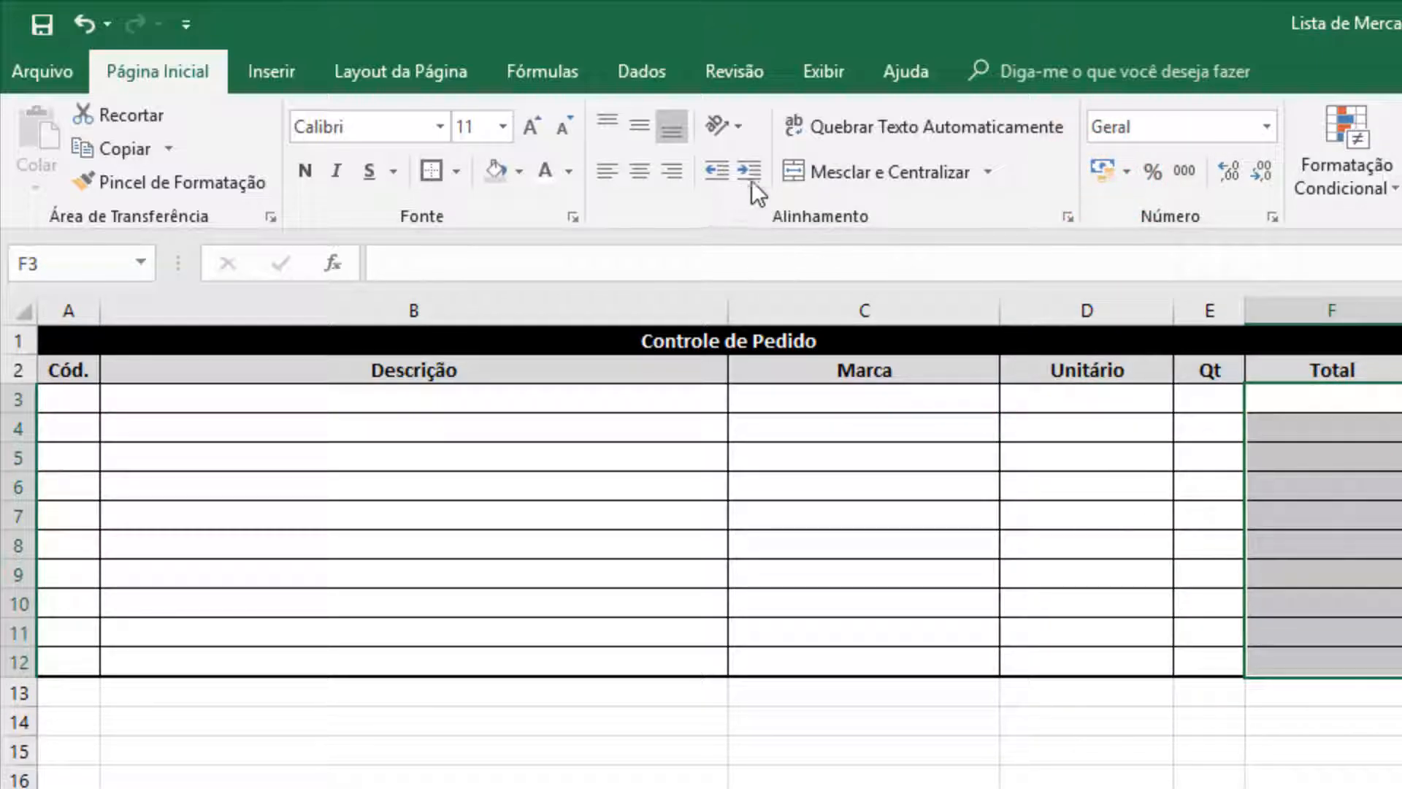
{"action": "left_click", "coordinate": [1102, 171]}
Center the empty Qt, Marca and Cód. cells in rows 3 to 12 and widen the Cód. column slightly
{"action": "left_click_drag", "start_coordinate": [1210, 394], "coordinate": [1206, 661]}
{"action": "left_click", "coordinate": [640, 171]}
{"action": "left_click_drag", "start_coordinate": [824, 398], "coordinate": [824, 661]}
{"action": "left_click", "coordinate": [636, 172]}
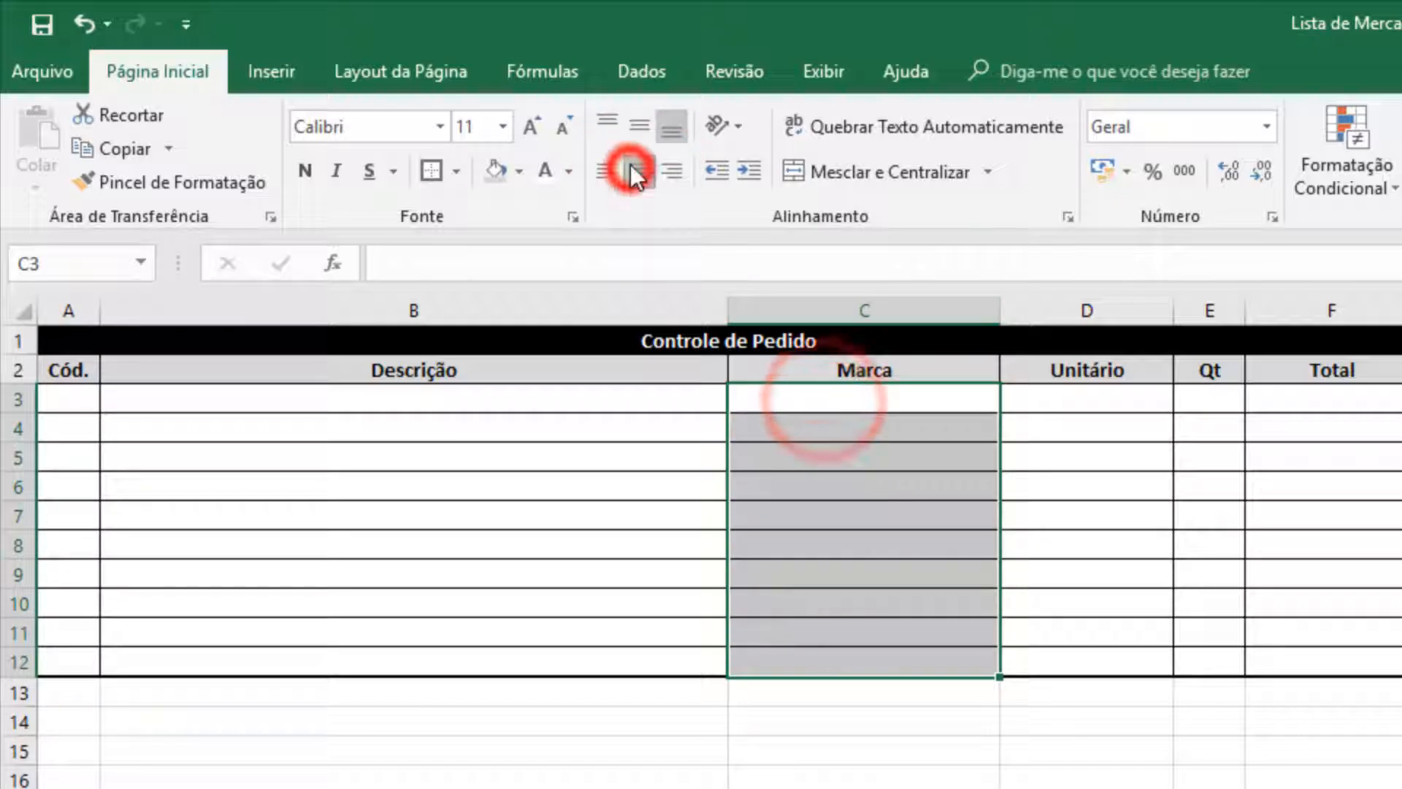
{"action": "left_click_drag", "start_coordinate": [73, 397], "coordinate": [94, 664]}
{"action": "left_click", "coordinate": [627, 174]}
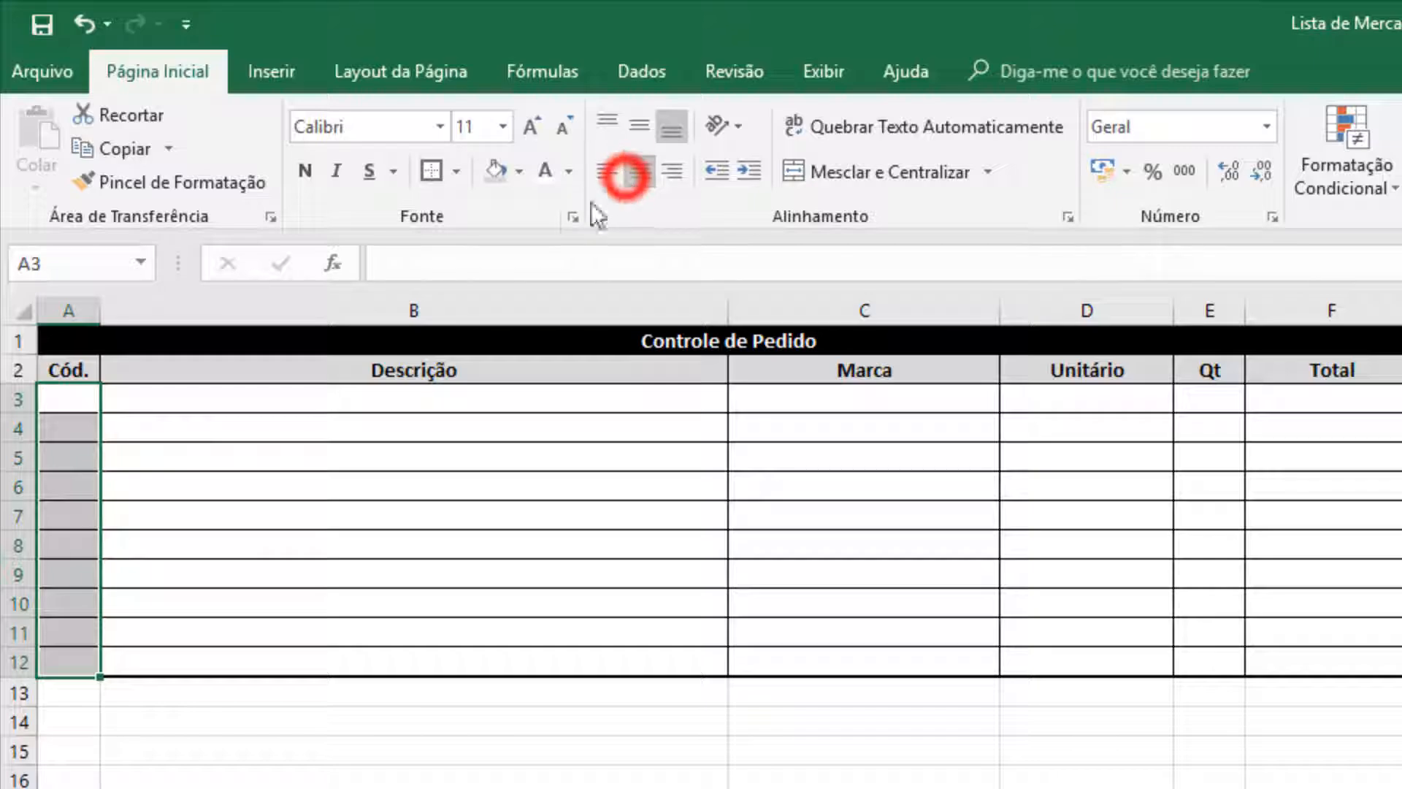
{"action": "left_click_drag", "start_coordinate": [103, 307], "coordinate": [122, 307]}
{"action": "left_click", "coordinate": [825, 788]}
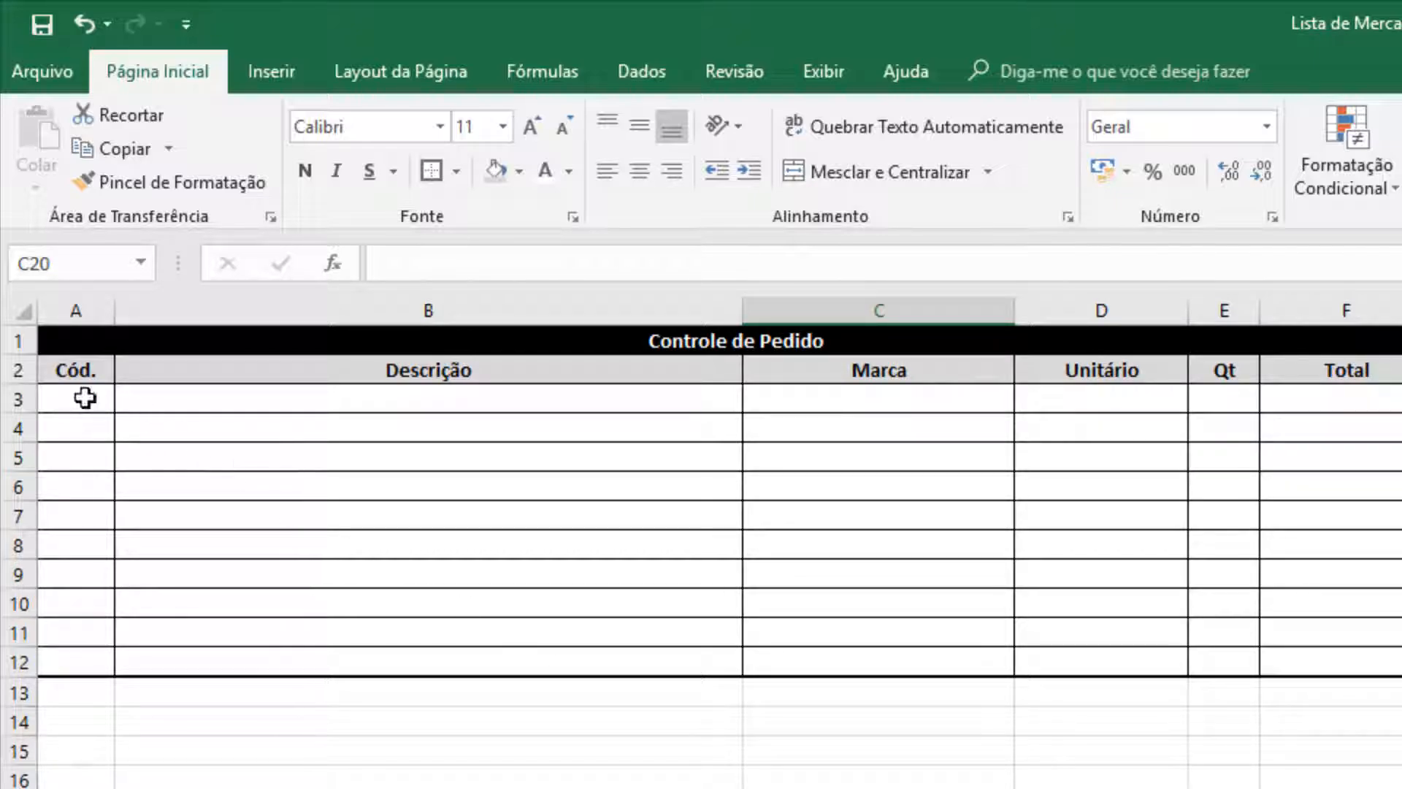
Review the product table on the Lista sheet and the row 3 cells of the order table on the Consulta sheet
{"action": "left_click", "coordinate": [63, 398]}
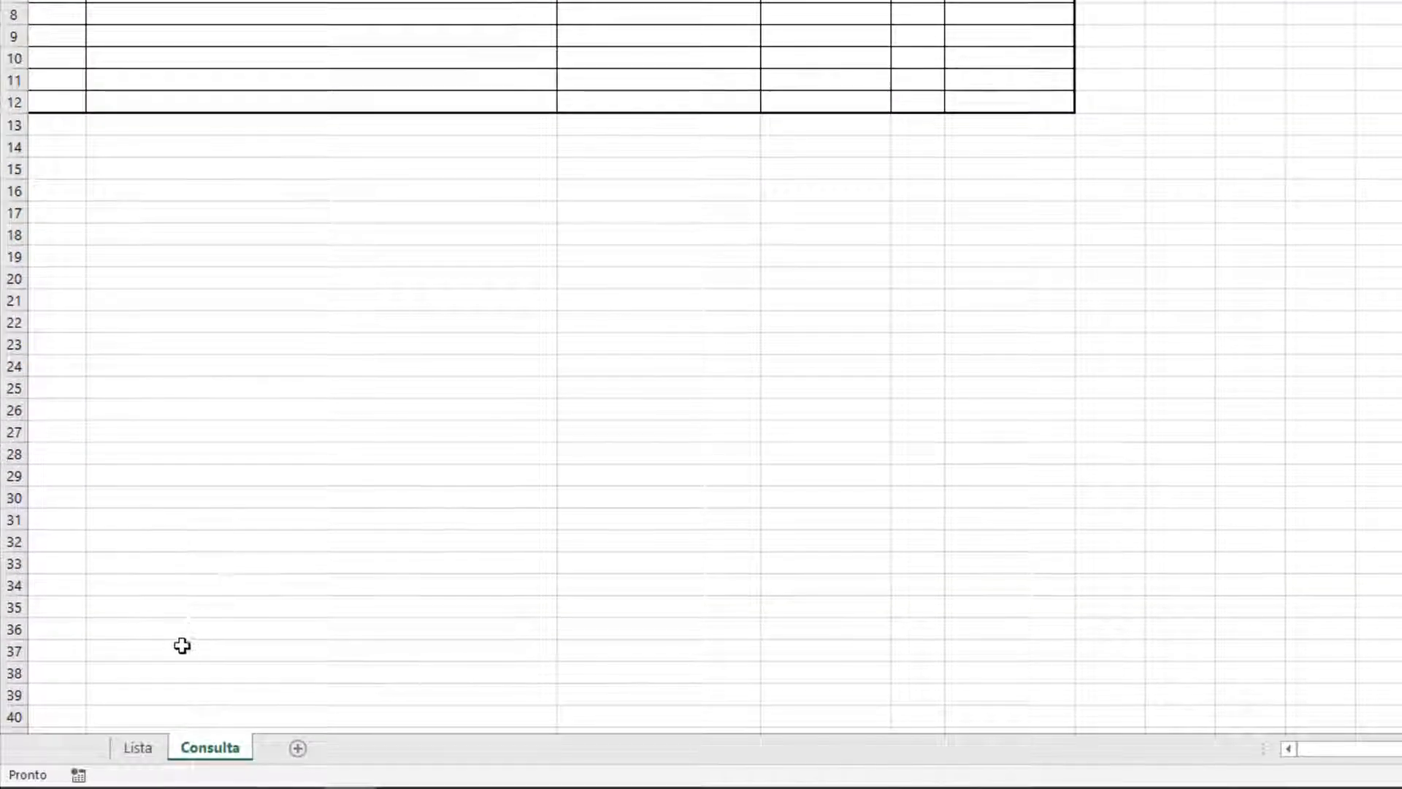
{"action": "left_click", "coordinate": [139, 751]}
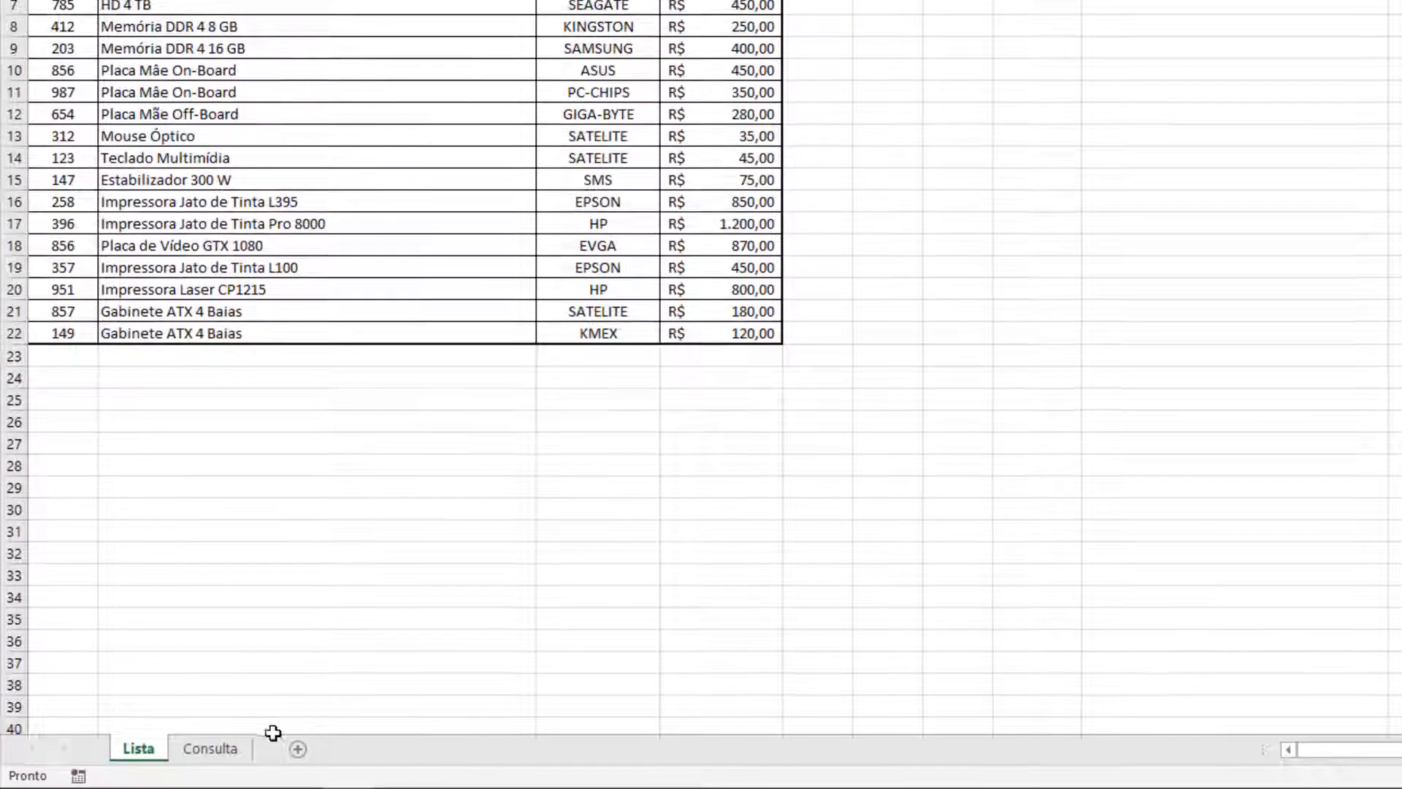
{"action": "left_click", "coordinate": [208, 752]}
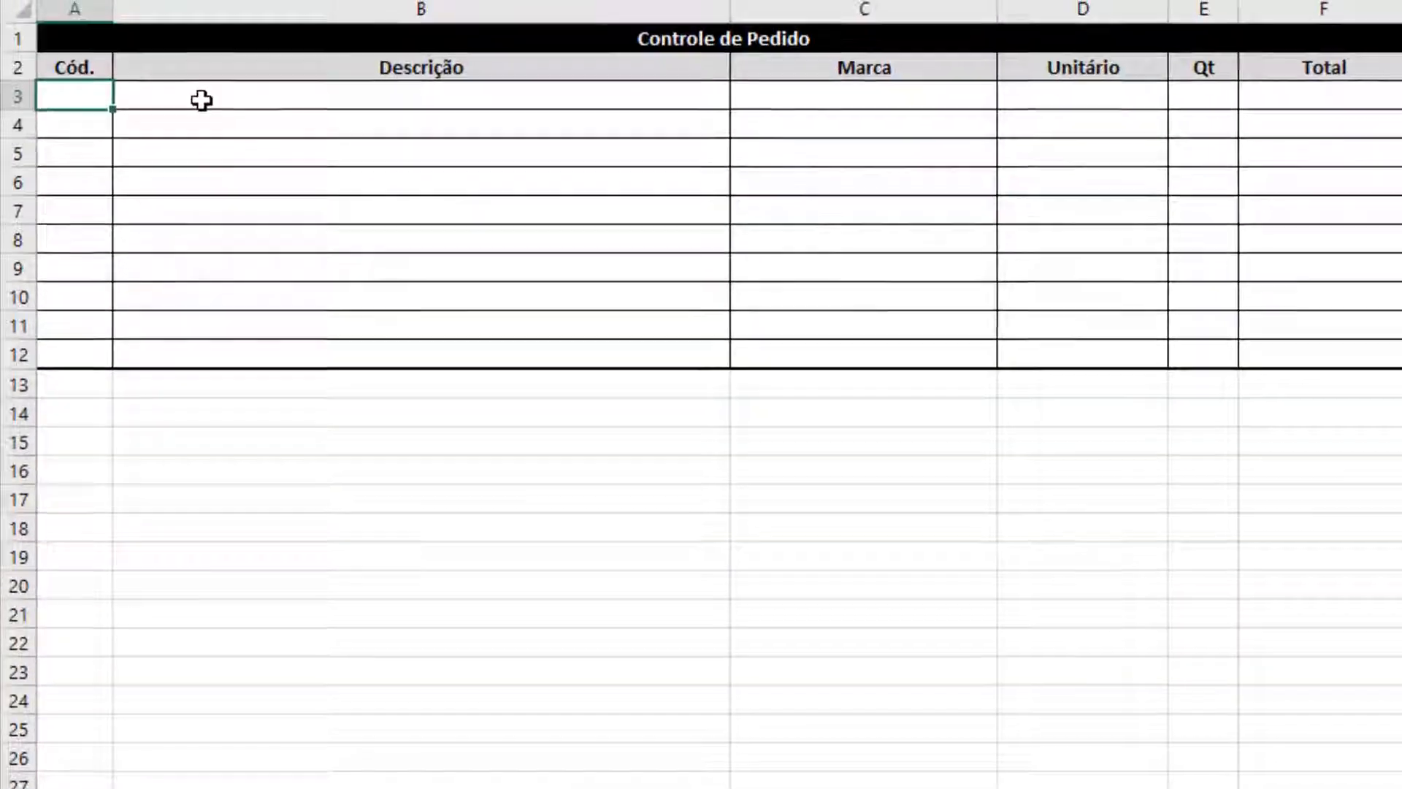
{"action": "left_click", "coordinate": [204, 113]}
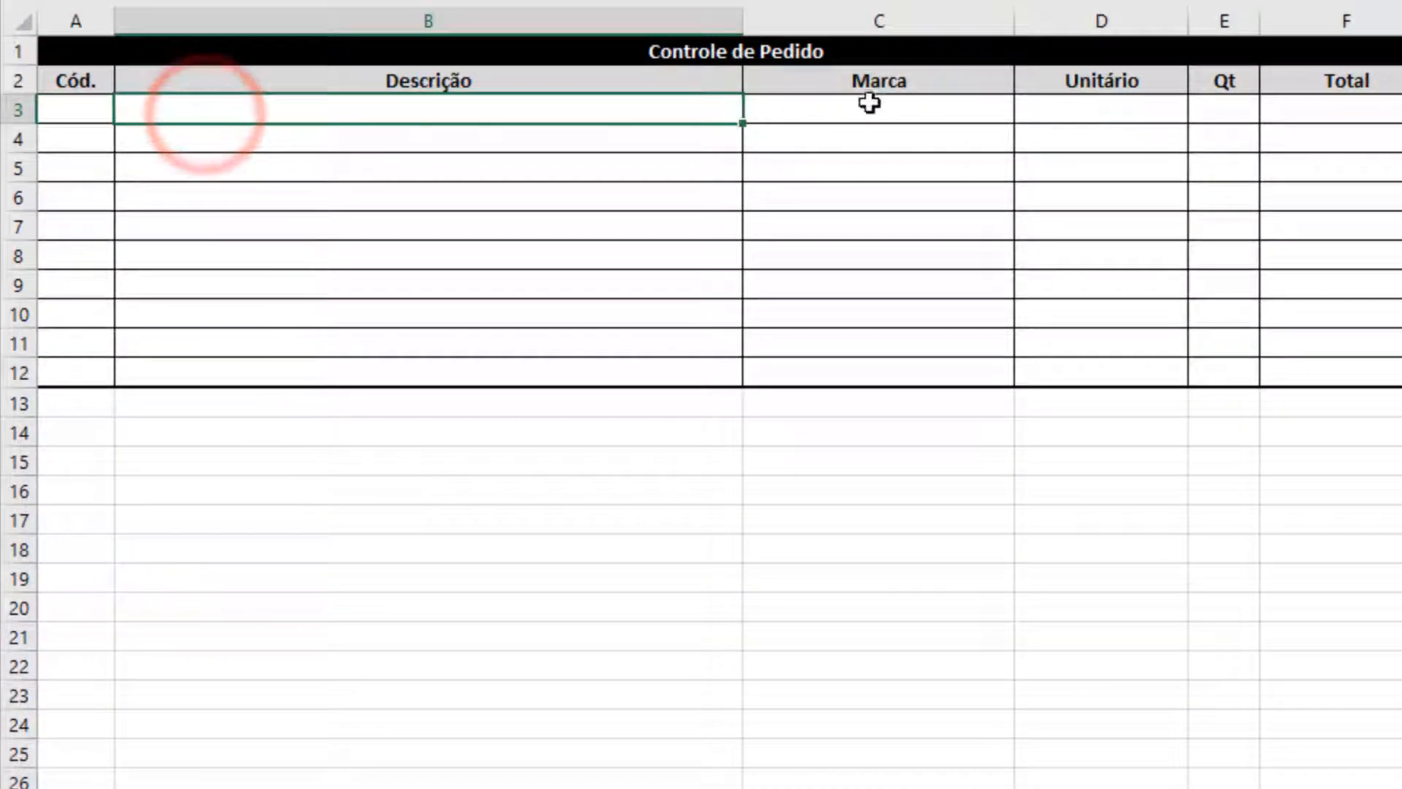
{"action": "left_click", "coordinate": [875, 103]}
{"action": "left_click", "coordinate": [1108, 109]}
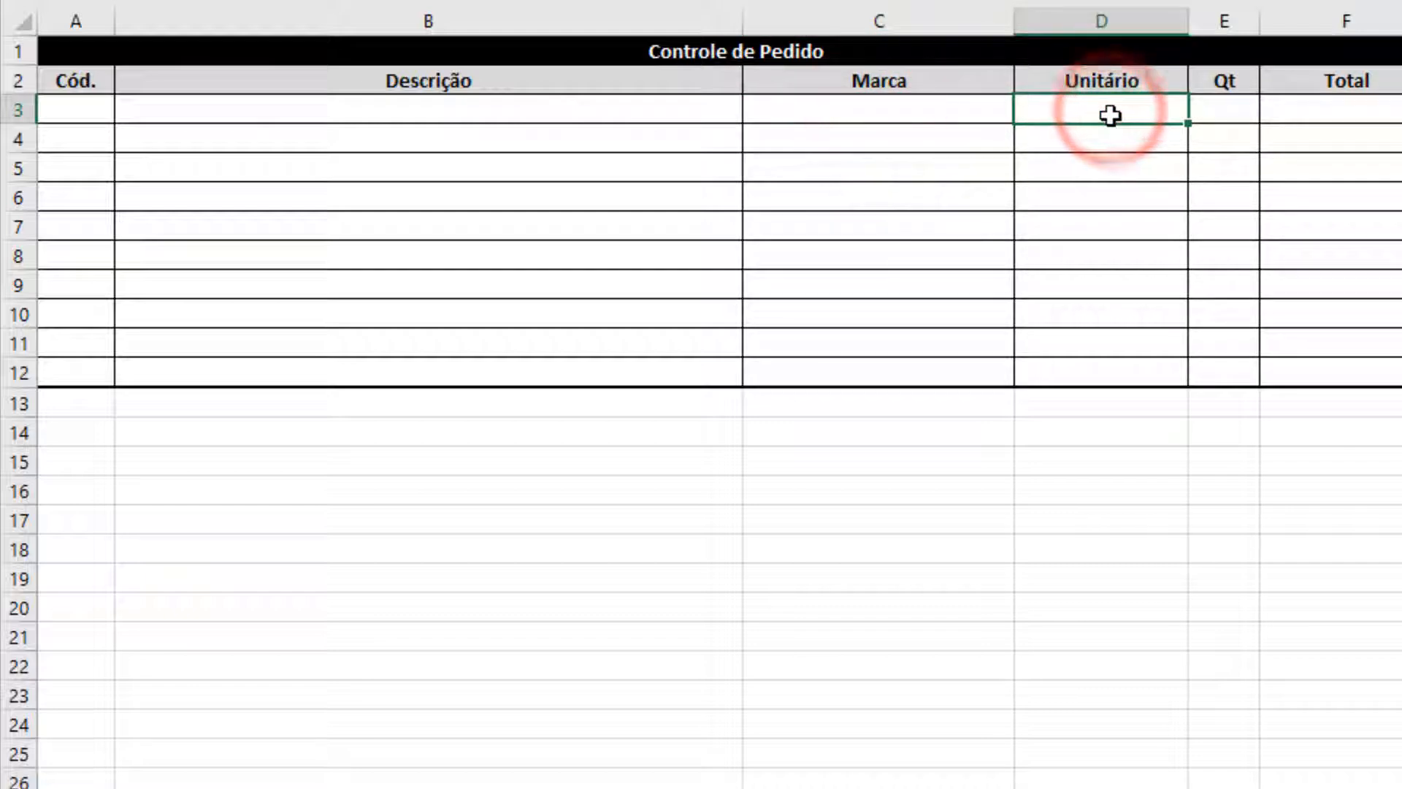
{"action": "left_click", "coordinate": [1241, 110]}
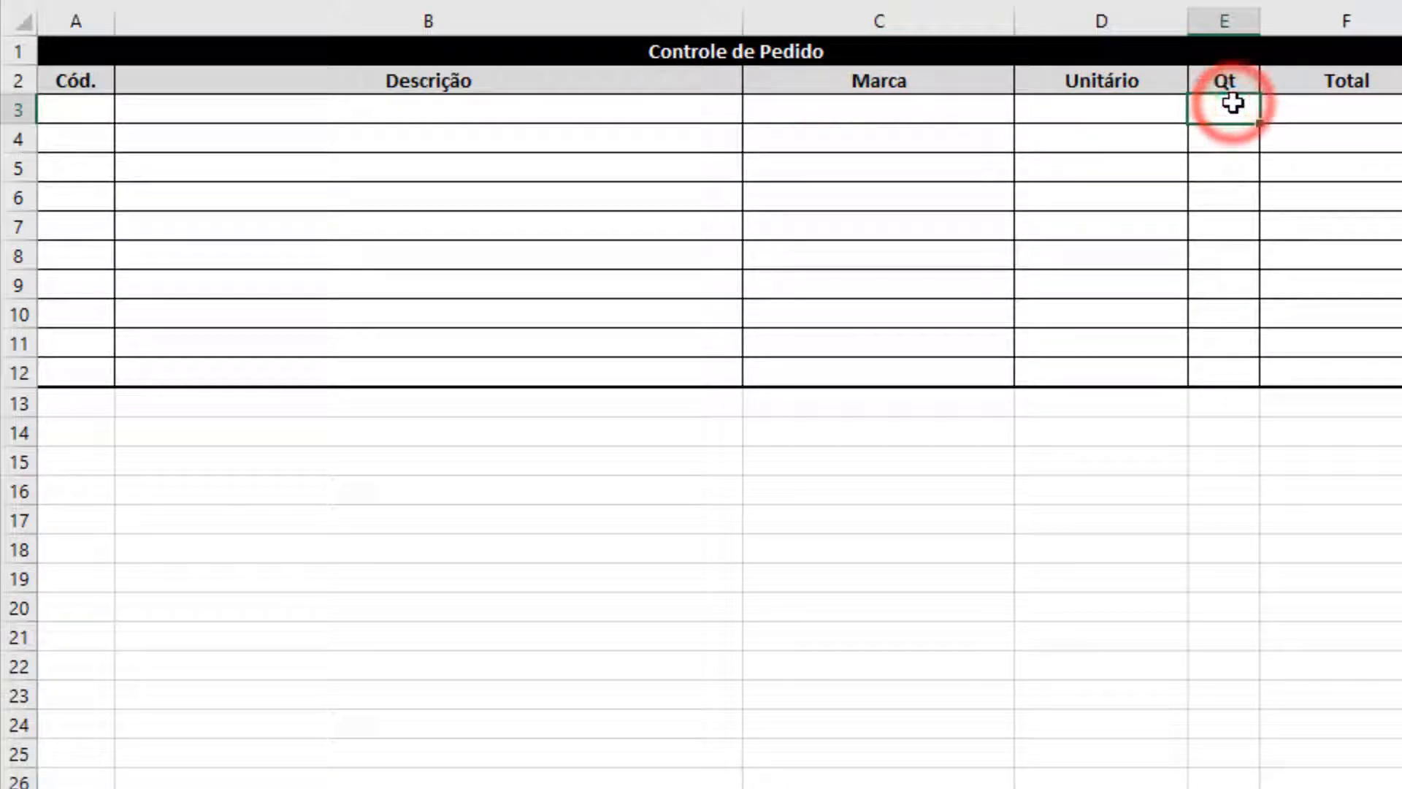
{"action": "left_click", "coordinate": [1355, 106]}
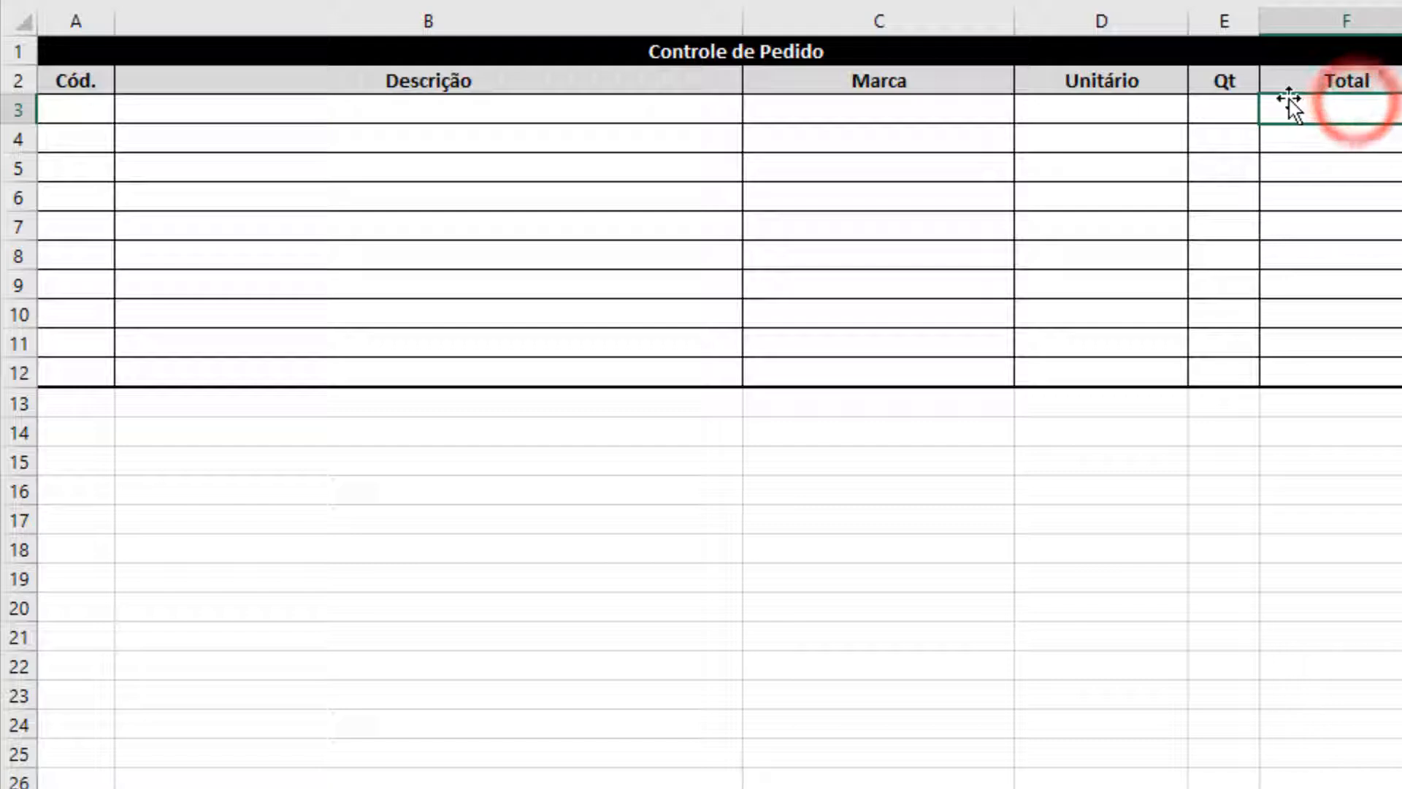
{"action": "left_click", "coordinate": [1089, 107]}
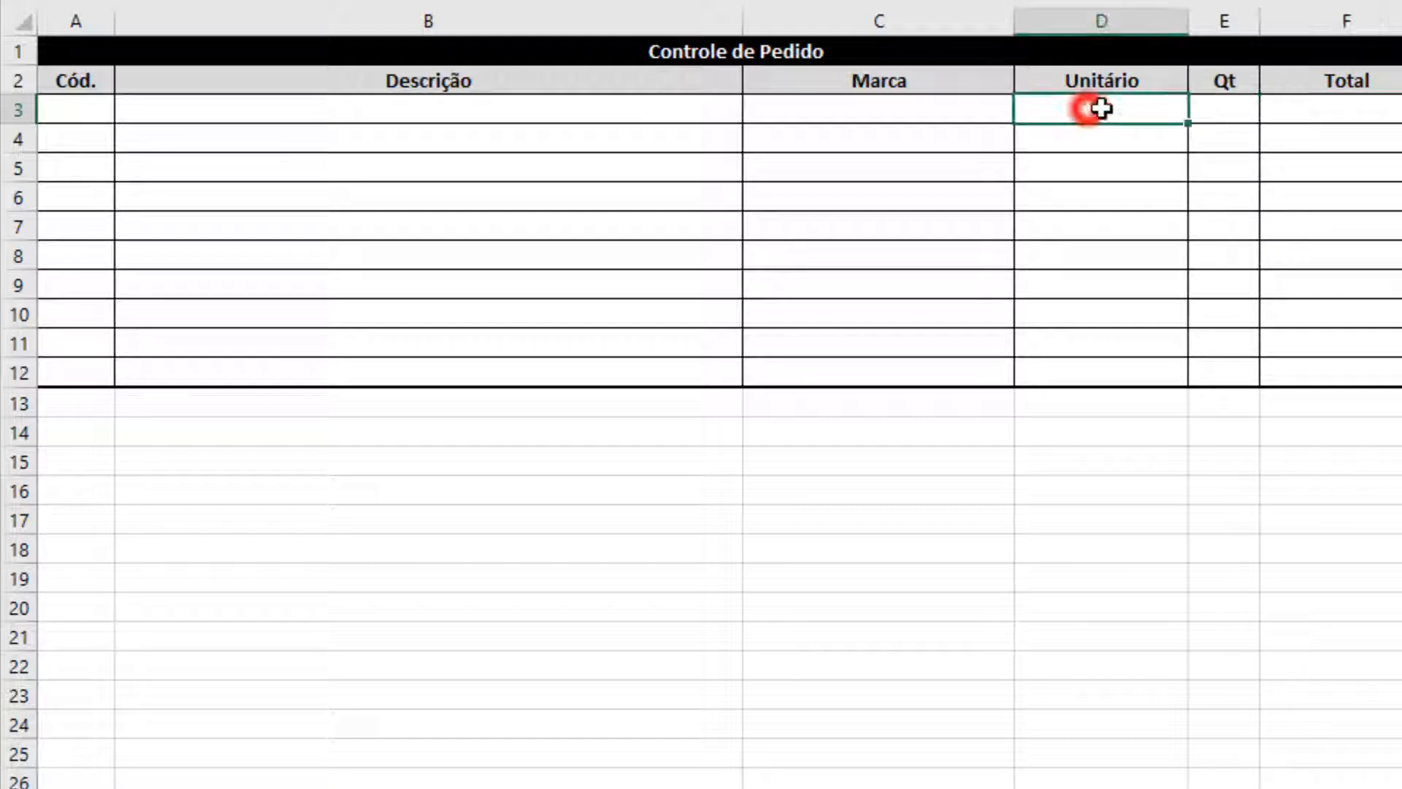
{"action": "left_click", "coordinate": [1226, 99]}
{"action": "left_click", "coordinate": [1334, 107]}
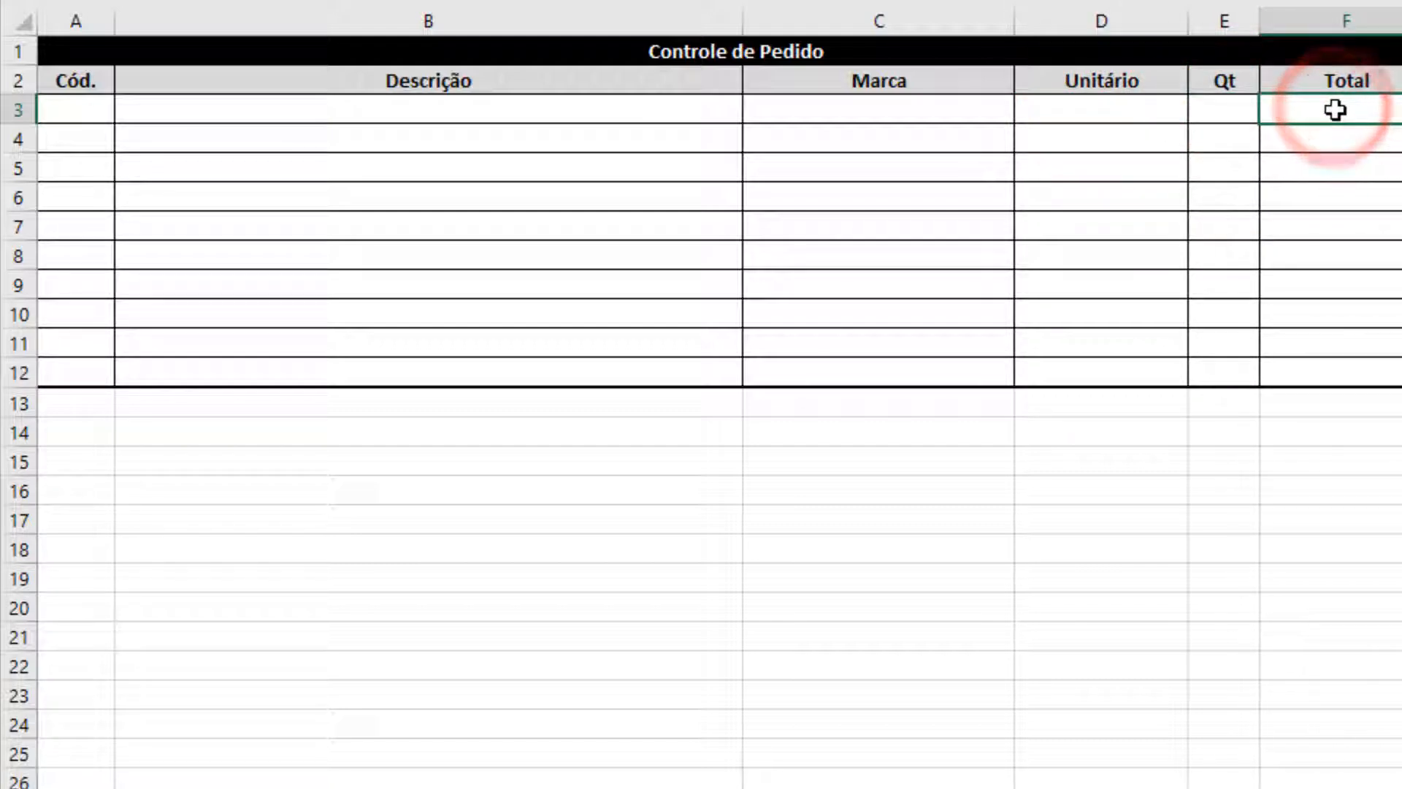
{"action": "left_click", "coordinate": [73, 103]}
Enter the formula =PROCV(A3;Lista!A3:D22;2;FALSO) in Descrição cell B3 of the order table
{"action": "left_click", "coordinate": [252, 106]}
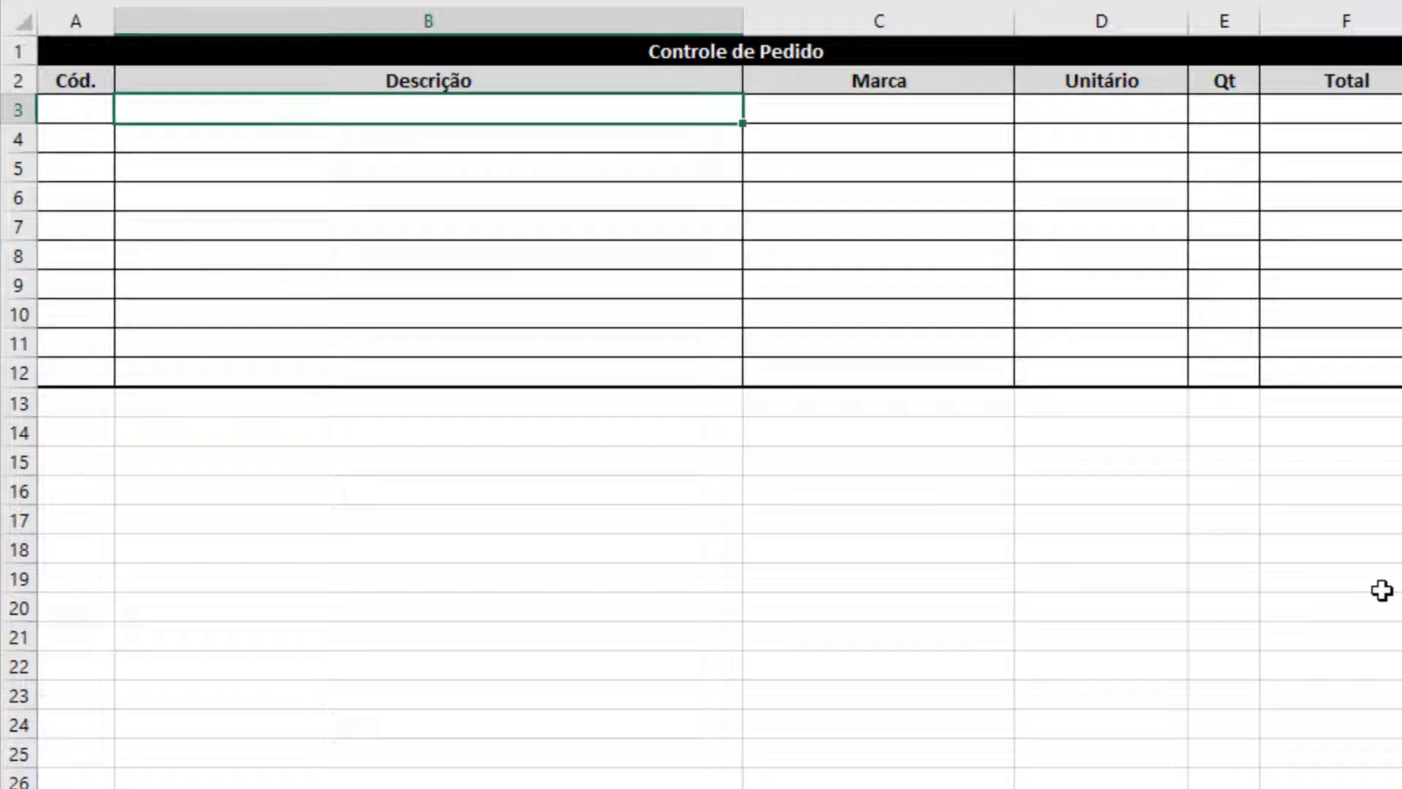
{"action": "type", "text": "=PROCV"}
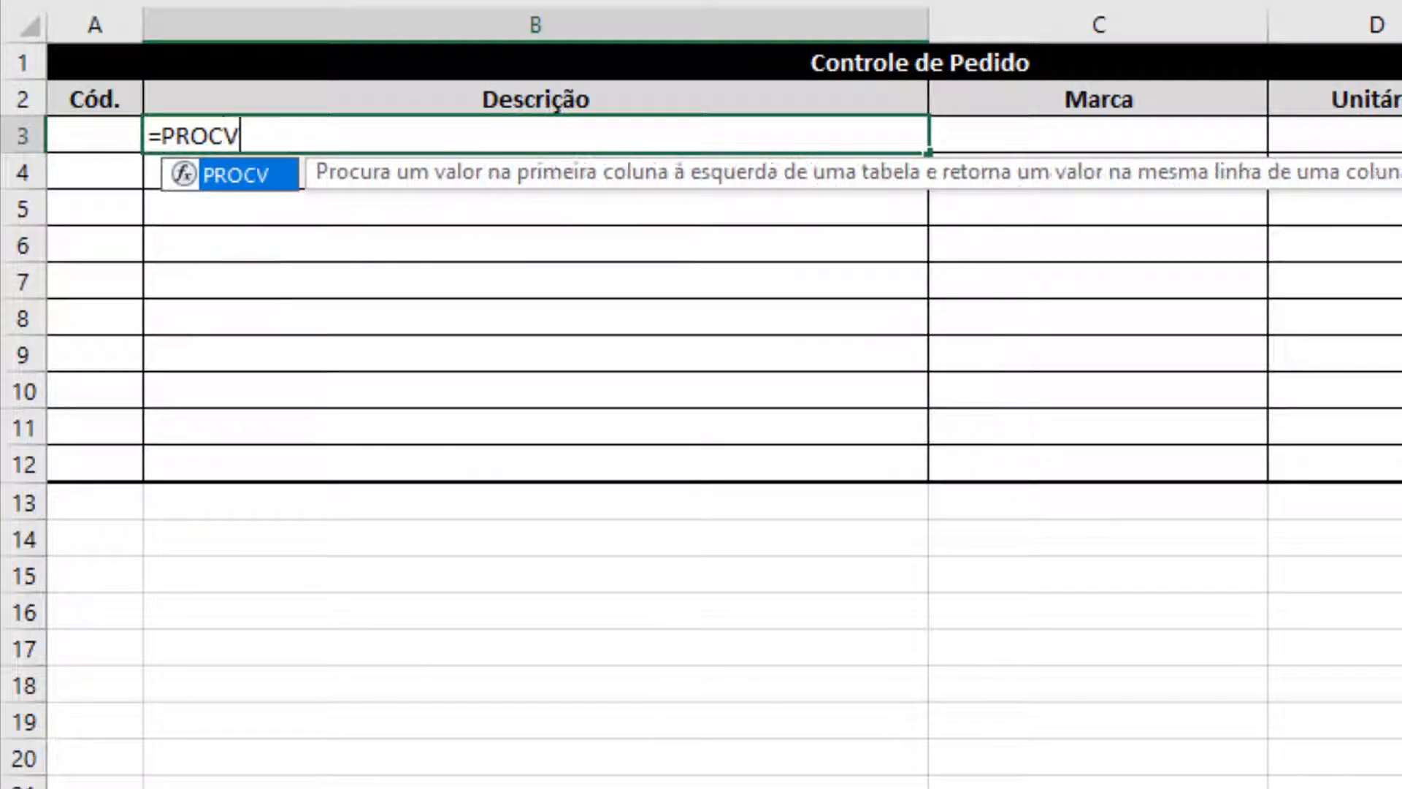
{"action": "type", "text": "("}
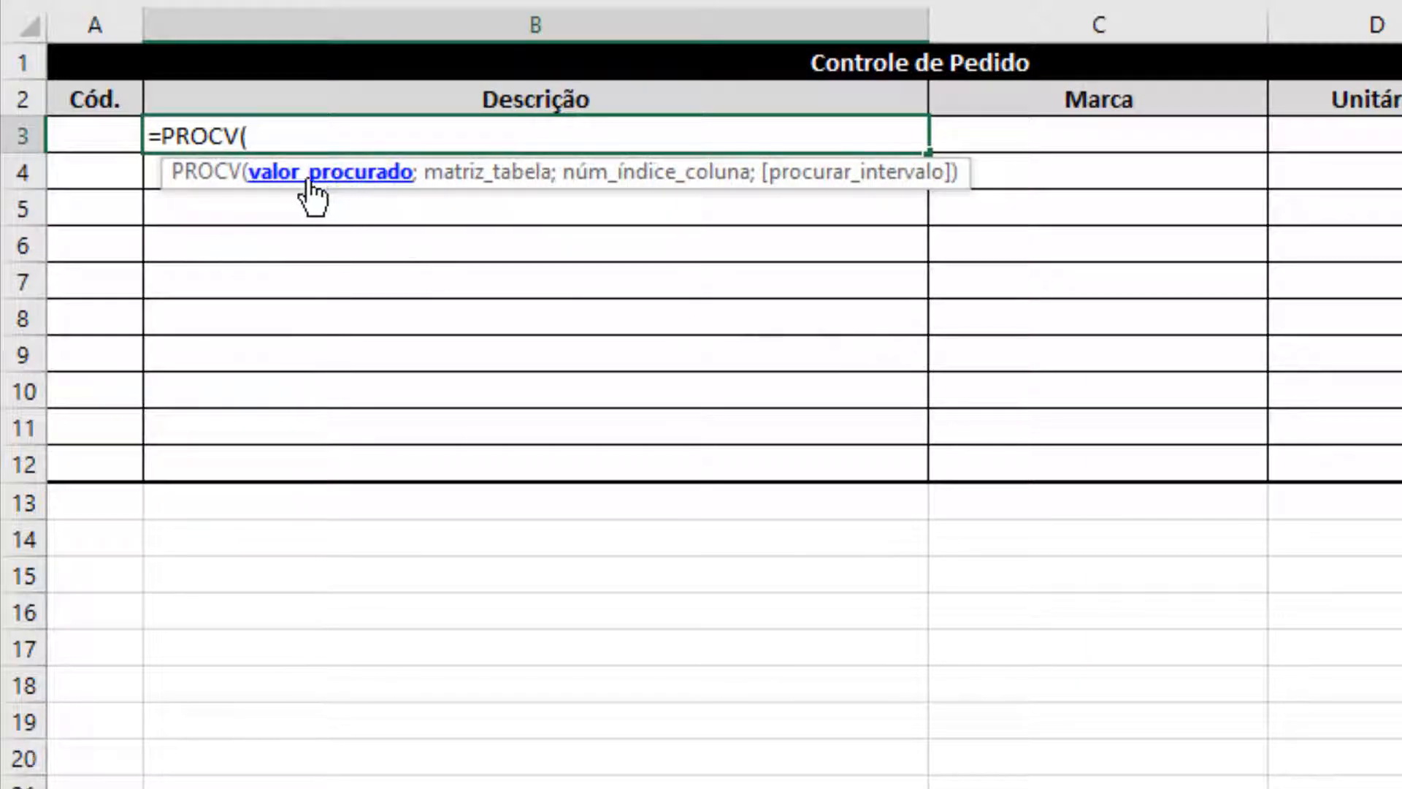
{"action": "left_click", "coordinate": [85, 131]}
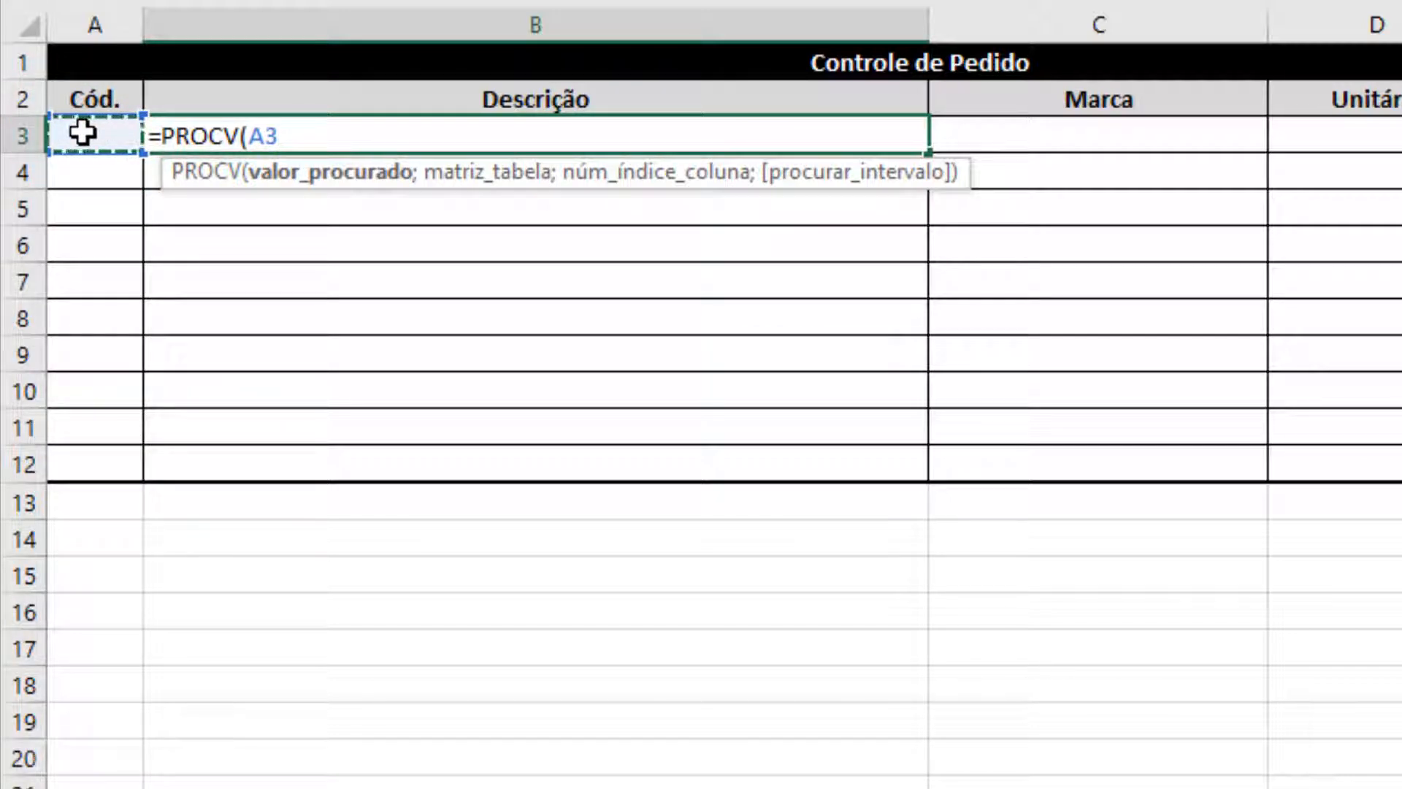
{"action": "type", "text": ";"}
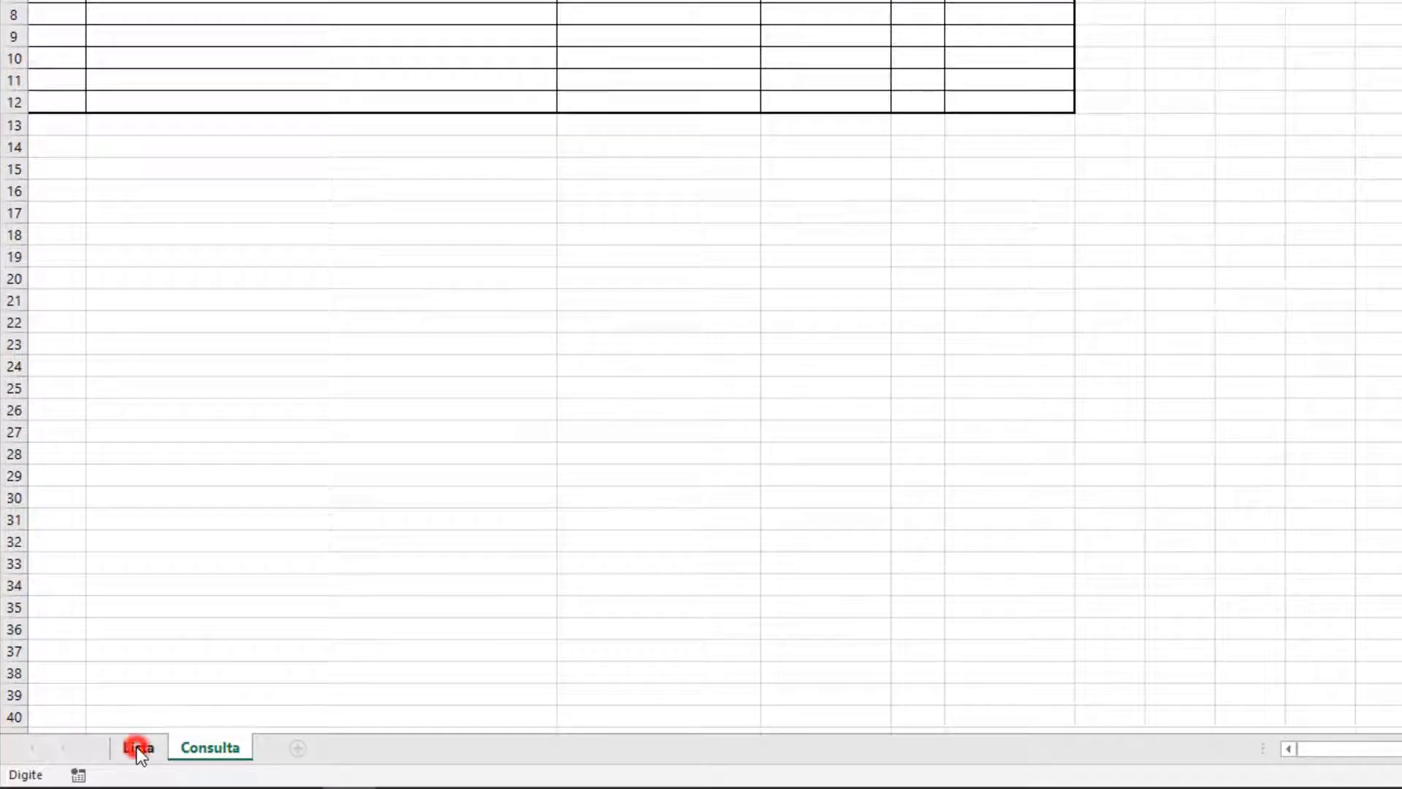
{"action": "left_click", "coordinate": [138, 747]}
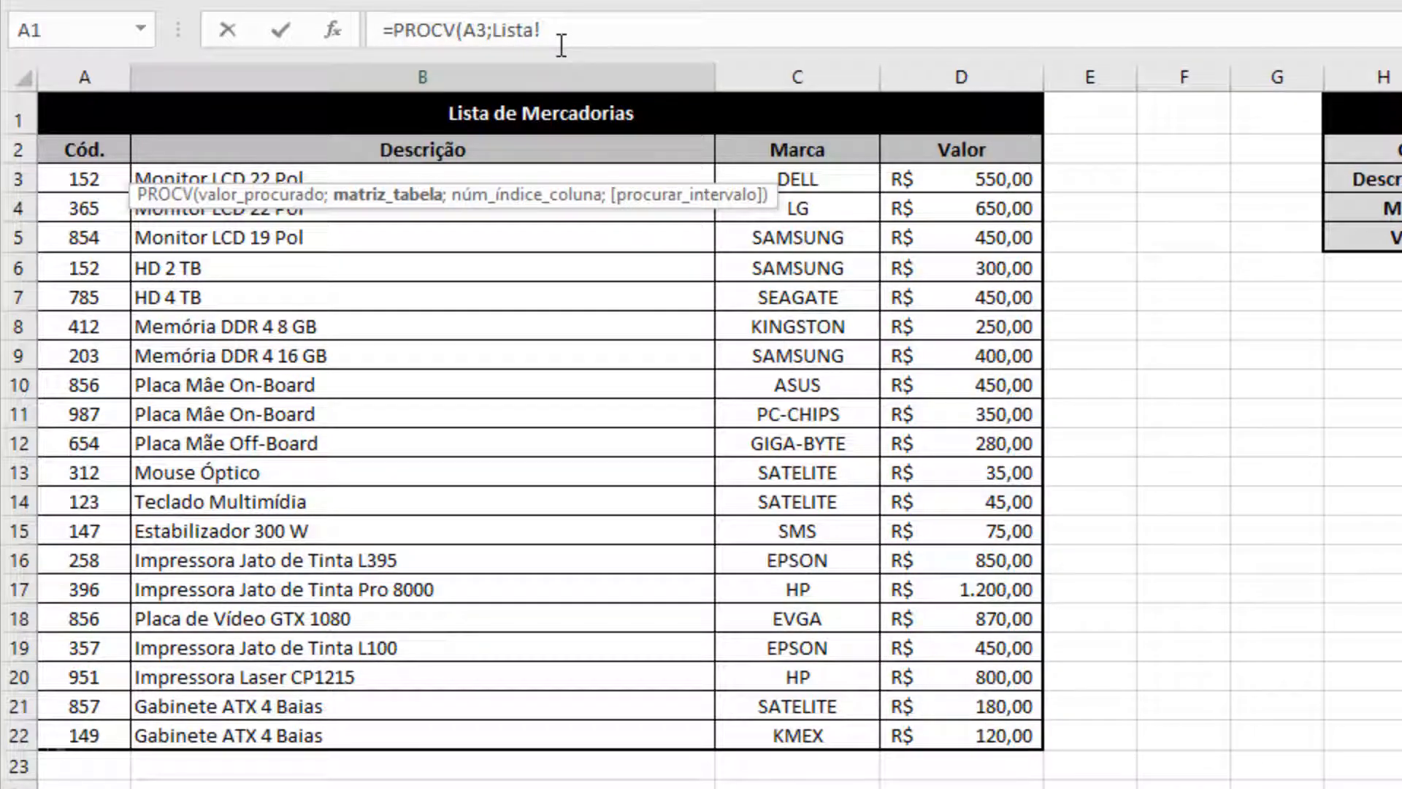
{"action": "left_click_drag", "start_coordinate": [78, 180], "coordinate": [986, 736]}
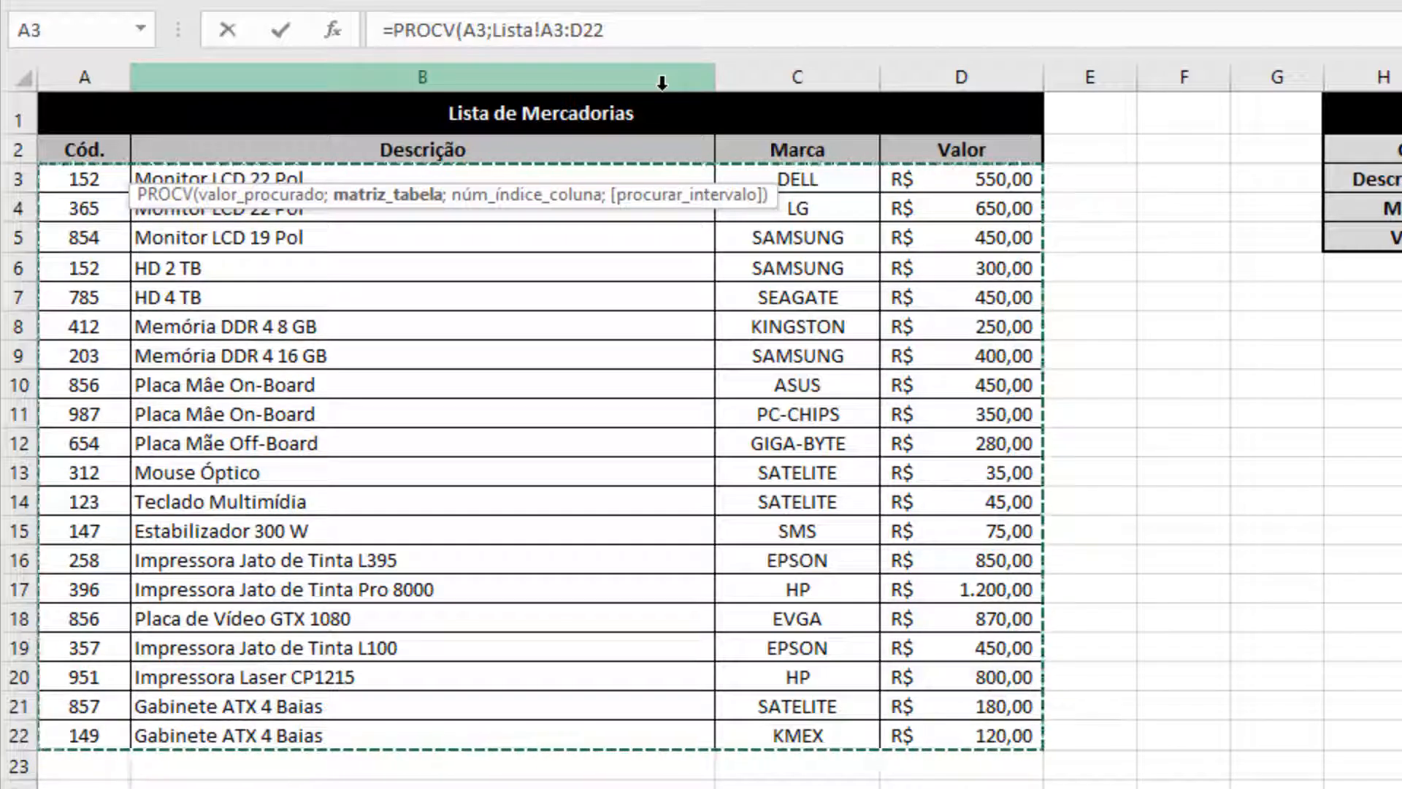
{"action": "type", "text": ";"}
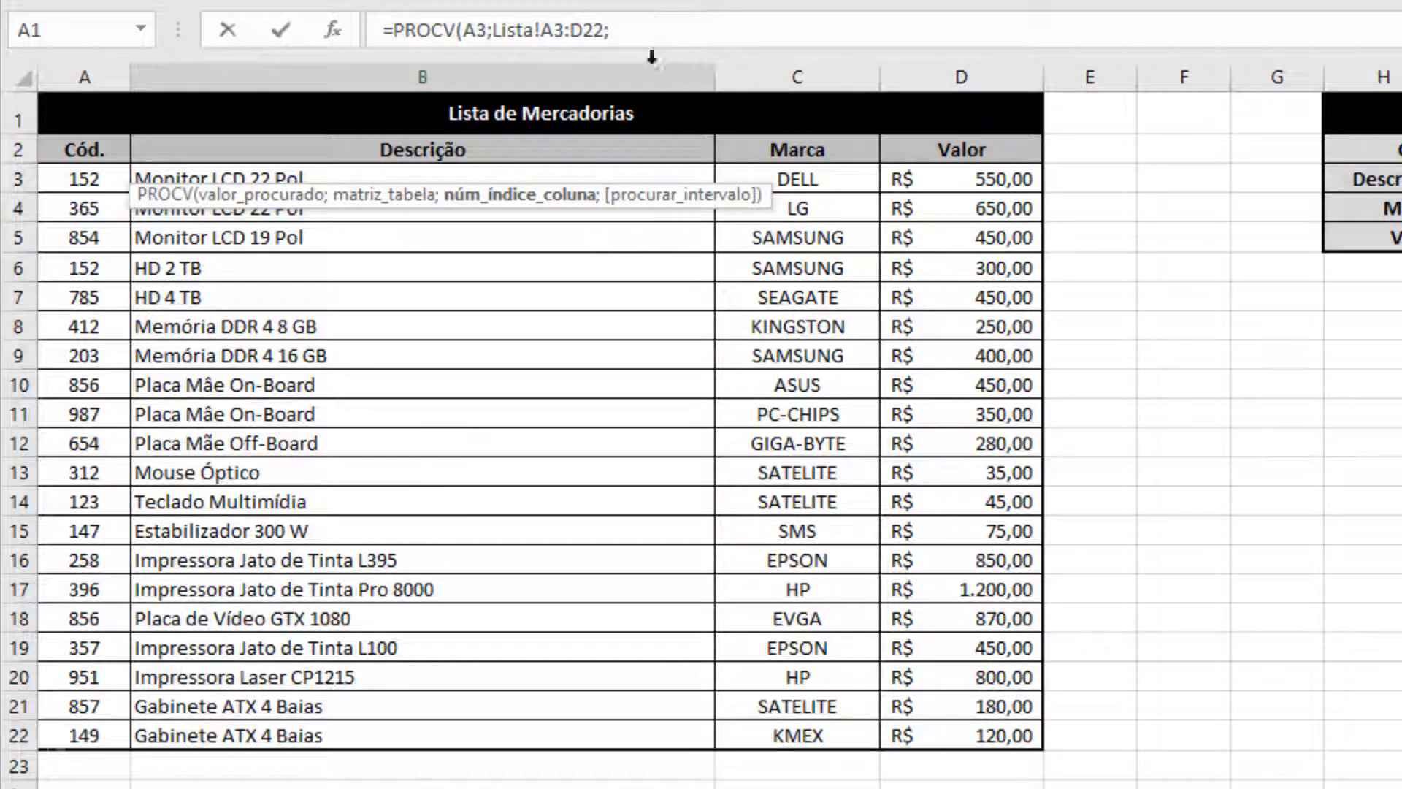
{"action": "type", "text": "2;FALSO"}
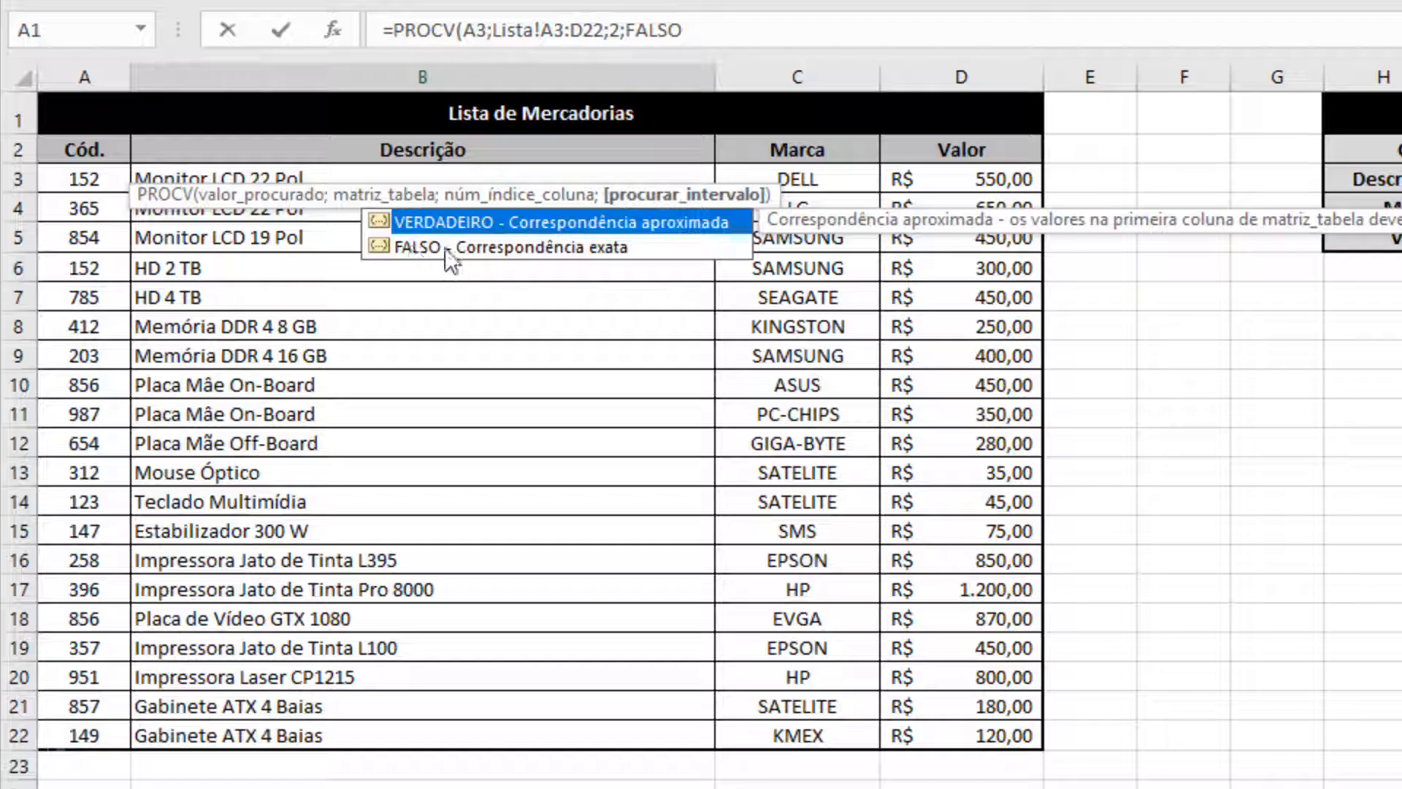
{"action": "type", "text": ")"}
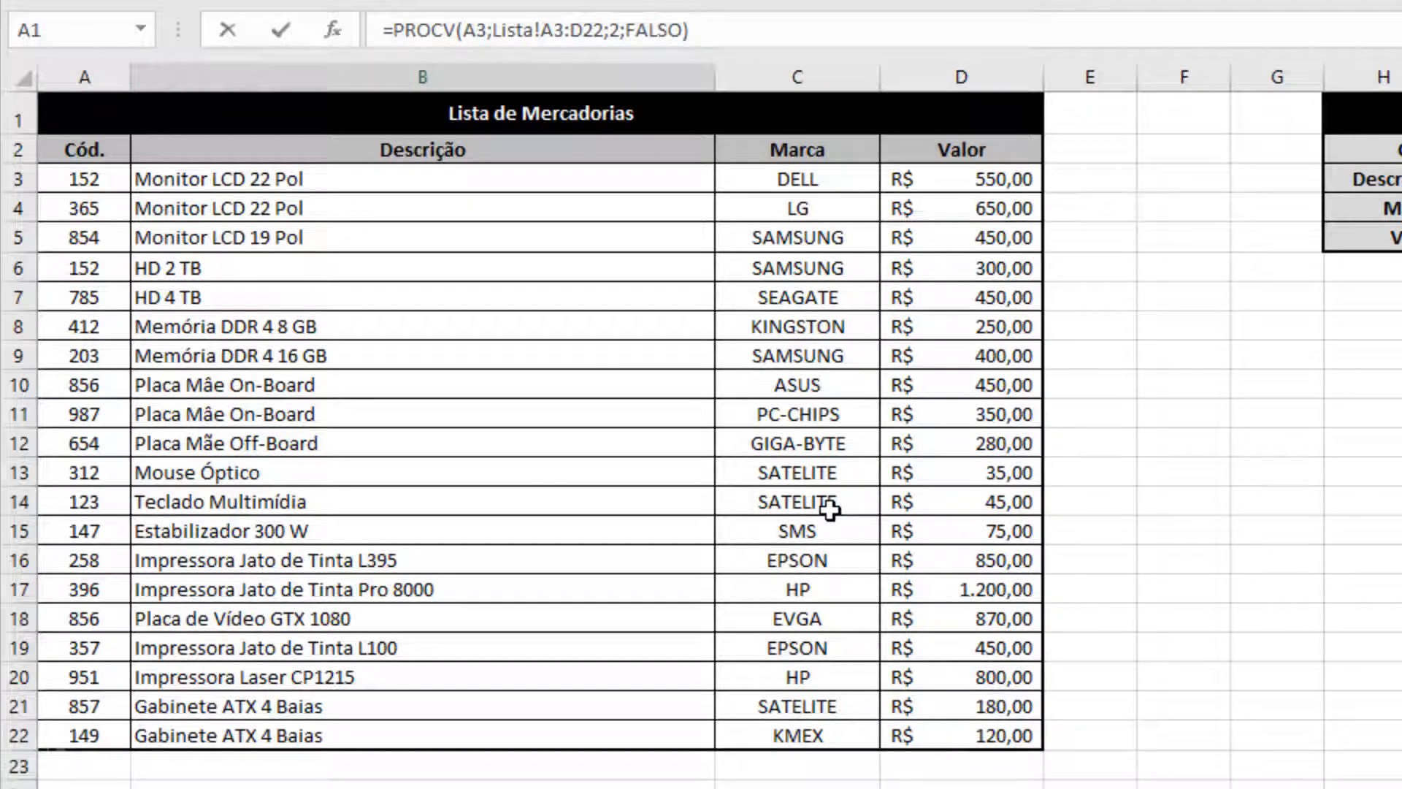
{"action": "key", "text": "Return"}
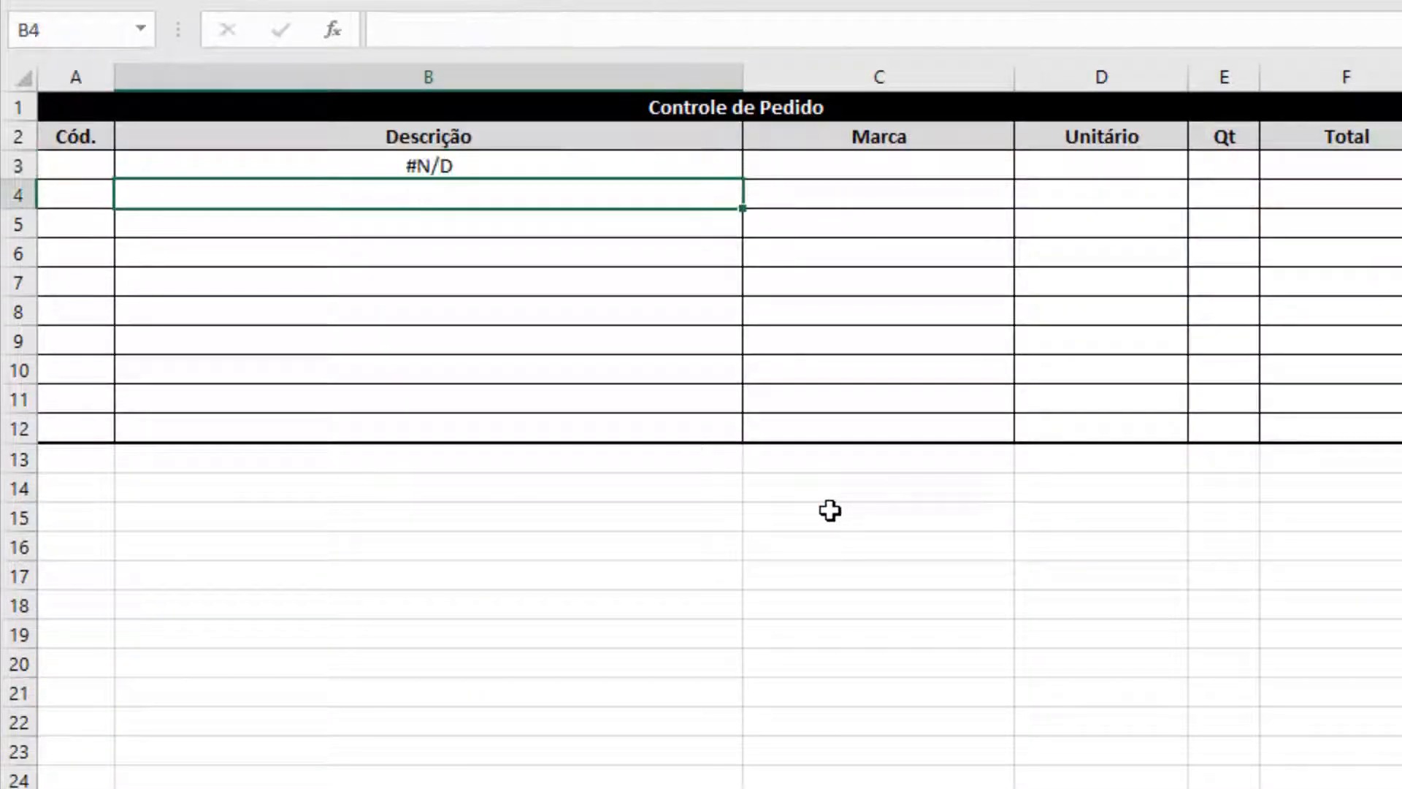
Test the Descrição lookup by entering product code 147 in Cód. cell A3
{"action": "left_click", "coordinate": [414, 164]}
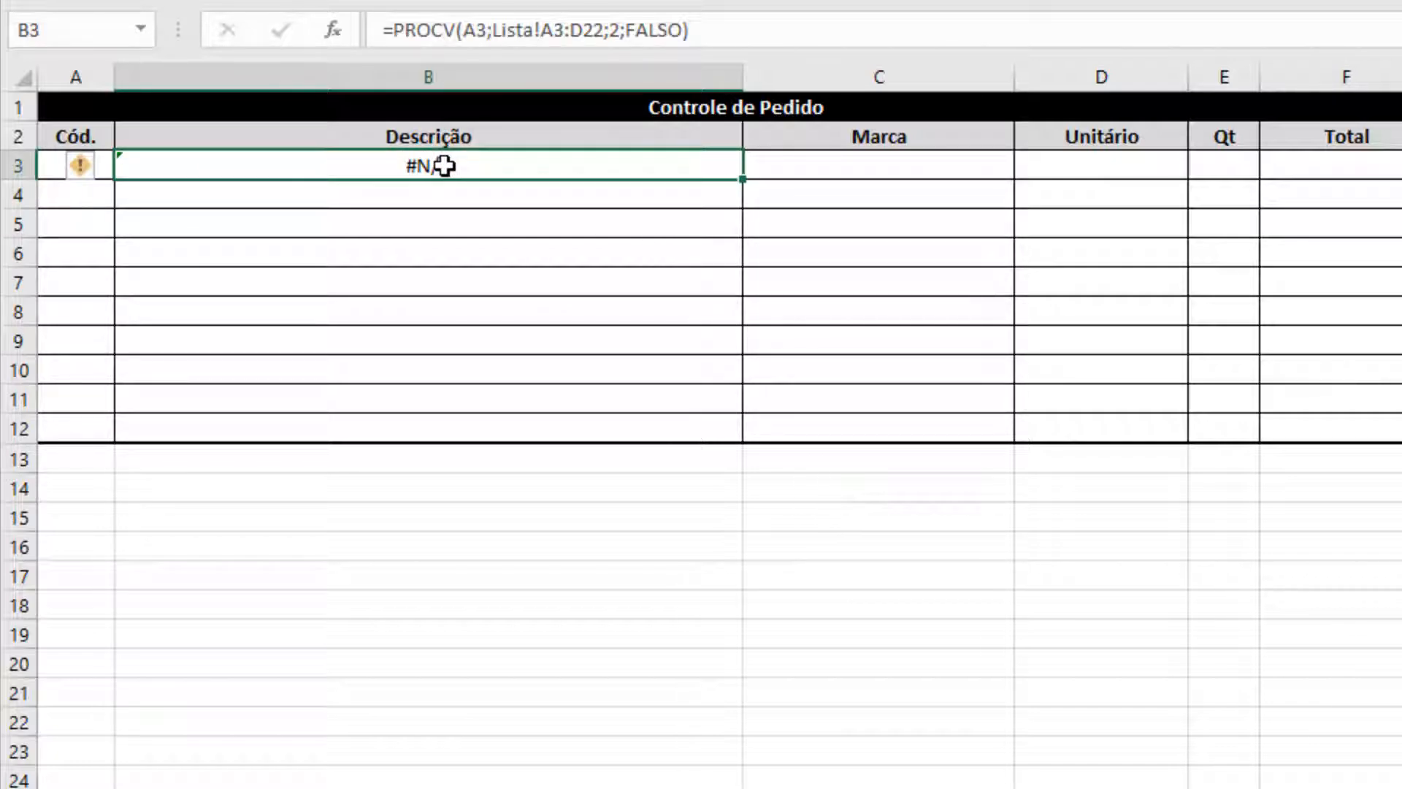
{"action": "left_click", "coordinate": [58, 166]}
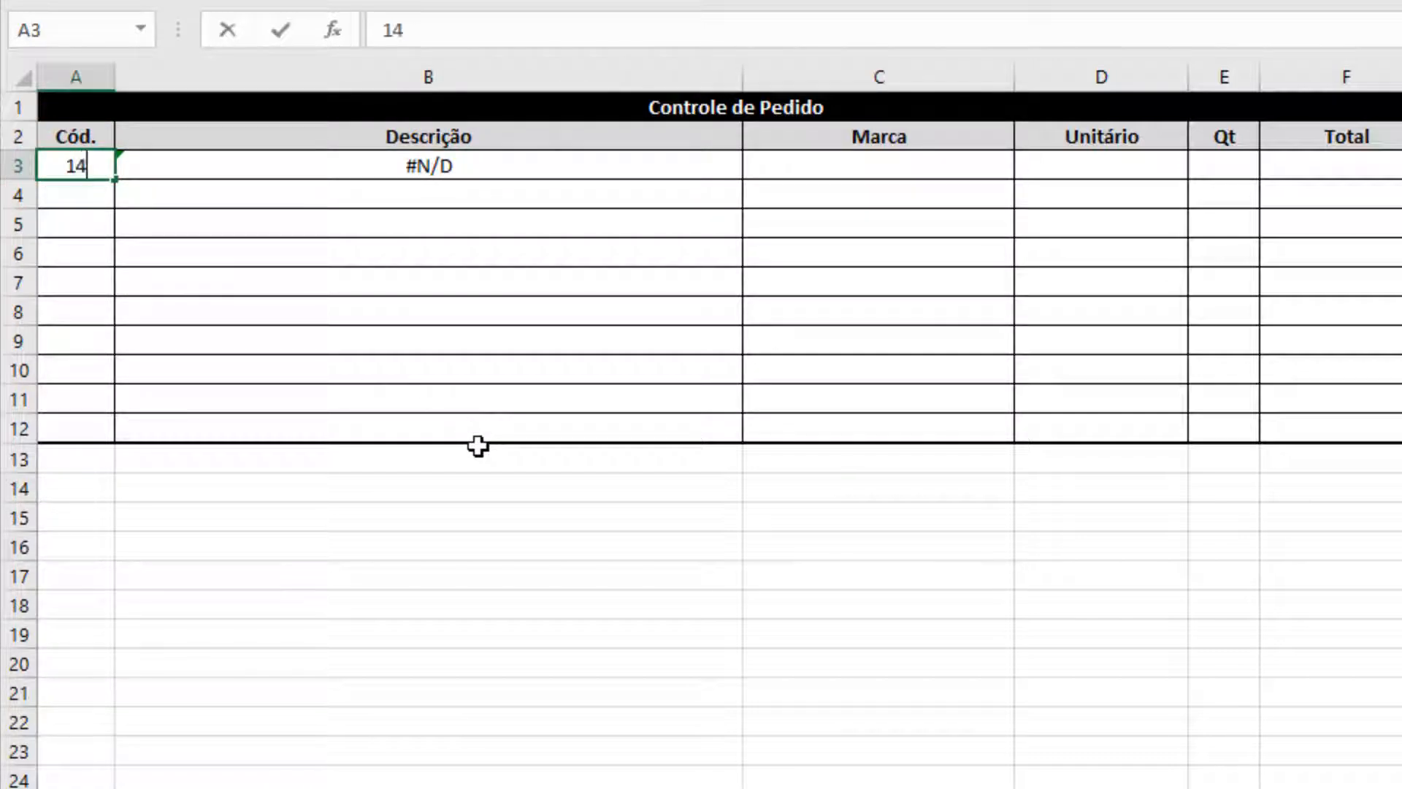
{"action": "type", "text": "147"}
{"action": "key", "text": "Return"}
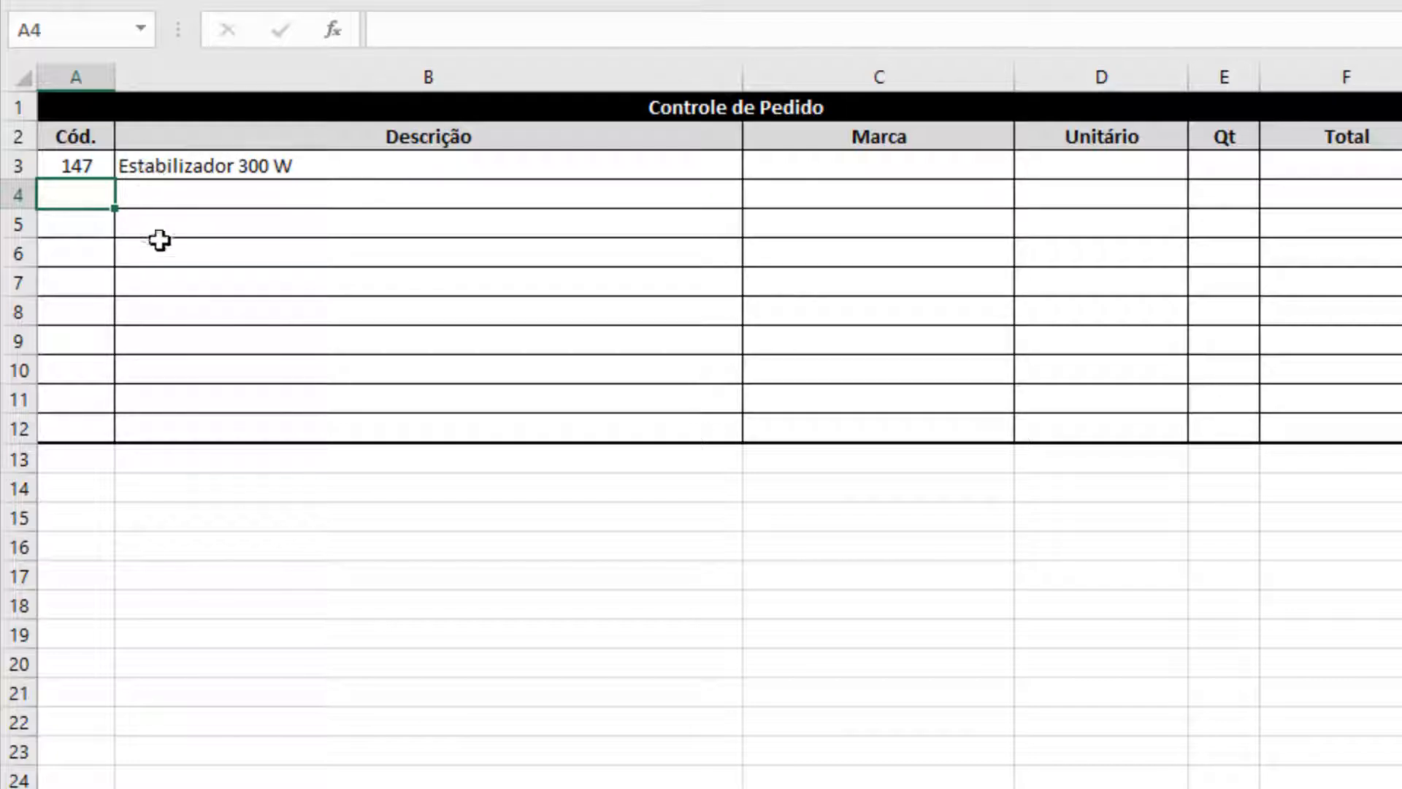
Check the code 147 row on the Lista sheet against the looked-up description and return to the Consulta sheet
{"action": "key", "text": "ctrl+Page_Up"}
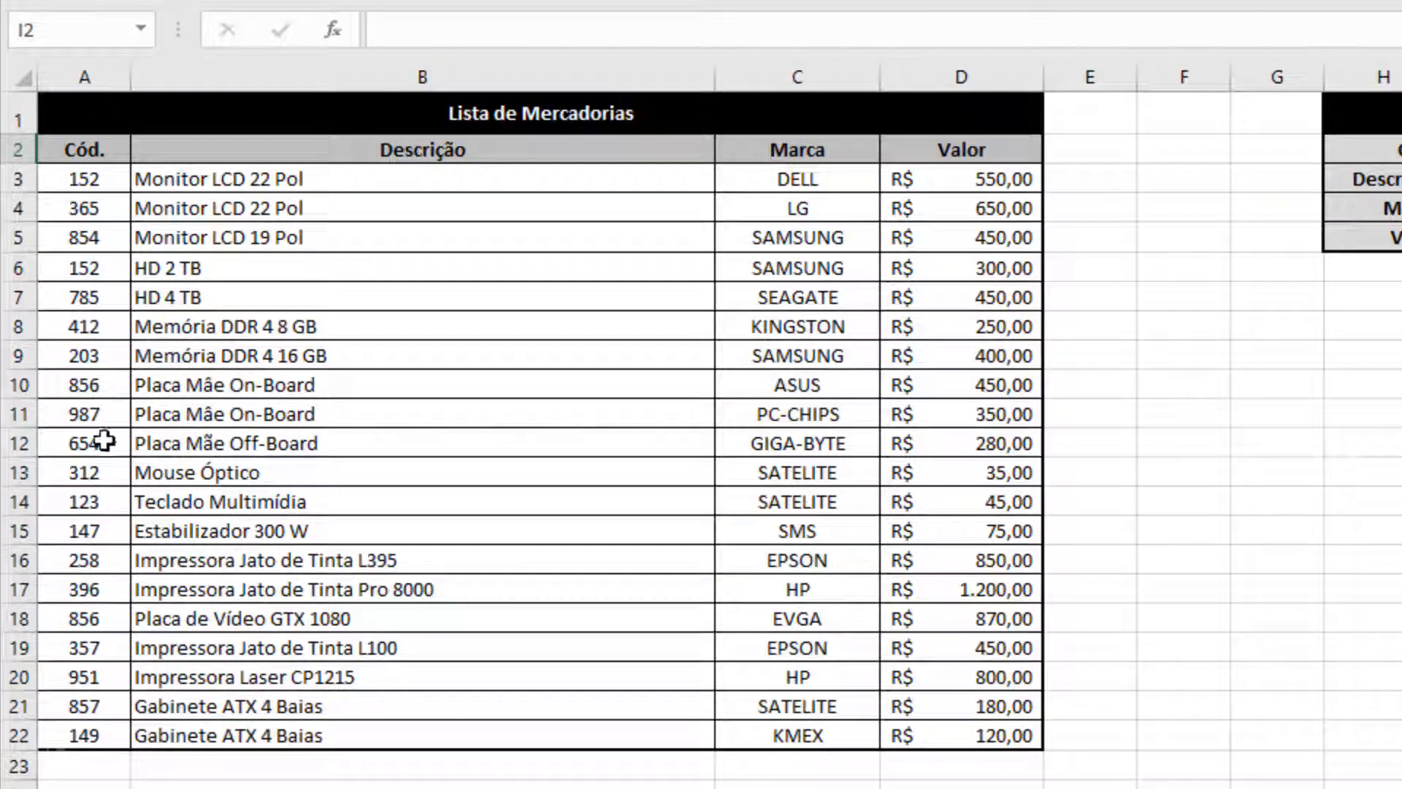
{"action": "left_click", "coordinate": [86, 532]}
{"action": "left_click", "coordinate": [193, 531]}
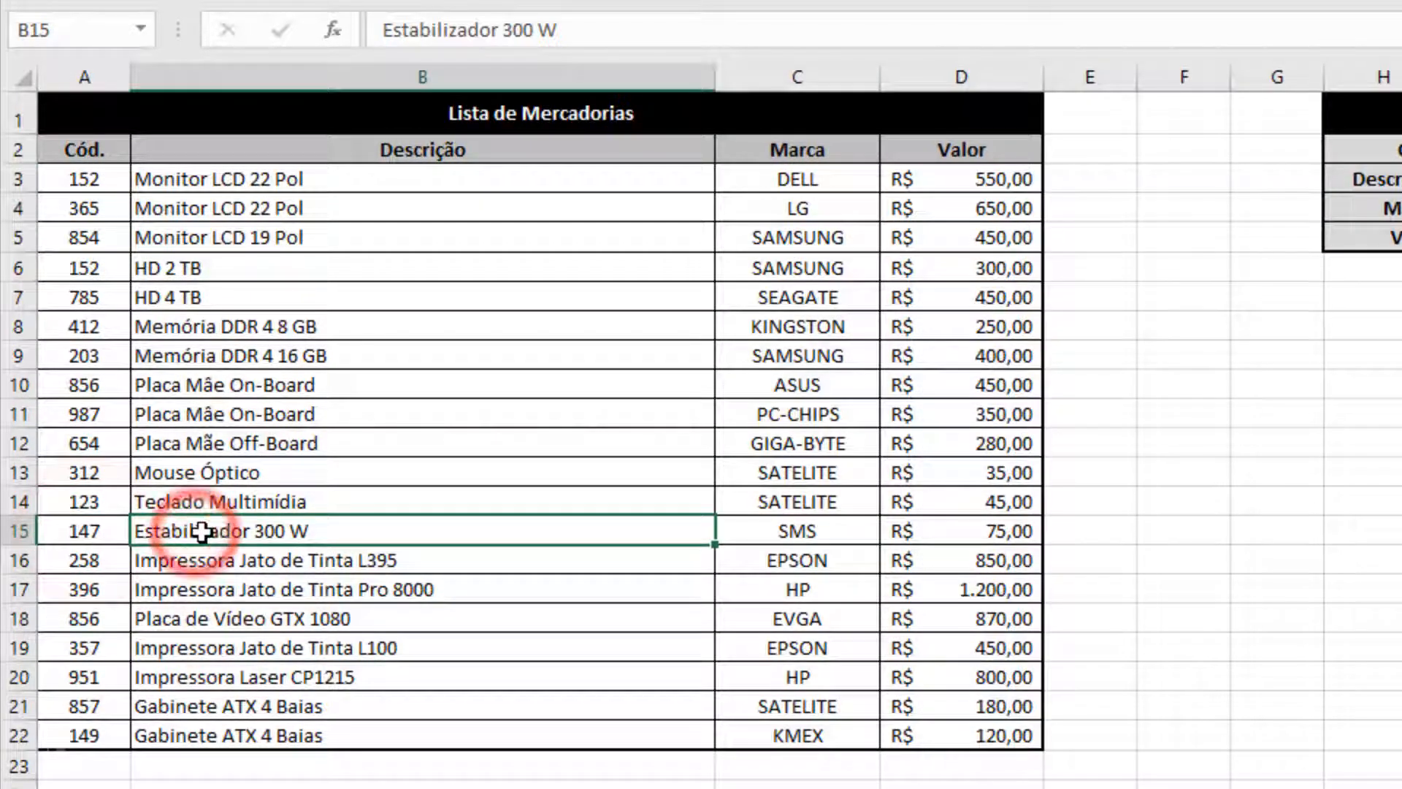
{"action": "left_click", "coordinate": [380, 787]}
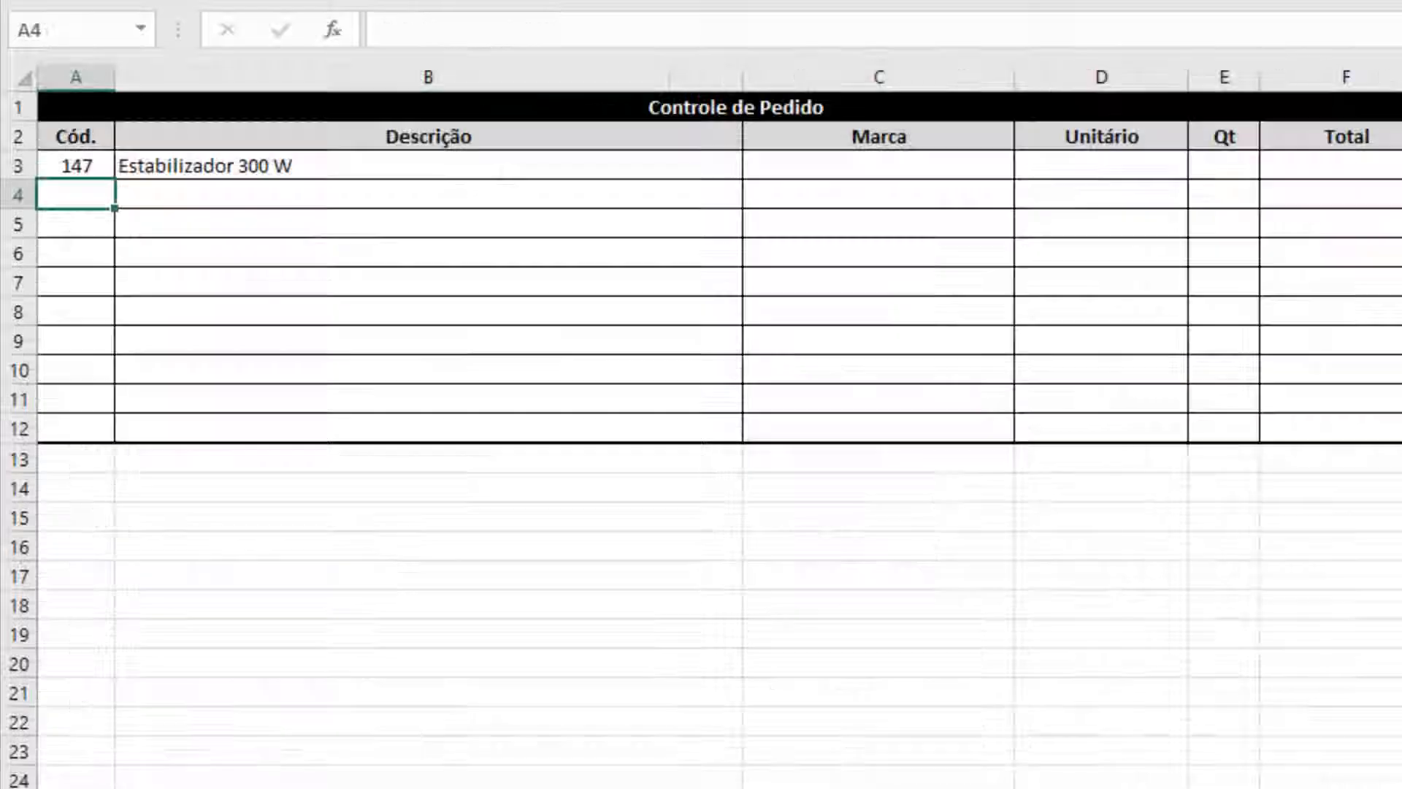
Enter the formula =PROCV(A3;Lista!A3:D22;3;FALSO) in Marca cell C3 of the order table
{"action": "left_click", "coordinate": [863, 165]}
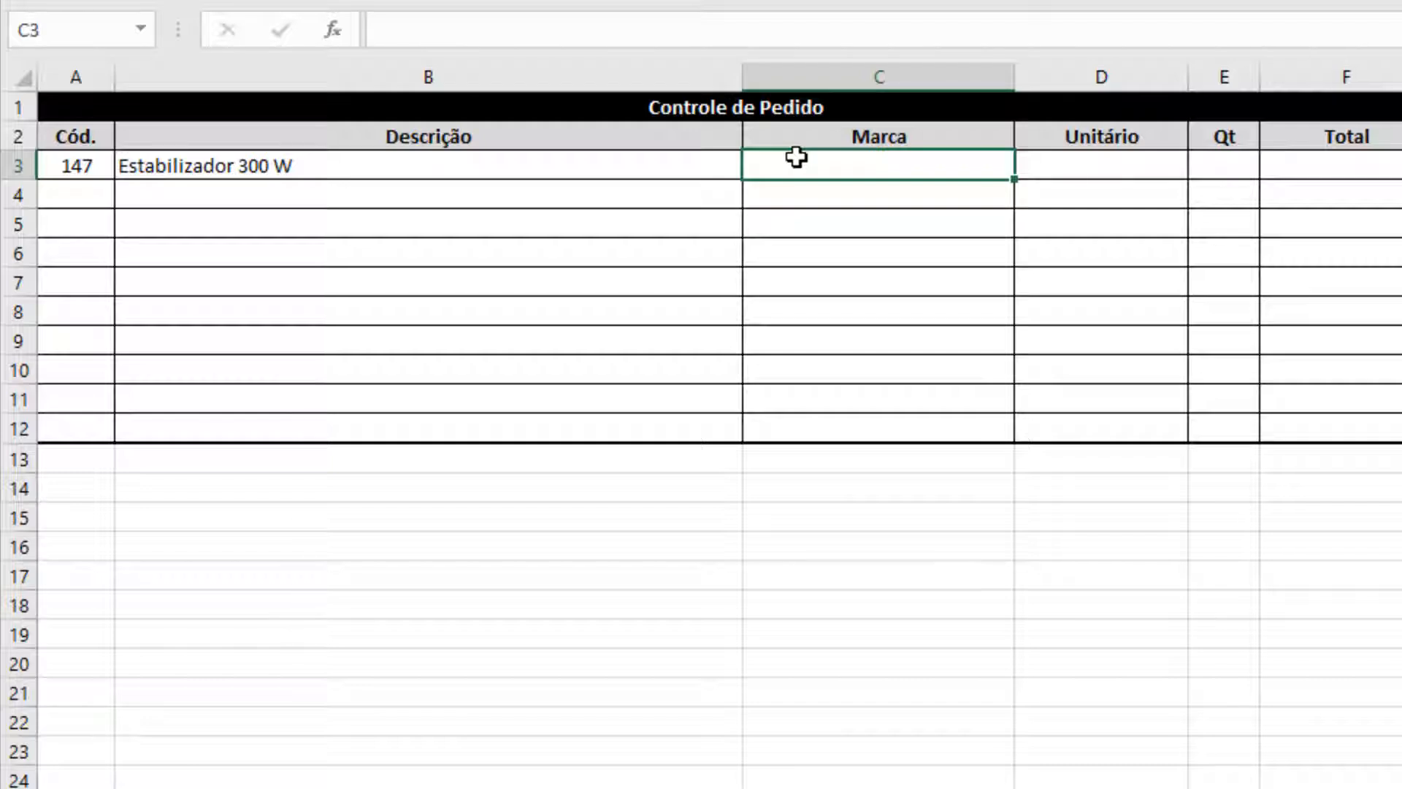
{"action": "type", "text": "="}
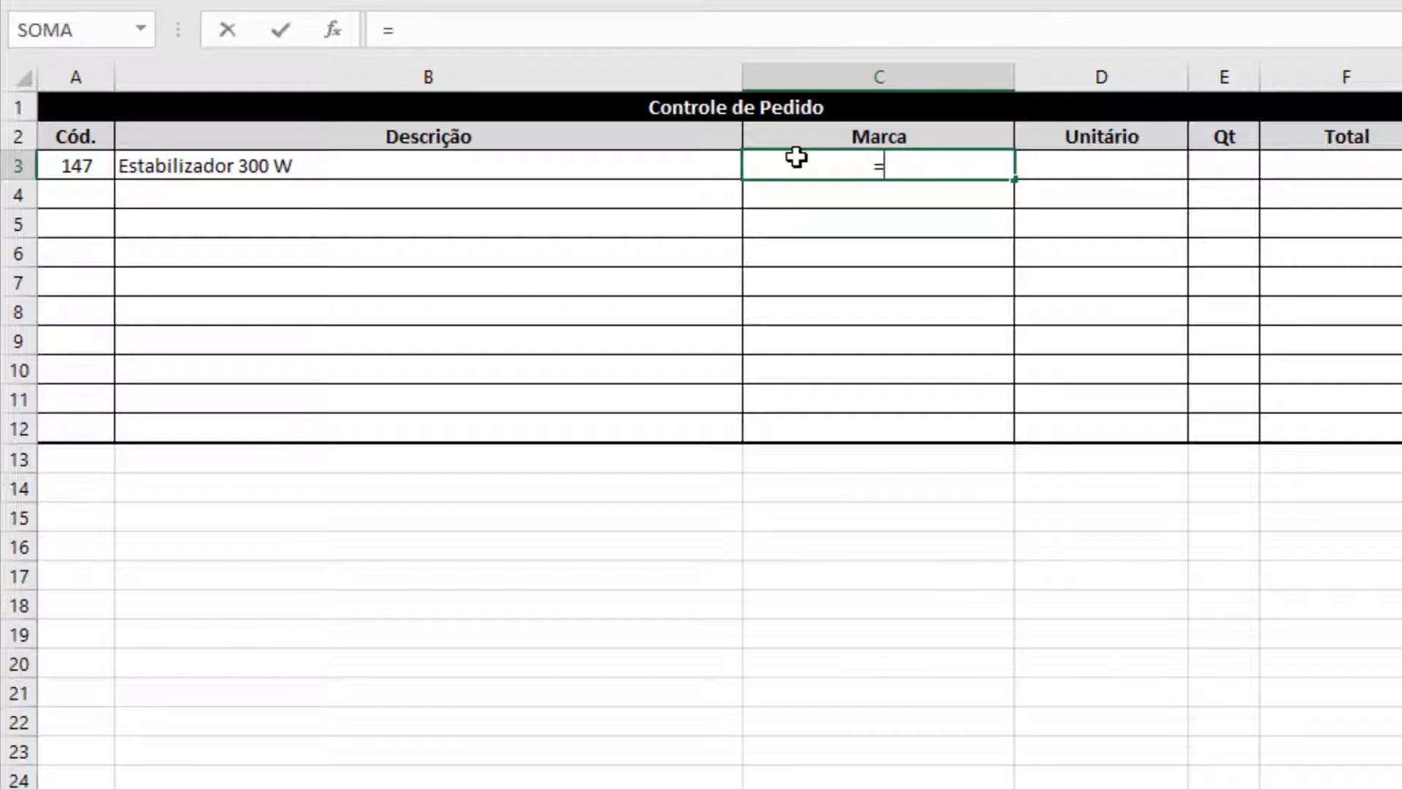
{"action": "type", "text": "PROCV("}
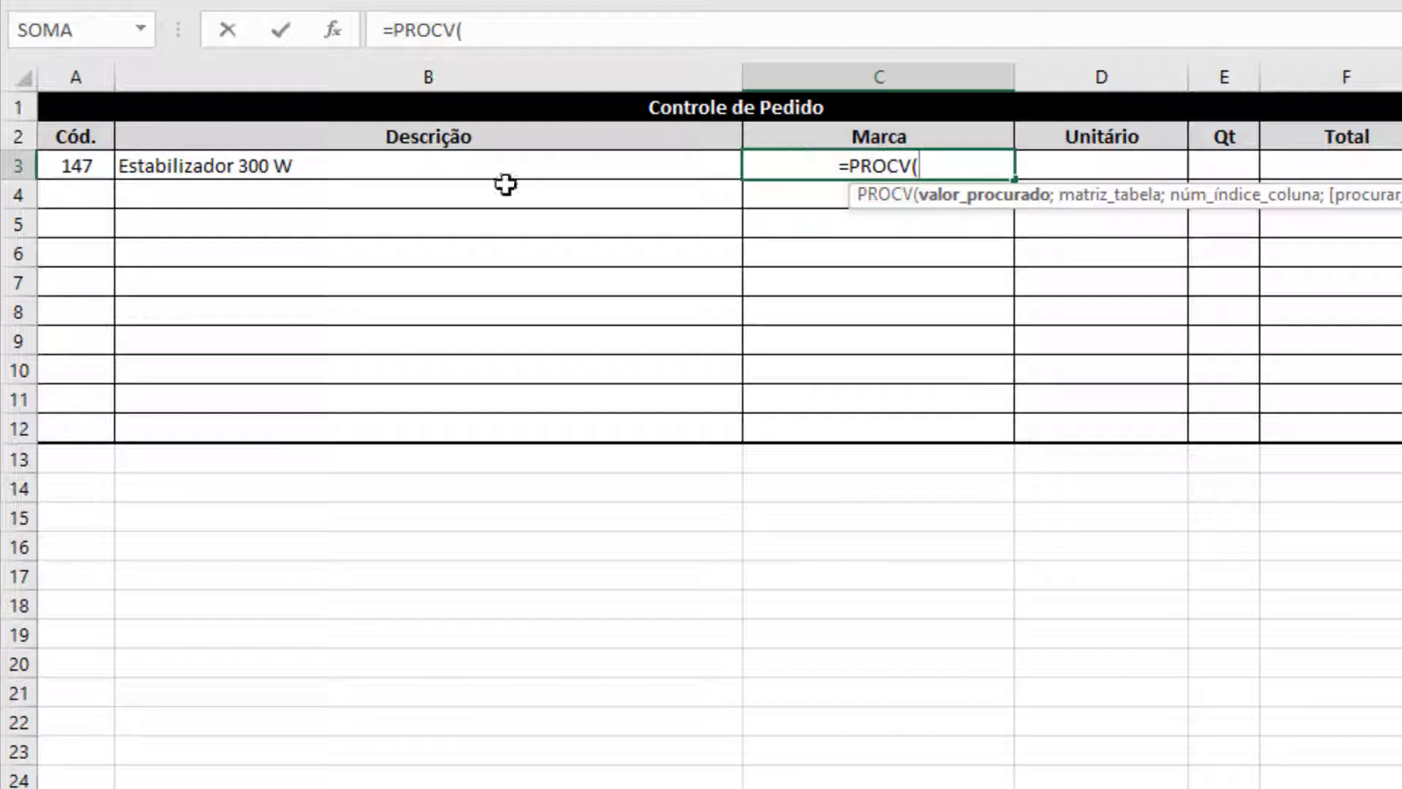
{"action": "left_click", "coordinate": [67, 167]}
{"action": "type", "text": ";"}
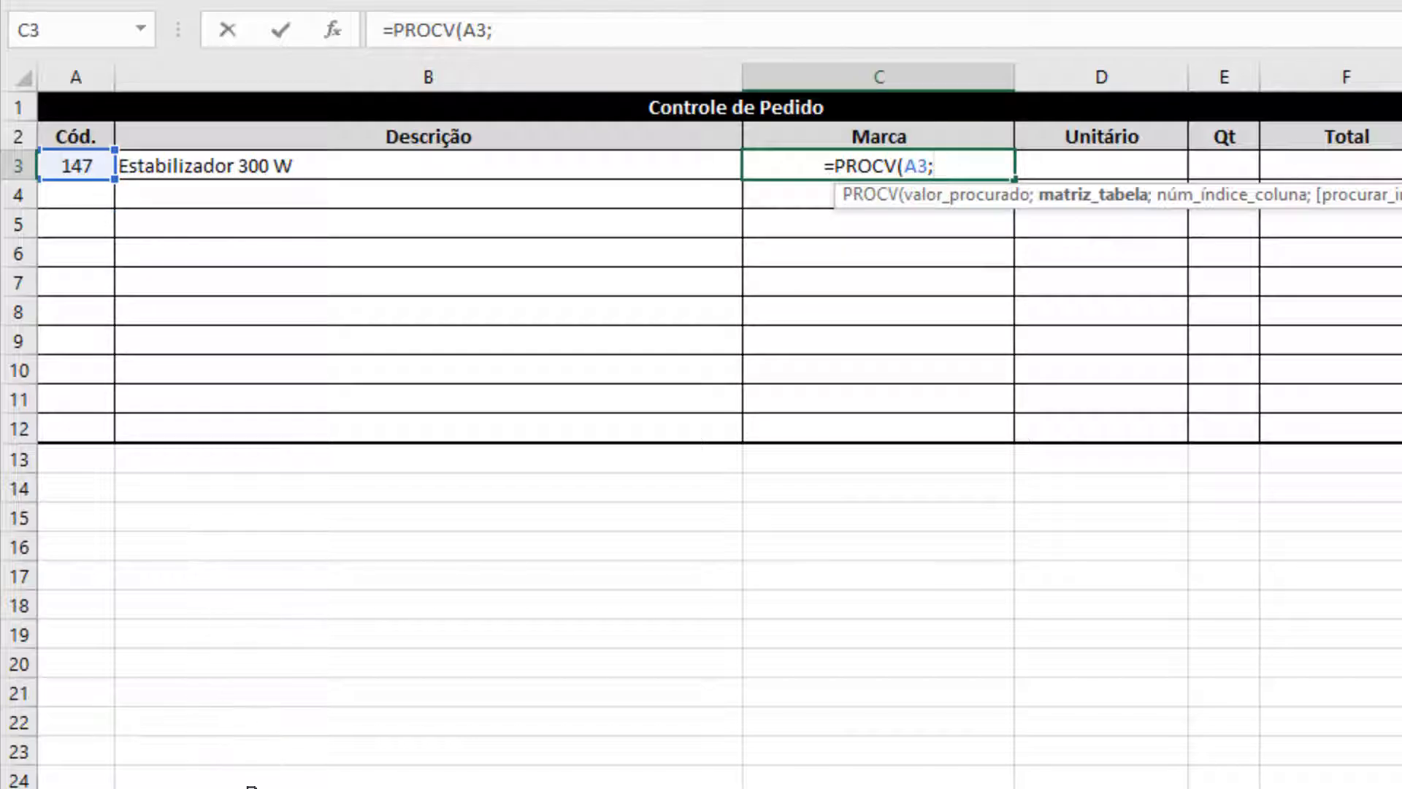
{"action": "left_click", "coordinate": [117, 787]}
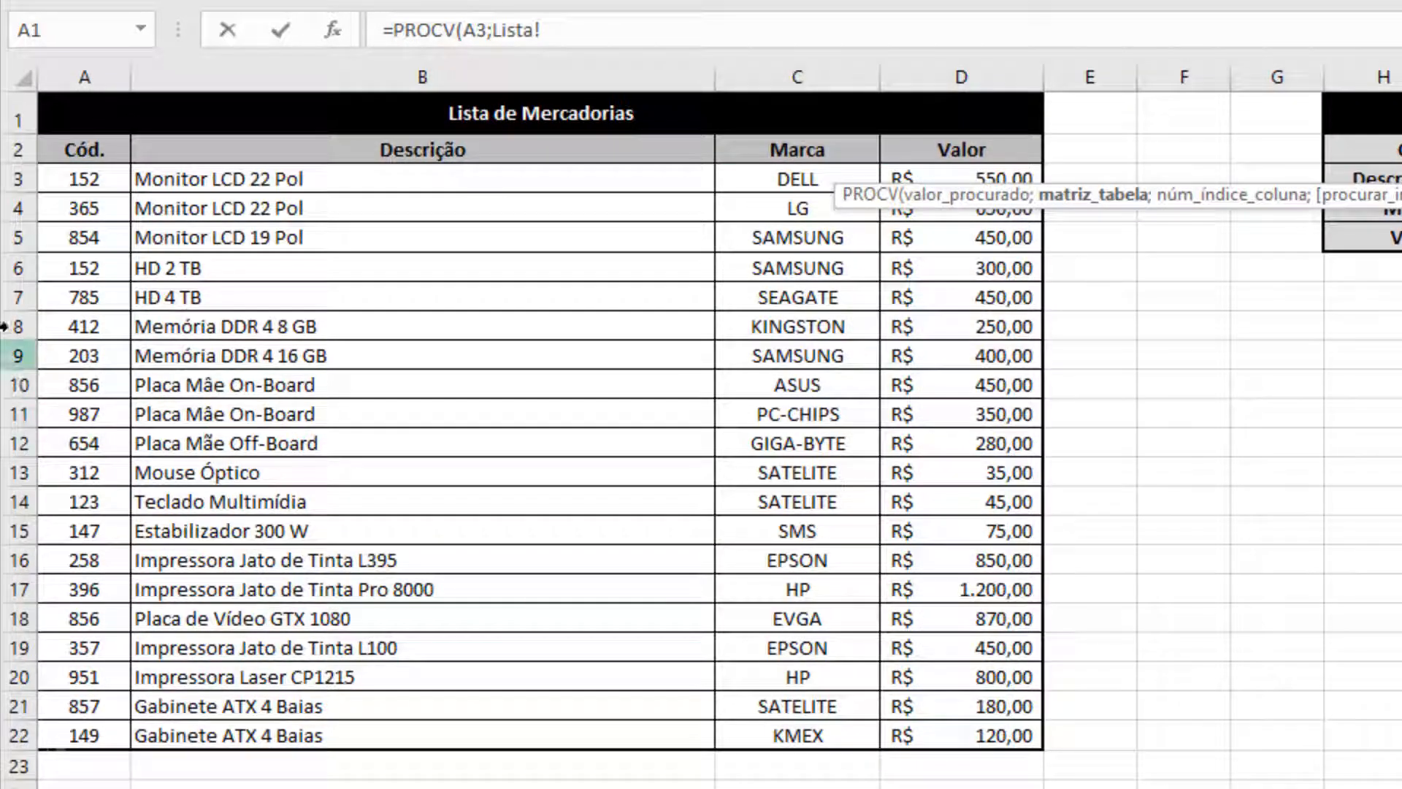
{"action": "left_click_drag", "start_coordinate": [82, 176], "coordinate": [960, 735]}
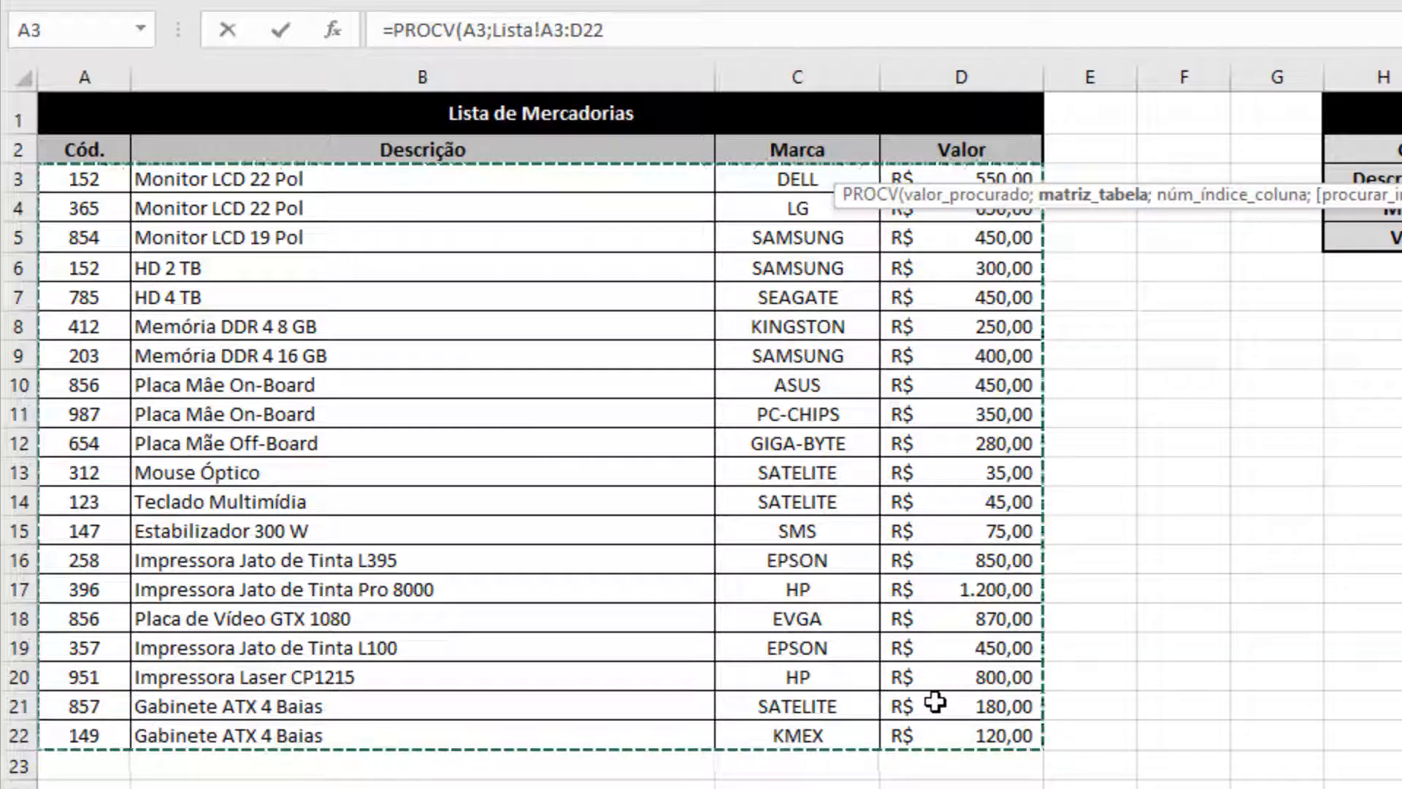
{"action": "type", "text": ";"}
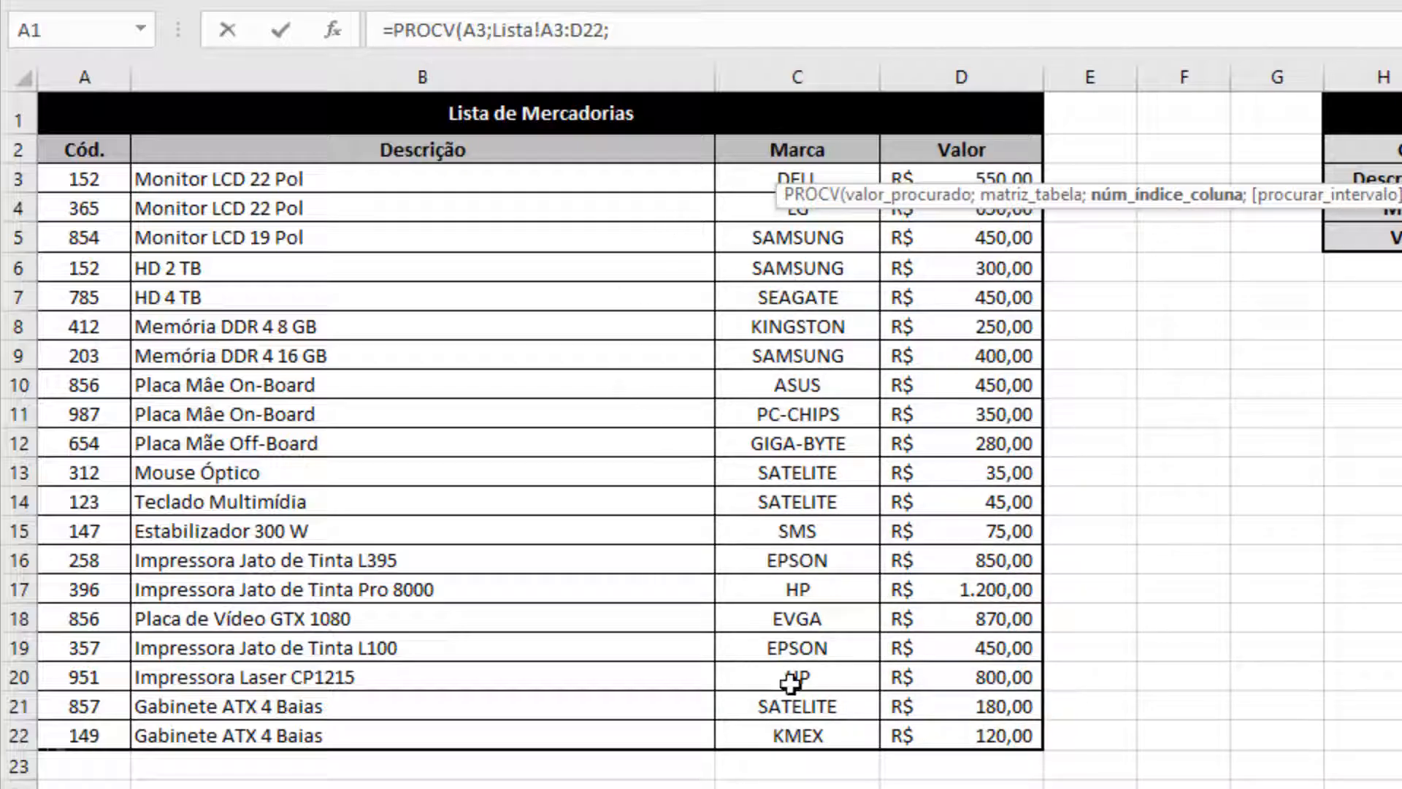
{"action": "type", "text": "3;"}
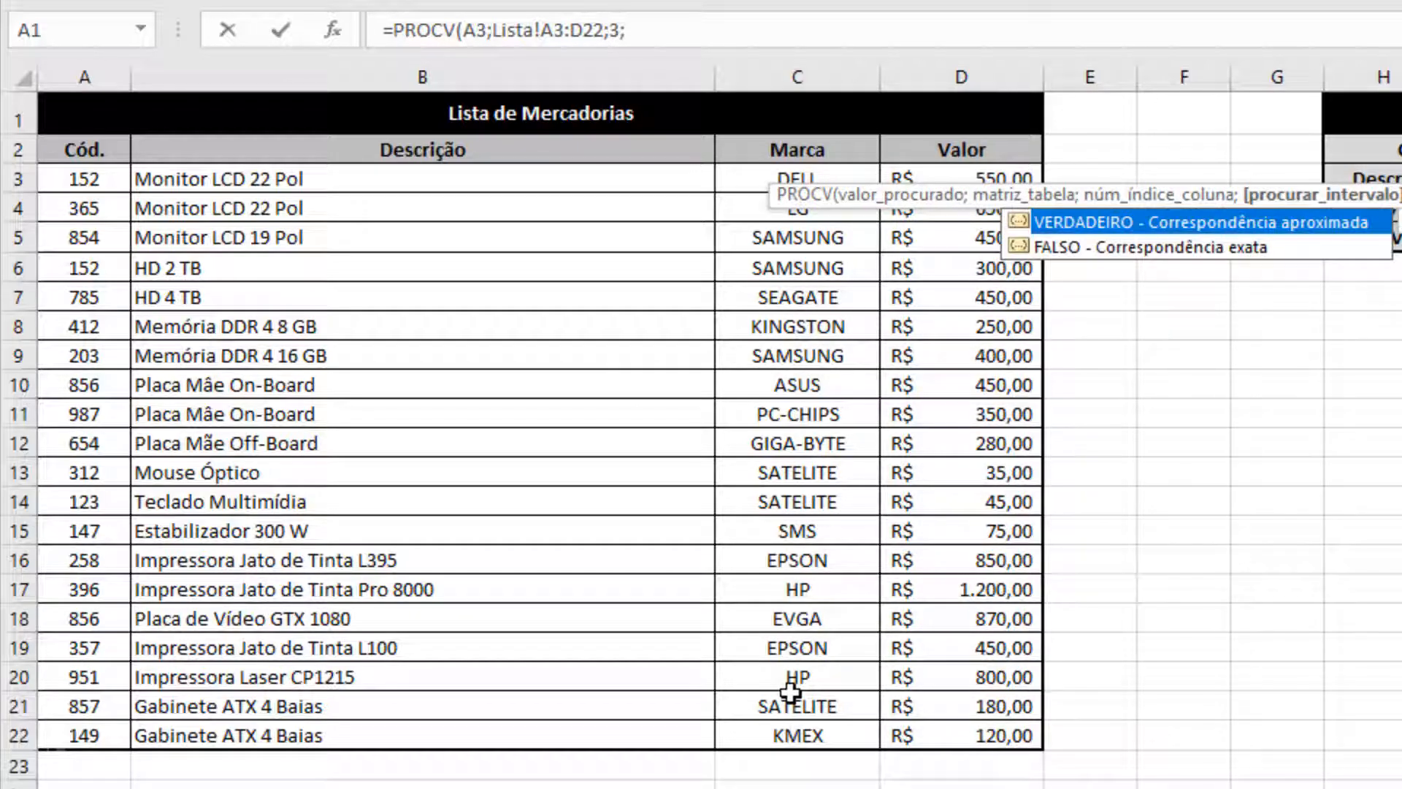
{"action": "type", "text": "FALSO"}
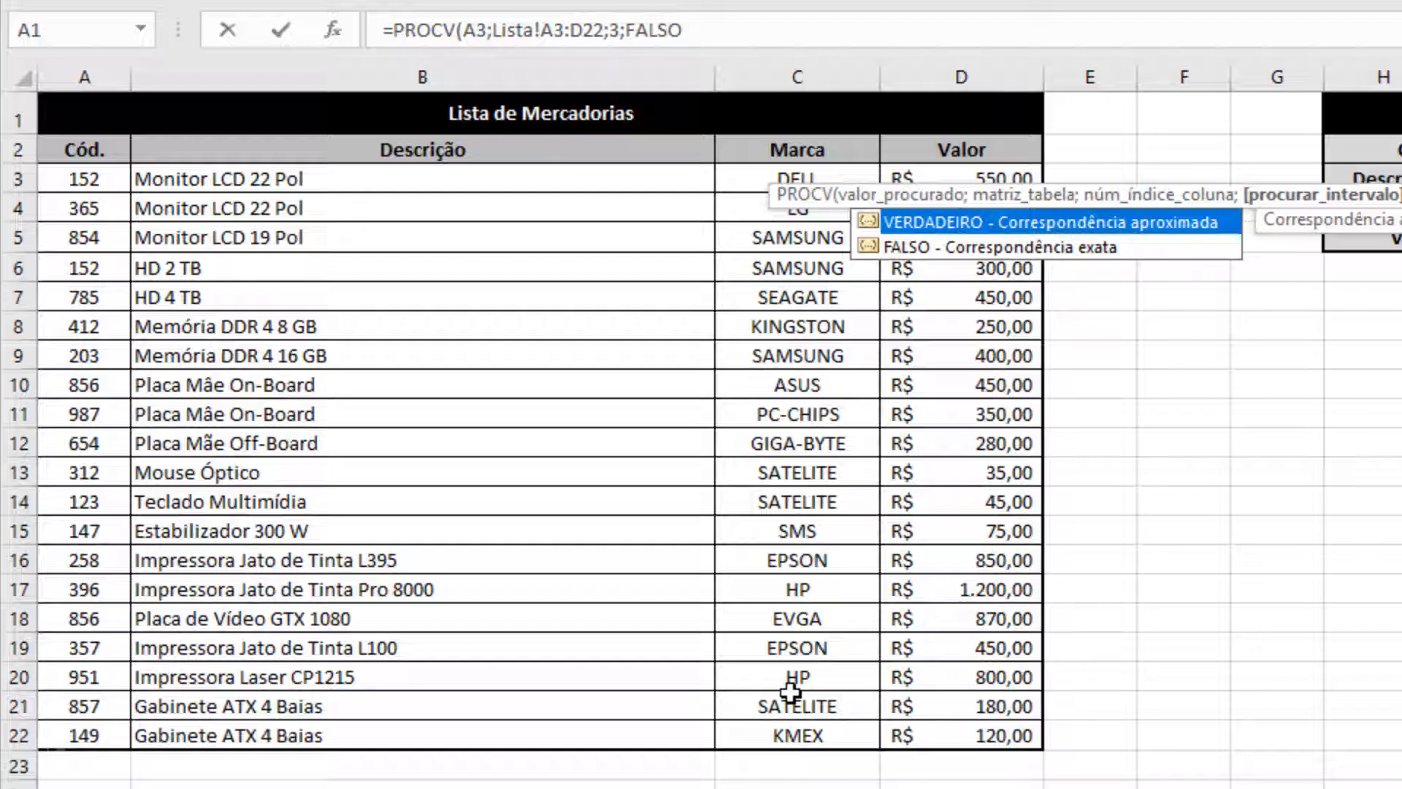
{"action": "type", "text": ")"}
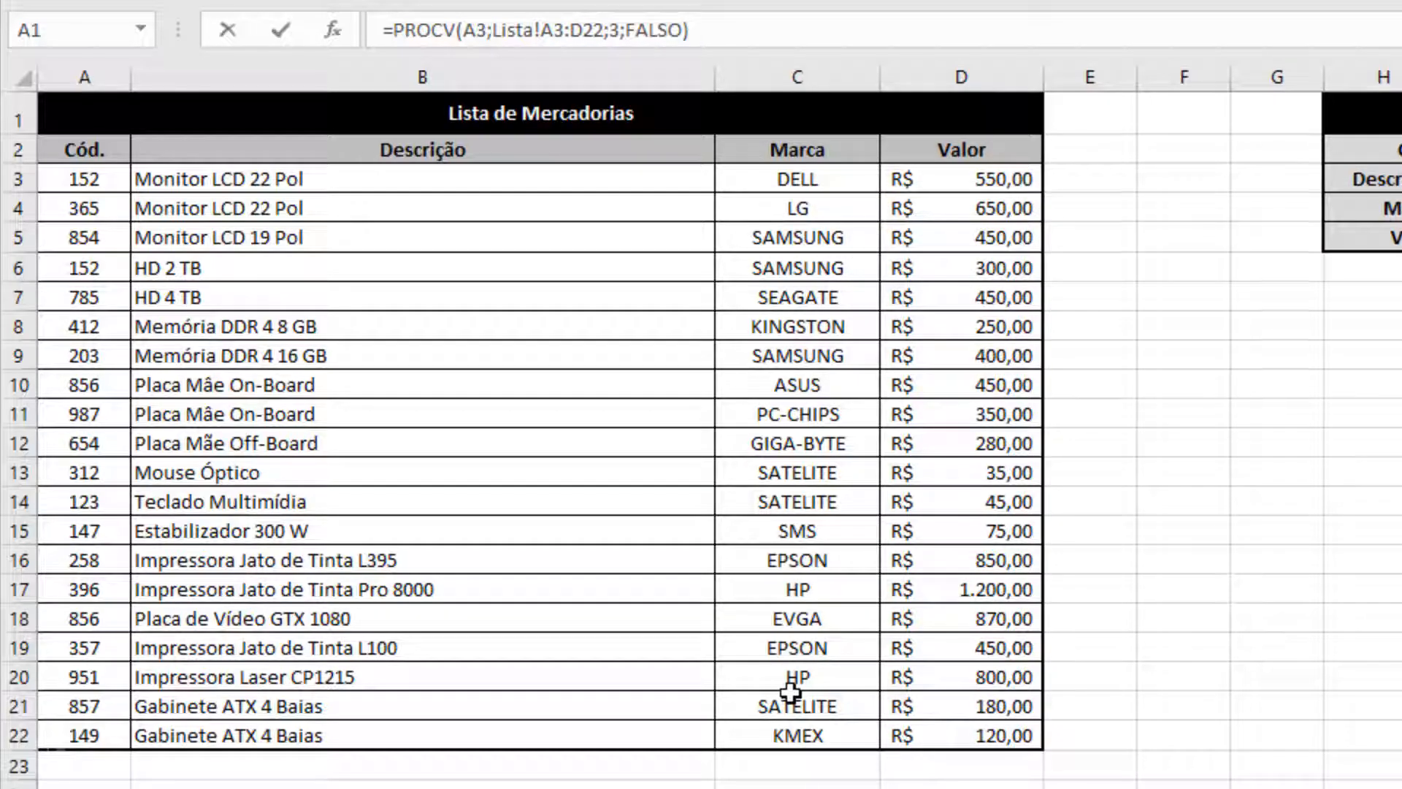
{"action": "key", "text": "Return"}
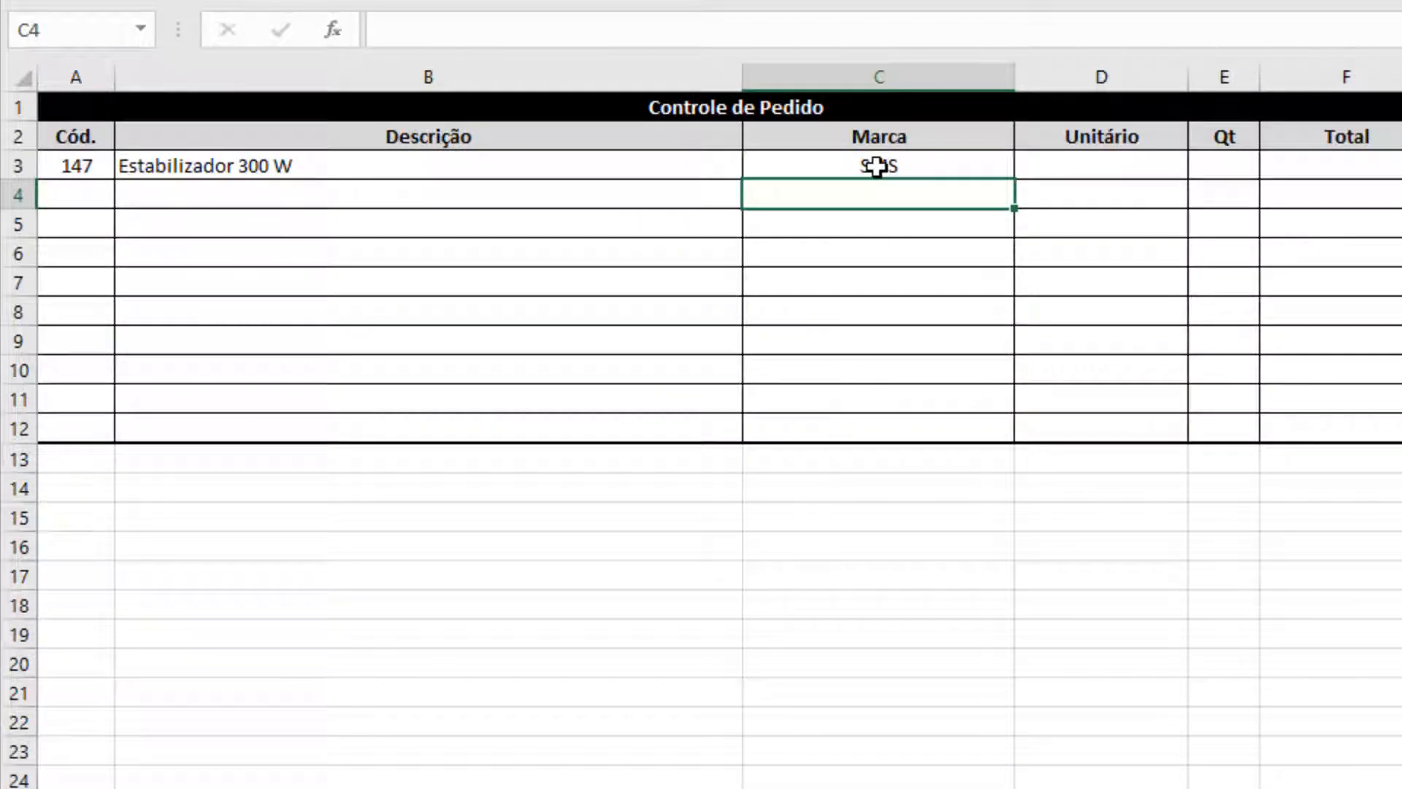
Set the product code in Cód. cell A3 to 123 to test the Descrição and Marca lookups
{"action": "left_click", "coordinate": [73, 168]}
{"action": "type", "text": "123"}
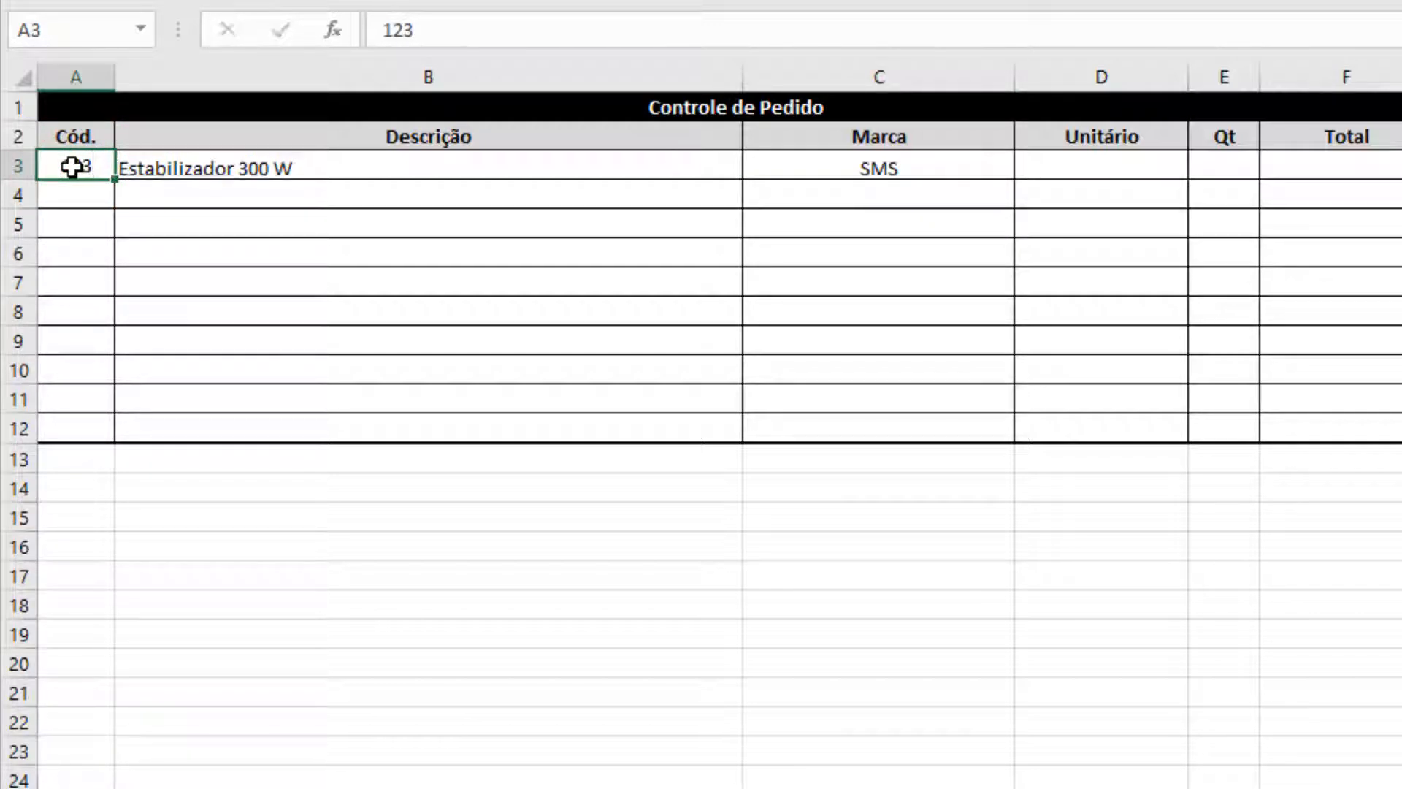
{"action": "key", "text": "Return"}
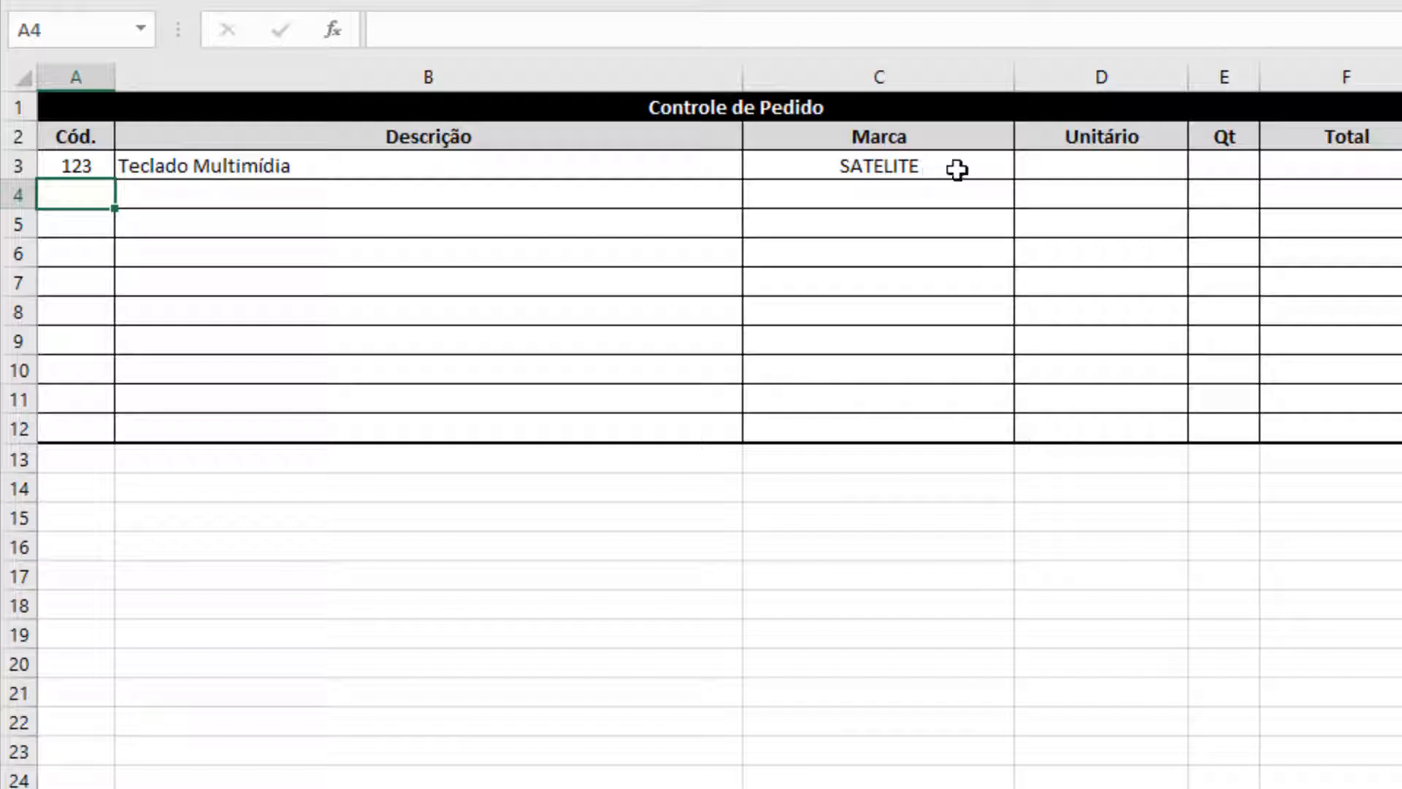
Enter the formula =PROCV(A3;Lista!A3:D22;4;FALSO) in Unitário cell D3 of the order table
{"action": "left_click", "coordinate": [1104, 164]}
{"action": "type", "text": "="}
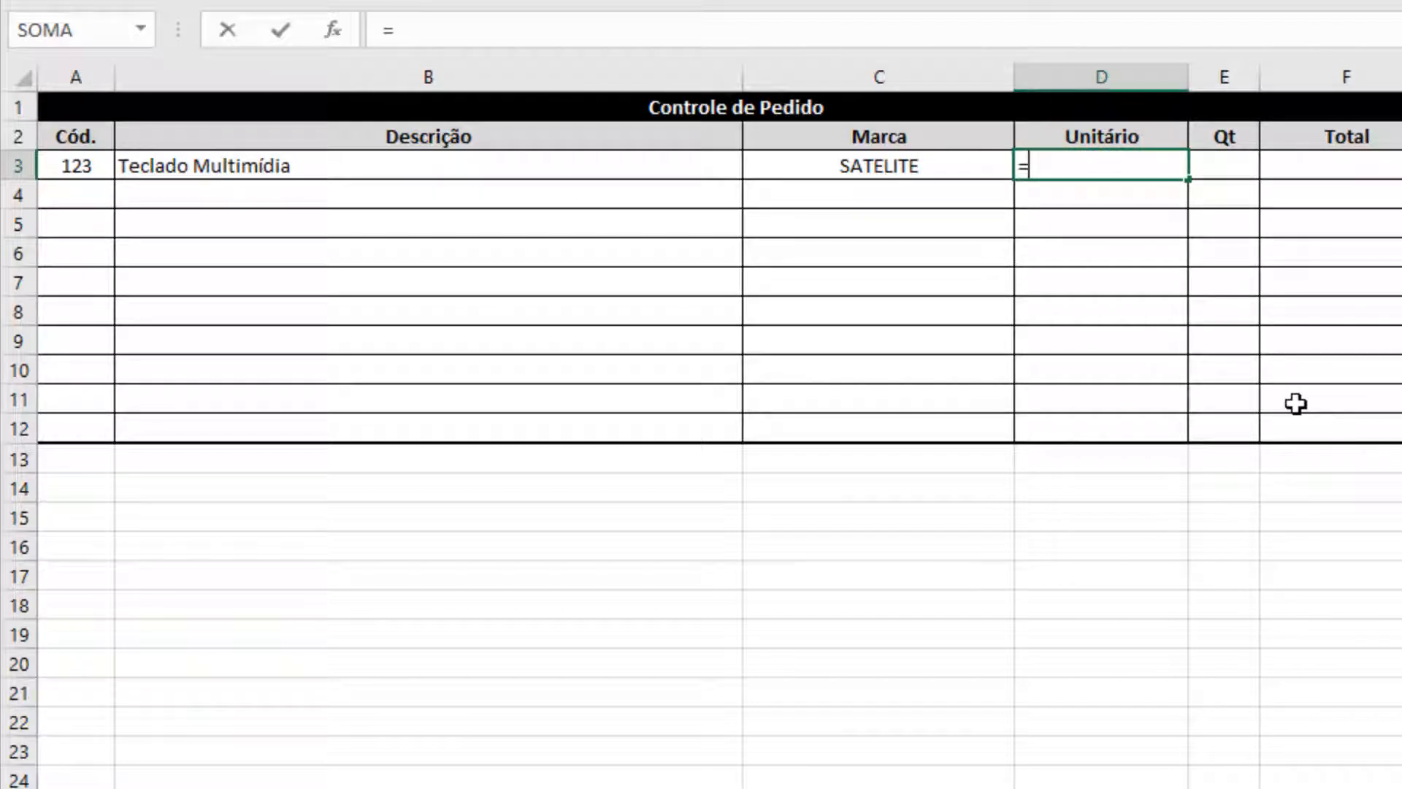
{"action": "type", "text": "PROCV("}
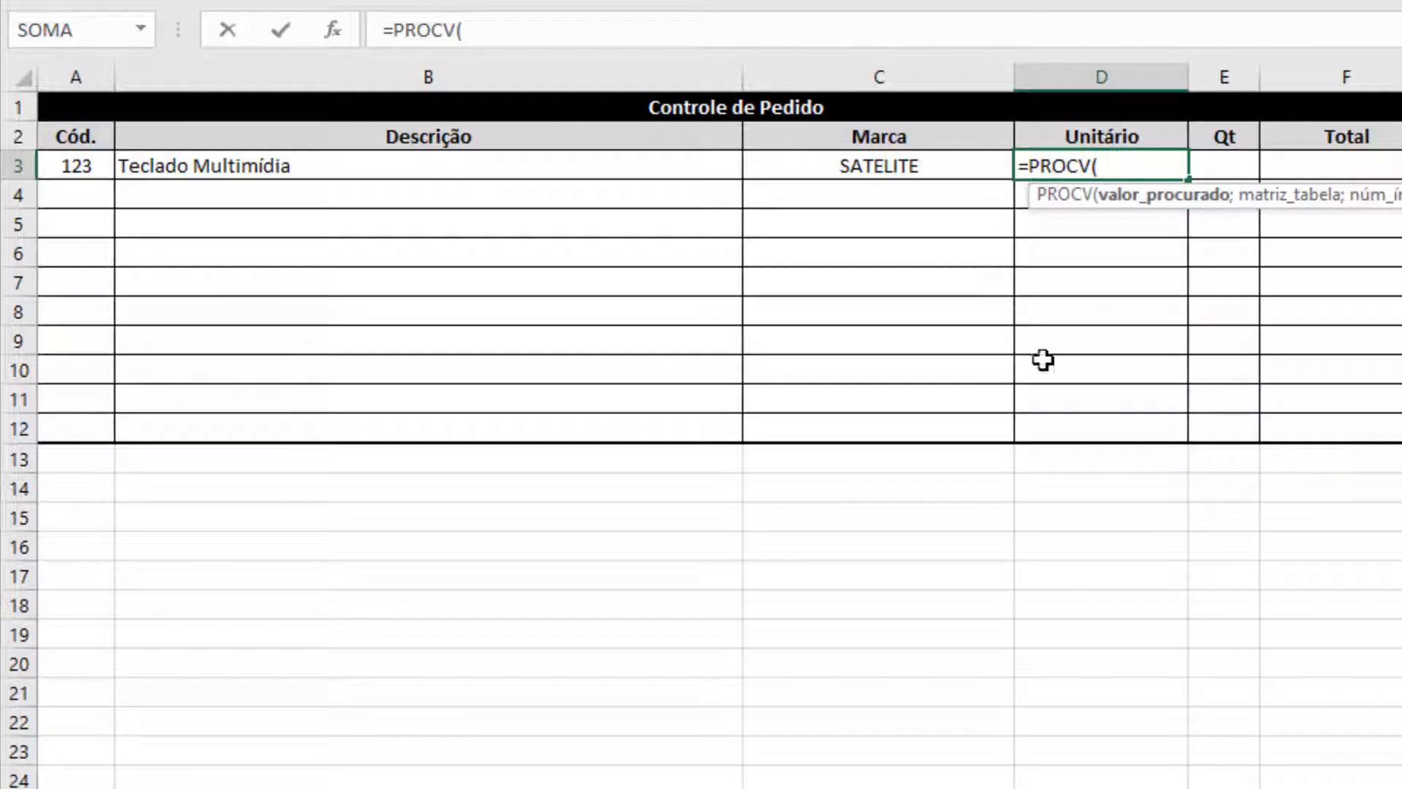
{"action": "left_click", "coordinate": [69, 166]}
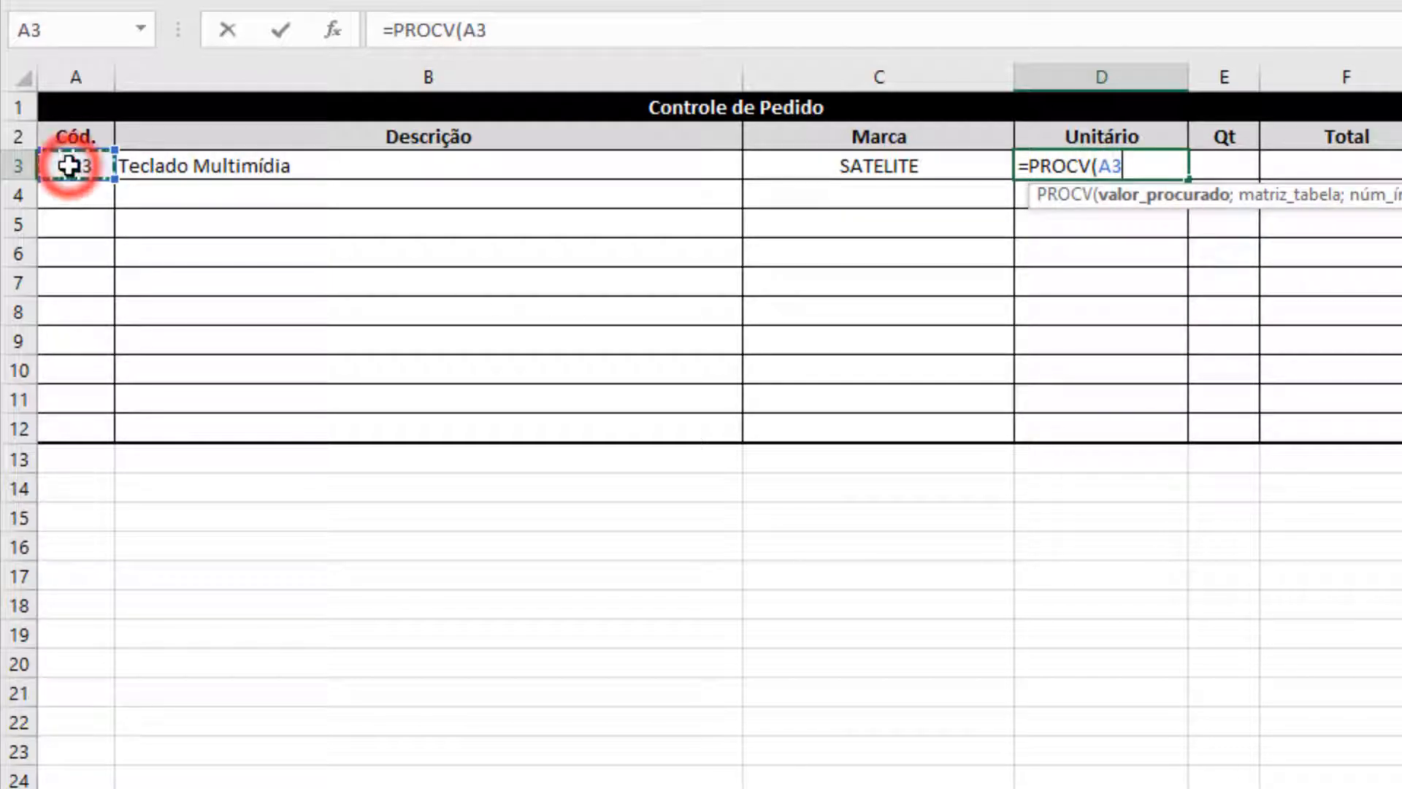
{"action": "type", "text": ";"}
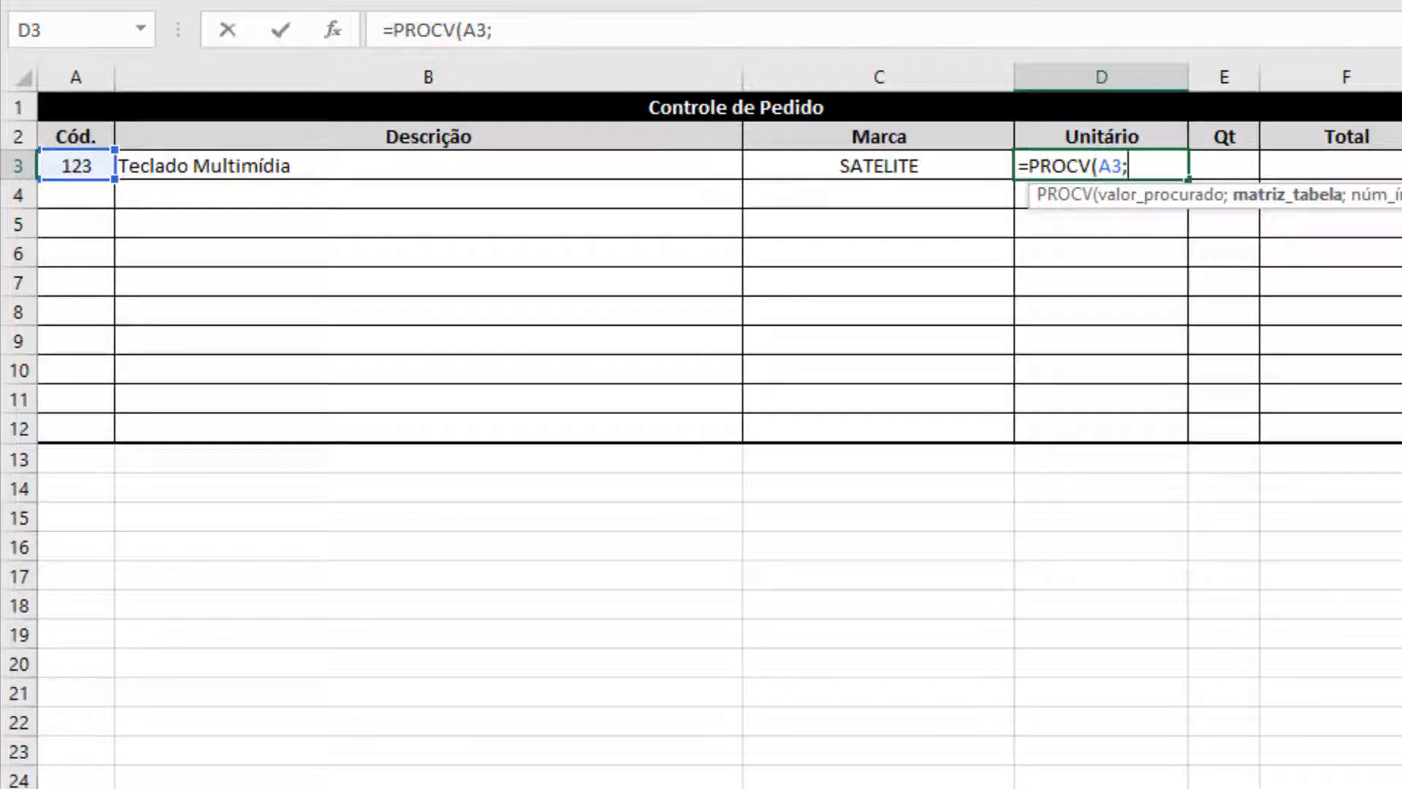
{"action": "left_click", "coordinate": [131, 788]}
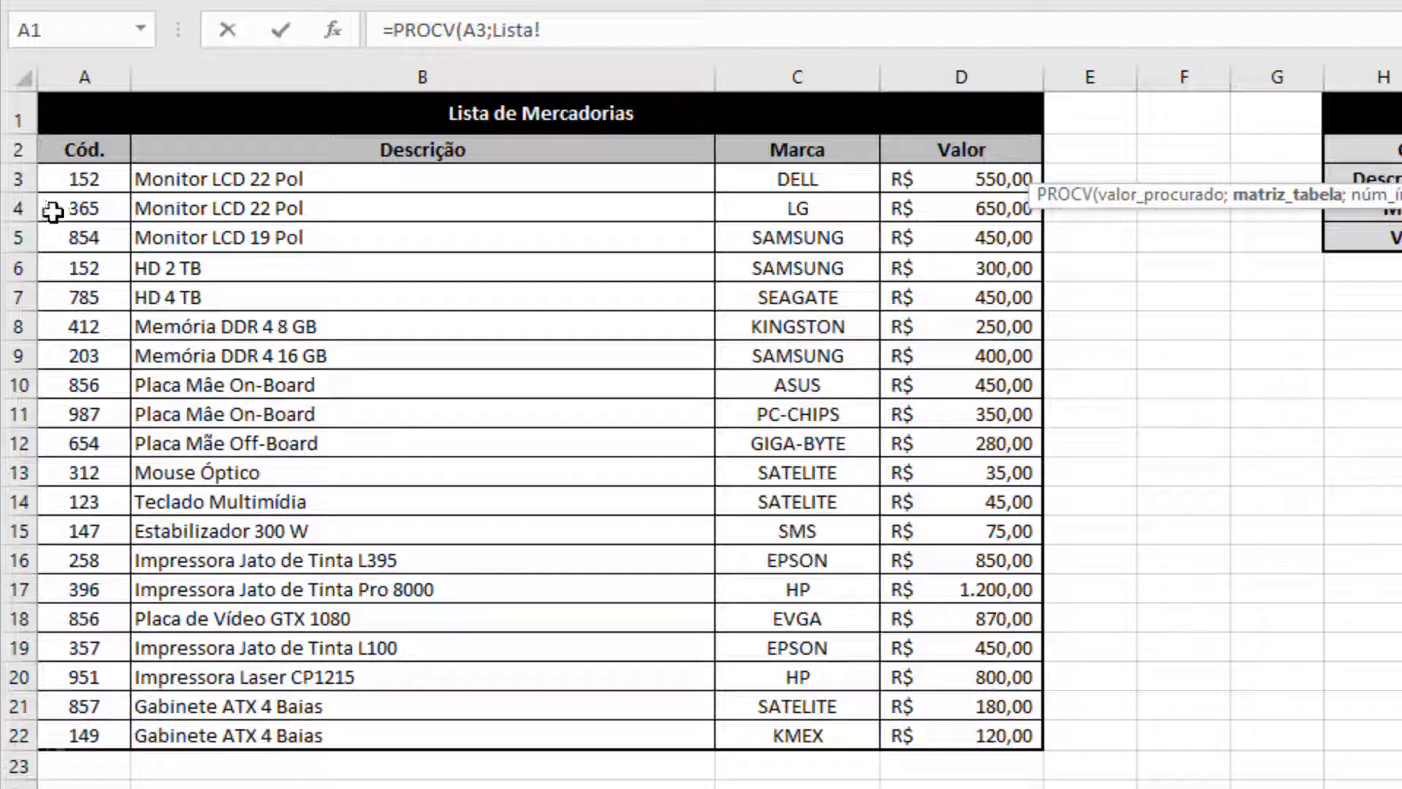
{"action": "left_click_drag", "start_coordinate": [62, 181], "coordinate": [971, 736]}
{"action": "type", "text": ";"}
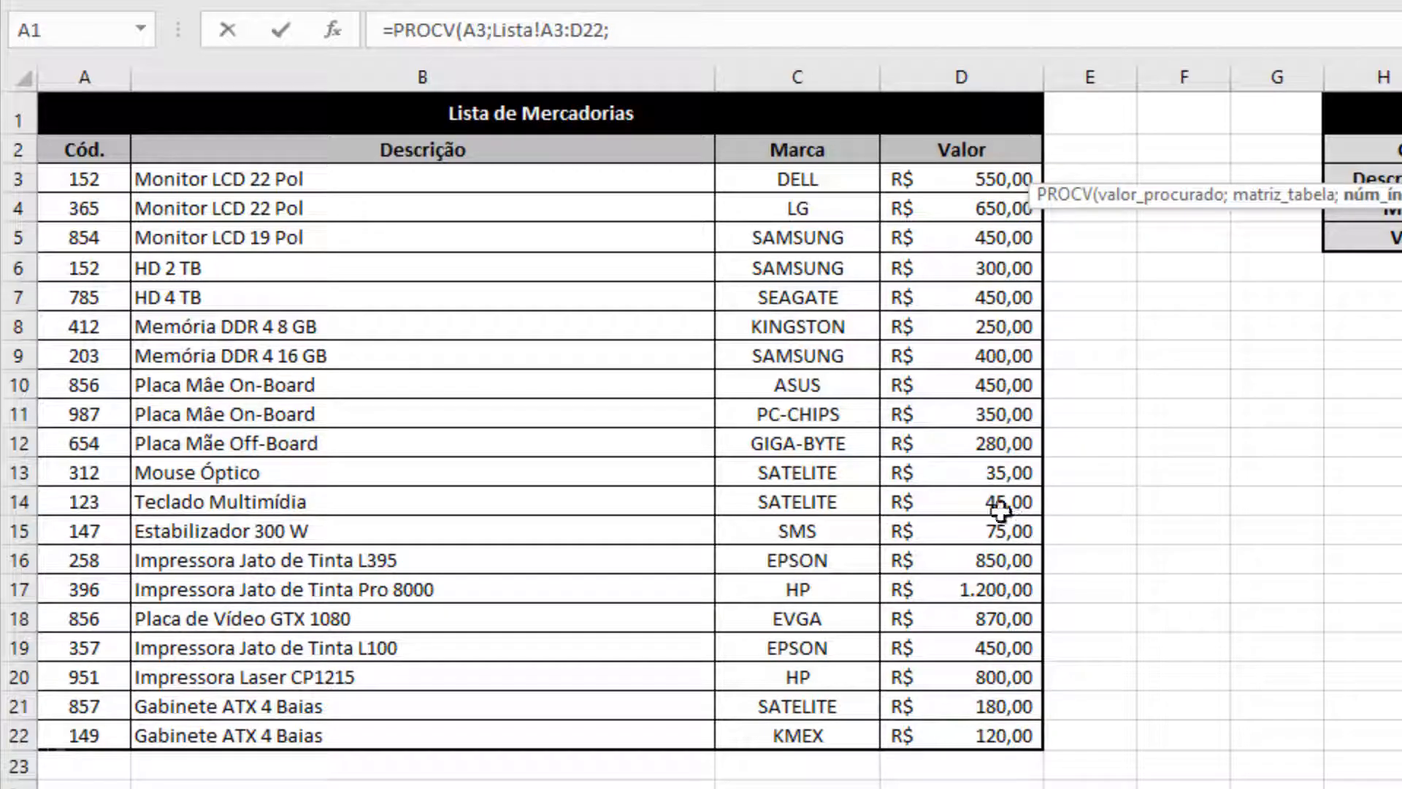
{"action": "type", "text": "4;"}
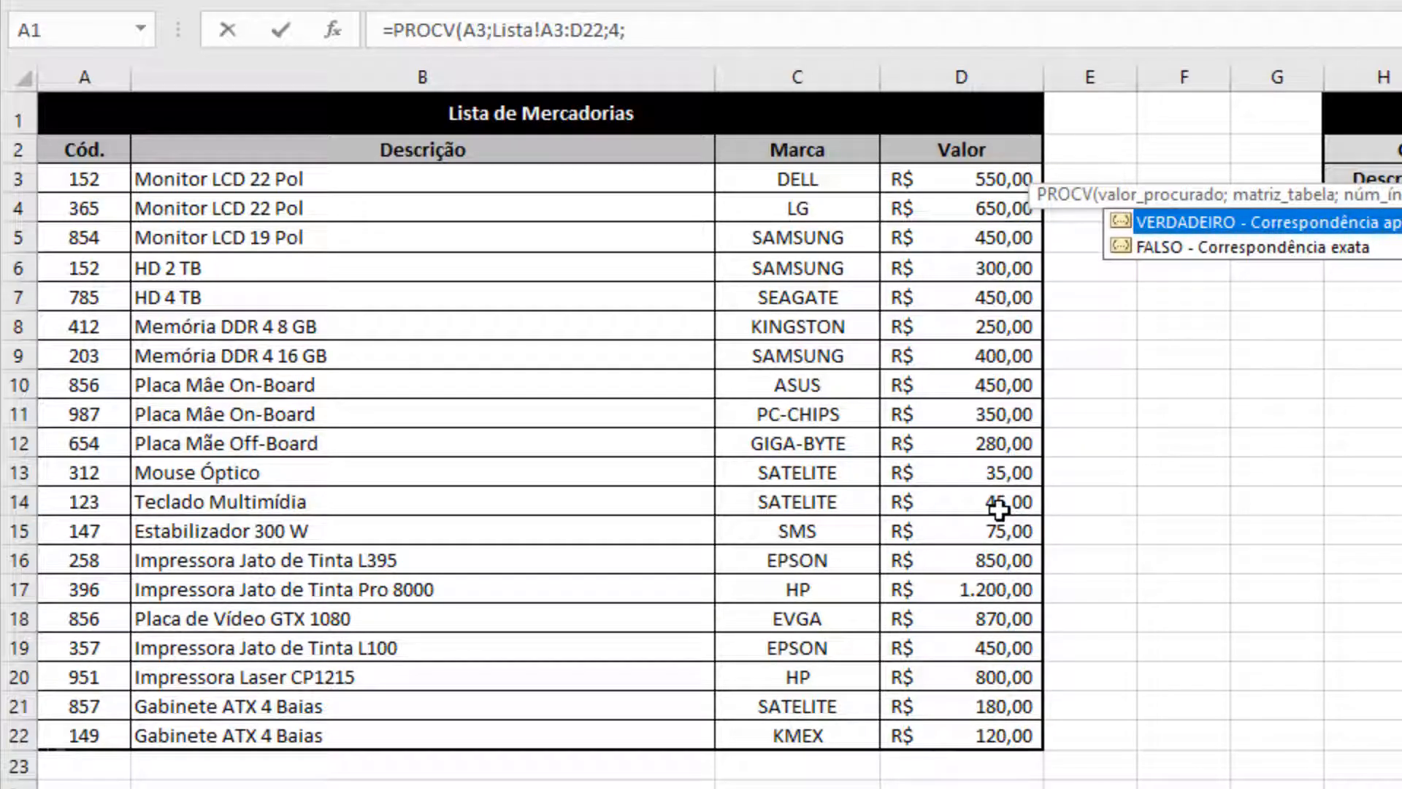
{"action": "type", "text": "FALSO)"}
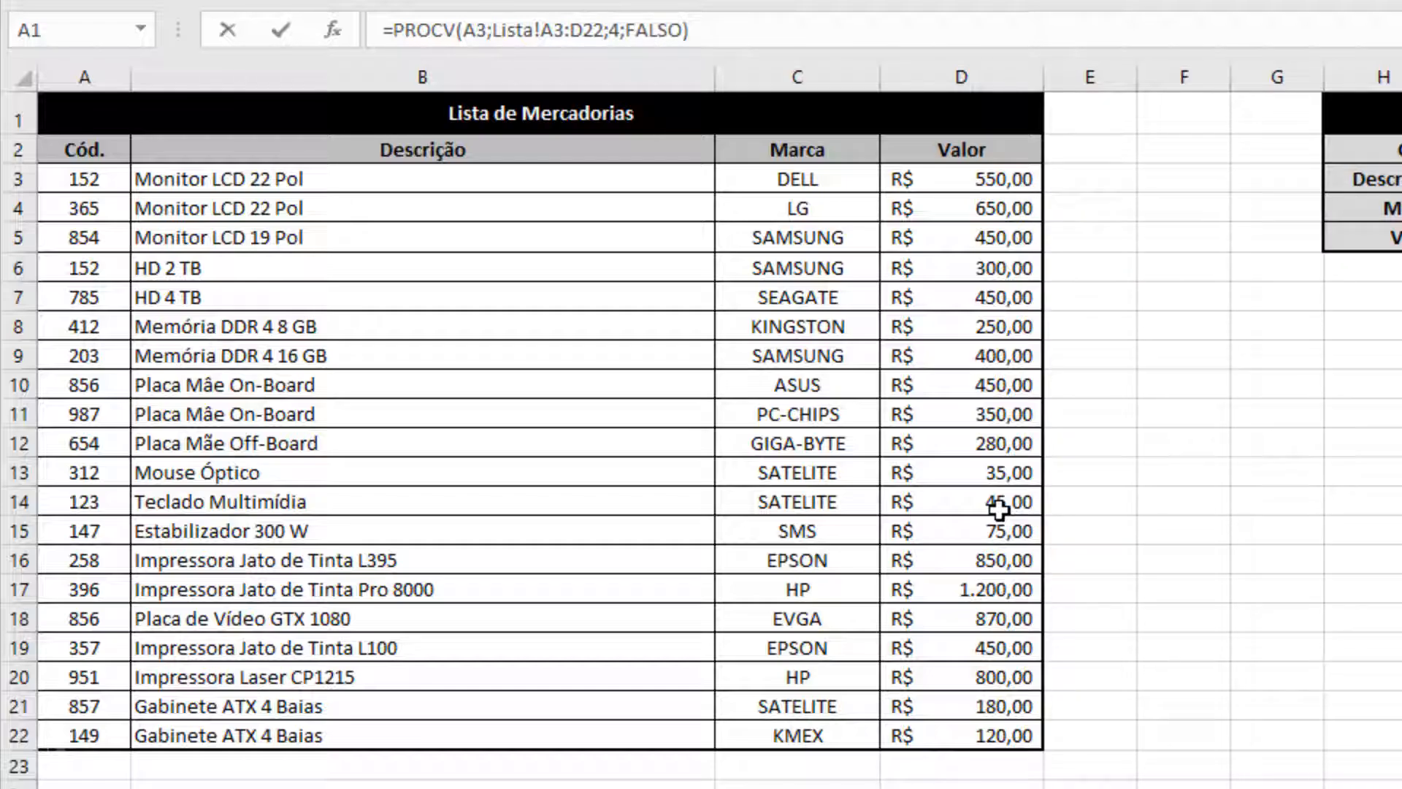
{"action": "key", "text": "Return"}
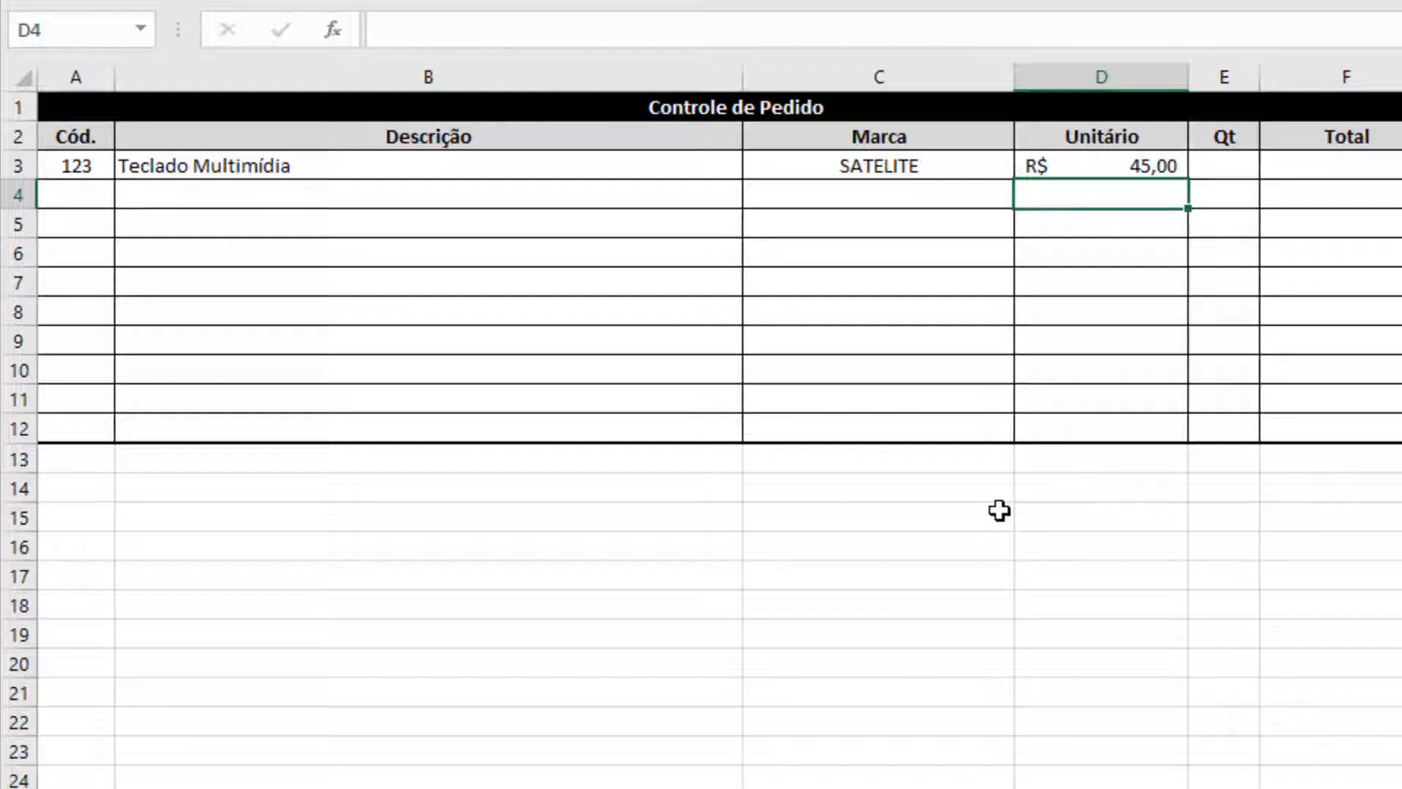
Consult the product codes on the Lista sheet and set Cód. cell A3 of the order table to 987
{"action": "key", "text": "Home"}
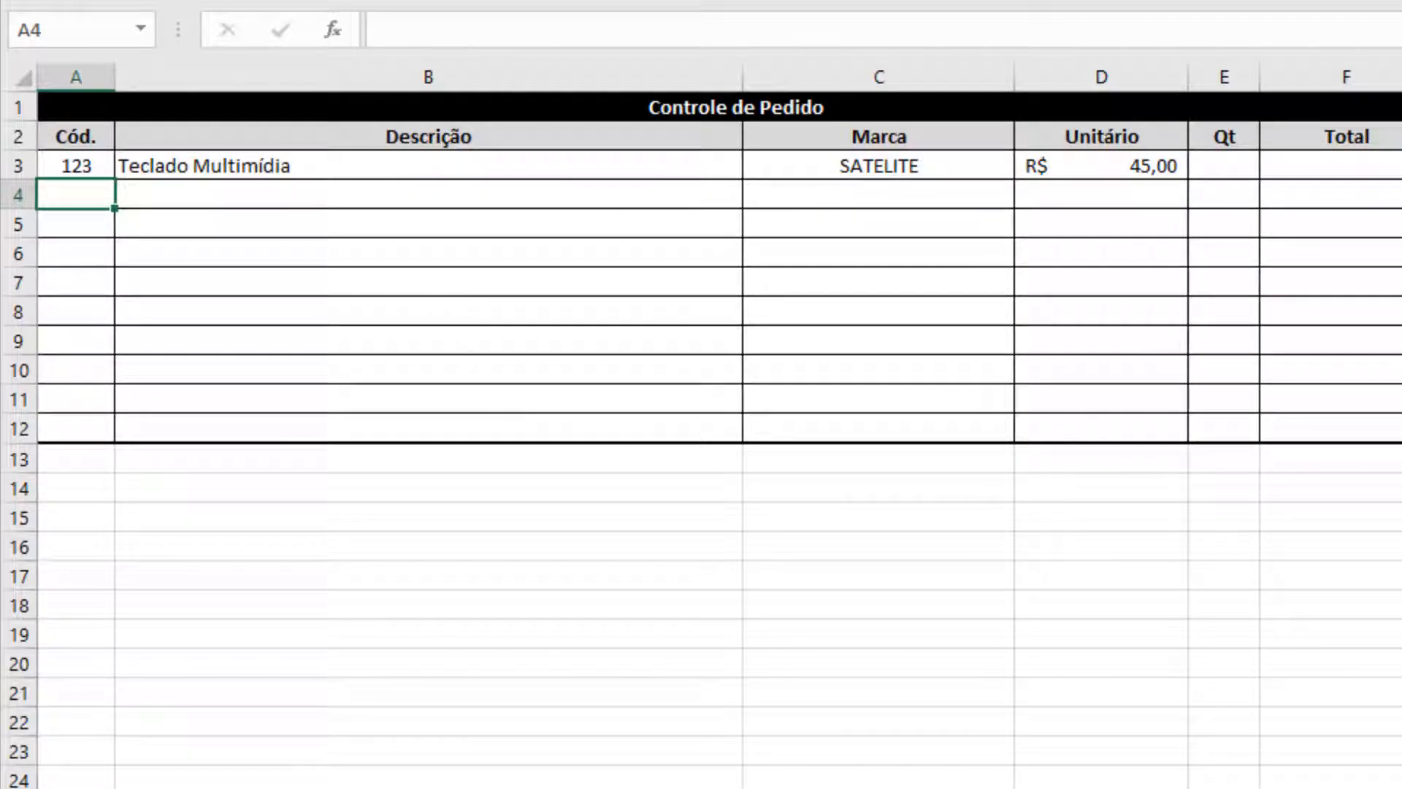
{"action": "key", "text": "ctrl+Page_Up"}
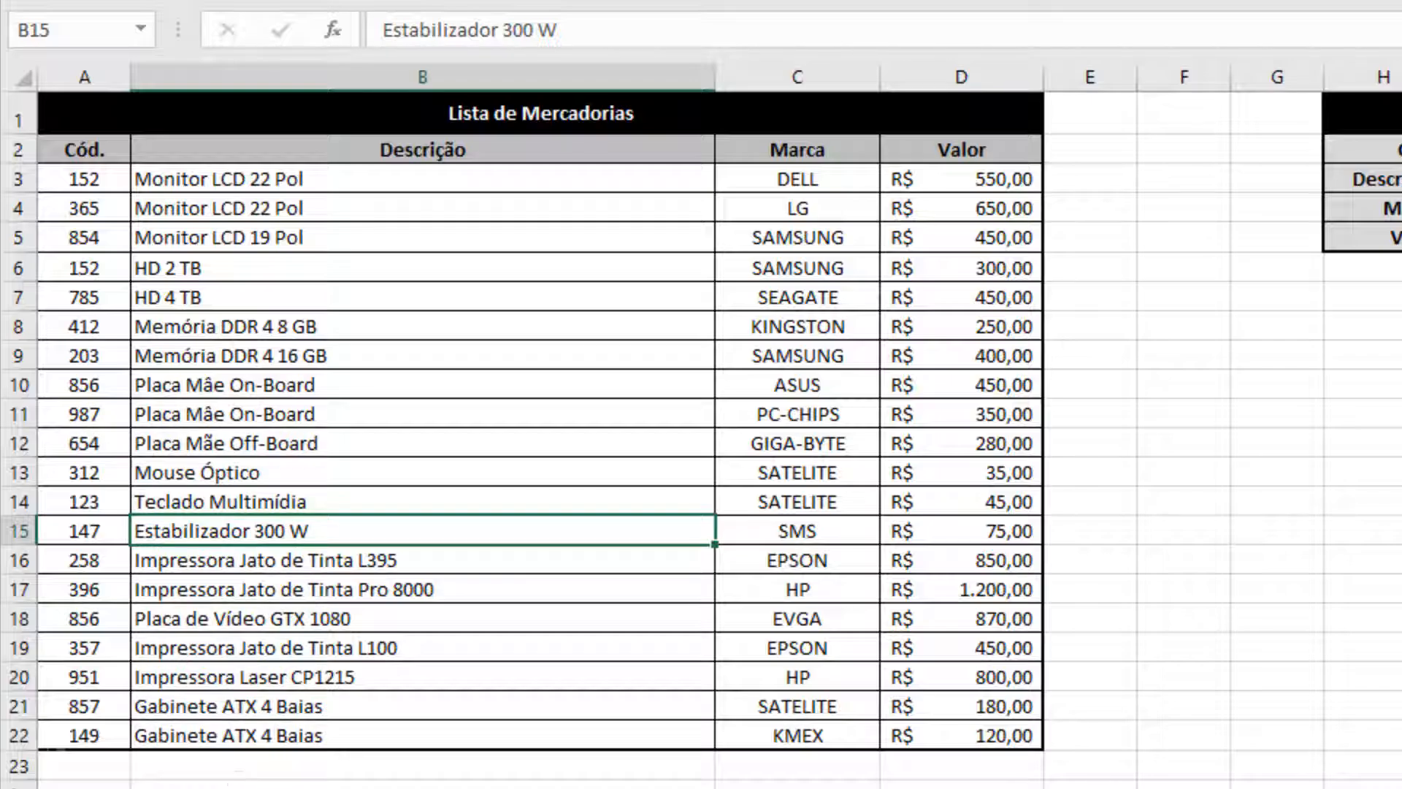
{"action": "left_click", "coordinate": [95, 788]}
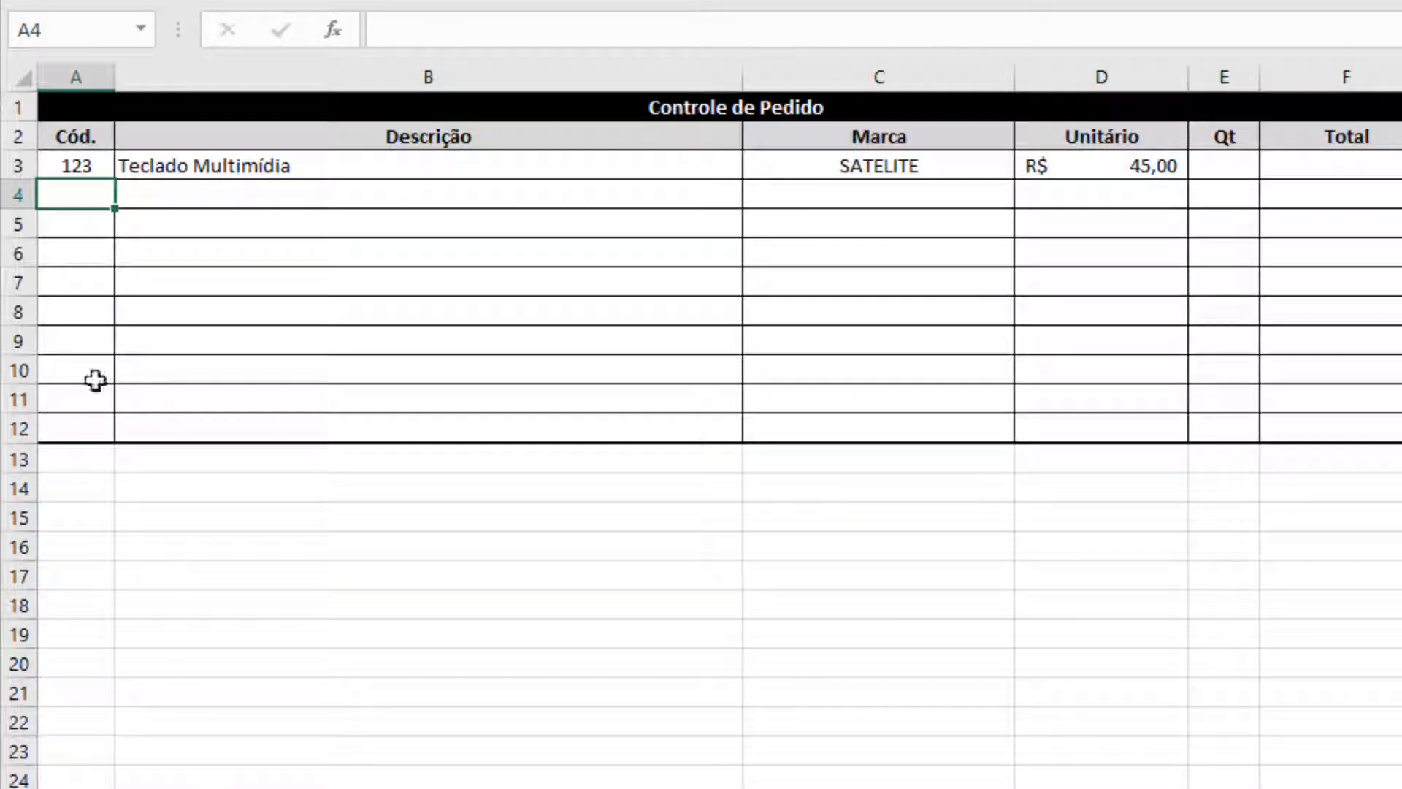
{"action": "left_click", "coordinate": [76, 165]}
{"action": "type", "text": "98"}
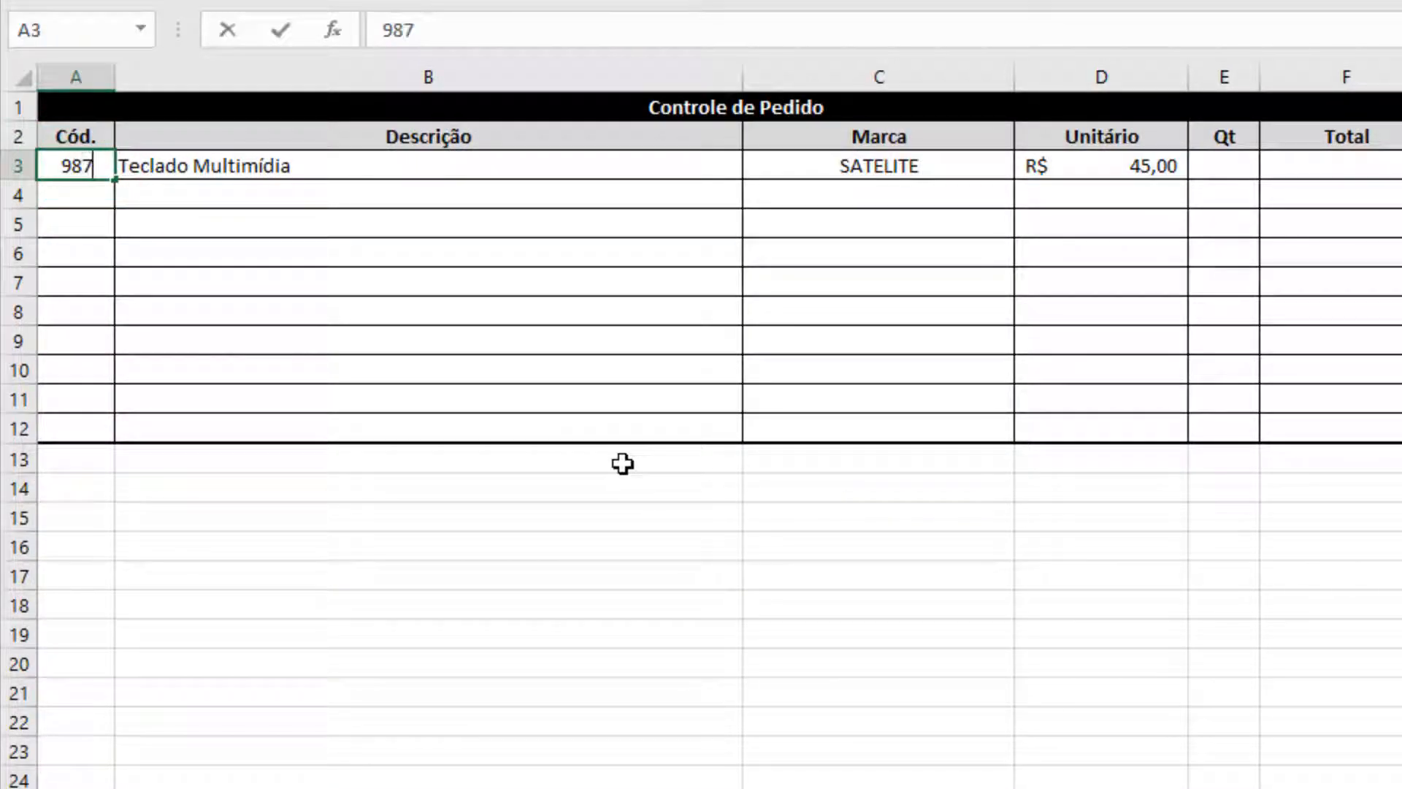
{"action": "type", "text": "7"}
{"action": "key", "text": "Return"}
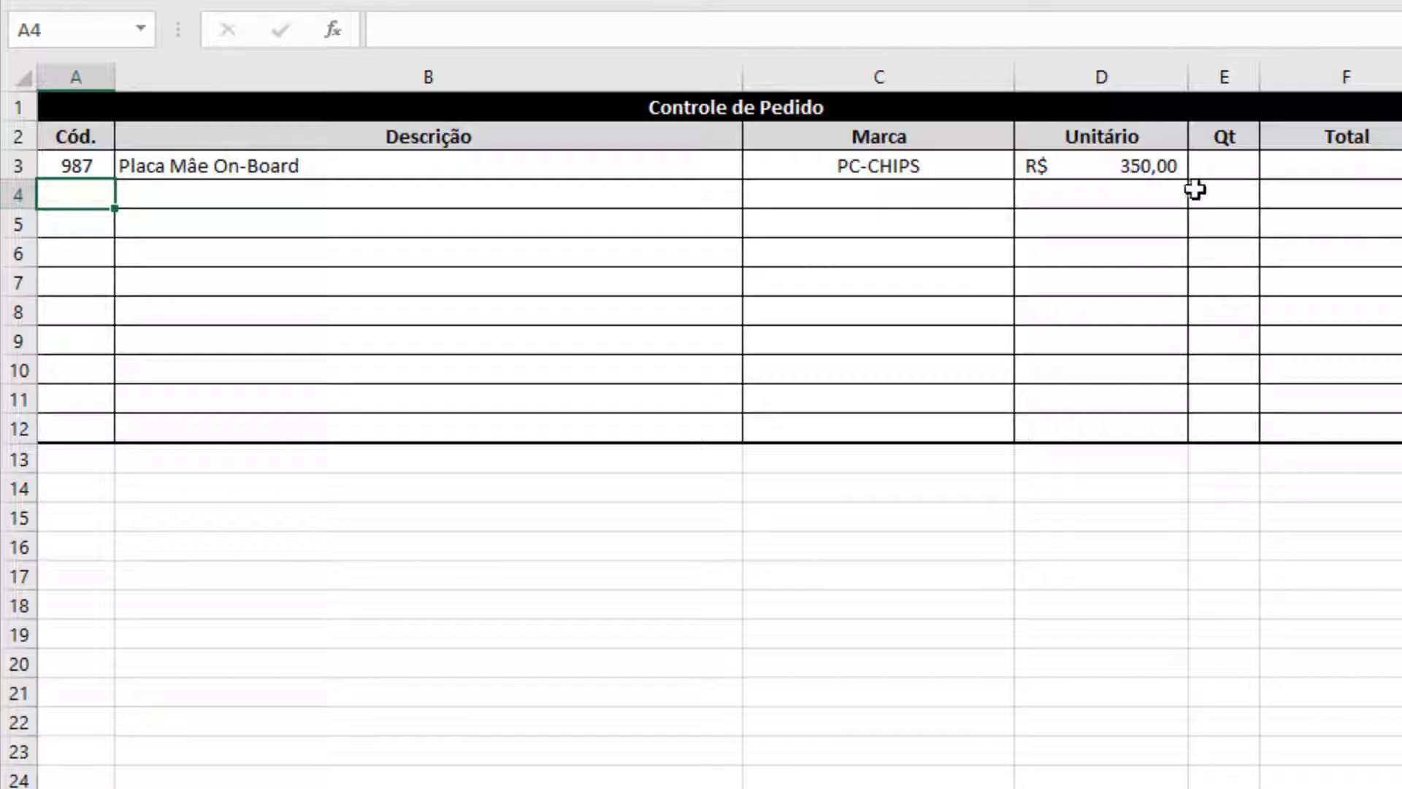
Enter the formula =D3*E3 in Total cell F3 and a quantity of 5 in Qt cell E3
{"action": "left_click", "coordinate": [1346, 170]}
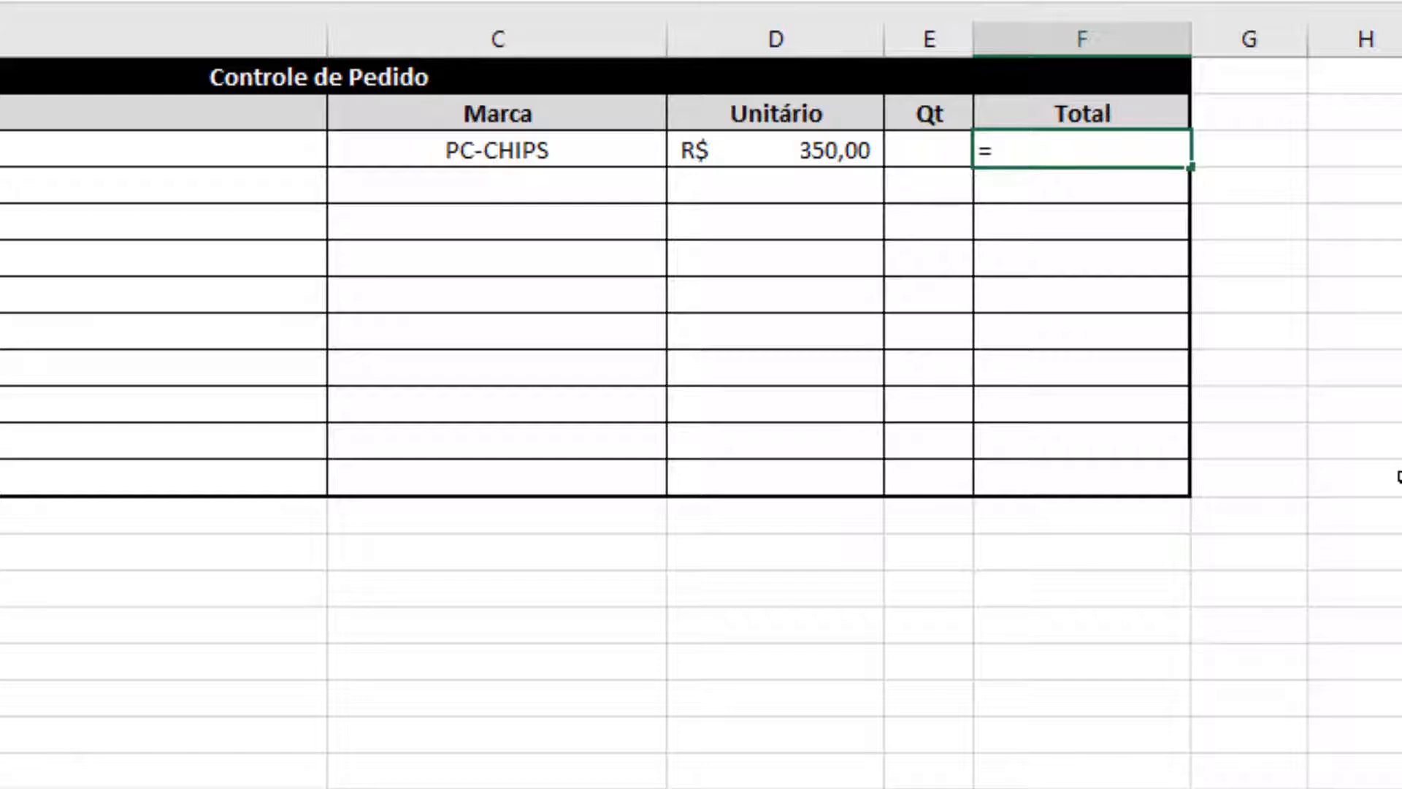
{"action": "left_click", "coordinate": [792, 143]}
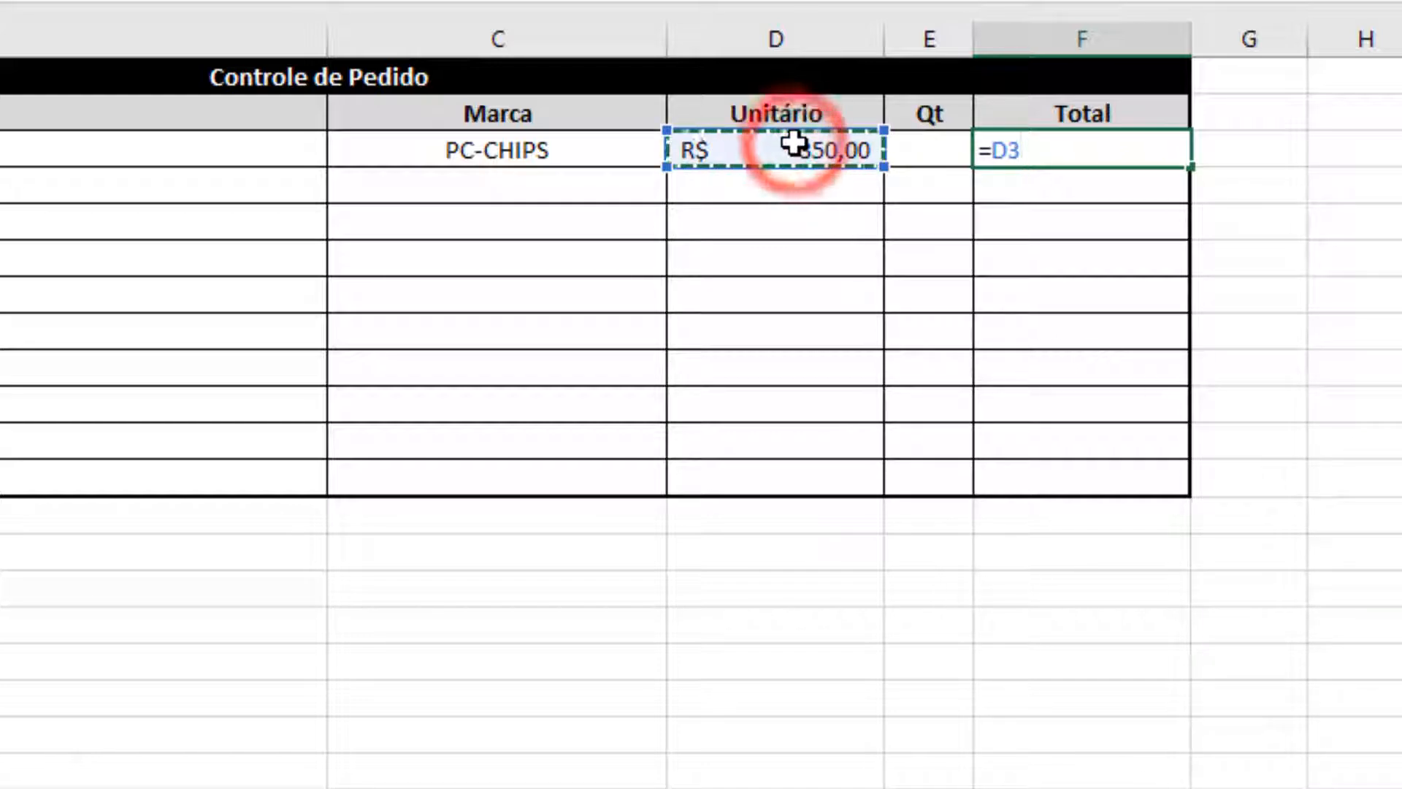
{"action": "type", "text": "*"}
{"action": "left_click", "coordinate": [923, 156]}
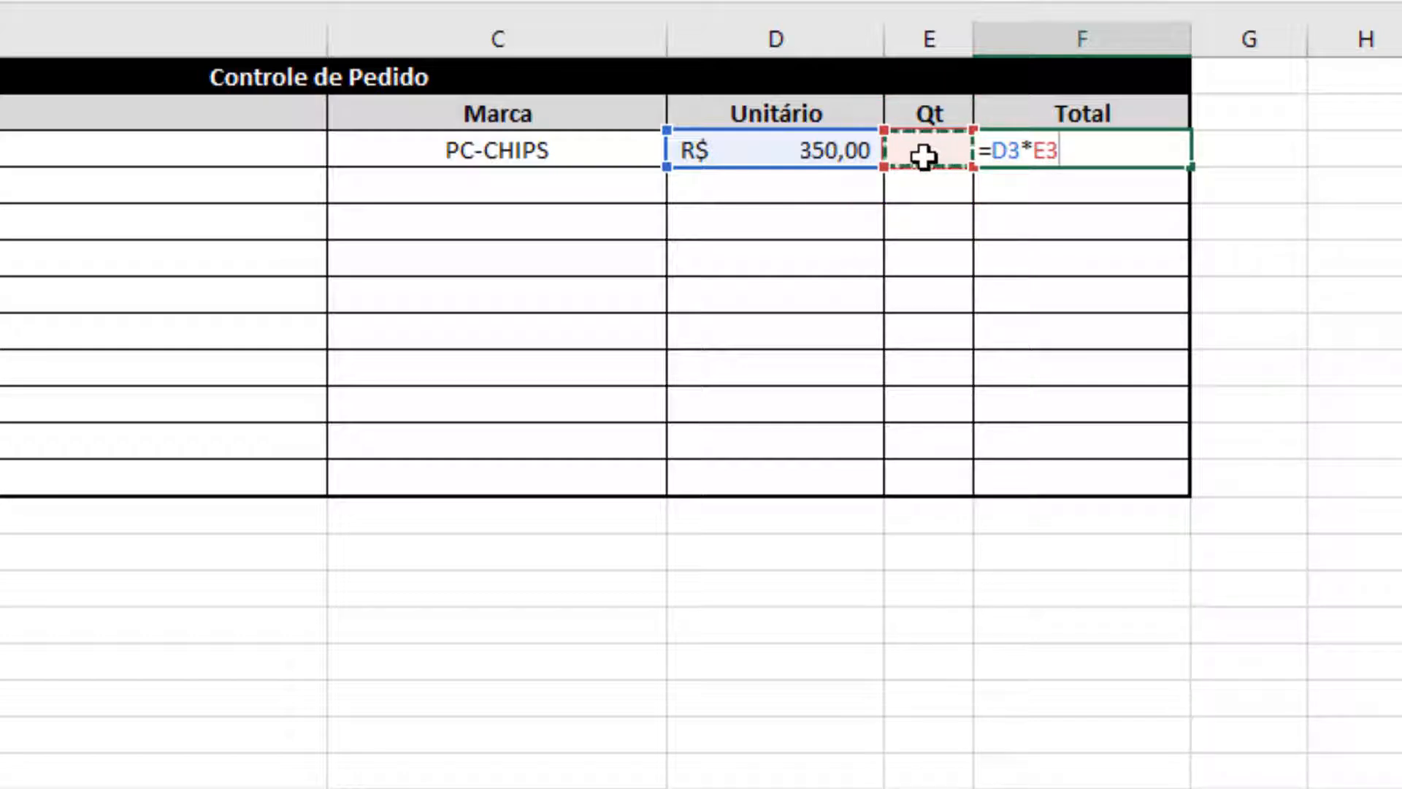
{"action": "key", "text": "Return"}
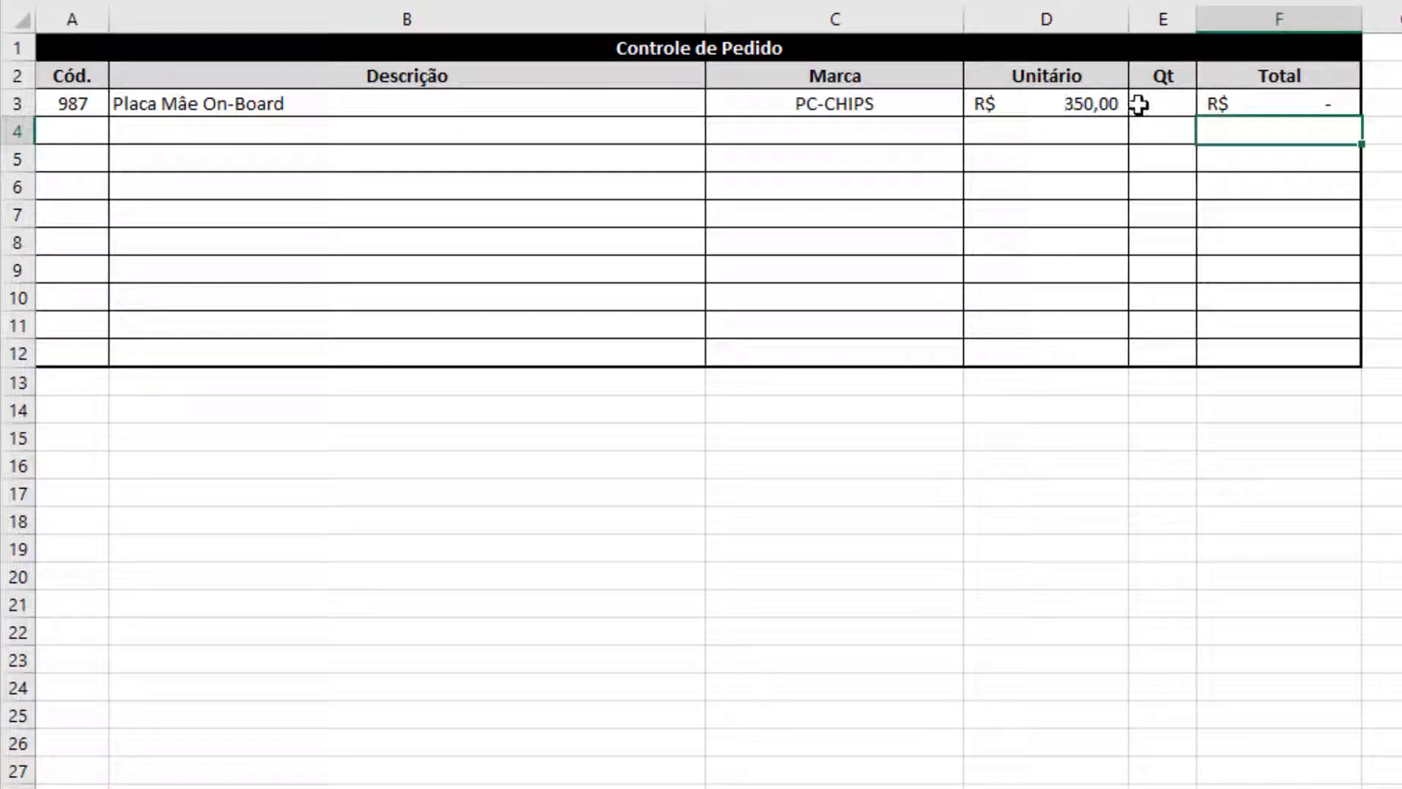
{"action": "left_click", "coordinate": [1156, 102]}
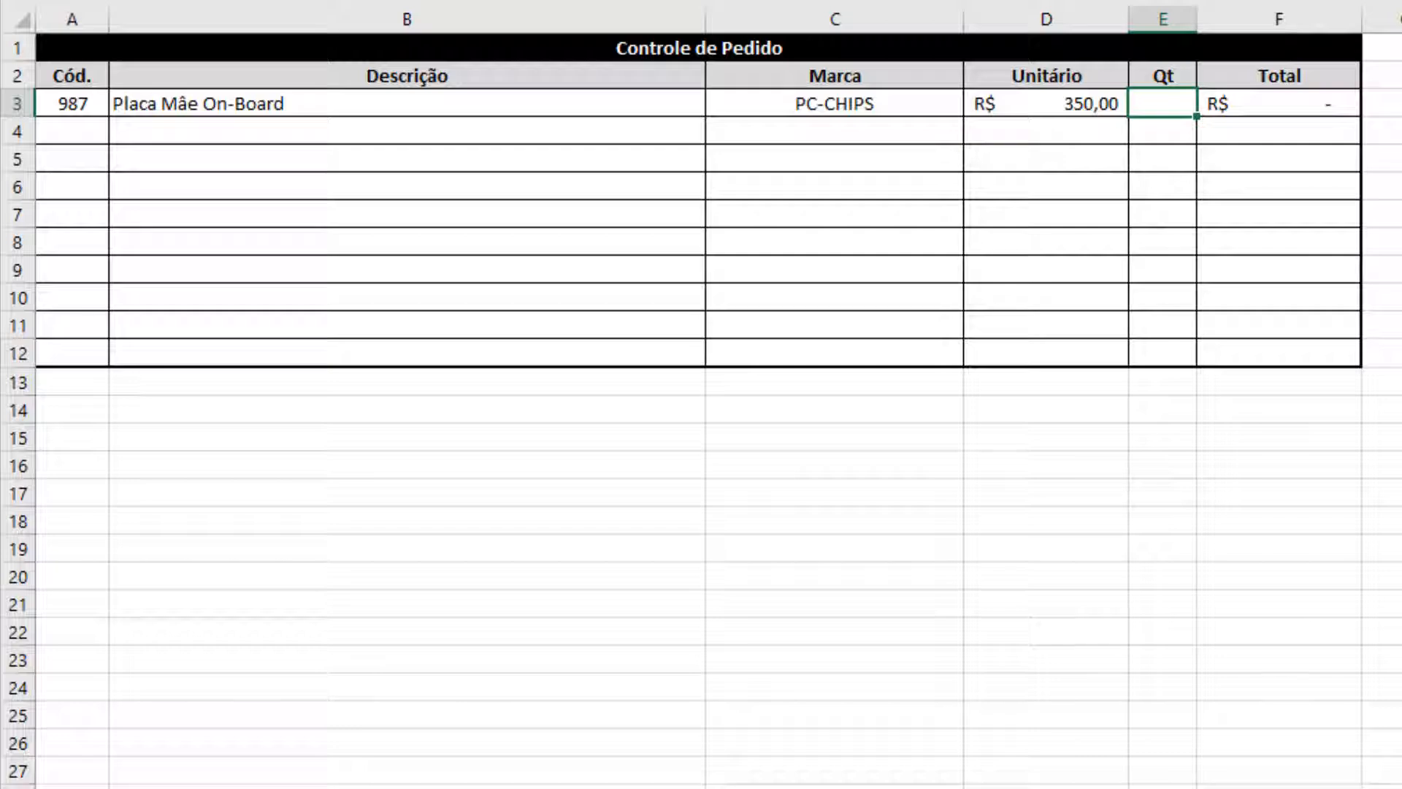
{"action": "key", "text": "Return"}
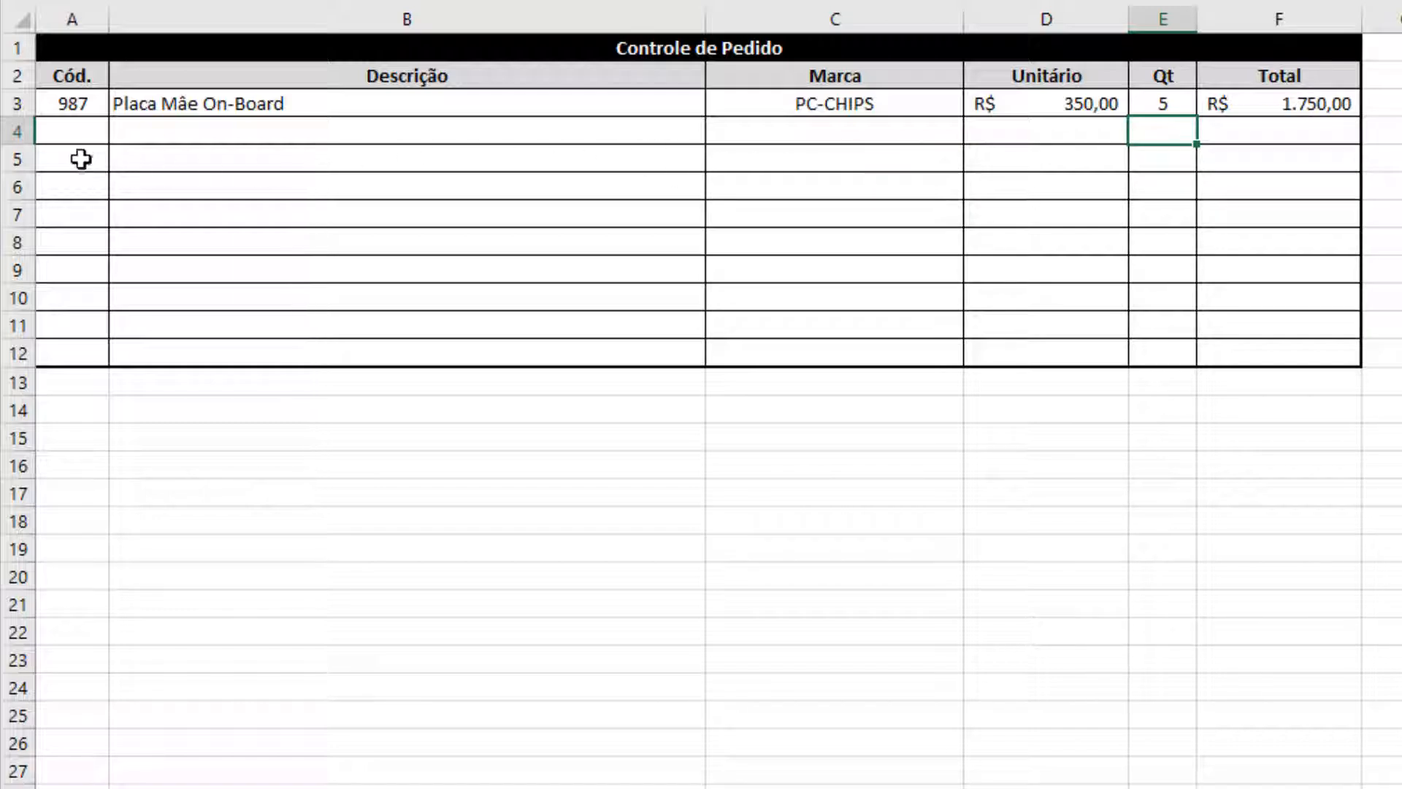
Fill the Descrição formula from B3 down through B12 in the order table
{"action": "left_click", "coordinate": [181, 126]}
{"action": "left_click", "coordinate": [823, 134]}
{"action": "left_click", "coordinate": [1089, 126]}
{"action": "left_click", "coordinate": [1255, 138]}
{"action": "left_click", "coordinate": [330, 140]}
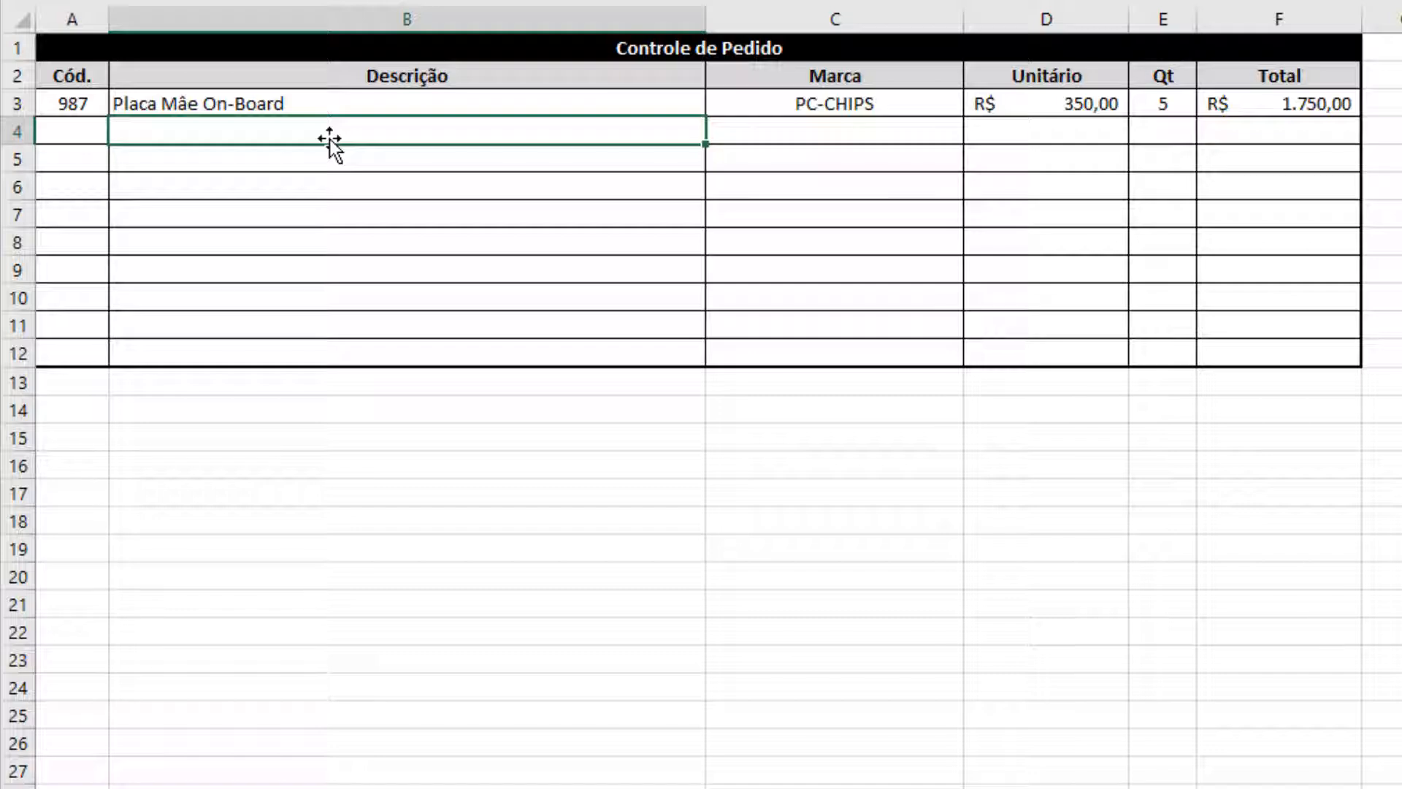
{"action": "left_click", "coordinate": [328, 101]}
{"action": "left_click_drag", "start_coordinate": [704, 115], "coordinate": [700, 367]}
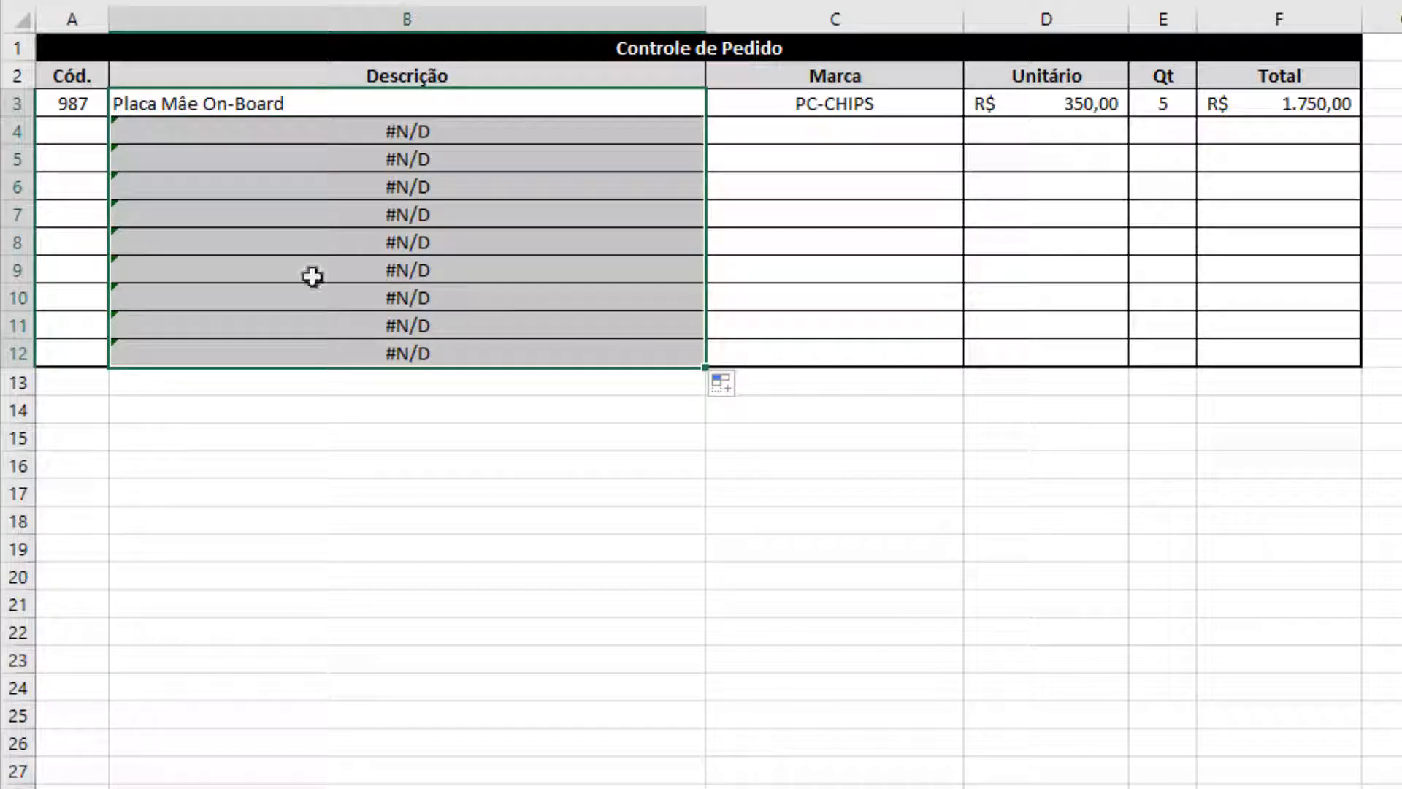
Look up the first product's code on the Lista sheet and enter 152 in Cód. cell A4 of the order table
{"action": "left_click", "coordinate": [60, 127]}
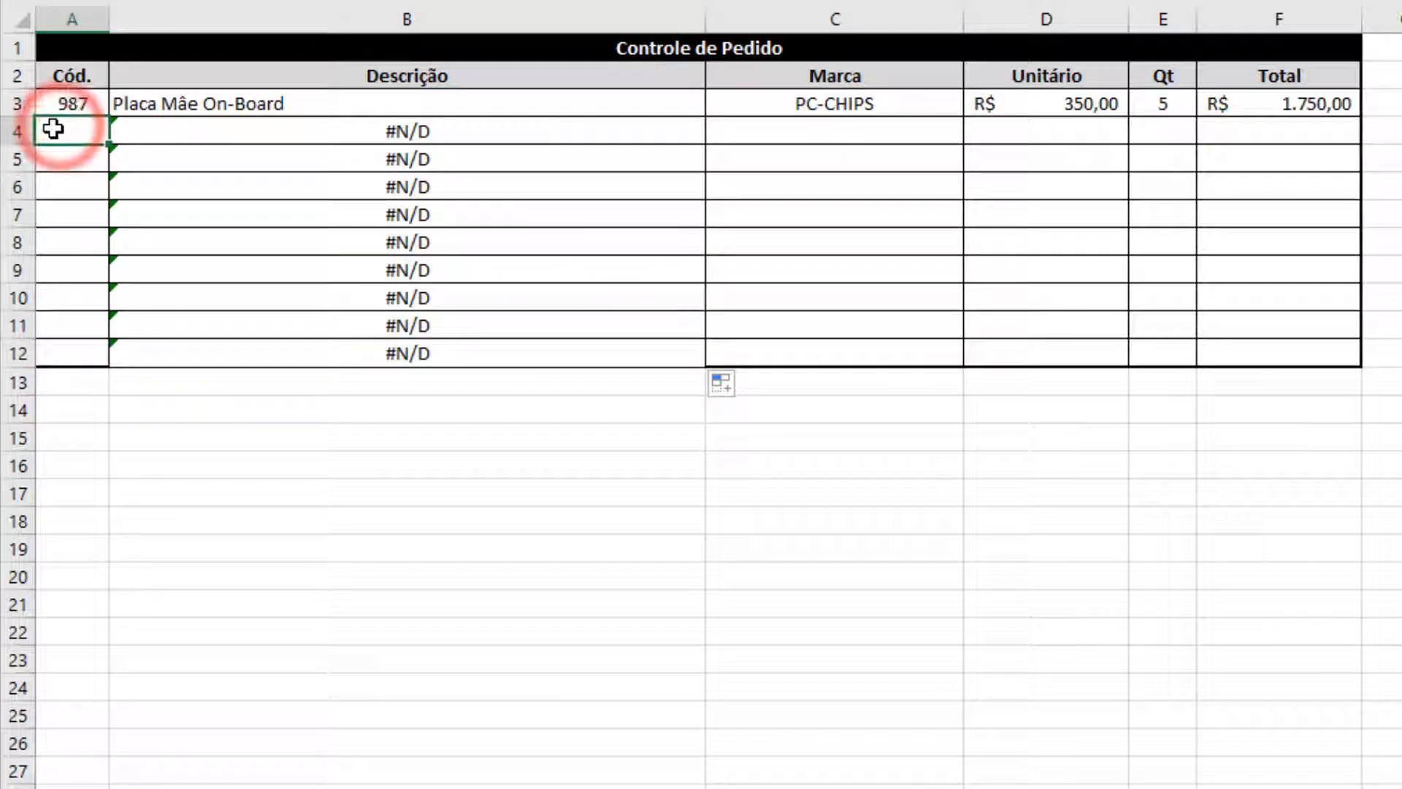
{"action": "left_click", "coordinate": [260, 788]}
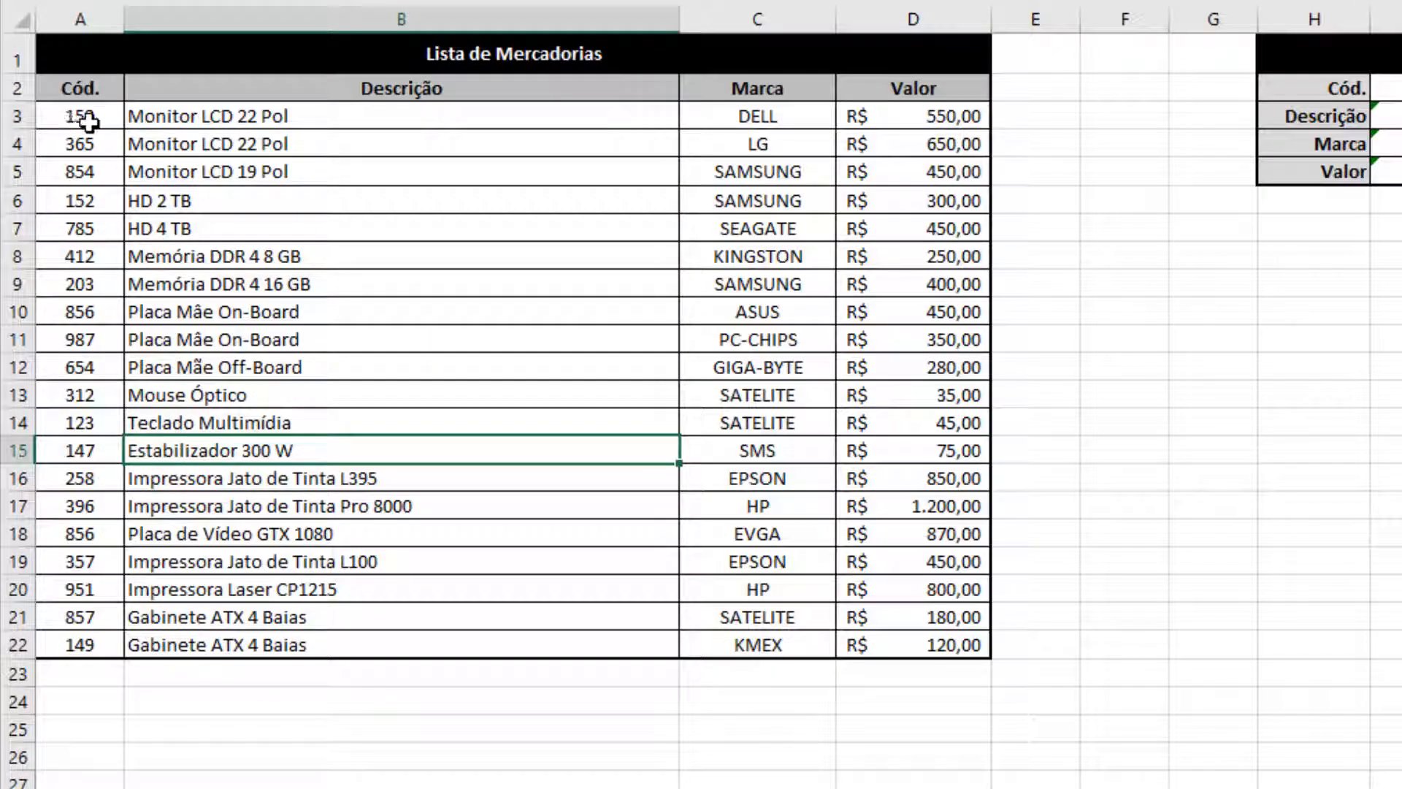
{"action": "key", "text": "ctrl+Page_Down"}
{"action": "type", "text": "152"}
{"action": "key", "text": "Return"}
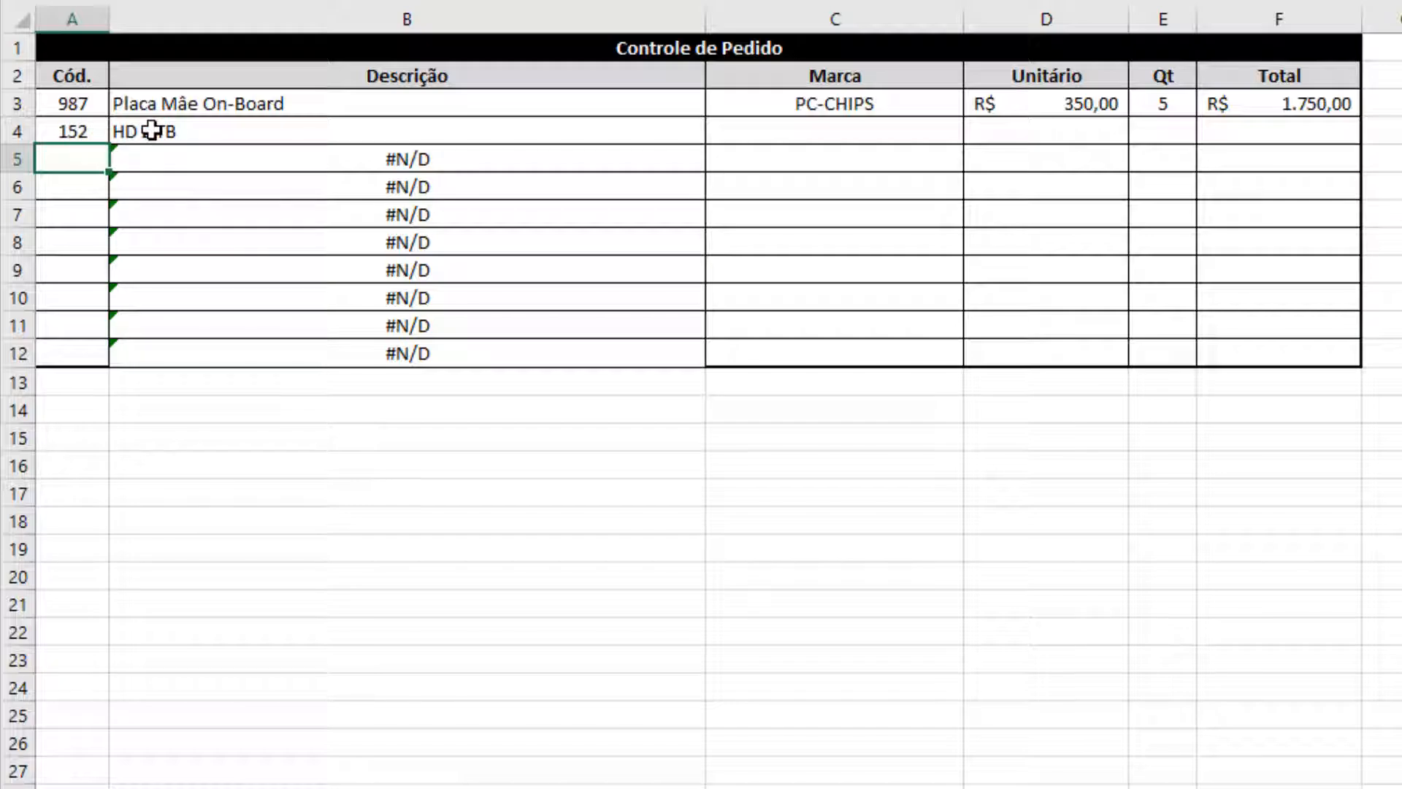
Compare the first code 152 row on the Lista sheet with the description fetched in B4 of the order table
{"action": "key", "text": "ctrl+Page_Up"}
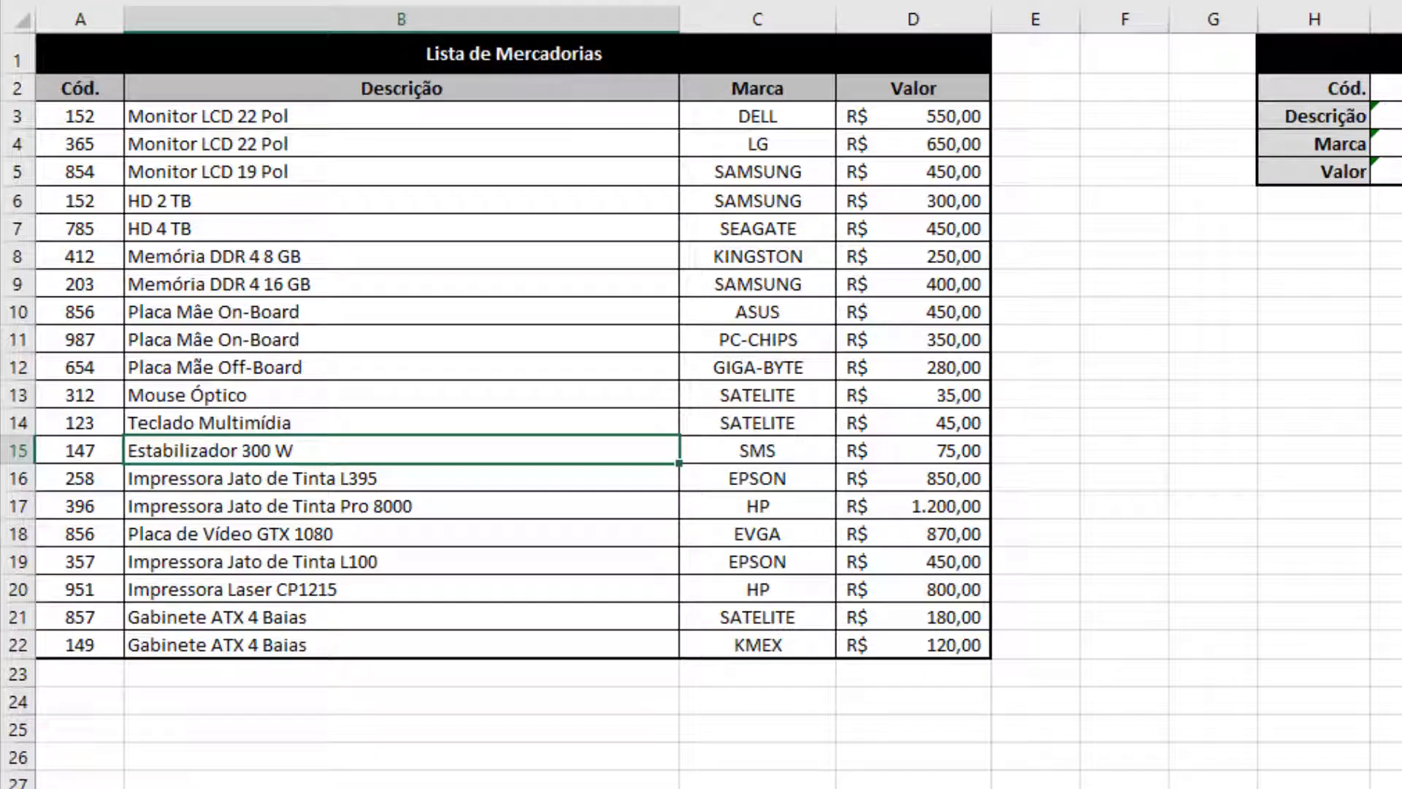
{"action": "left_click", "coordinate": [69, 120]}
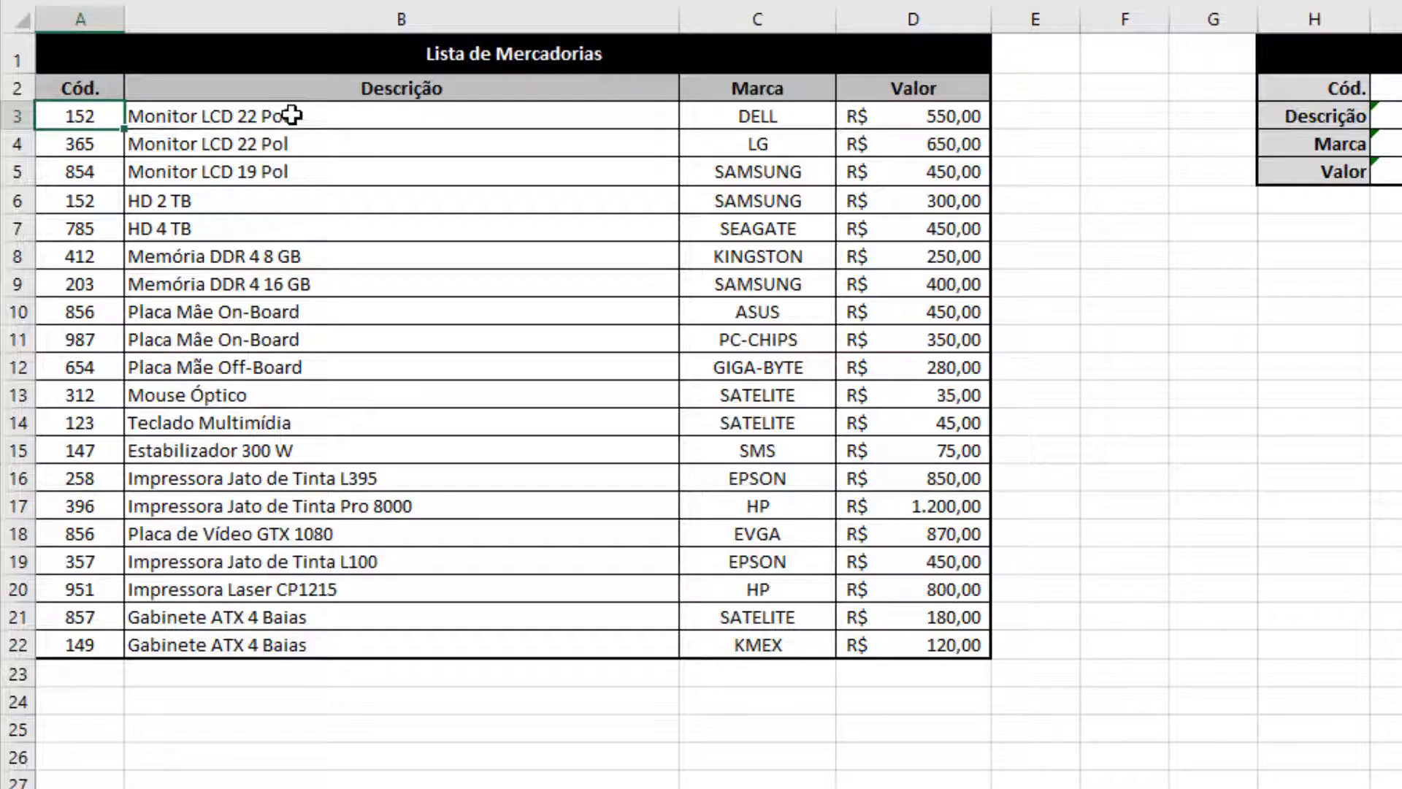
{"action": "left_click", "coordinate": [234, 114]}
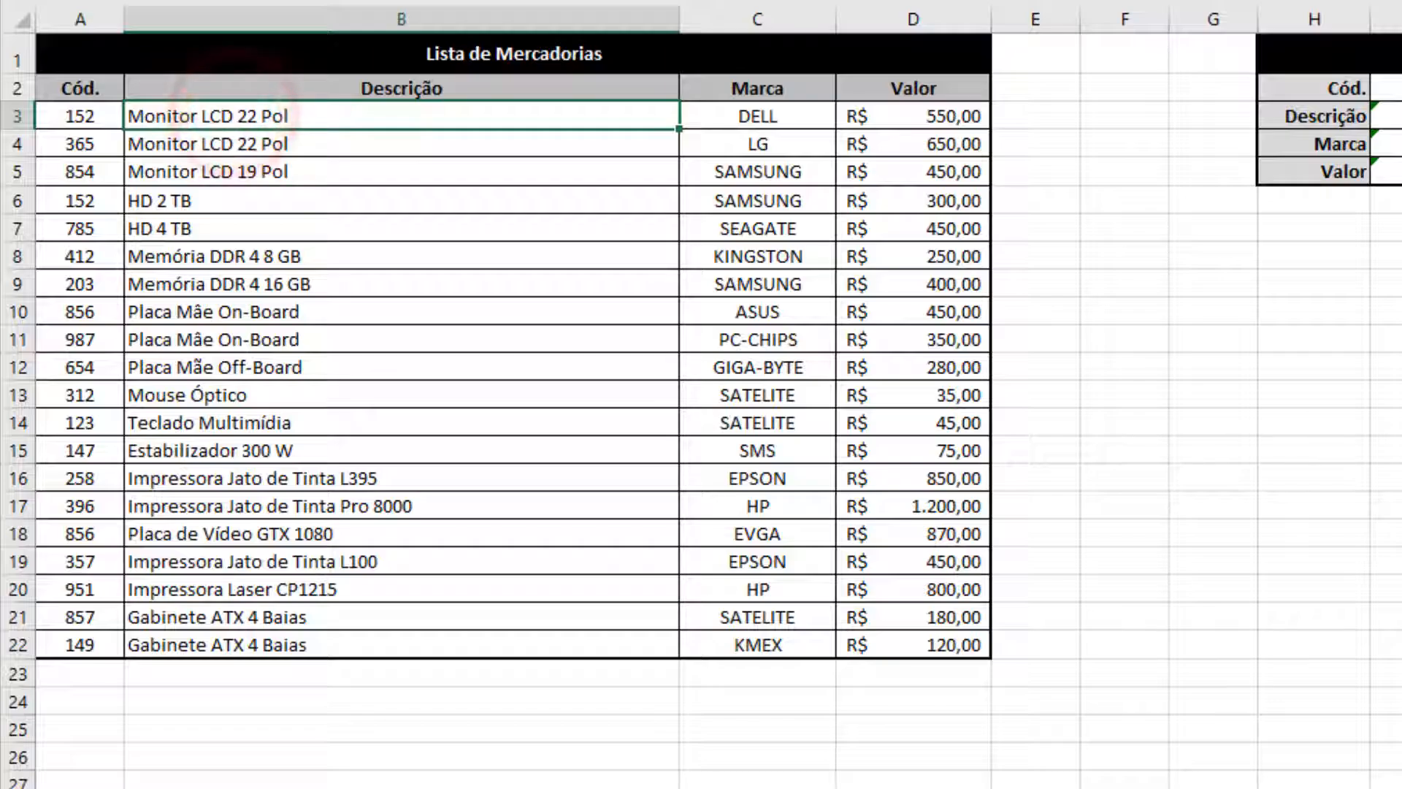
{"action": "key", "text": "ctrl+Page_Down"}
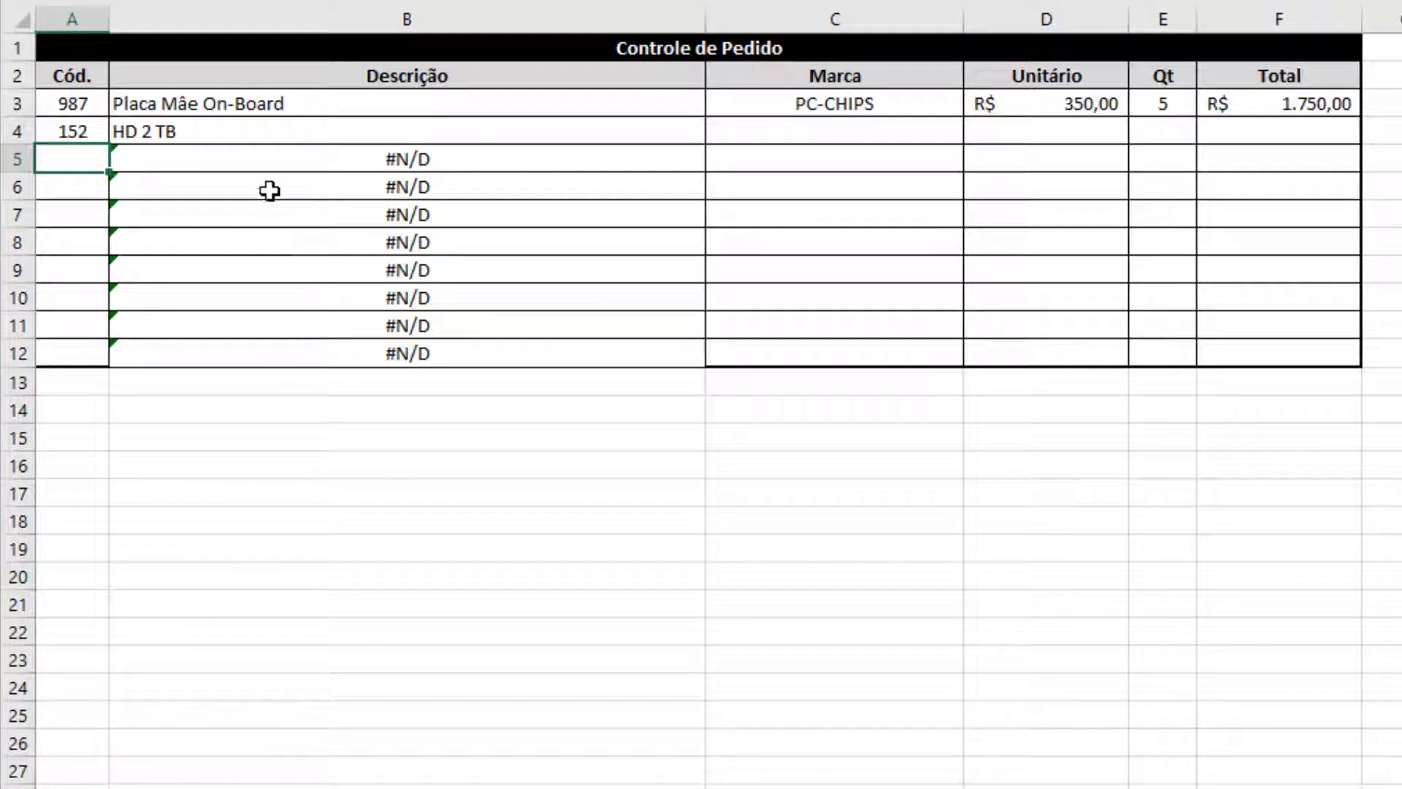
Compare the table ranges in the B3 and B4 formulas, and select A3:D22 on Lista to examine the original lookup range
{"action": "left_click", "coordinate": [219, 102]}
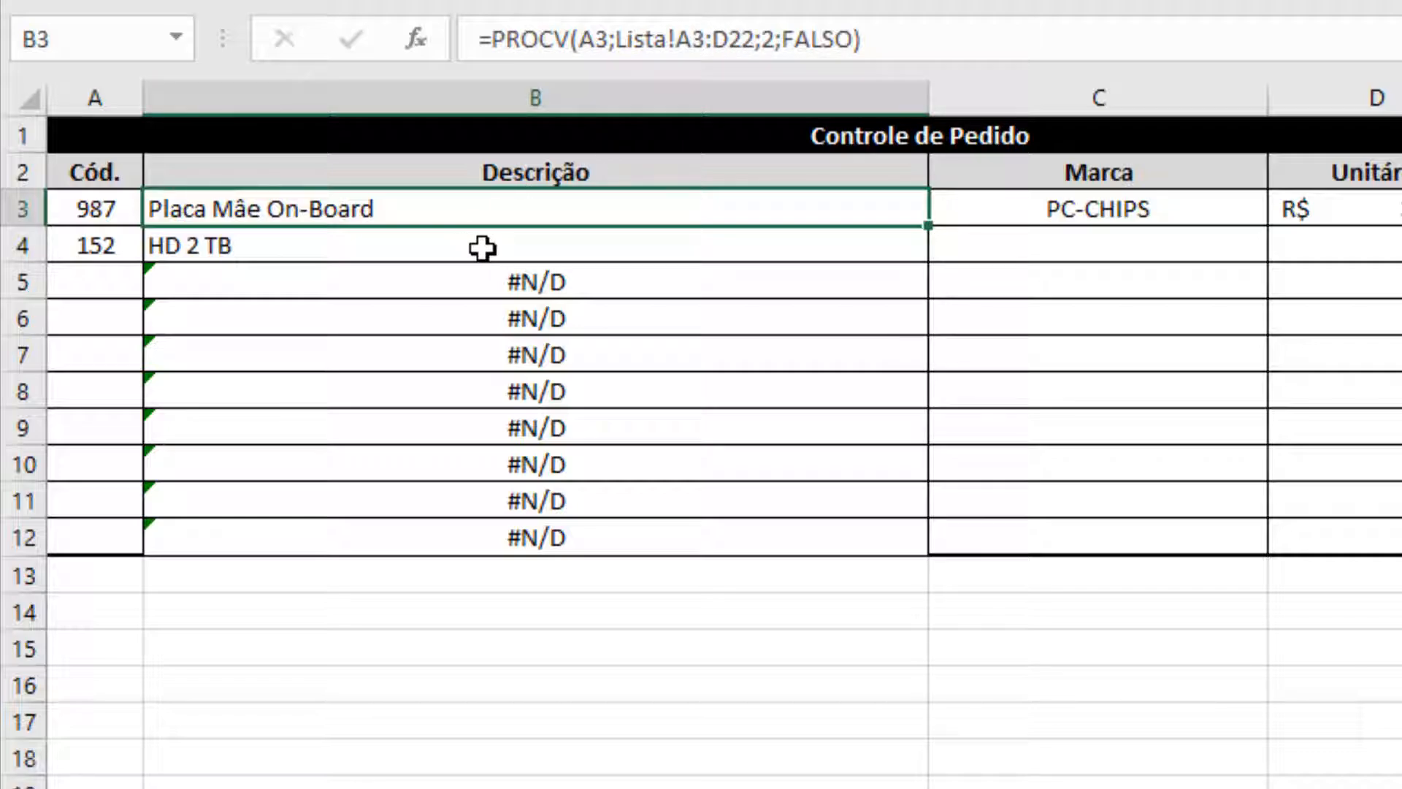
{"action": "left_click", "coordinate": [533, 246]}
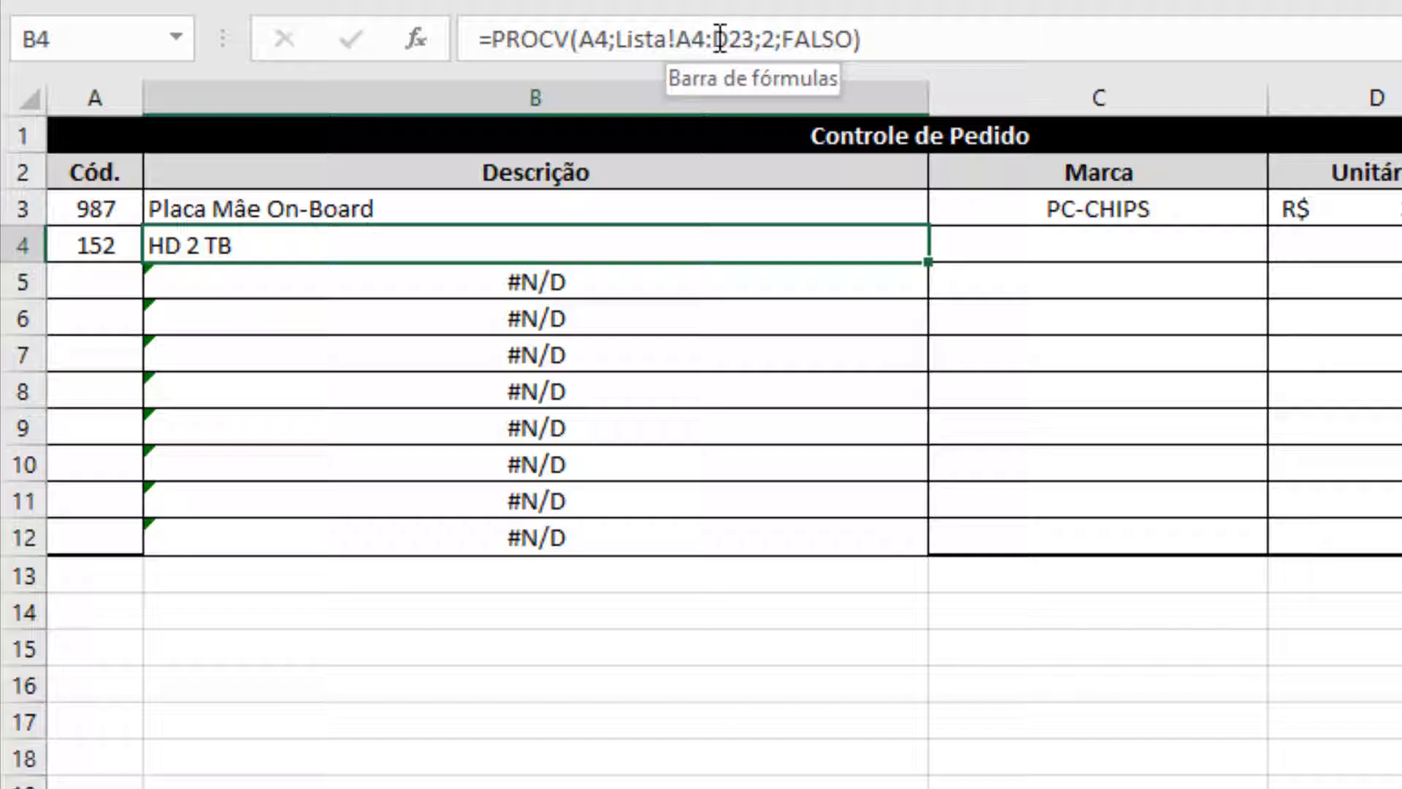
{"action": "left_click", "coordinate": [553, 206]}
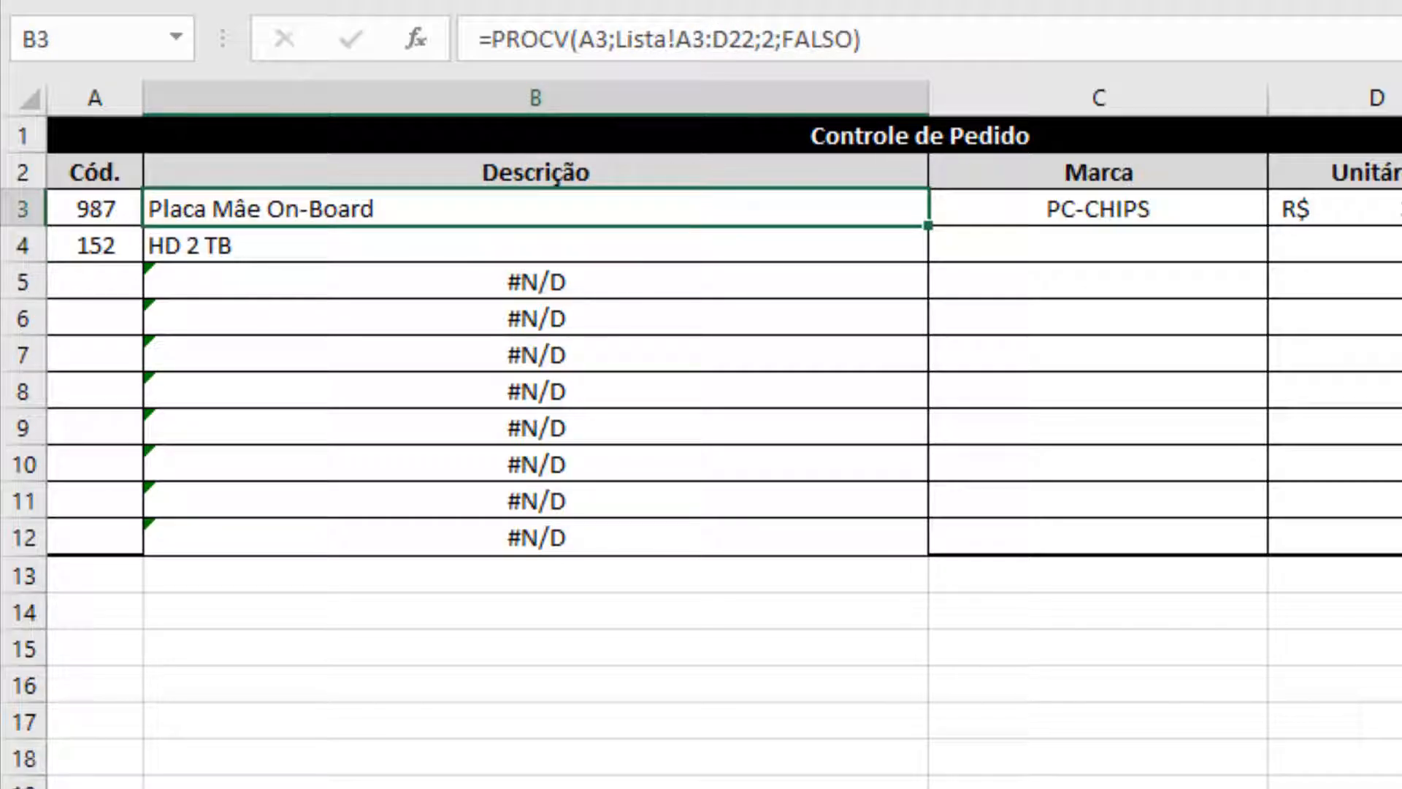
{"action": "left_click", "coordinate": [155, 787]}
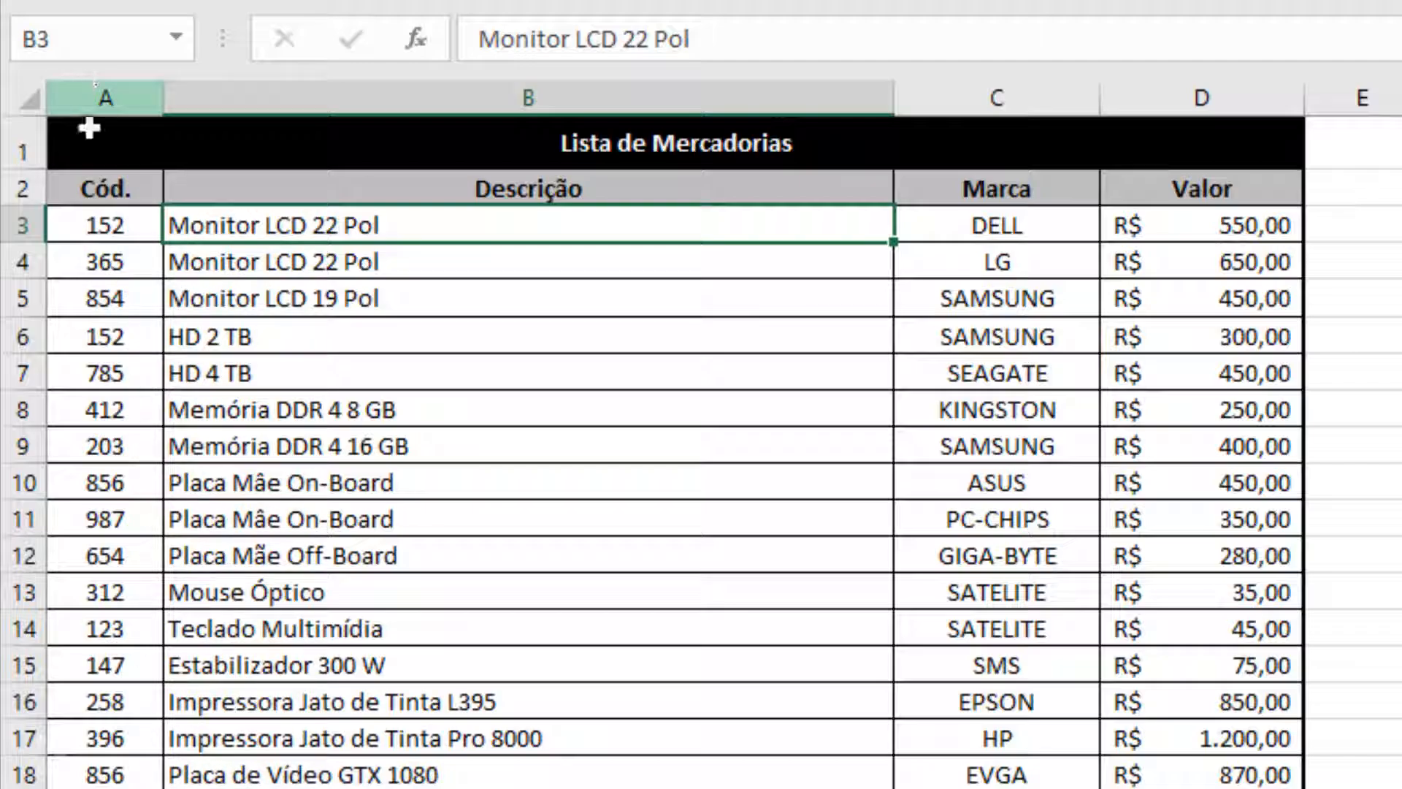
{"action": "left_click_drag", "start_coordinate": [99, 225], "coordinate": [1229, 788]}
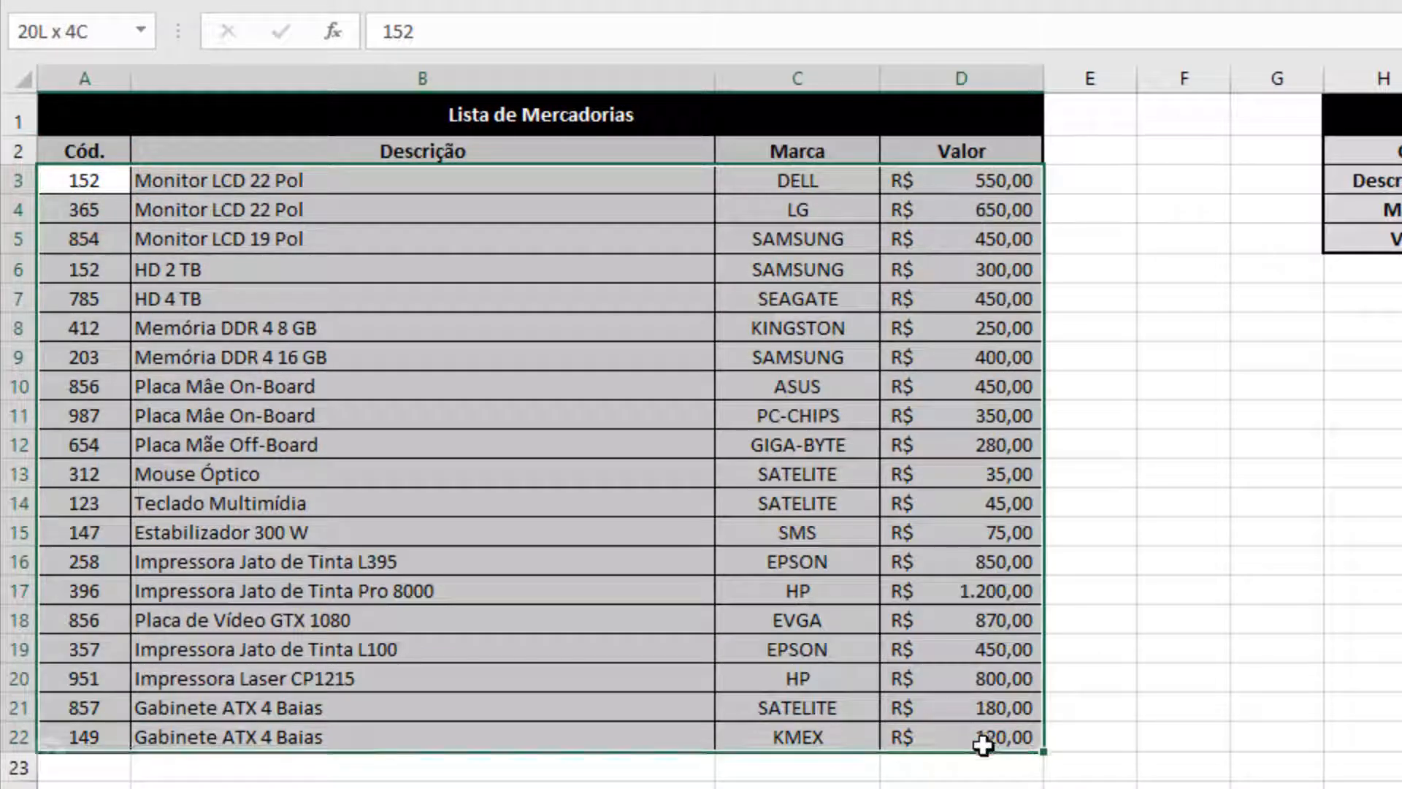
{"action": "left_click_drag", "start_coordinate": [983, 745], "coordinate": [982, 743]}
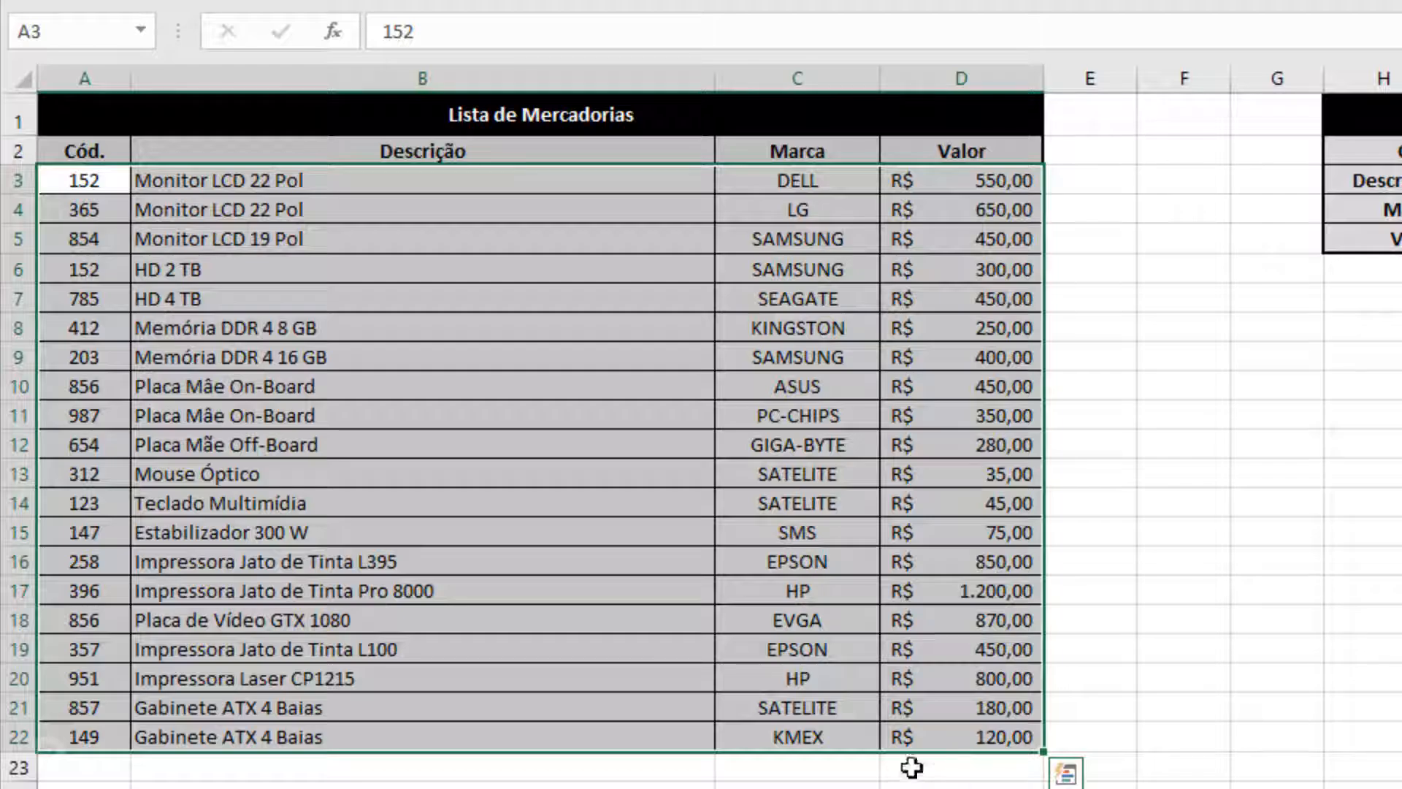
Select A4:D23 on Lista to examine the shifted lookup range used by the copied formula
{"action": "left_click_drag", "start_coordinate": [95, 211], "coordinate": [971, 764]}
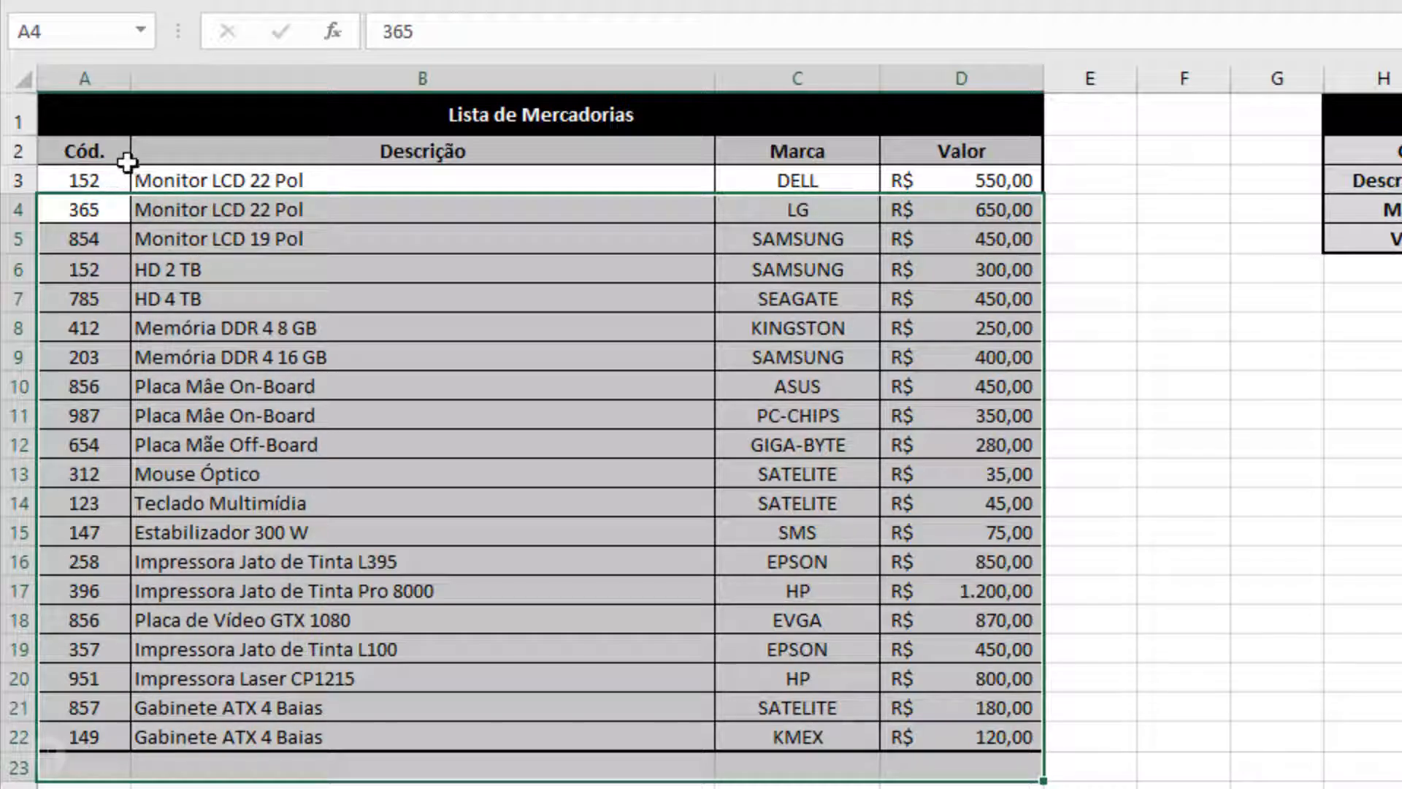
{"action": "left_click", "coordinate": [168, 110]}
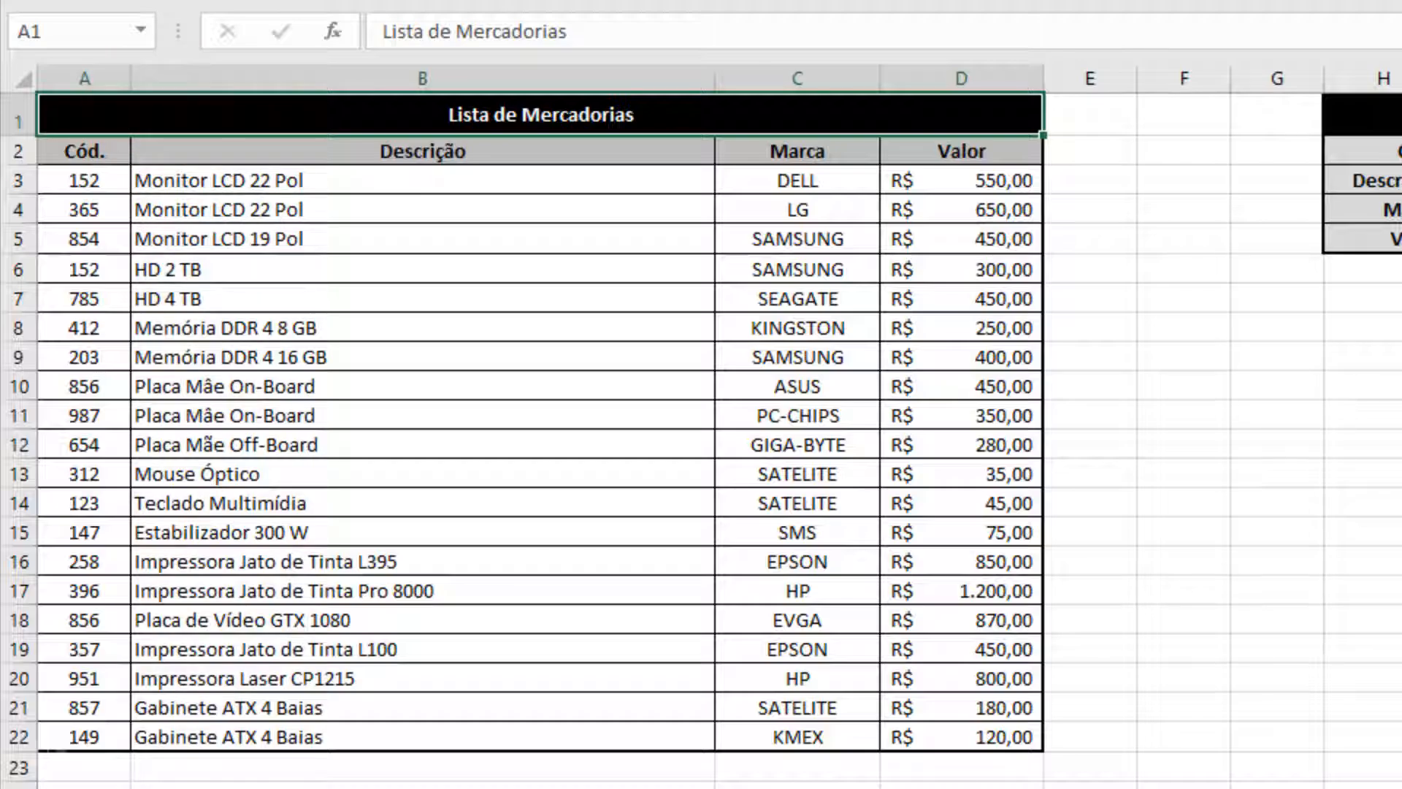
Clear the copied Descrição formulas from B4:B12 in the order table
{"action": "left_click", "coordinate": [334, 786]}
{"action": "left_click_drag", "start_coordinate": [286, 192], "coordinate": [328, 431]}
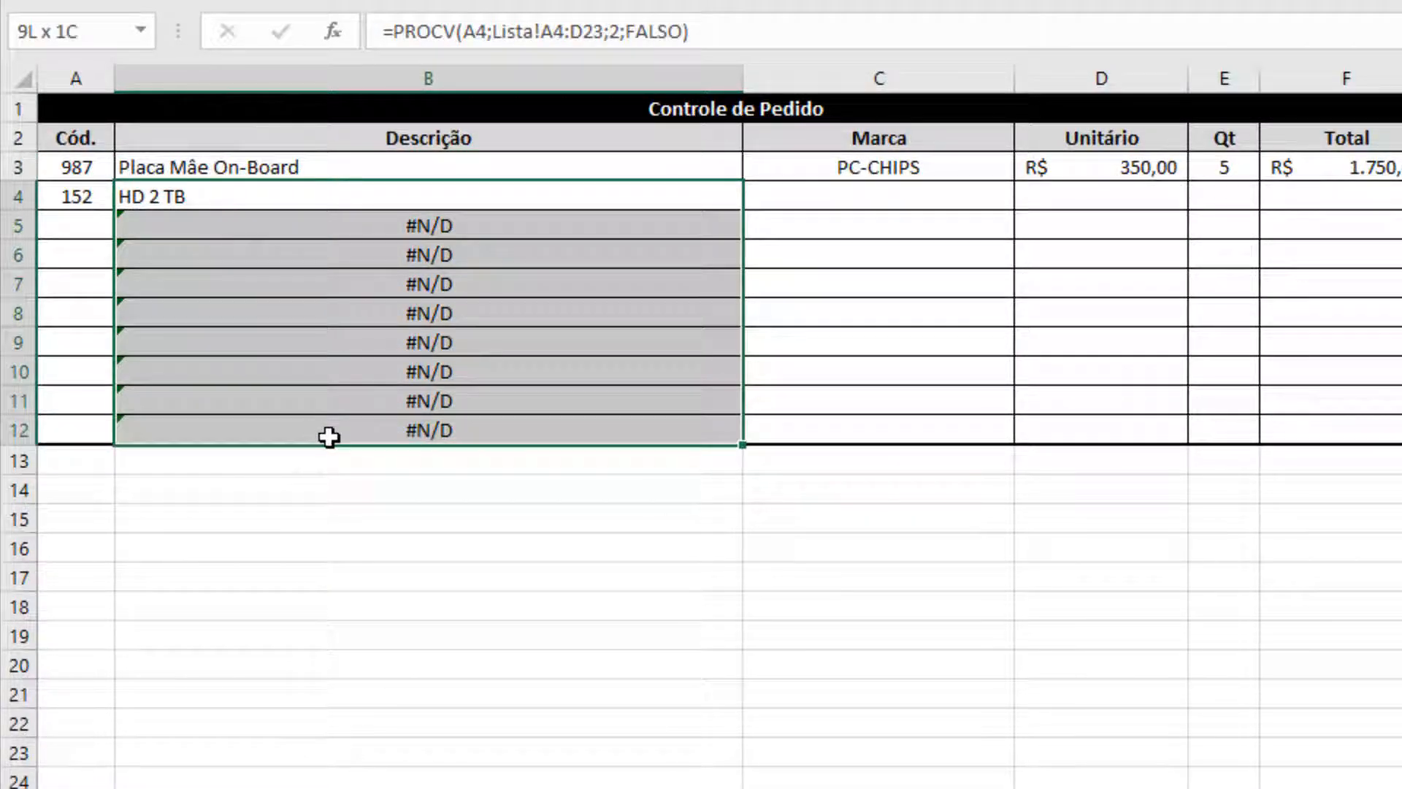
{"action": "key", "text": "Delete"}
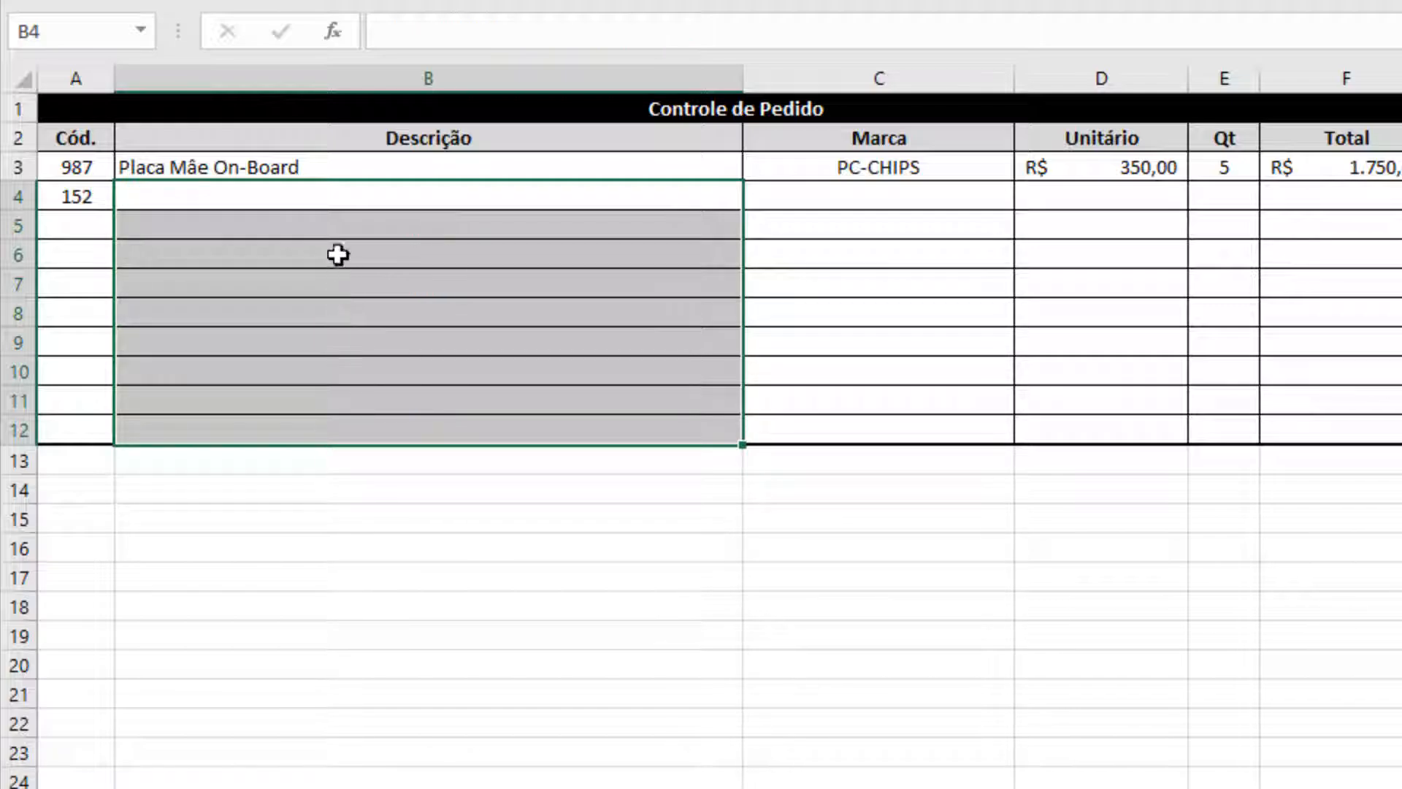
{"action": "left_click", "coordinate": [324, 195]}
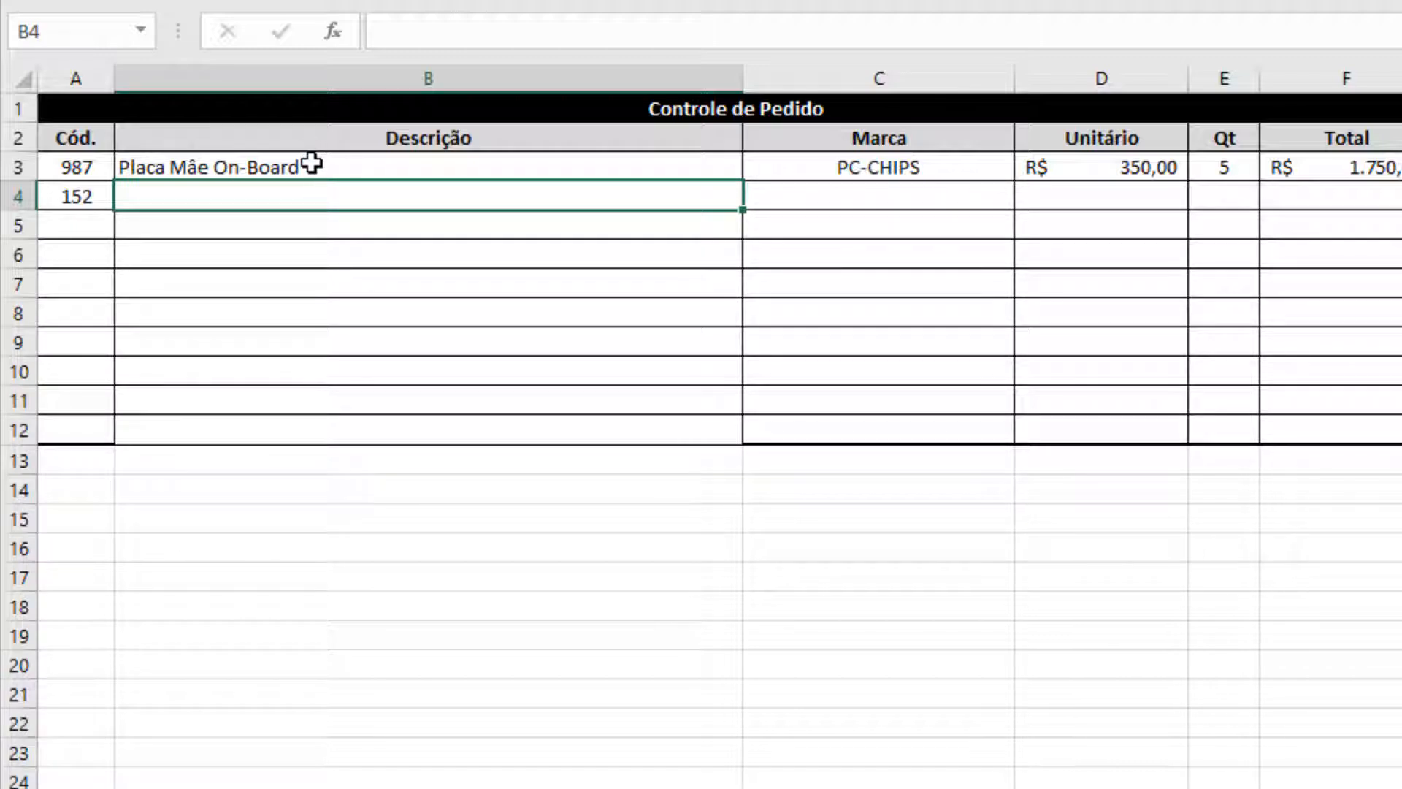
Clear the first order row's Descrição, Marca and Unitário formulas in B3, C3 and D3
{"action": "left_click", "coordinate": [312, 163]}
{"action": "key", "text": "Delete"}
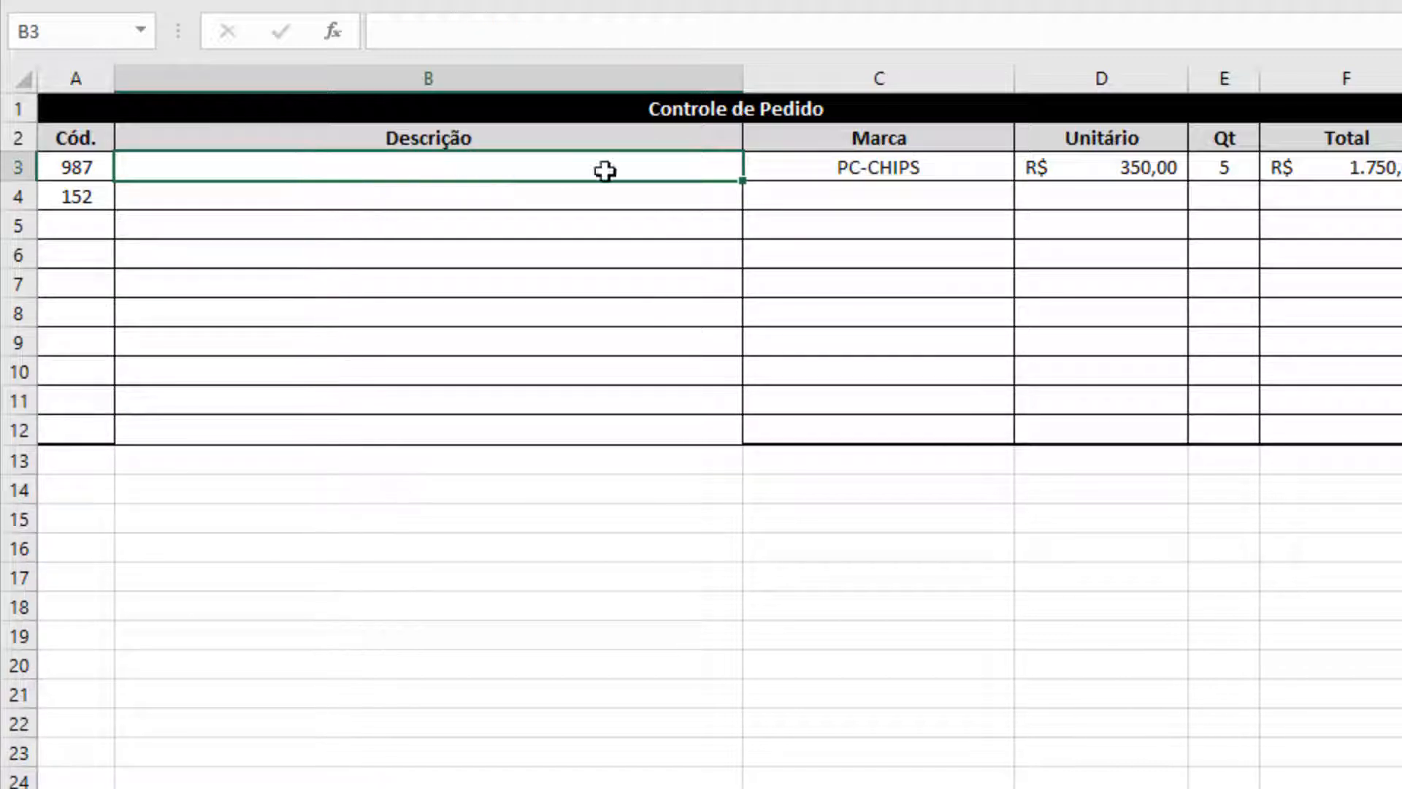
{"action": "left_click", "coordinate": [886, 171]}
{"action": "key", "text": "Delete"}
{"action": "left_click", "coordinate": [1107, 171]}
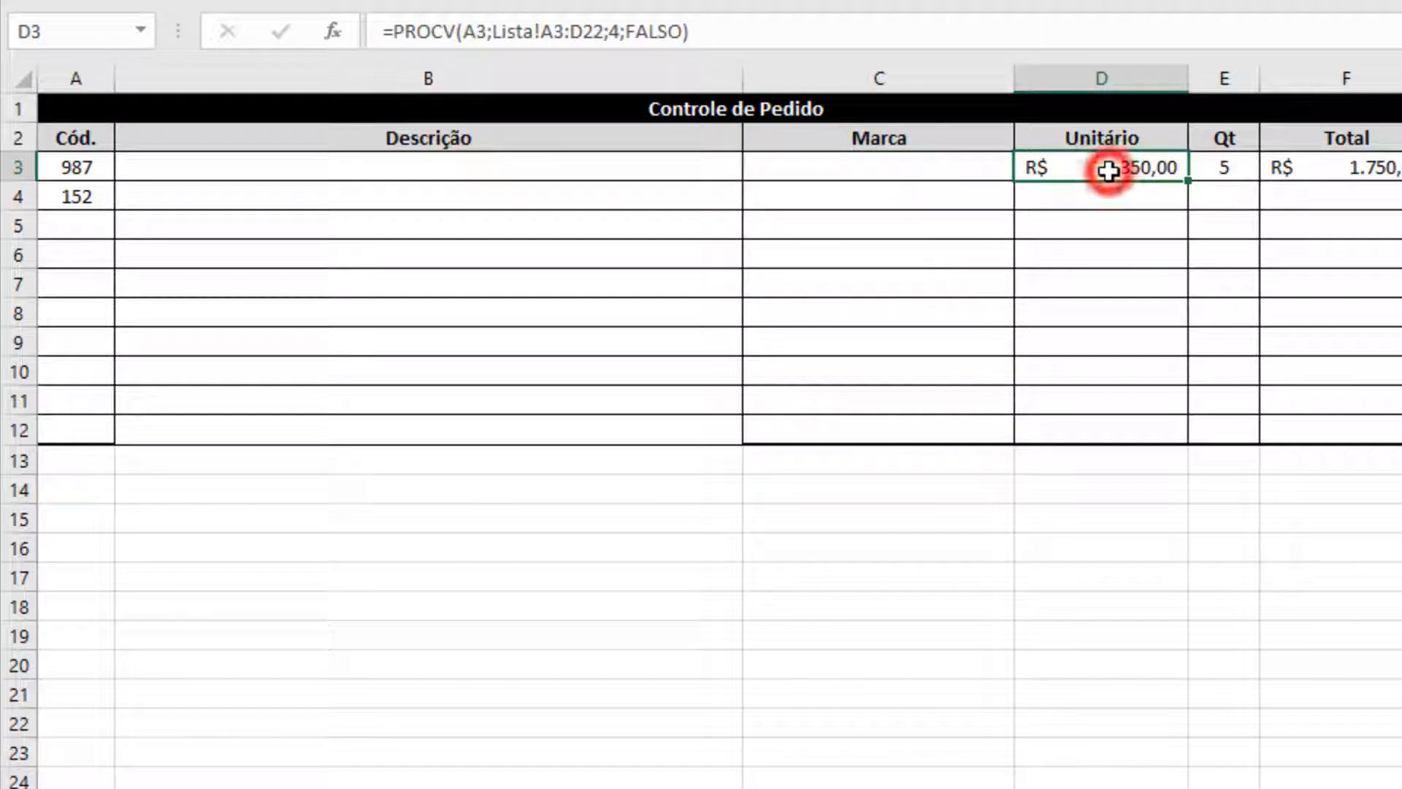
{"action": "key", "text": "Delete"}
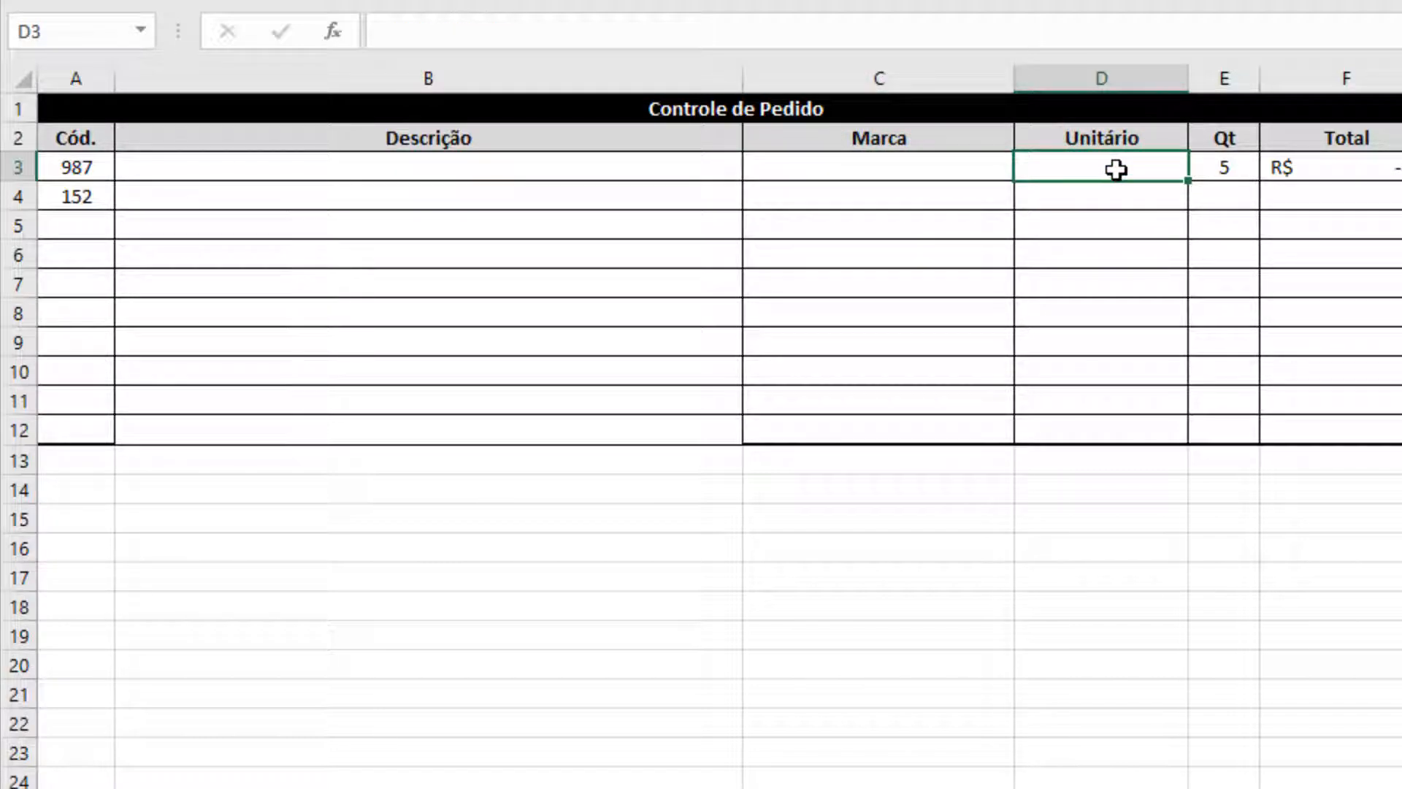
Begin a PROCV formula in B3 with A3 as the lookup value and Lista!A3:D22 as the table range
{"action": "left_click", "coordinate": [388, 164]}
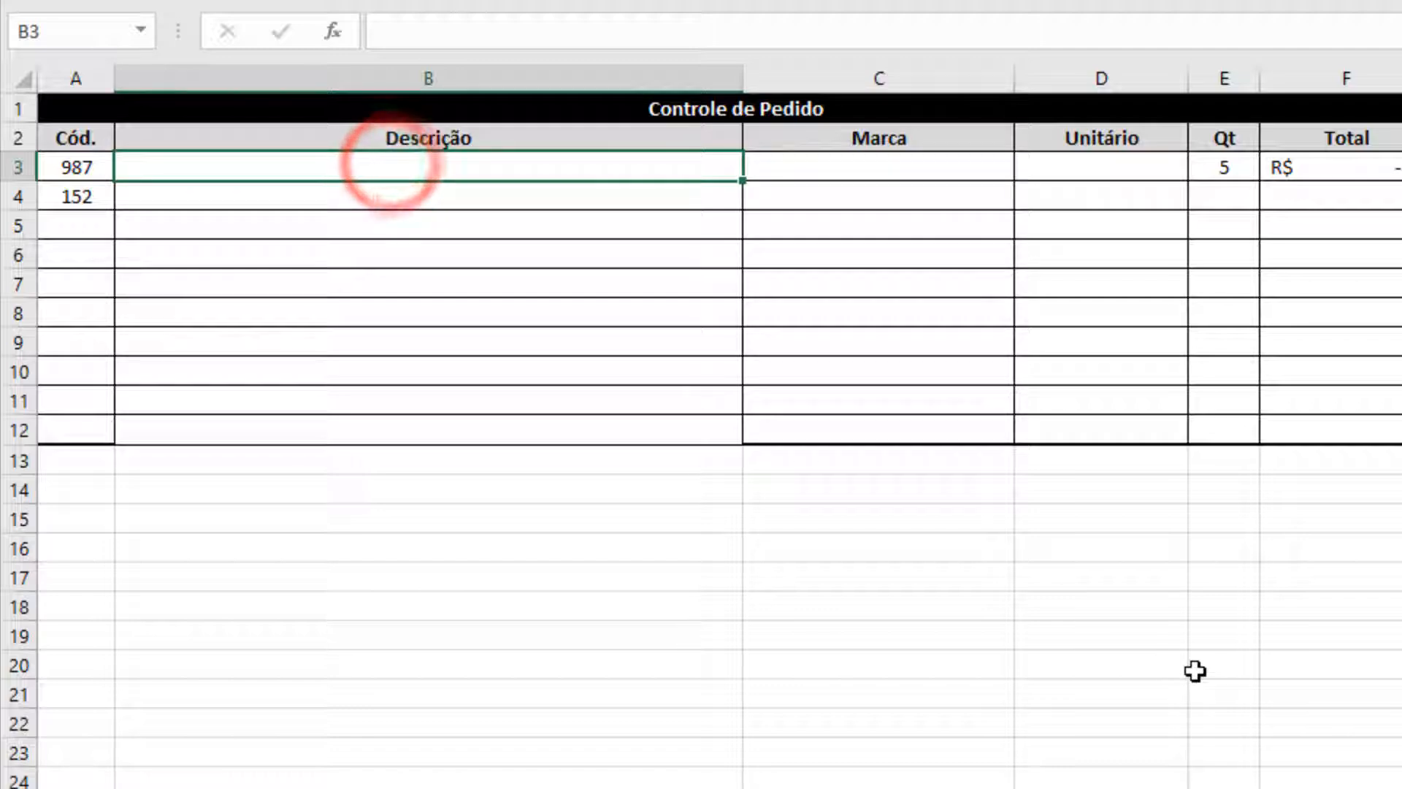
{"action": "type", "text": "=PR"}
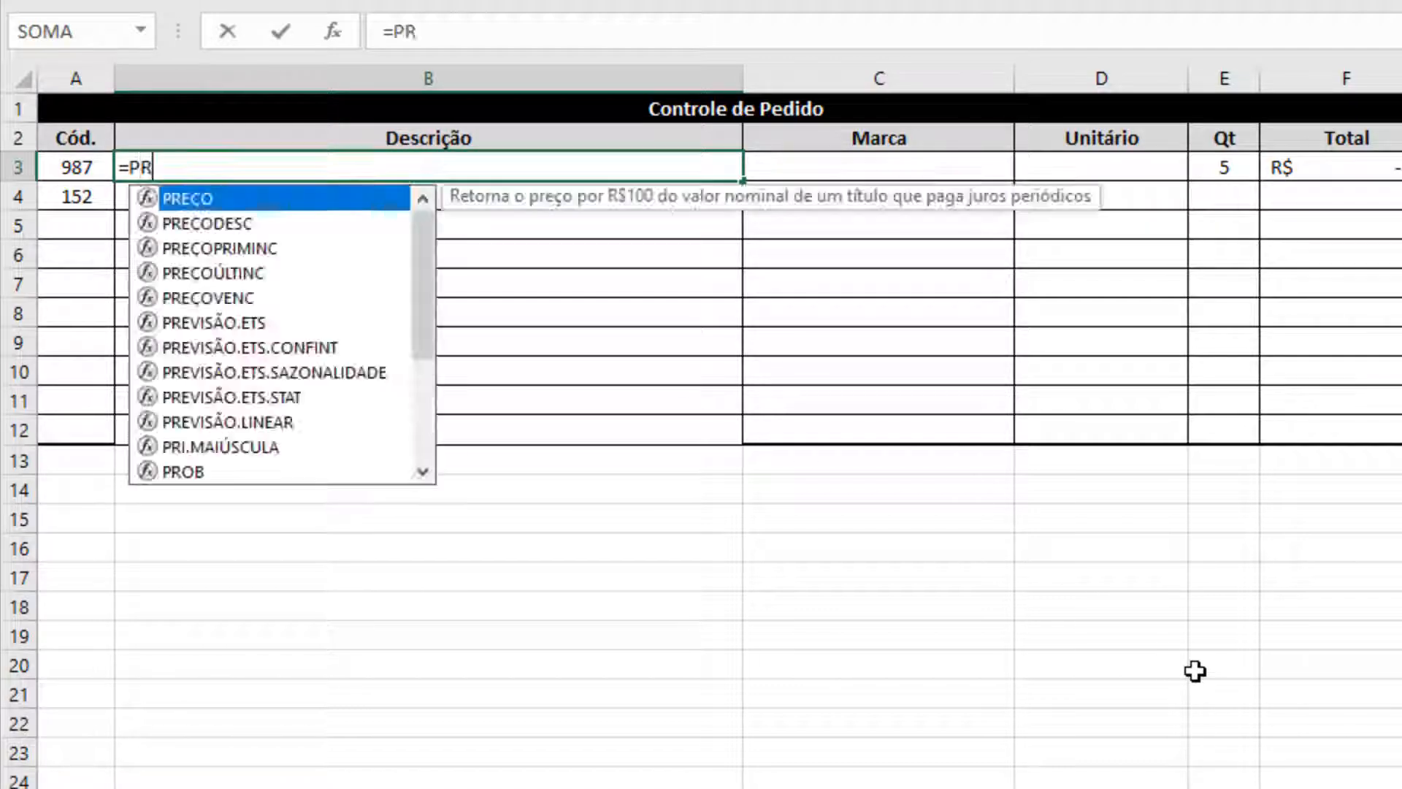
{"action": "type", "text": "OCV("}
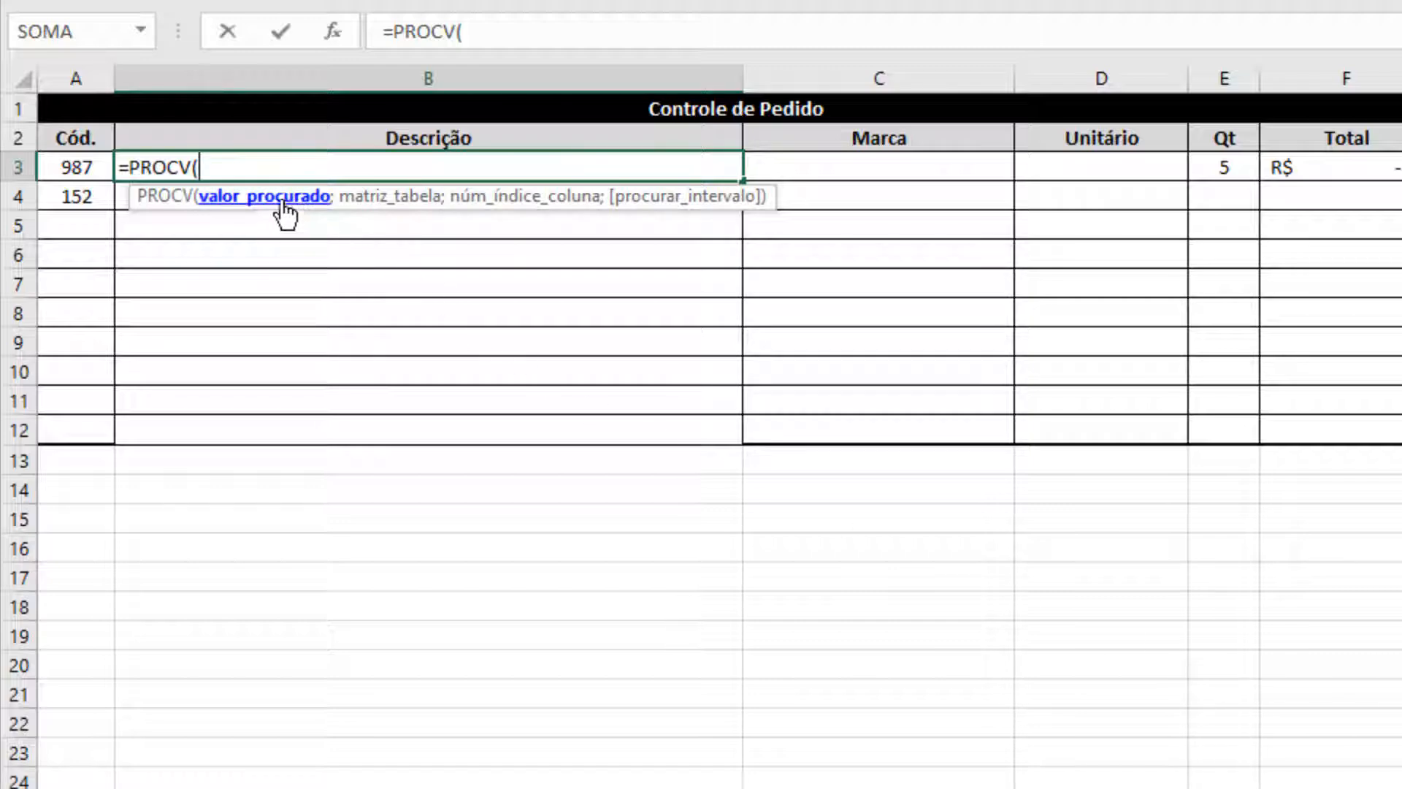
{"action": "left_click", "coordinate": [69, 168]}
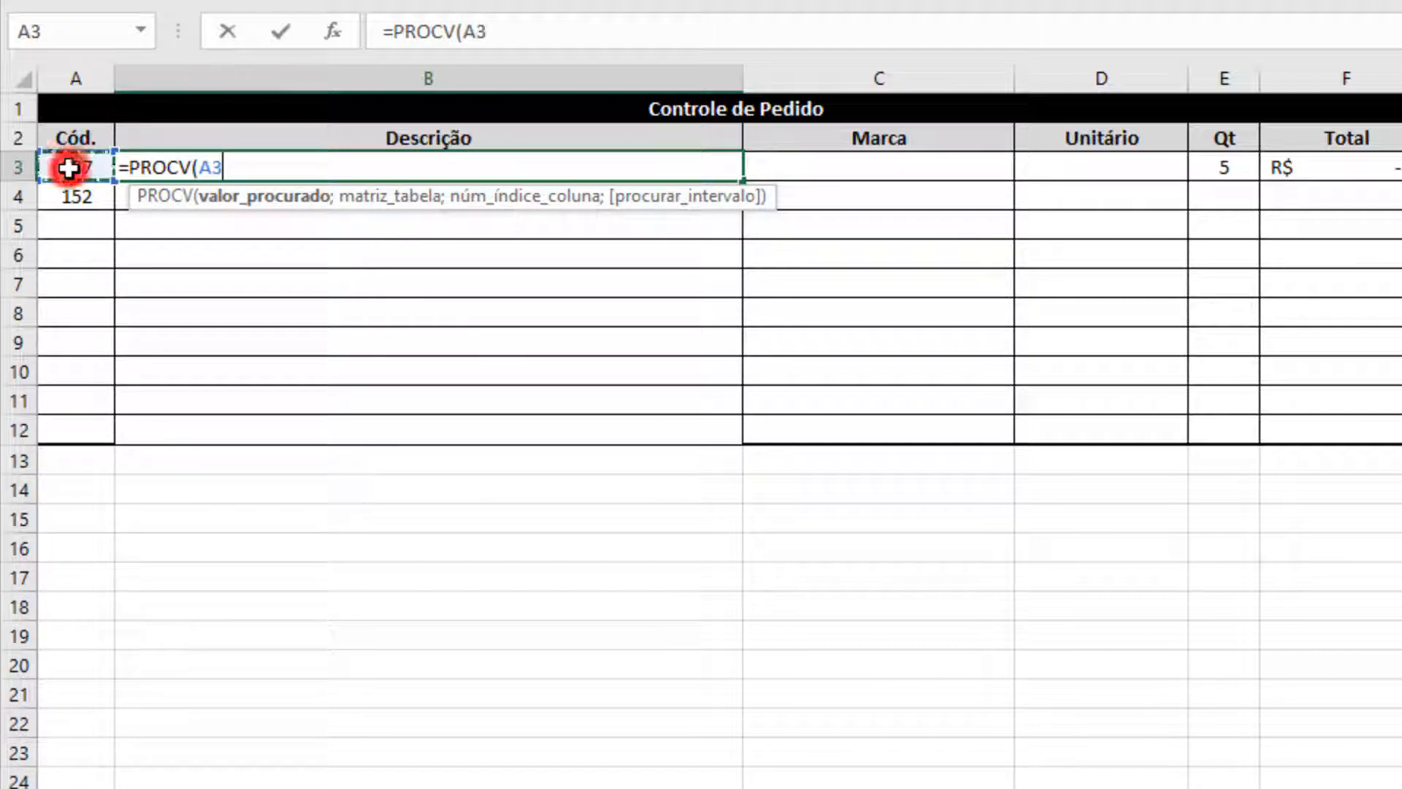
{"action": "type", "text": ";"}
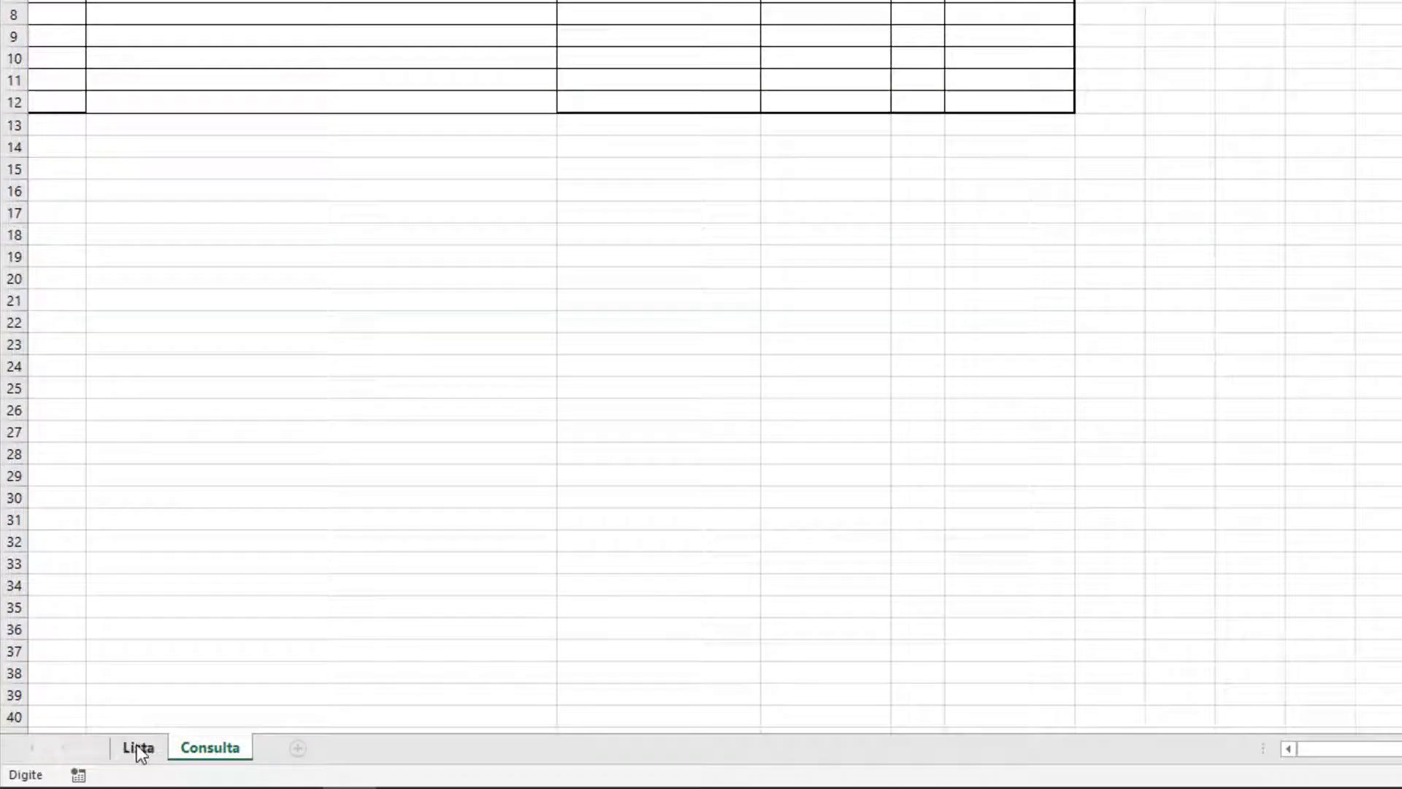
{"action": "left_click", "coordinate": [138, 748]}
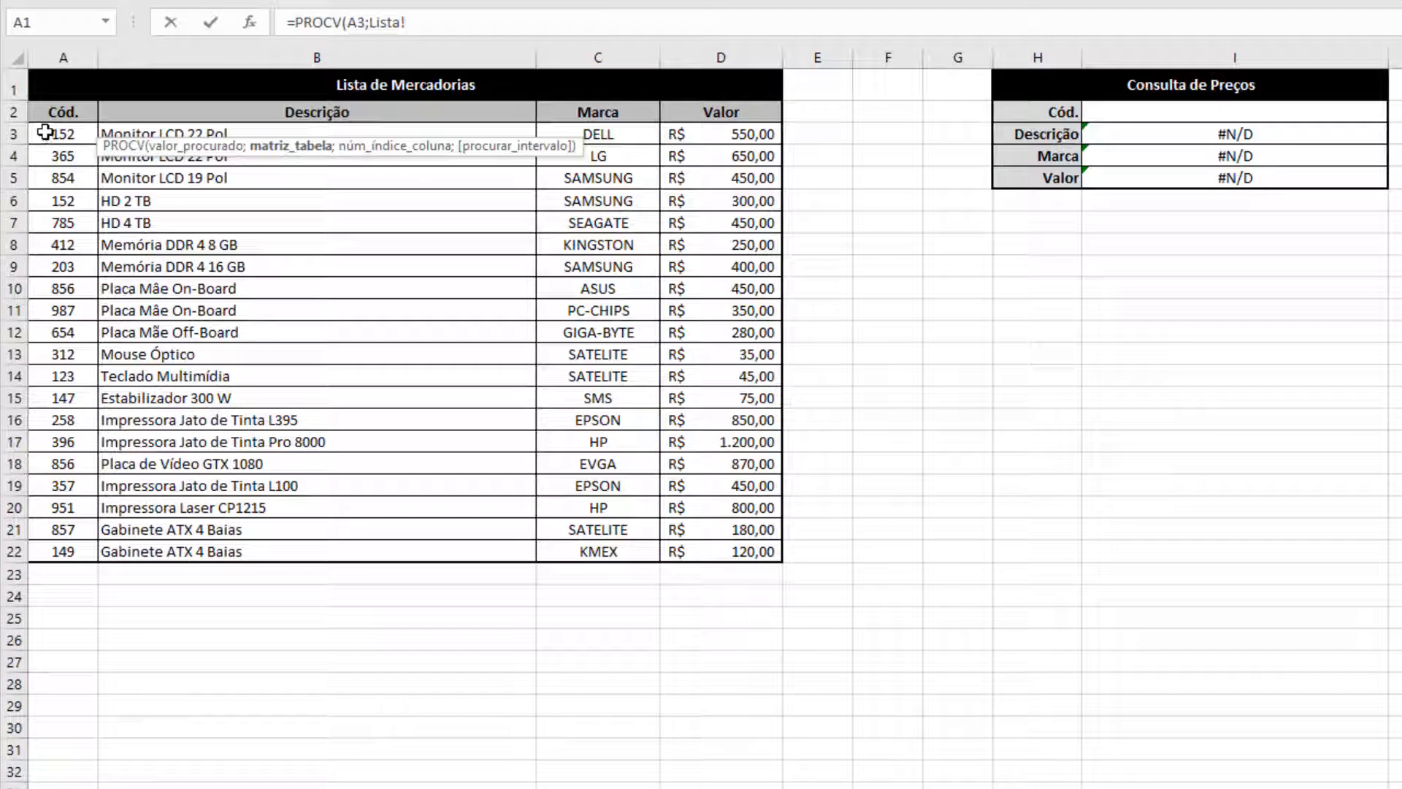
{"action": "left_click_drag", "start_coordinate": [45, 131], "coordinate": [713, 552]}
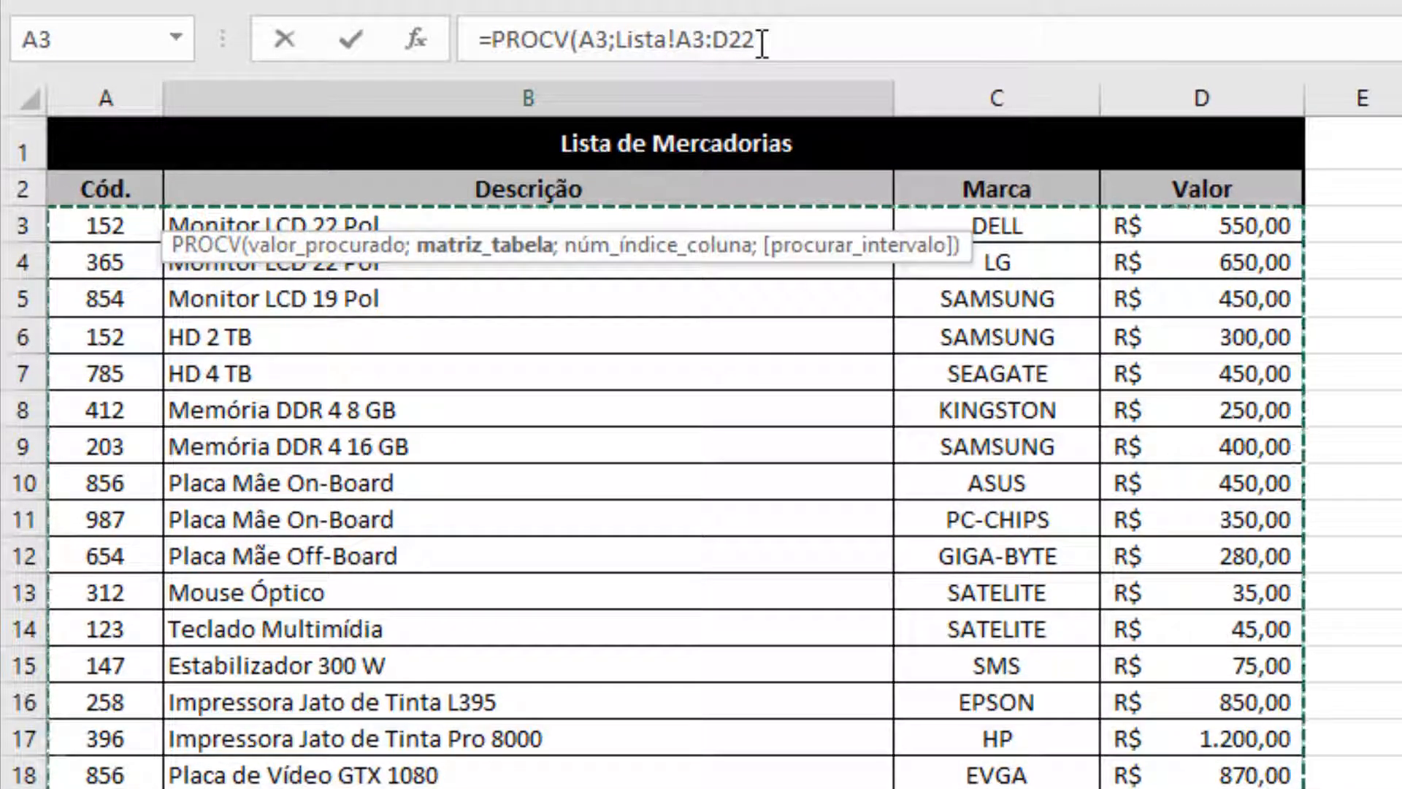
Make the table range in the B3 formula absolute as Lista!$A$3:$D$22
{"action": "left_click_drag", "start_coordinate": [680, 40], "coordinate": [787, 50]}
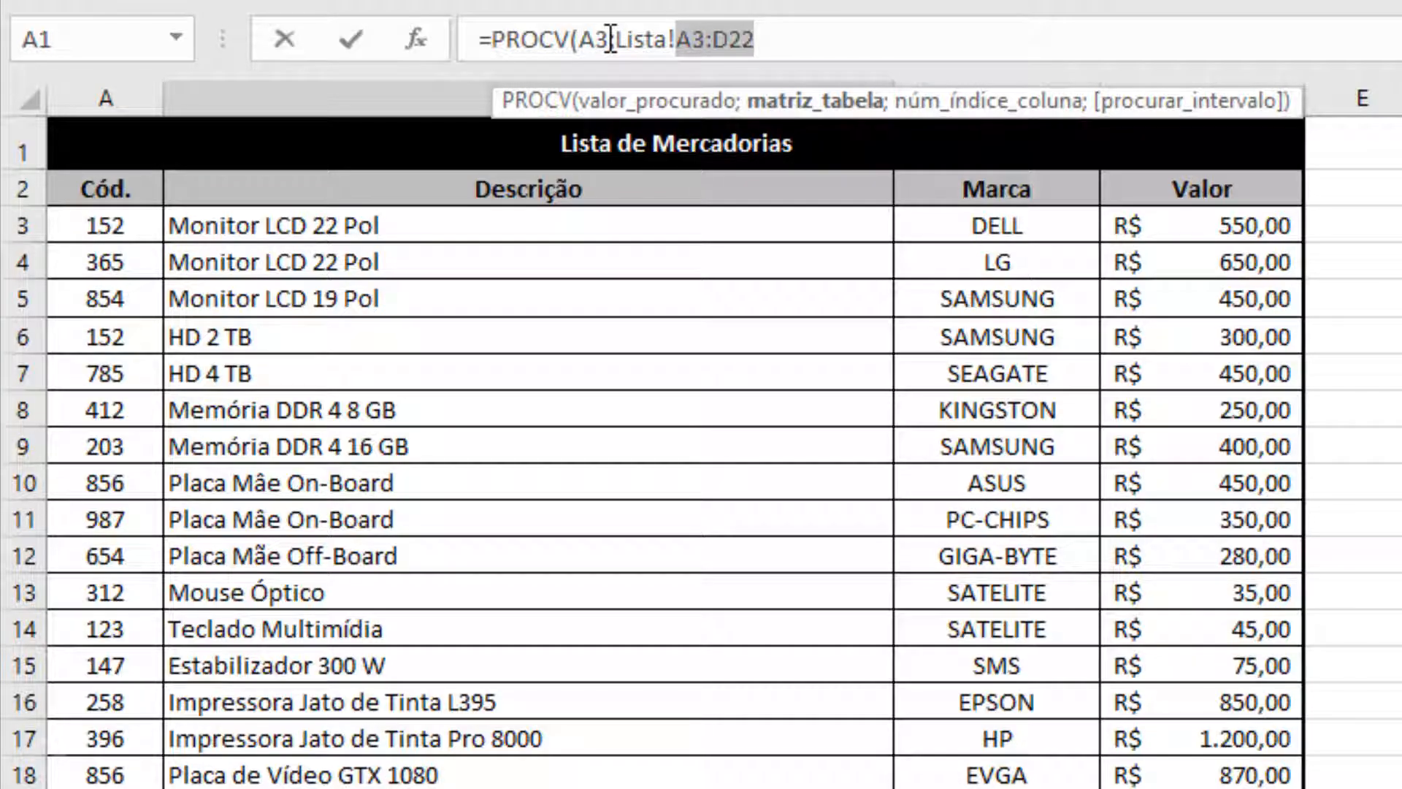
{"action": "left_click", "coordinate": [678, 43]}
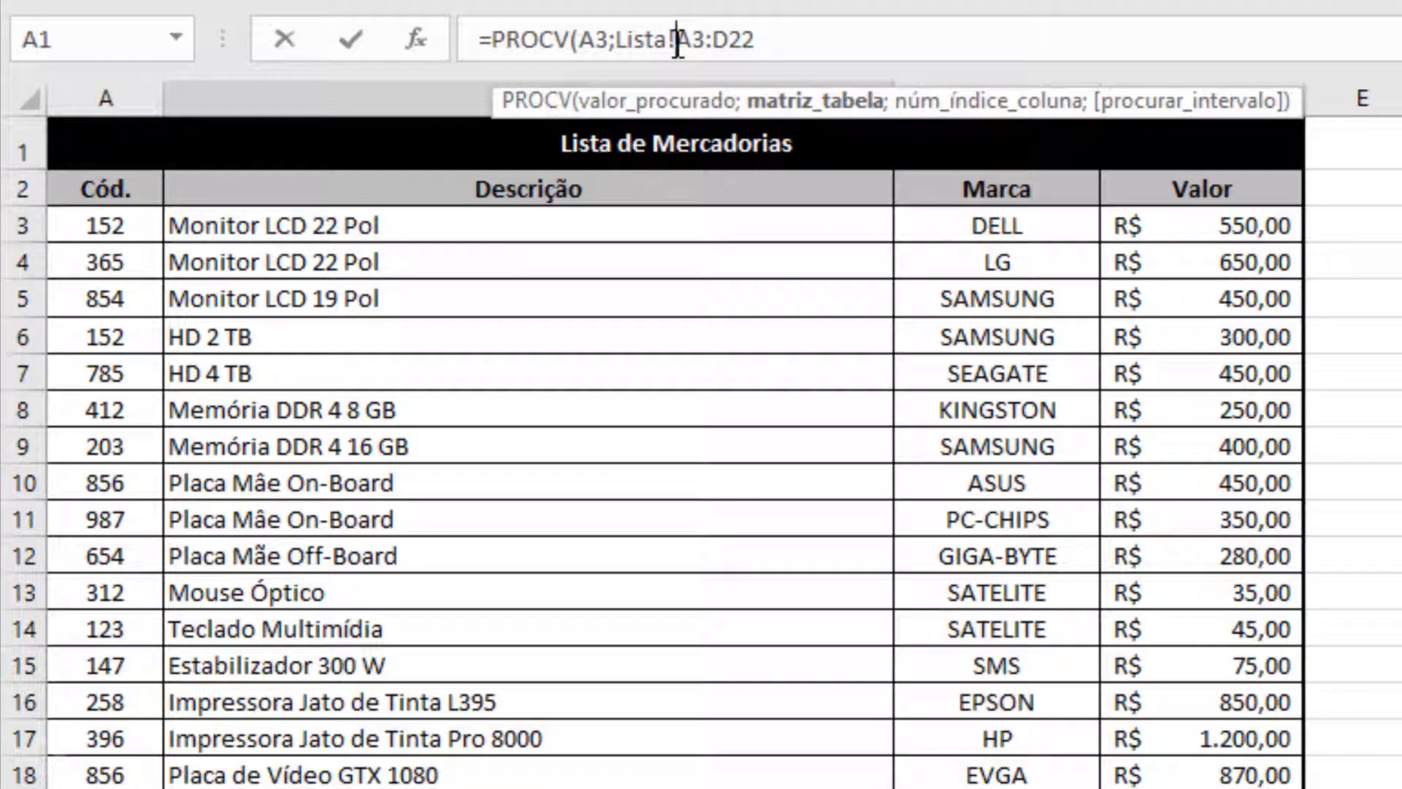
{"action": "type", "text": "$"}
{"action": "left_click", "coordinate": [701, 35]}
{"action": "type", "text": "$"}
{"action": "left_click", "coordinate": [737, 37]}
{"action": "type", "text": "$"}
{"action": "left_click", "coordinate": [769, 38]}
{"action": "type", "text": "$"}
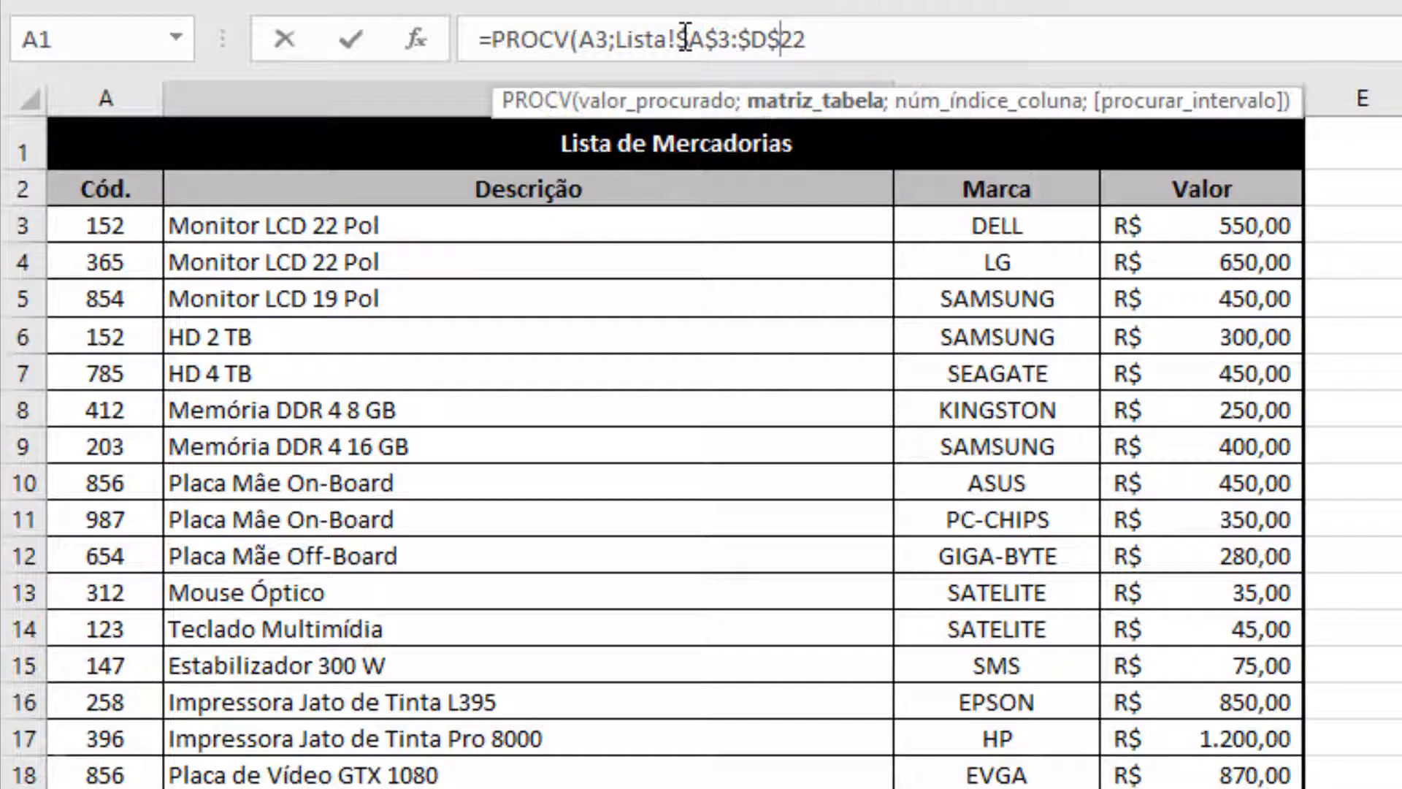
Complete the B3 PROCV formula with column index 2 and FALSO for an exact match
{"action": "left_click", "coordinate": [827, 30]}
{"action": "type", "text": ";2"}
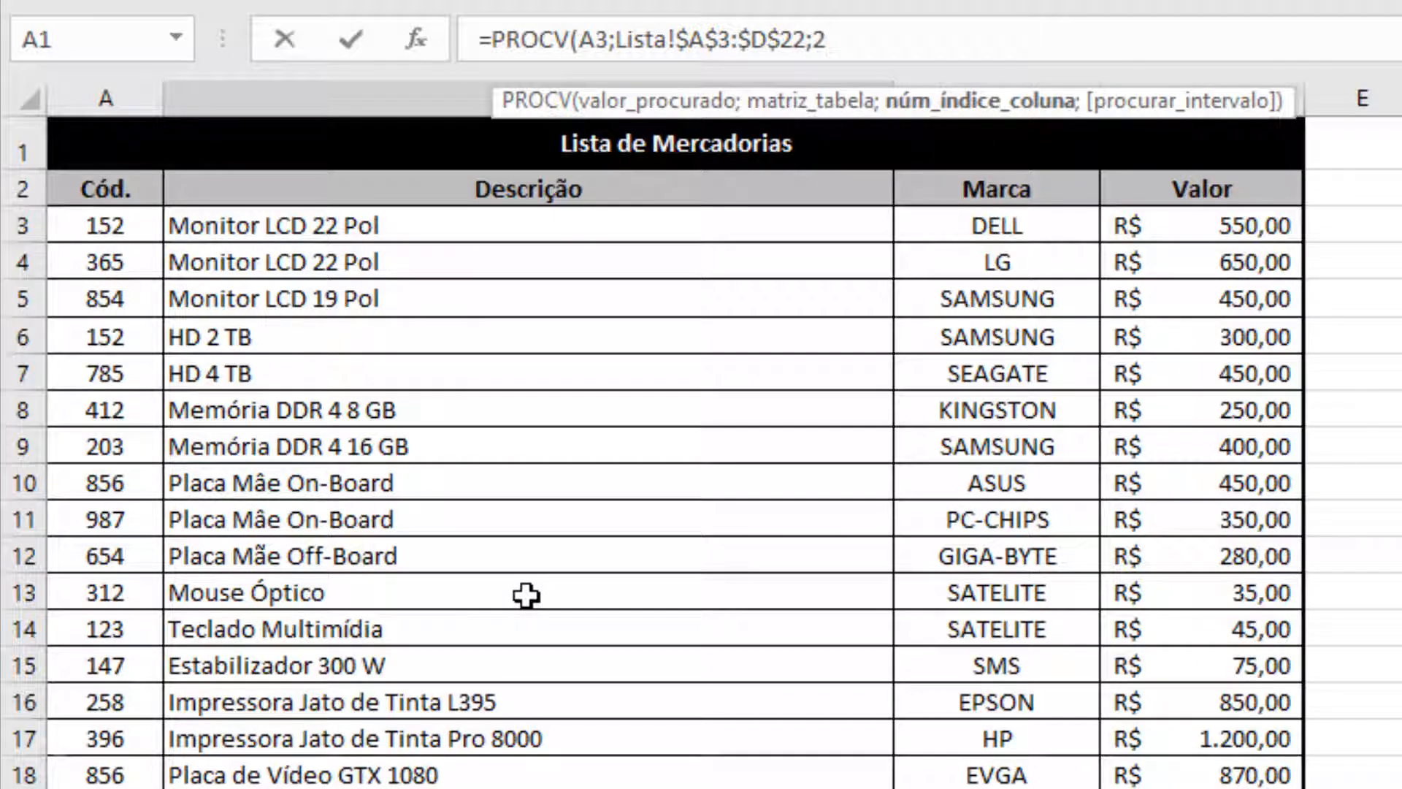
{"action": "type", "text": ";FALSO"}
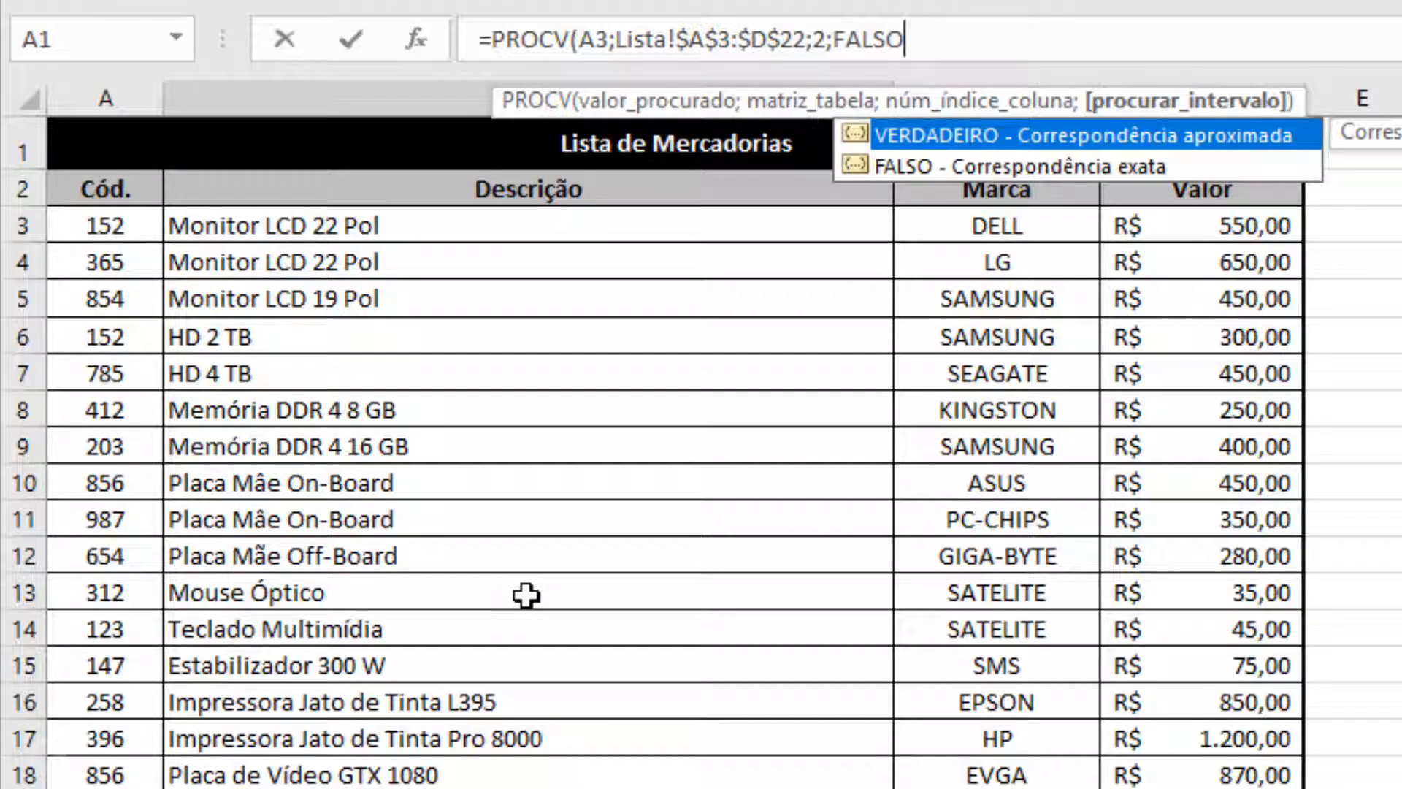
{"action": "type", "text": ")"}
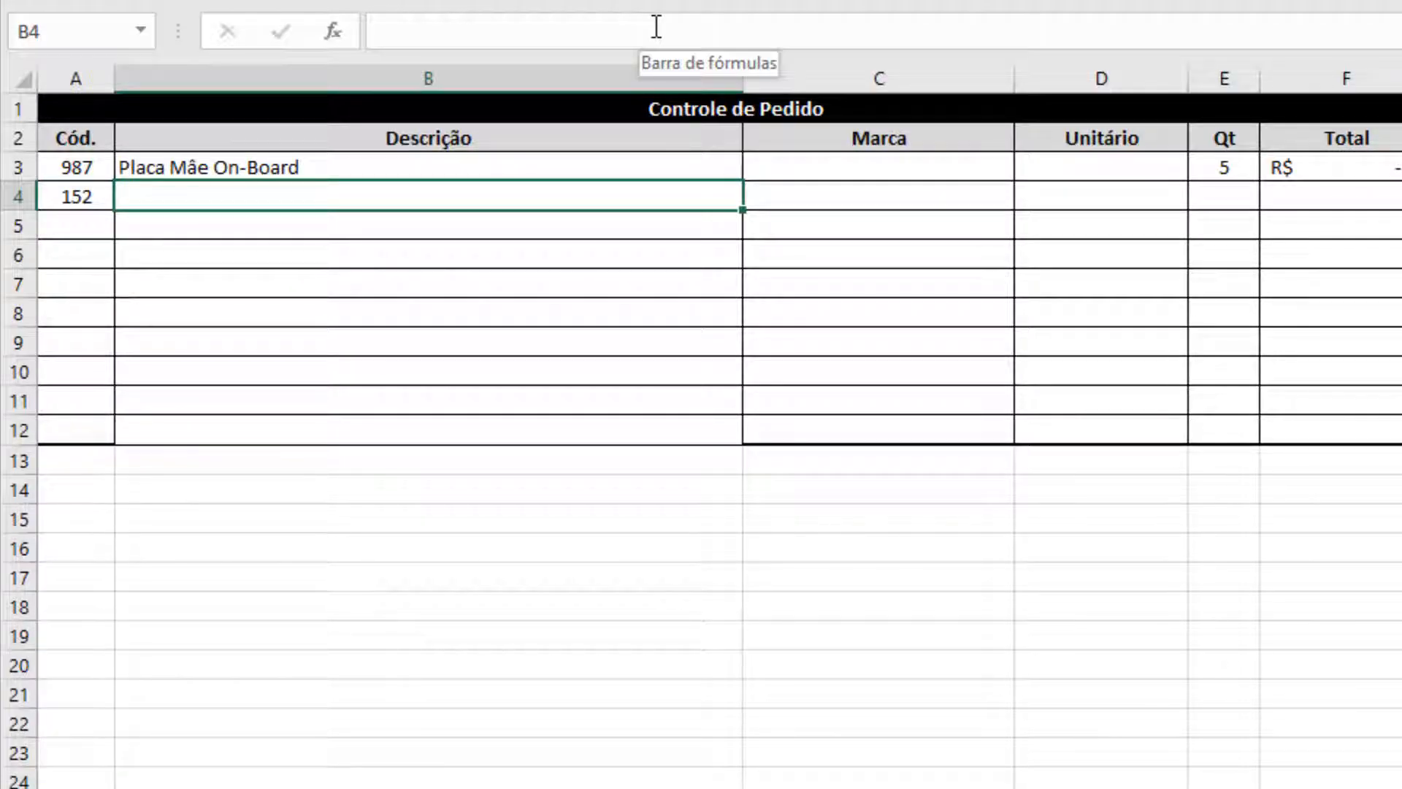
Fill the absolute-range Descrição formula from B3 down through B12
{"action": "left_click", "coordinate": [267, 166]}
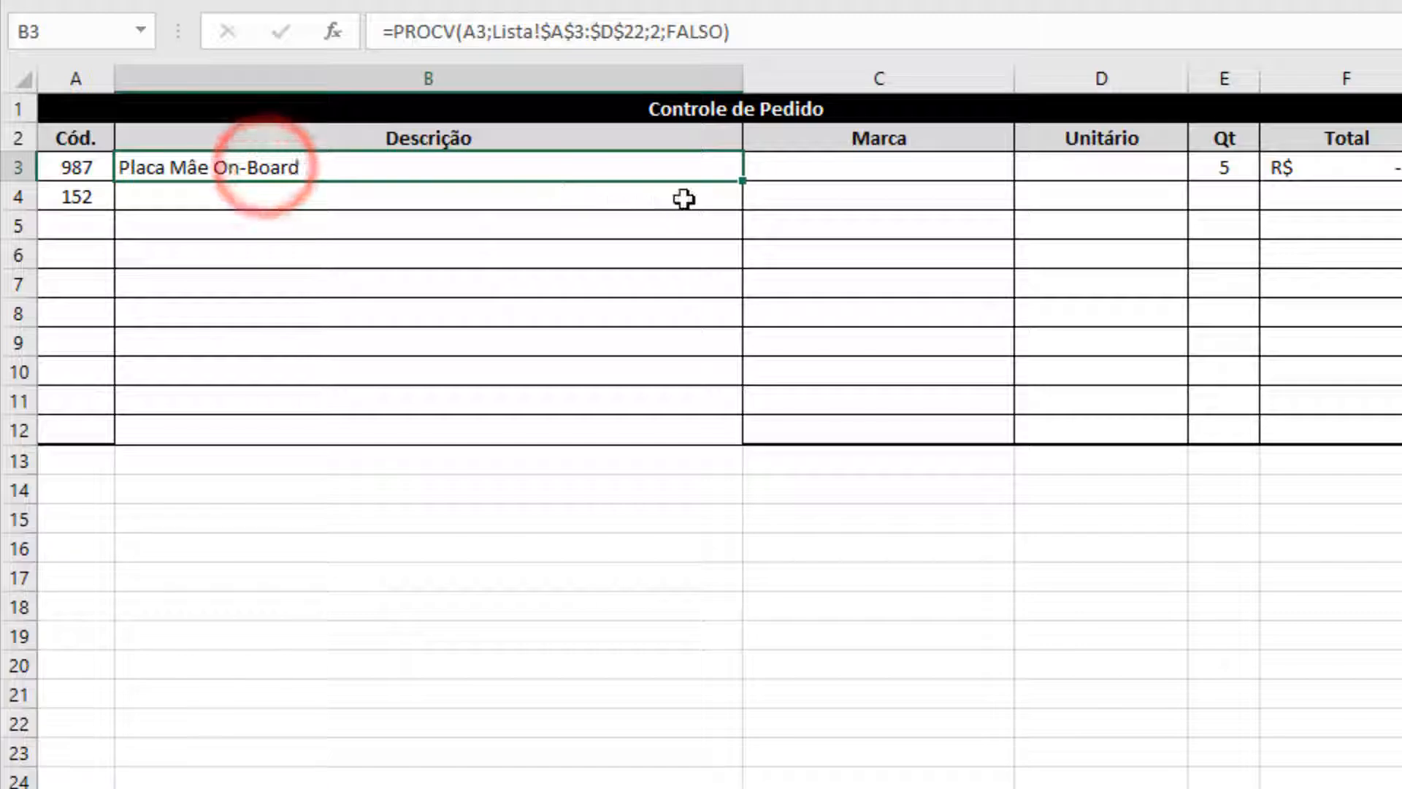
{"action": "left_click_drag", "start_coordinate": [747, 179], "coordinate": [735, 447]}
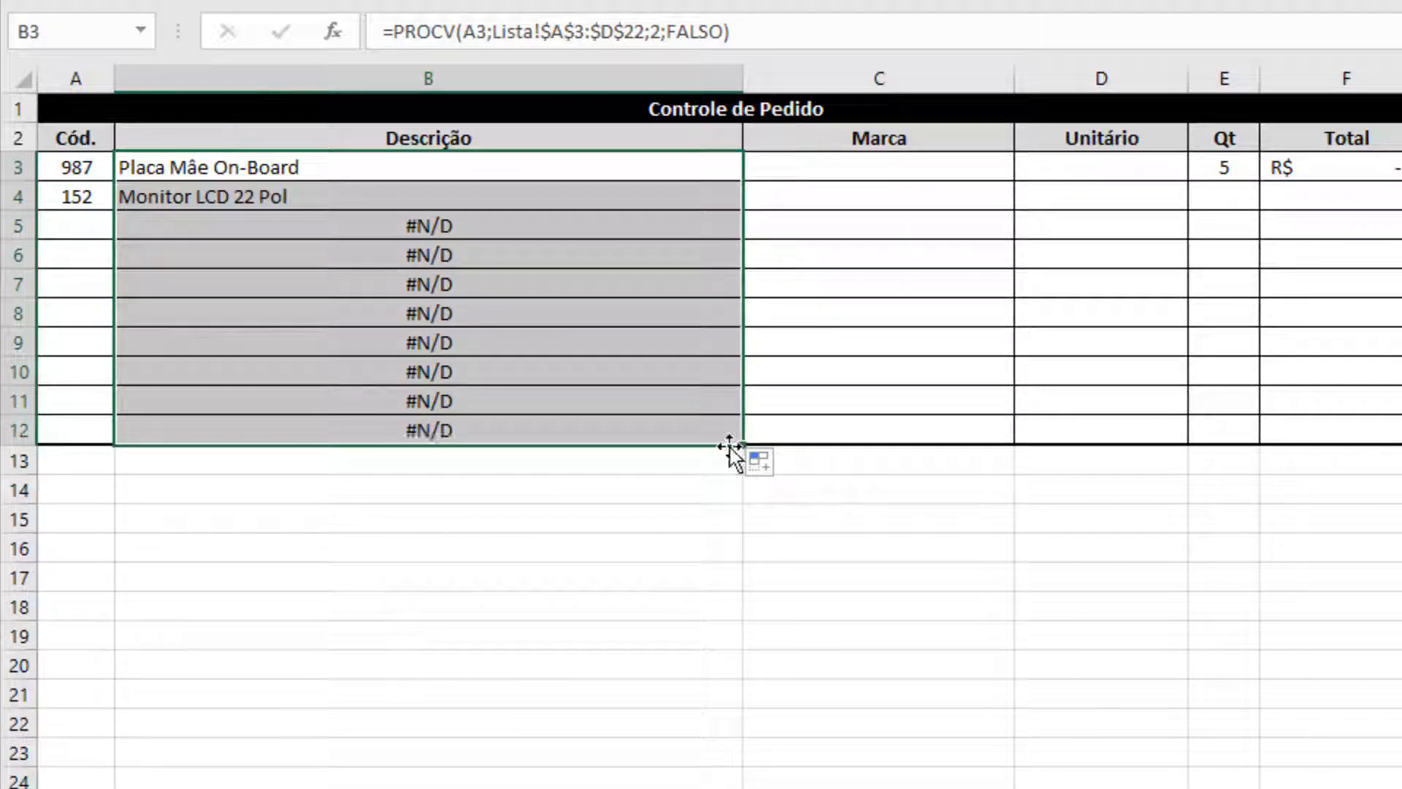
Check the B4 description and its formula range against code 152 on the Lista sheet
{"action": "left_click", "coordinate": [71, 192]}
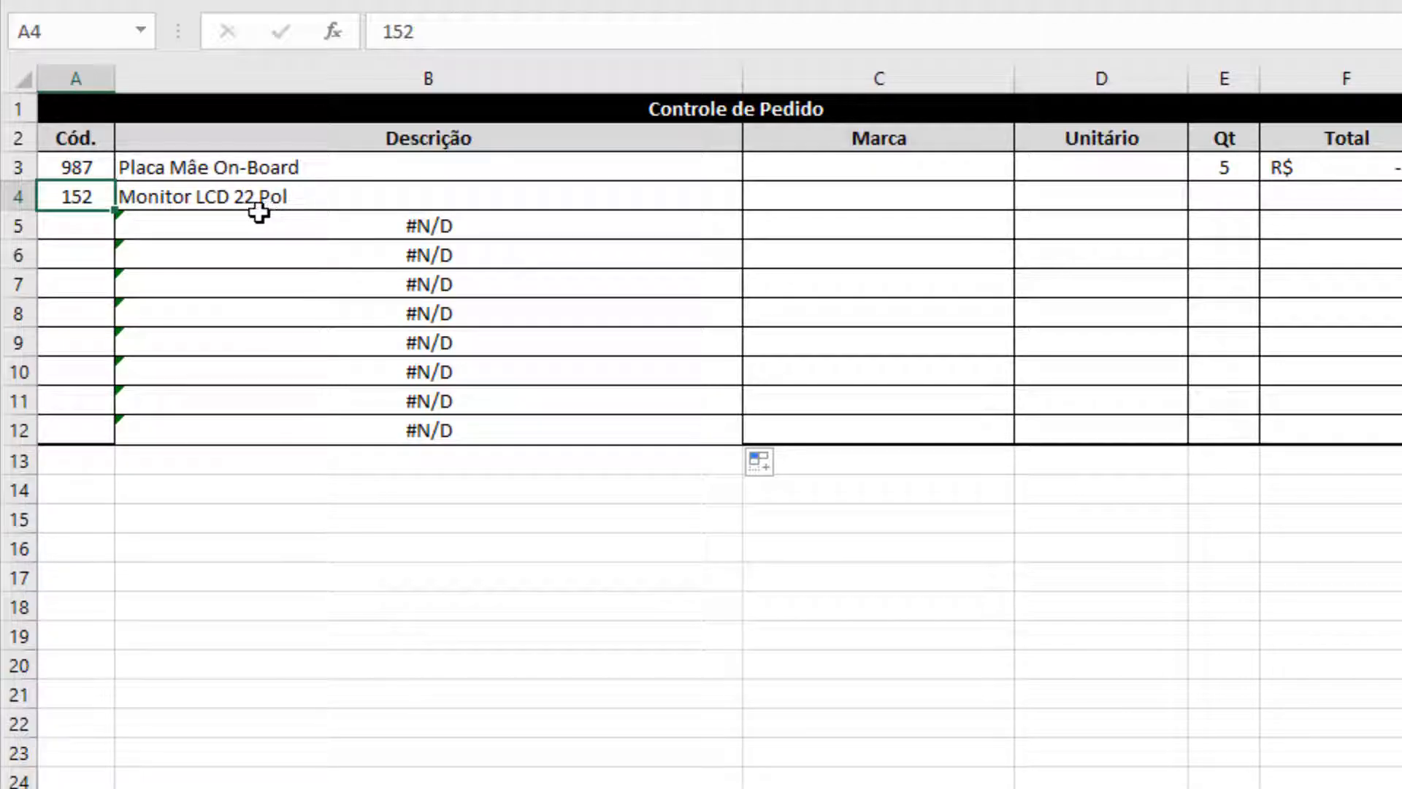
{"action": "left_click", "coordinate": [241, 194]}
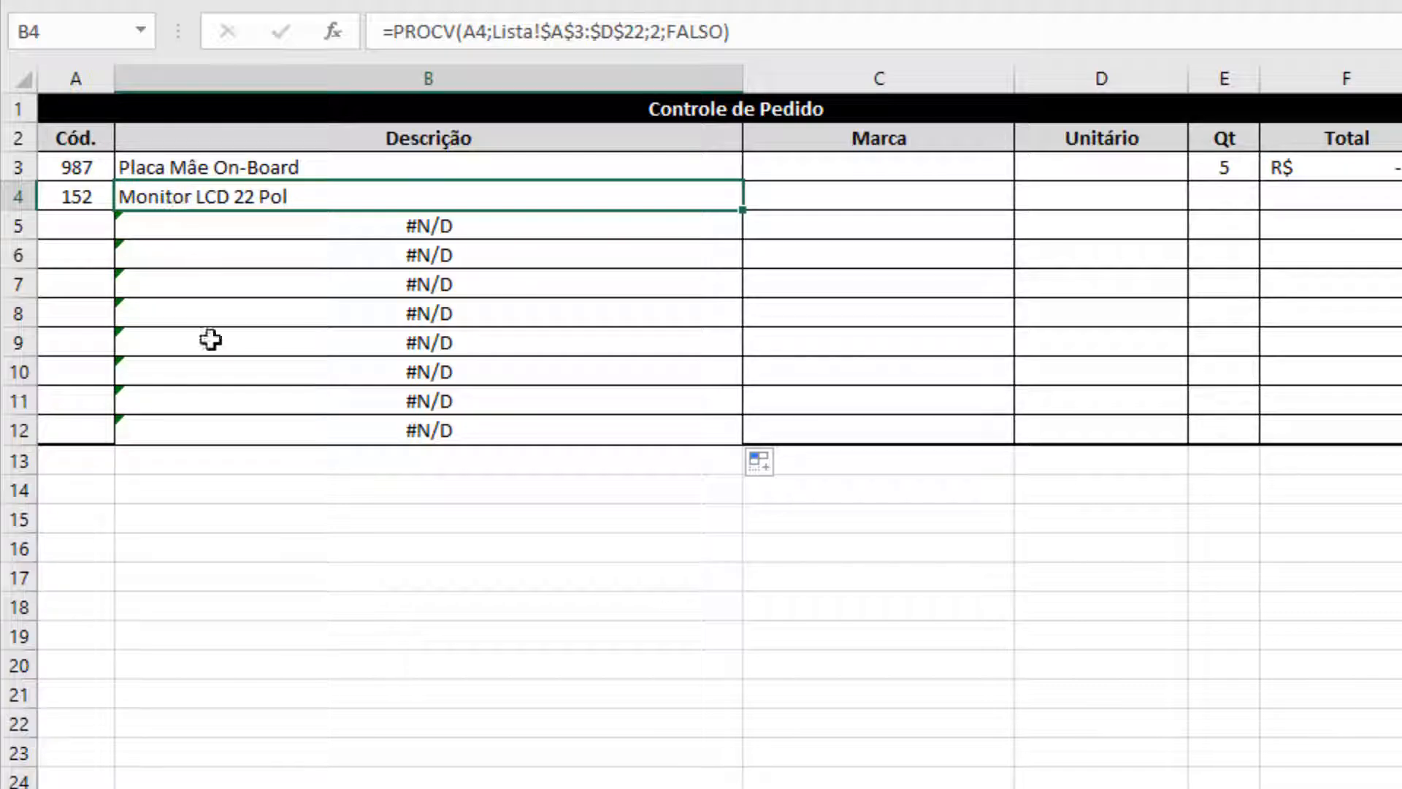
{"action": "left_click", "coordinate": [329, 787]}
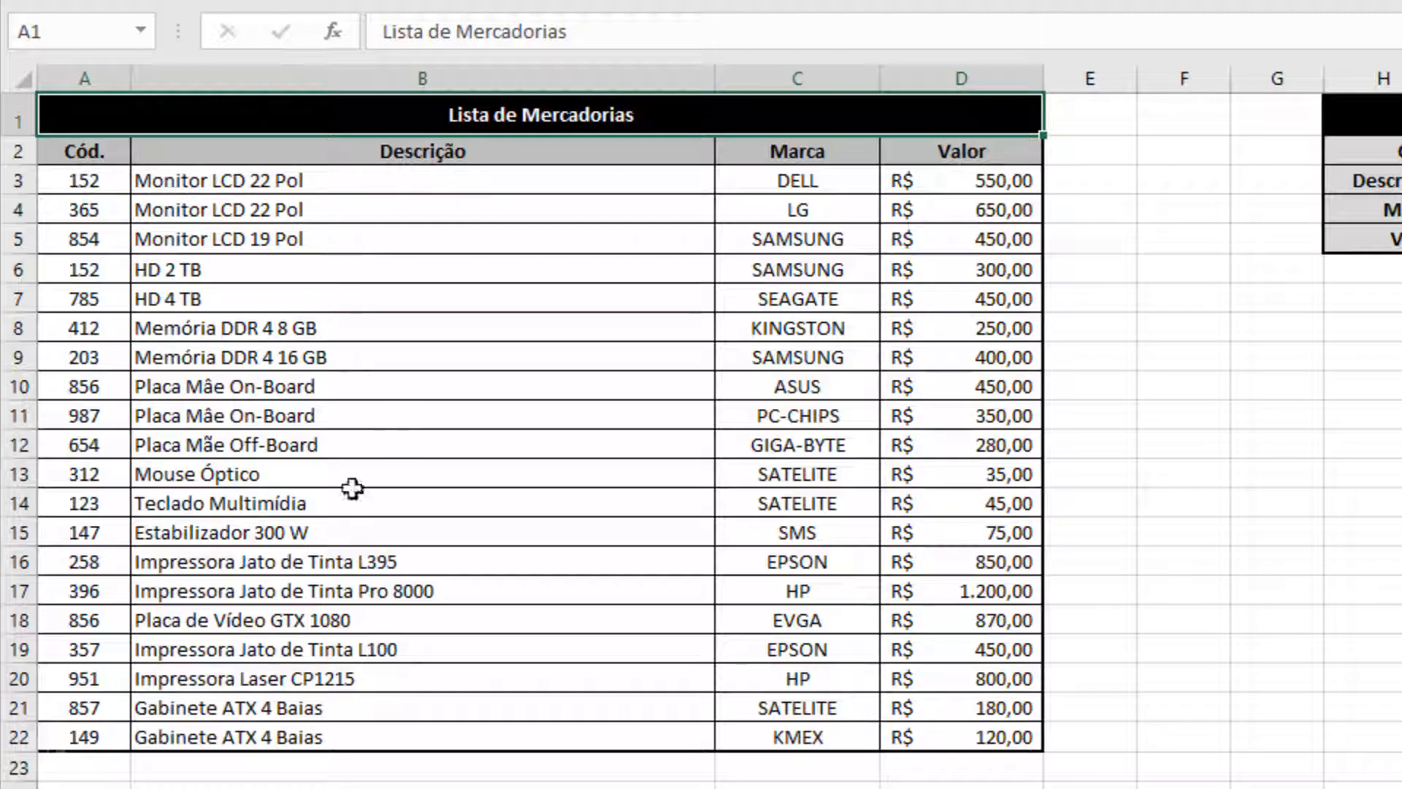
{"action": "key", "text": "ctrl+Page_Up"}
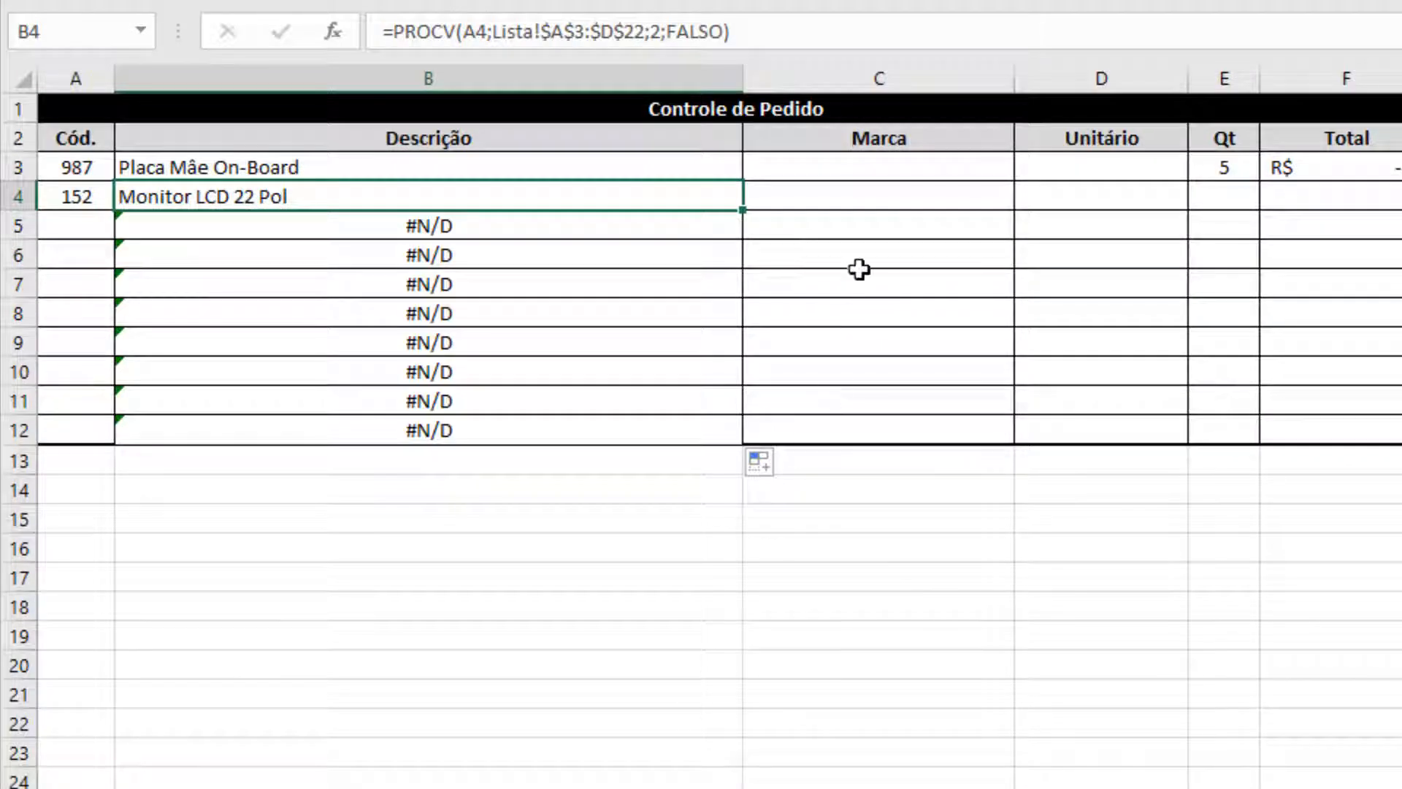
Begin a PROCV formula in Marca cell C3 with lookup value A3 and table range Lista!A3:D22
{"action": "left_click", "coordinate": [842, 169]}
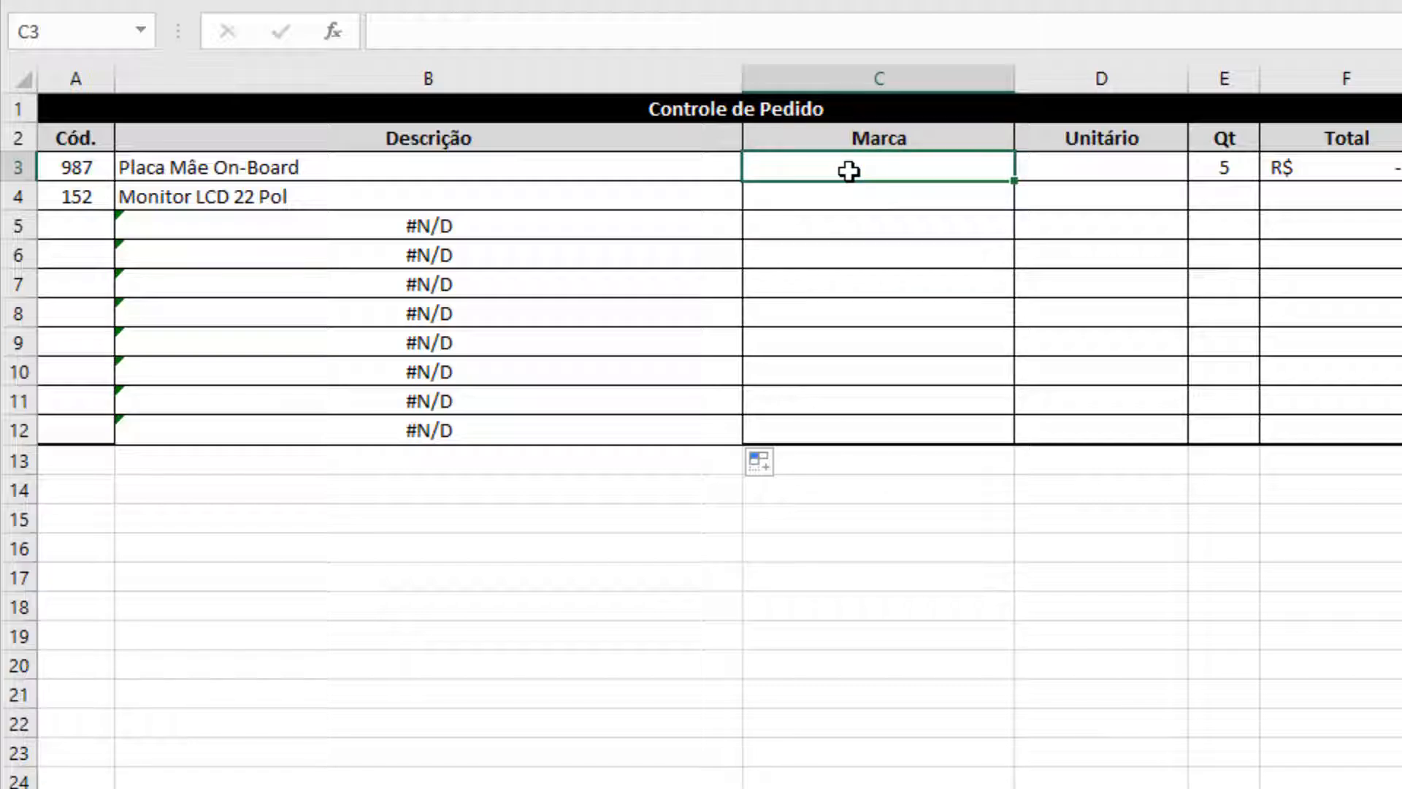
{"action": "type", "text": "="}
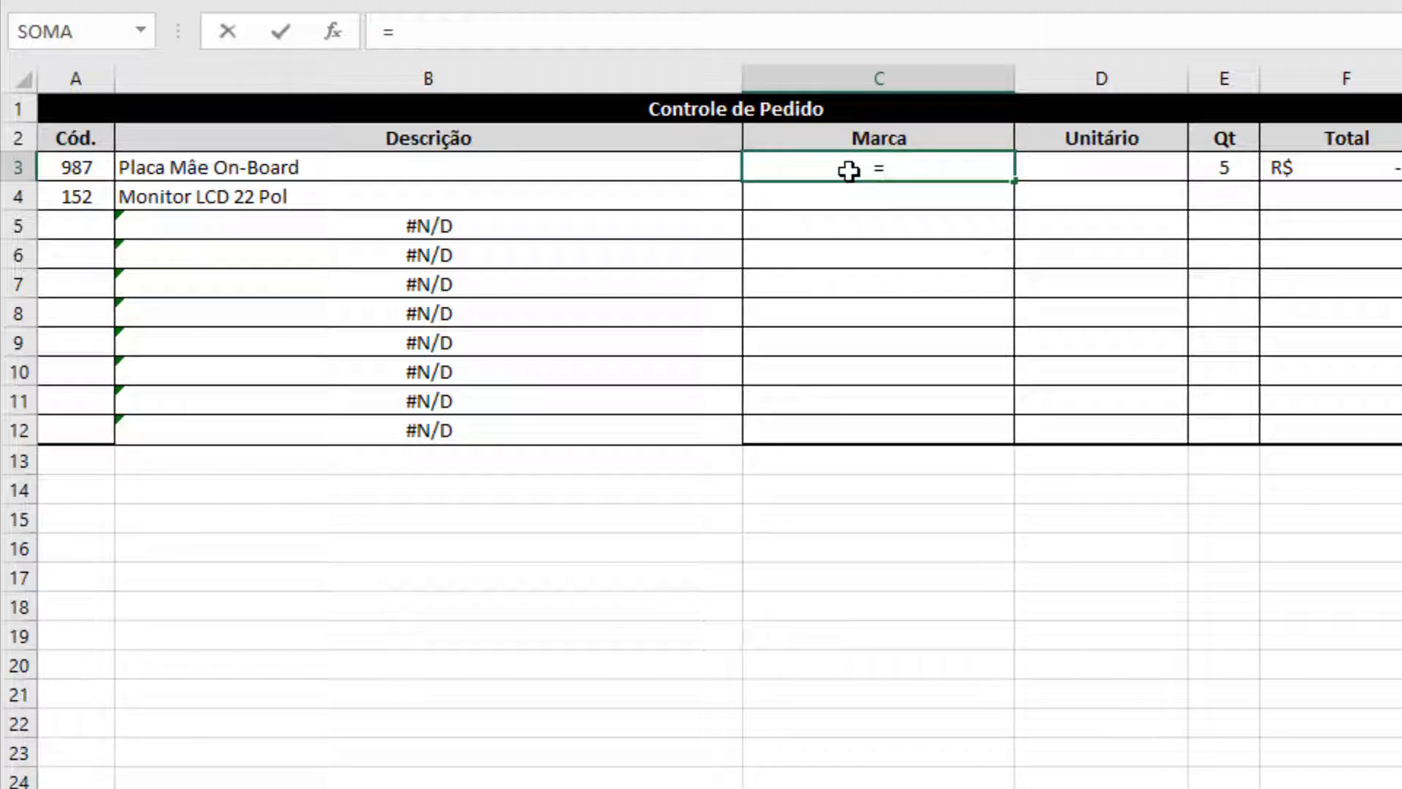
{"action": "type", "text": "PROCV"}
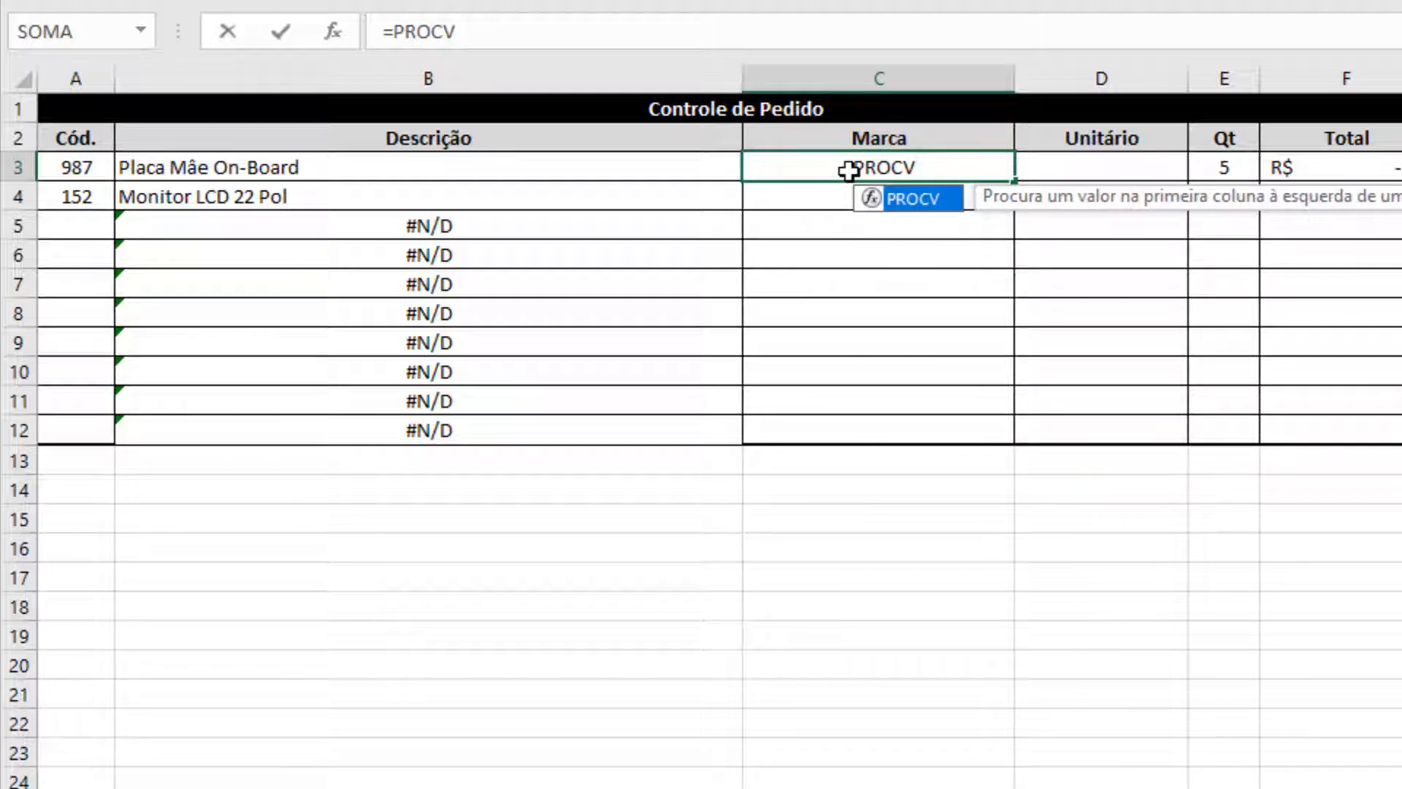
{"action": "type", "text": "("}
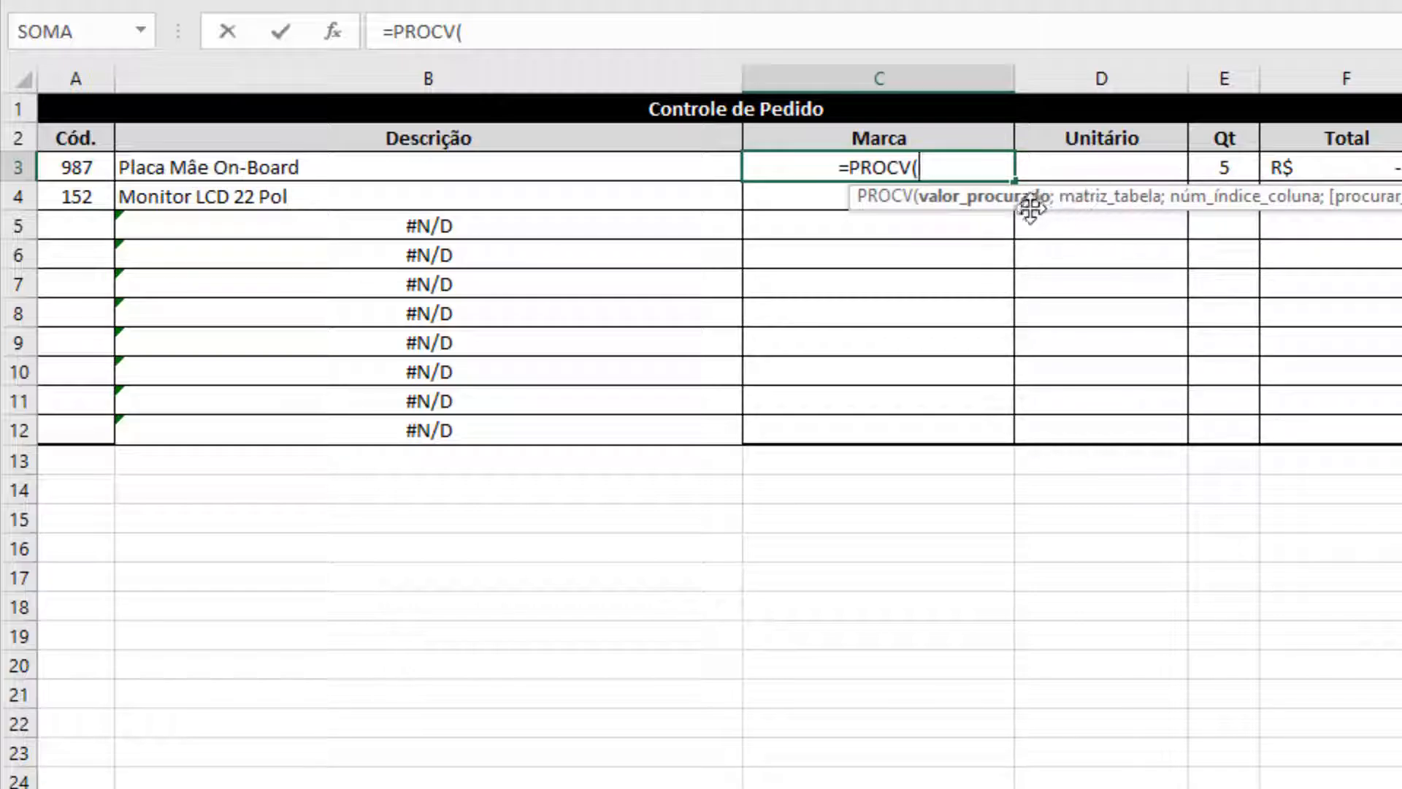
{"action": "left_click", "coordinate": [66, 169]}
{"action": "type", "text": ";"}
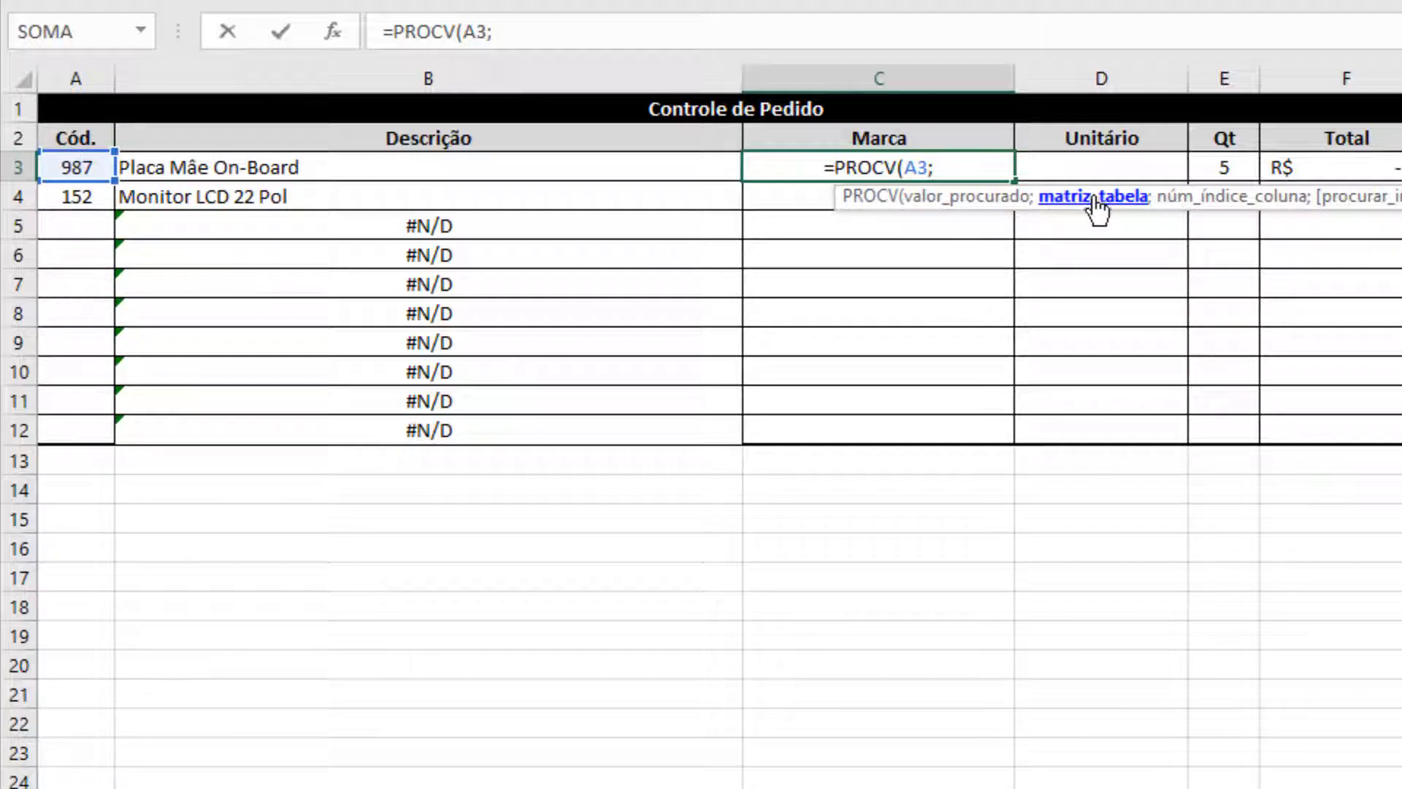
{"action": "left_click", "coordinate": [292, 786]}
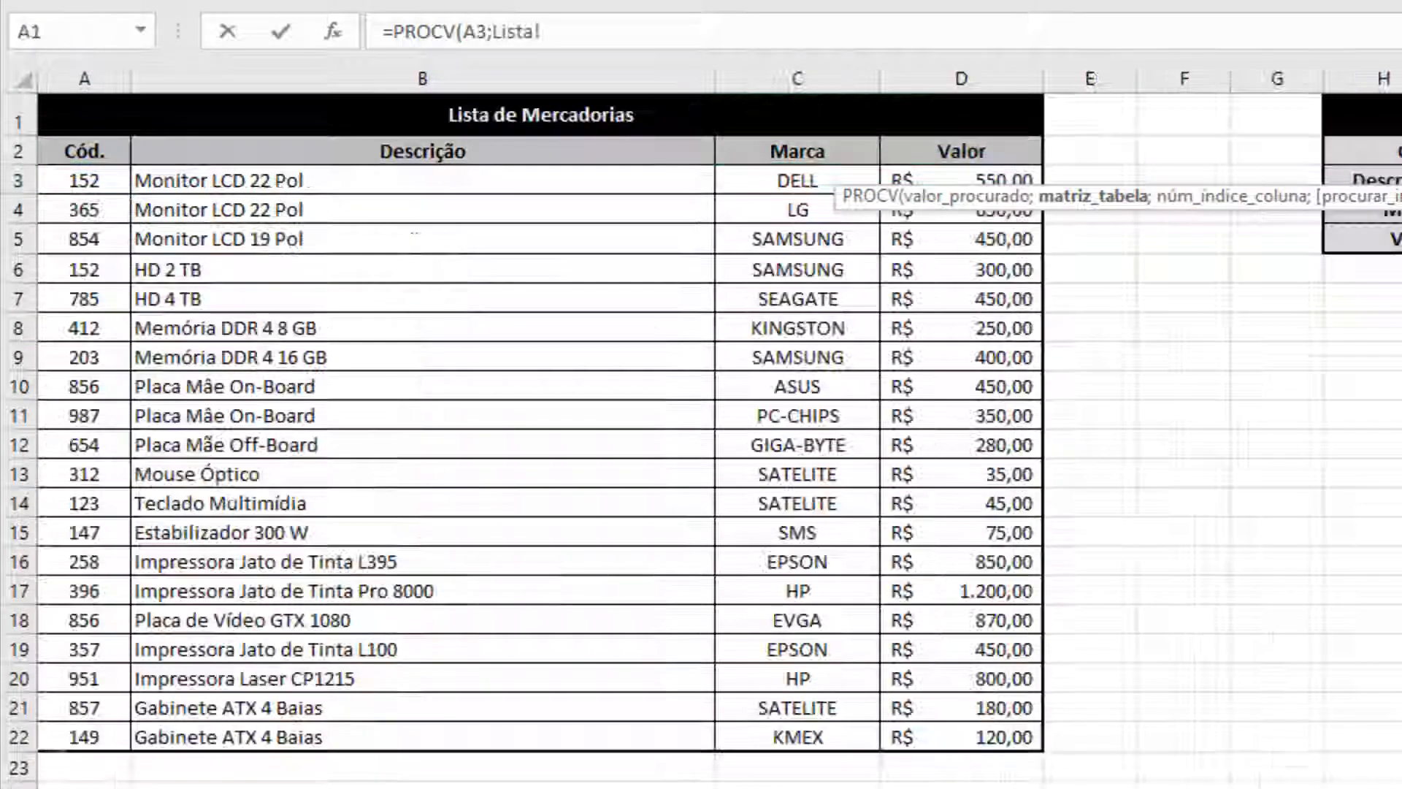
{"action": "left_click_drag", "start_coordinate": [70, 179], "coordinate": [955, 727]}
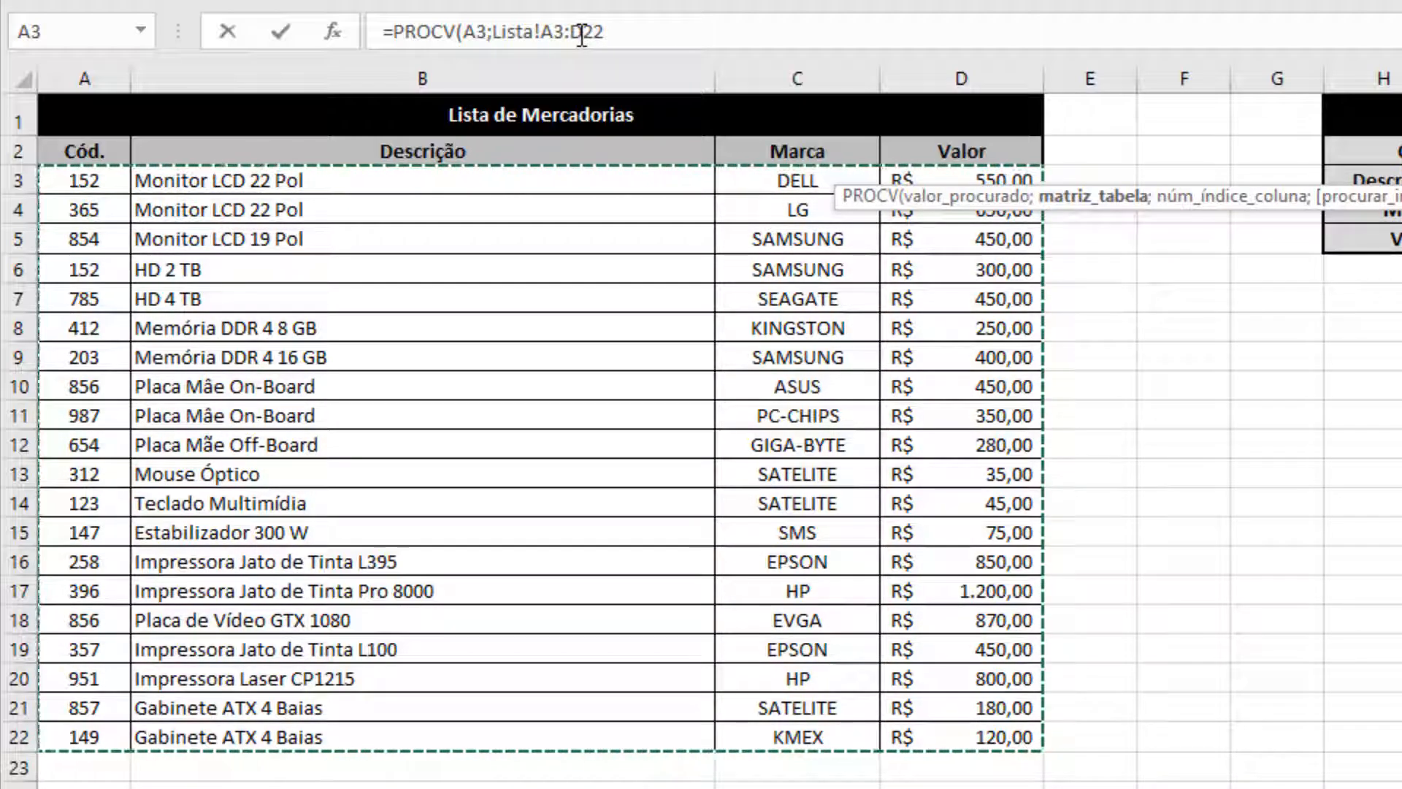
Make the table range in the C3 PROCV formula absolute as Lista!$A$3:$D$22
{"action": "left_click", "coordinate": [544, 32]}
{"action": "type", "text": "$"}
{"action": "left_click", "coordinate": [565, 33]}
{"action": "type", "text": "$"}
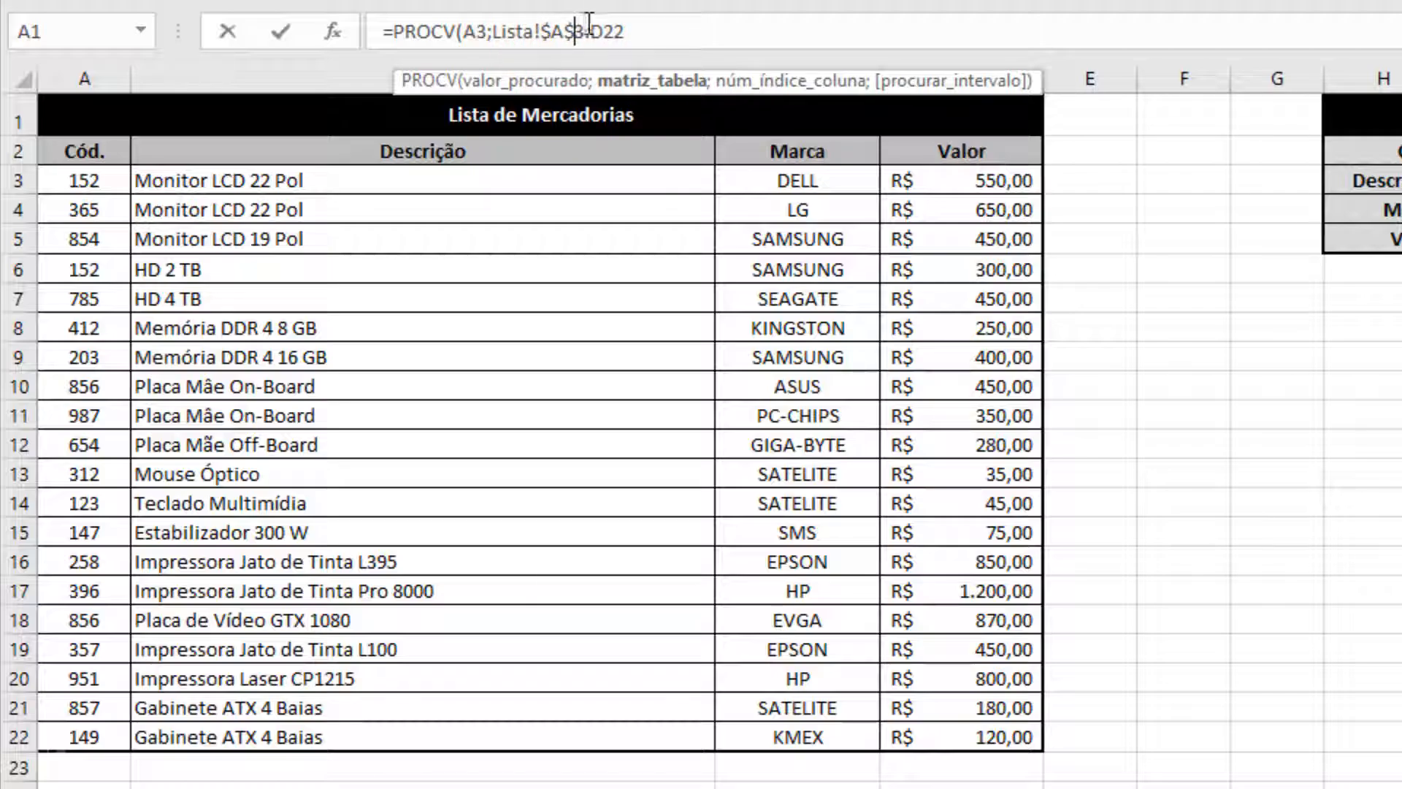
{"action": "left_click", "coordinate": [596, 31]}
{"action": "type", "text": "$"}
{"action": "left_click", "coordinate": [616, 32]}
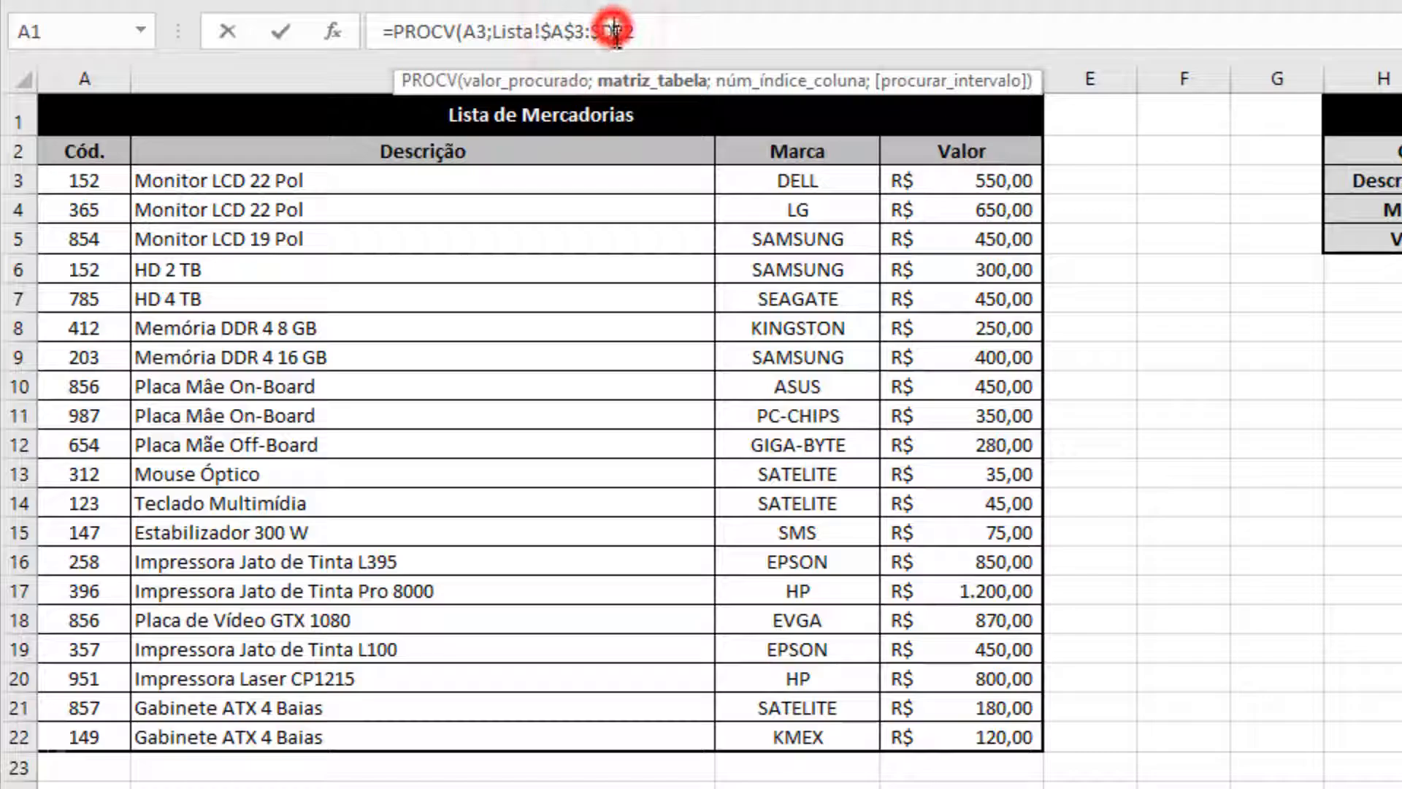
{"action": "type", "text": "$"}
{"action": "left_click", "coordinate": [681, 30]}
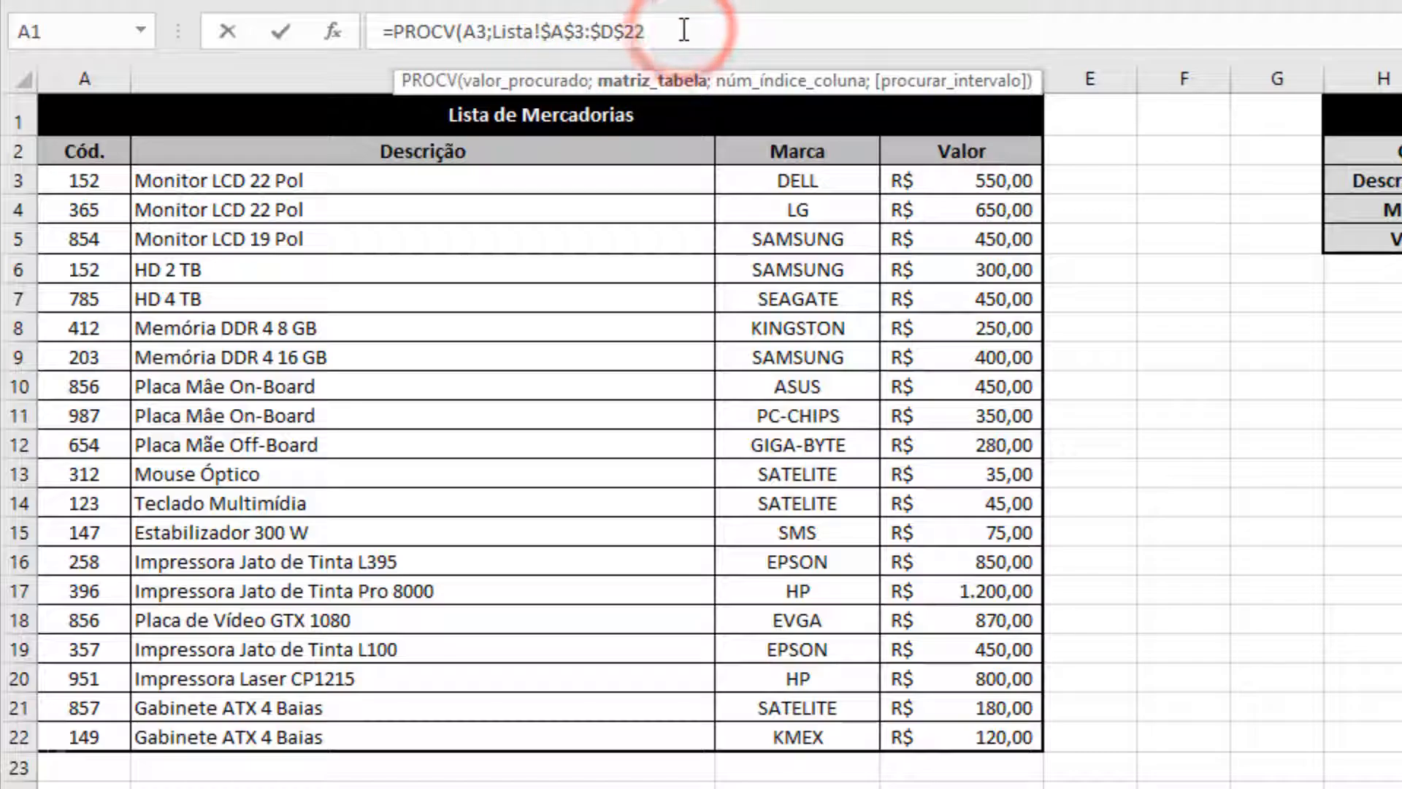
Complete the C3 PROCV formula with column index 3 and FALSO, and fill it down the Marca column through C12
{"action": "type", "text": ";"}
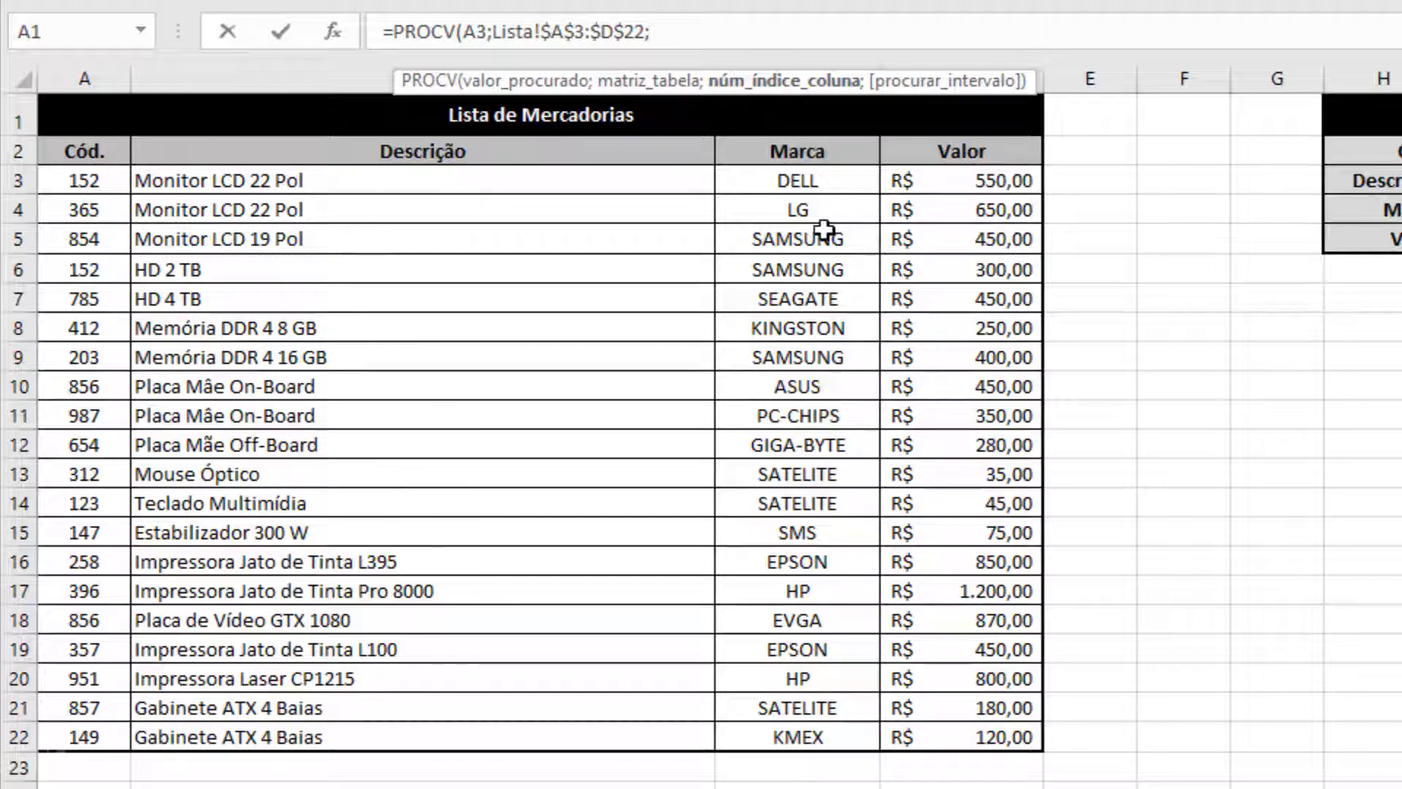
{"action": "type", "text": "3"}
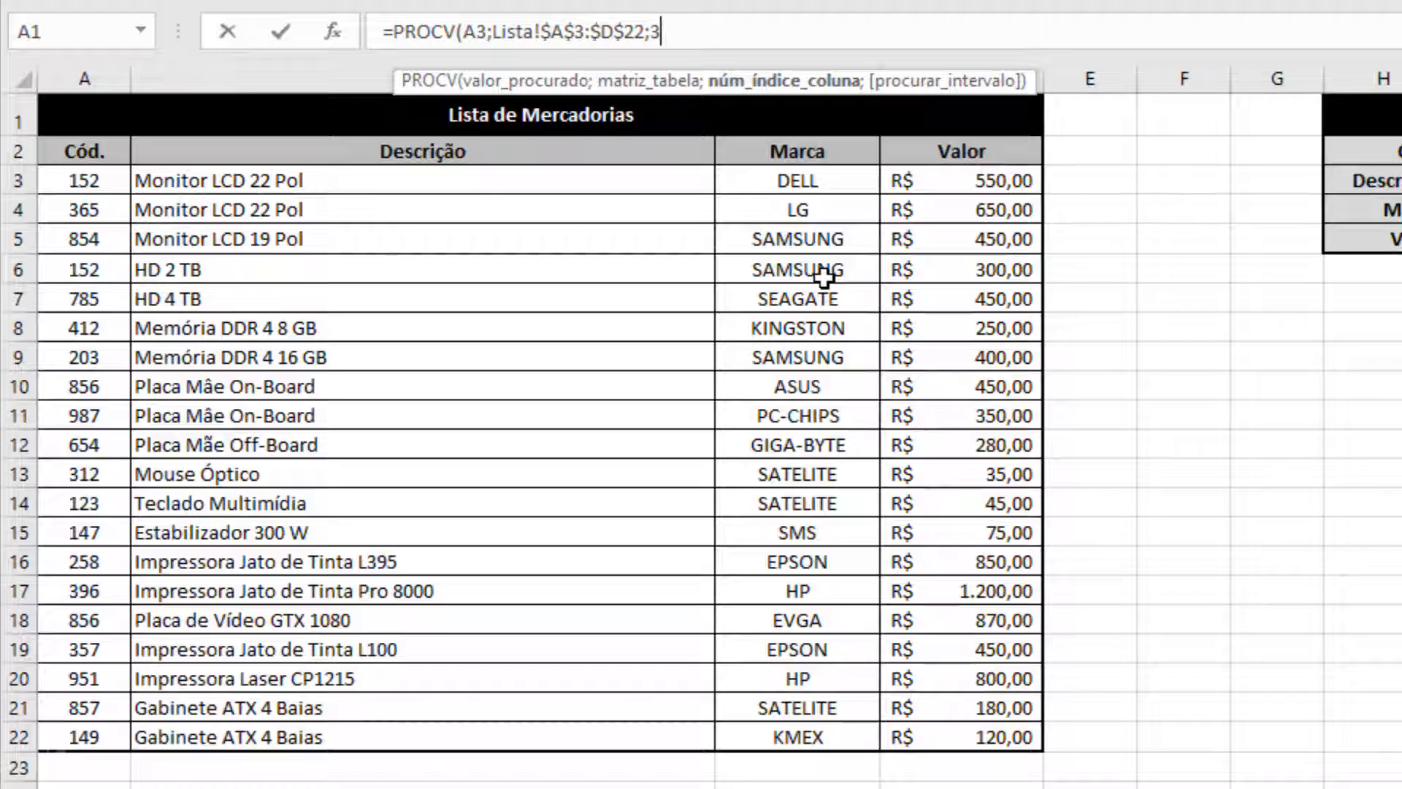
{"action": "type", "text": ";FALSO"}
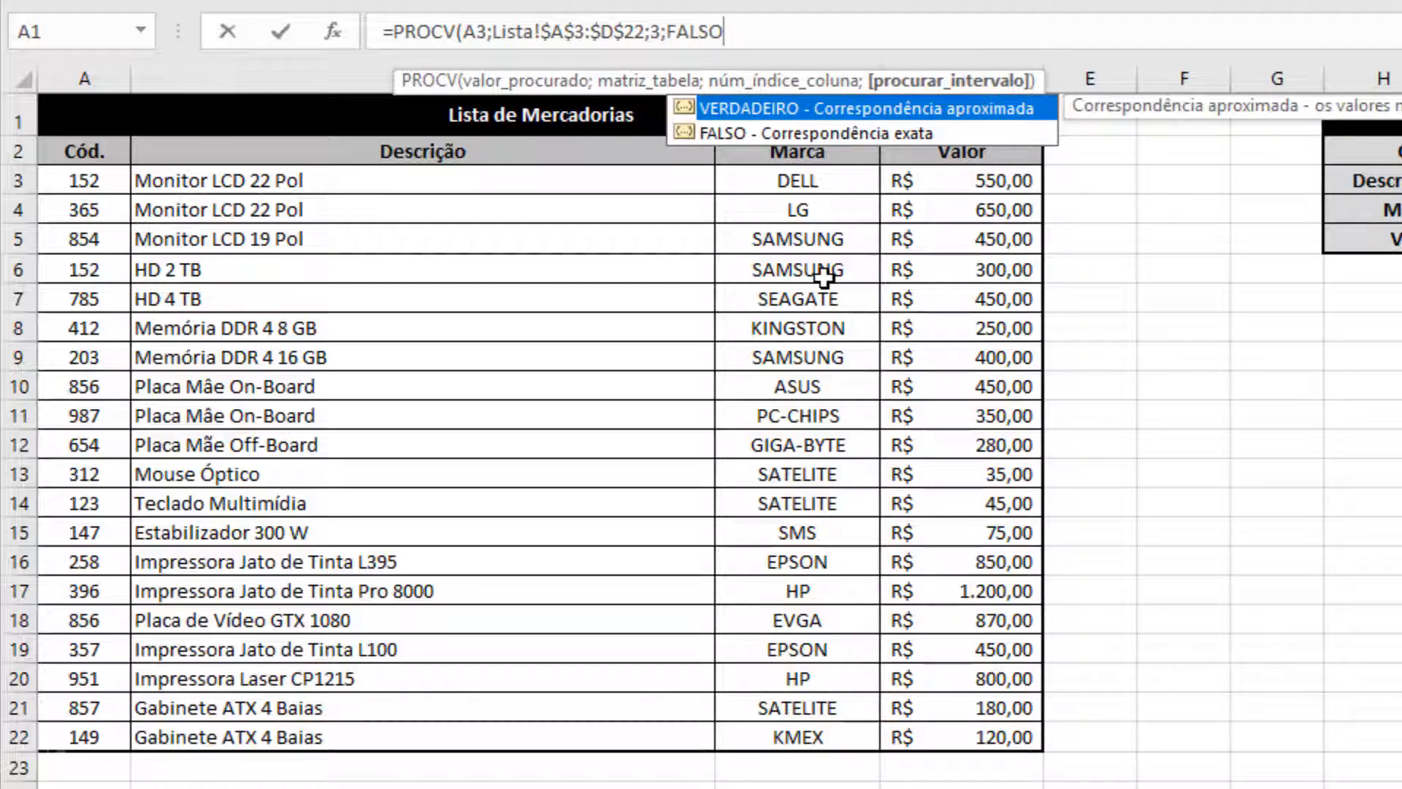
{"action": "type", "text": ")"}
{"action": "key", "text": "Return"}
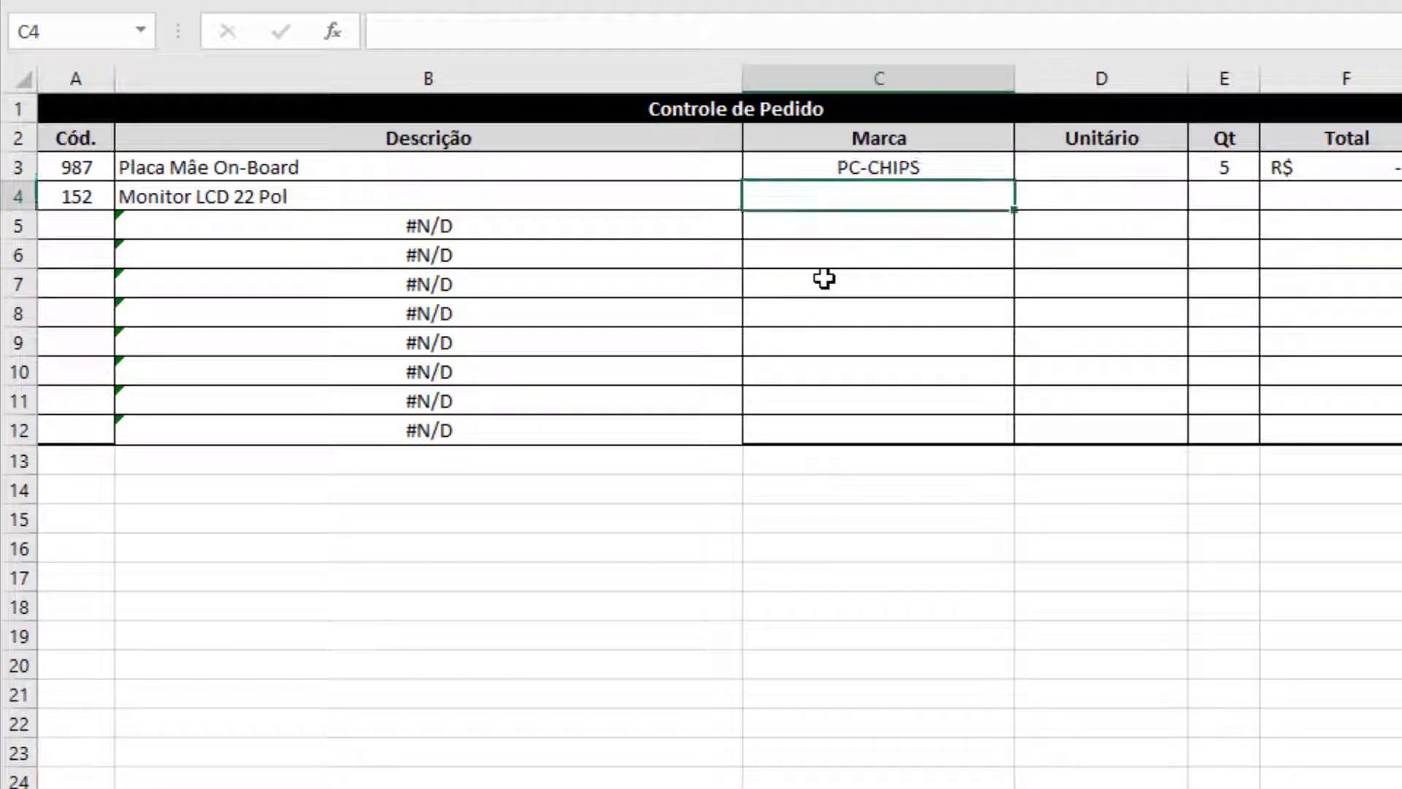
{"action": "left_click", "coordinate": [917, 172]}
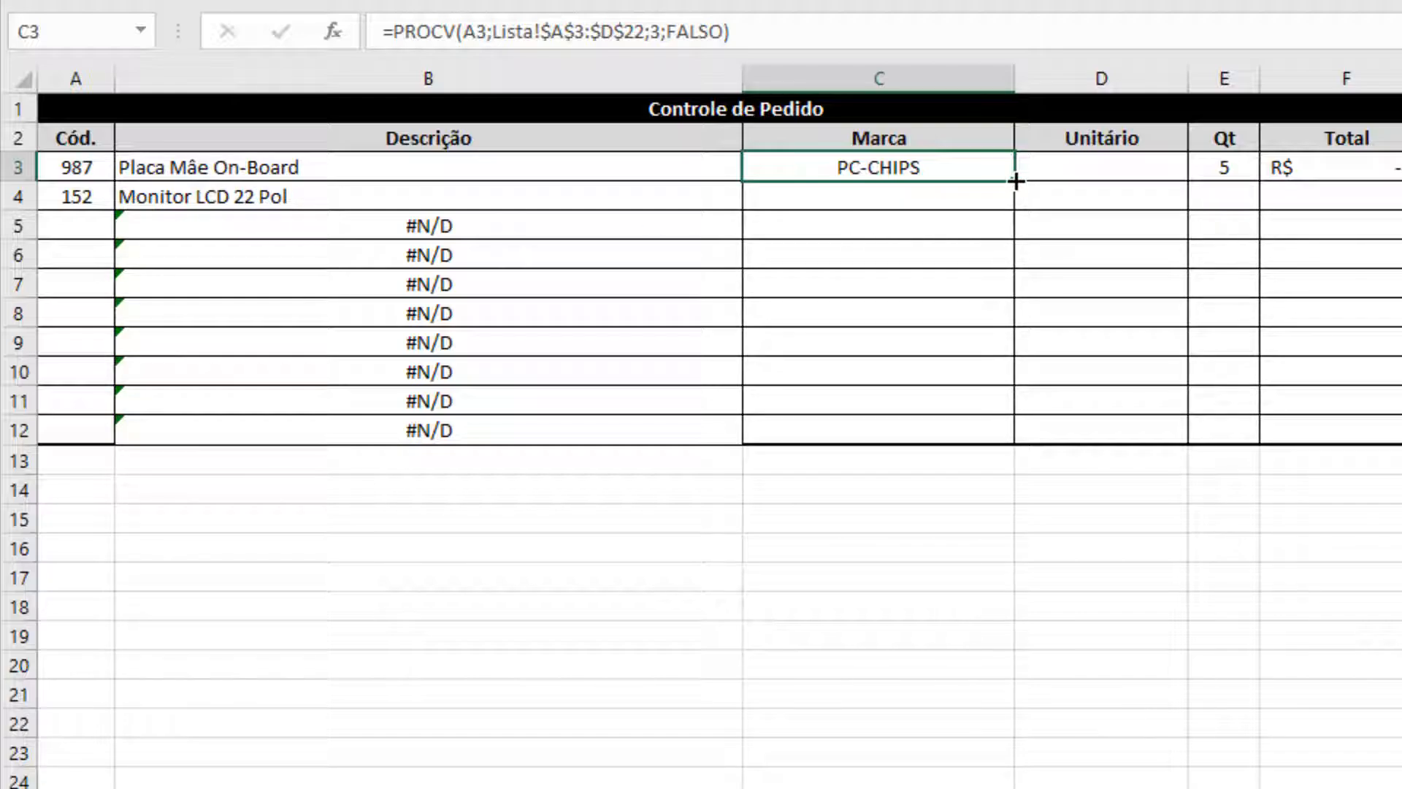
{"action": "left_click_drag", "start_coordinate": [1016, 180], "coordinate": [1015, 447]}
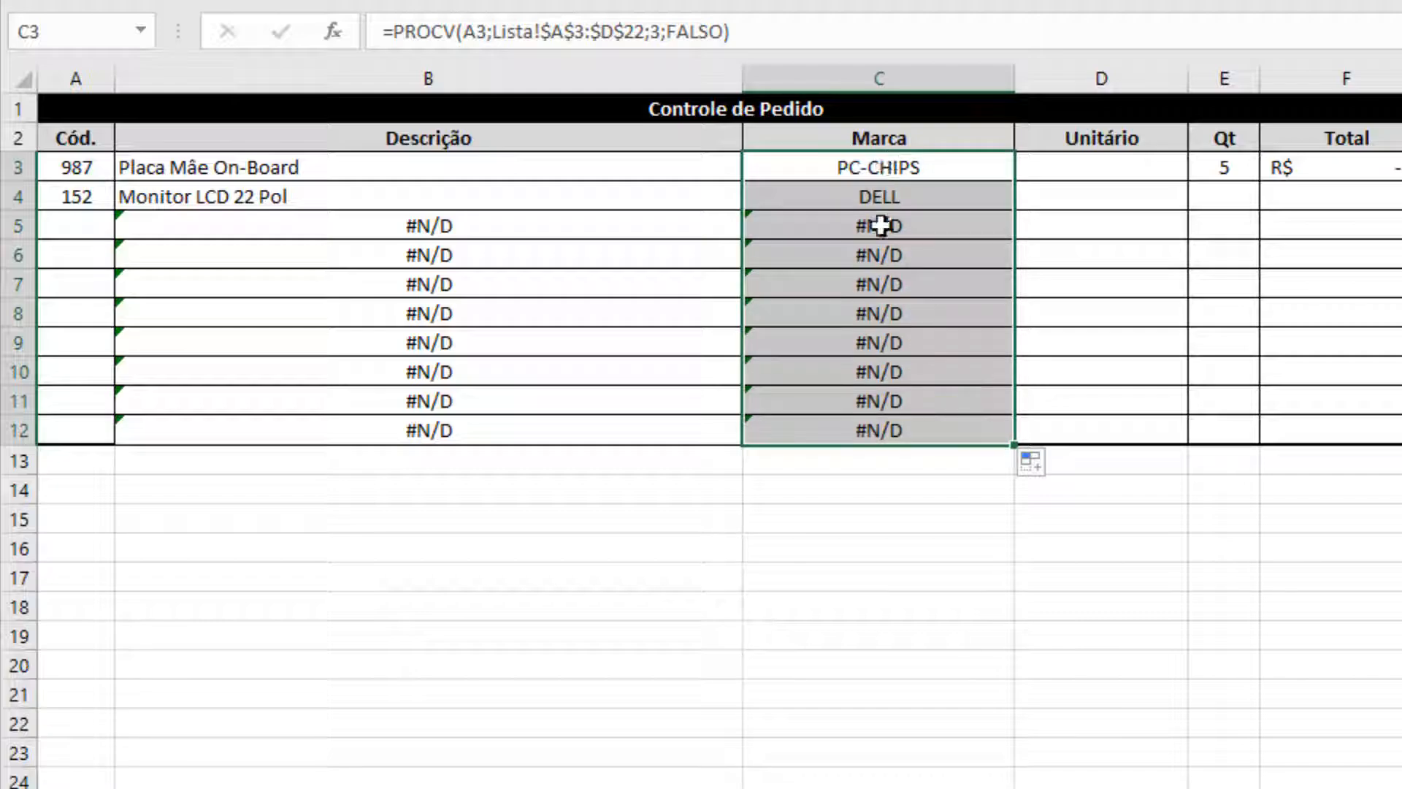
Begin a PROCV formula in Unitário cell D3 with lookup value A3 and absolute table range Lista!$A$3:$D$22
{"action": "left_click", "coordinate": [1069, 171]}
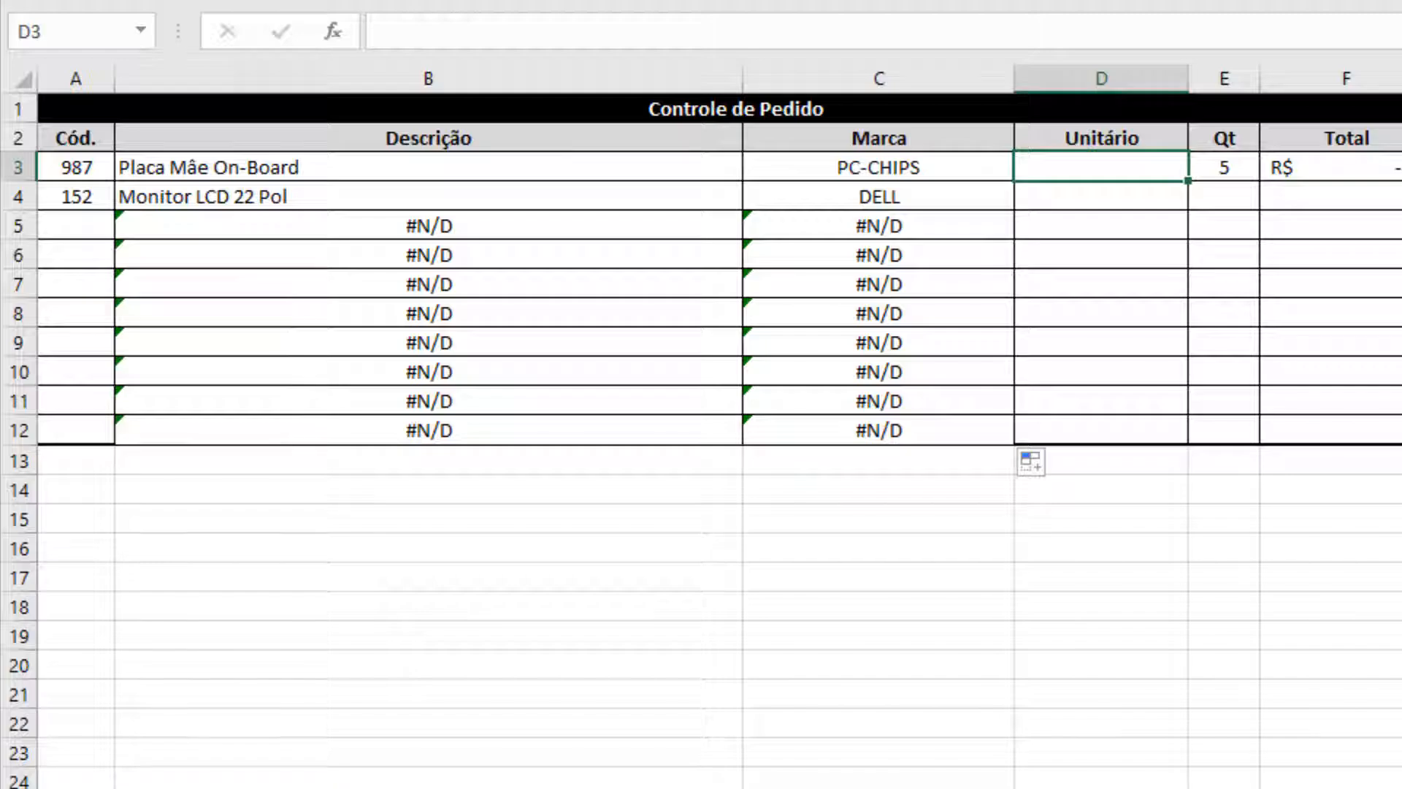
{"action": "type", "text": "=PROCV("}
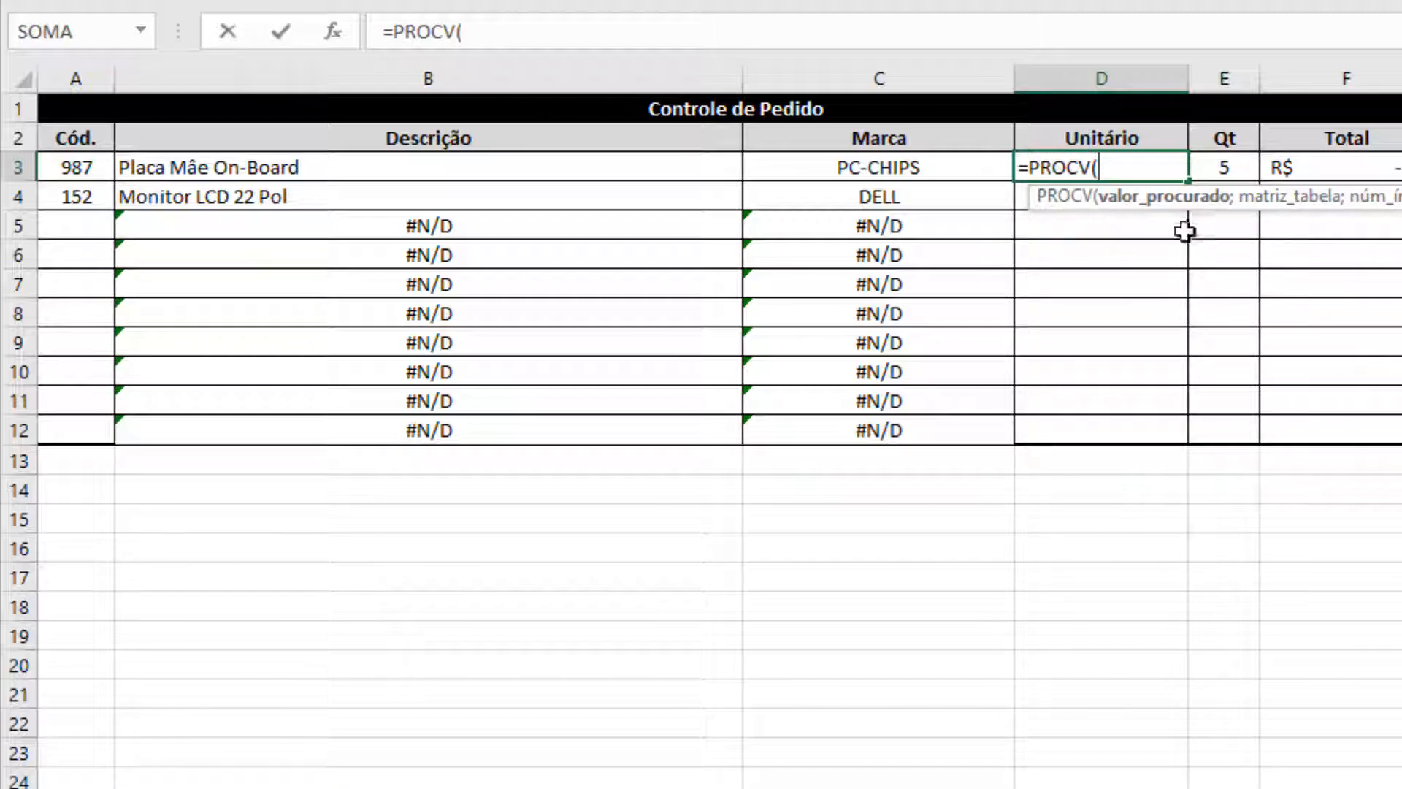
{"action": "left_click", "coordinate": [70, 168]}
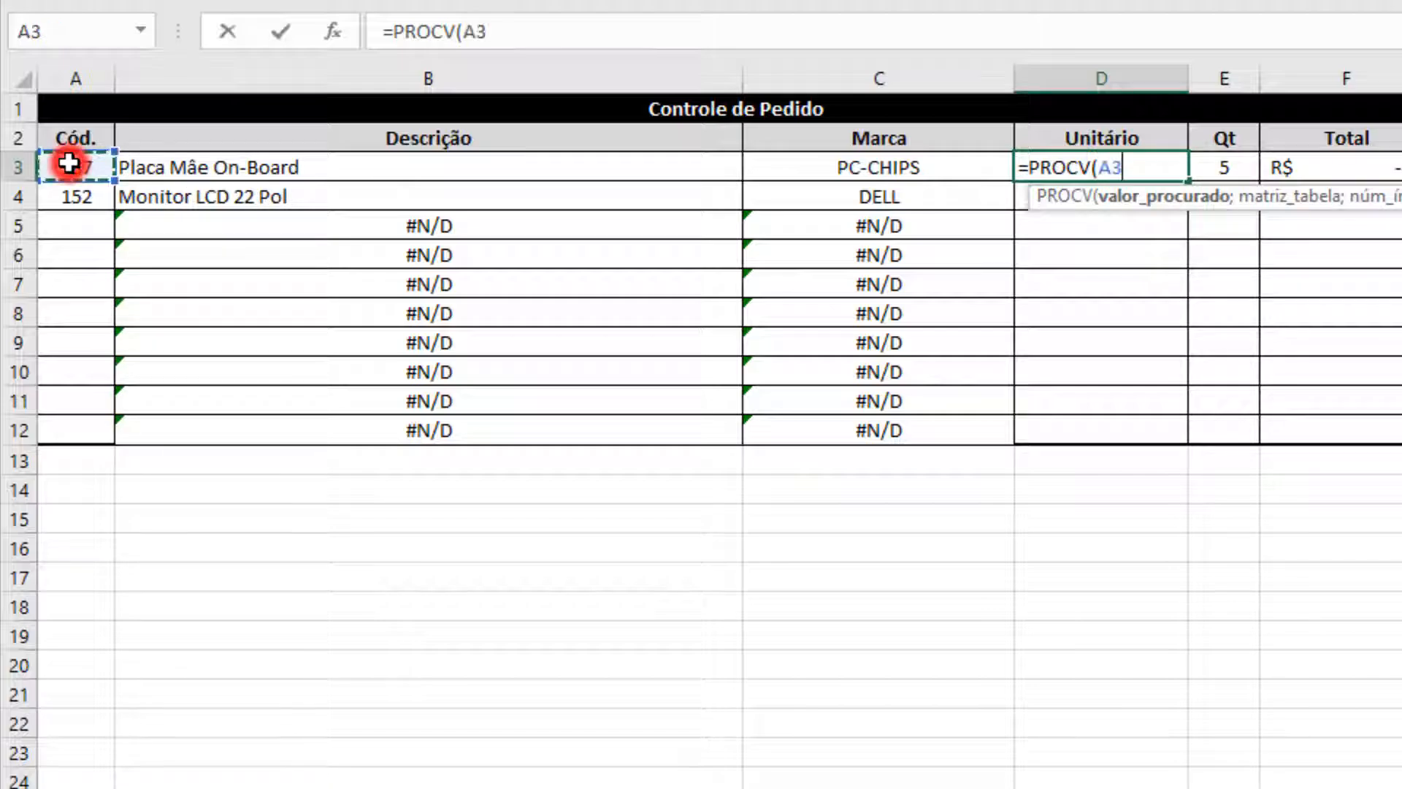
{"action": "type", "text": ";"}
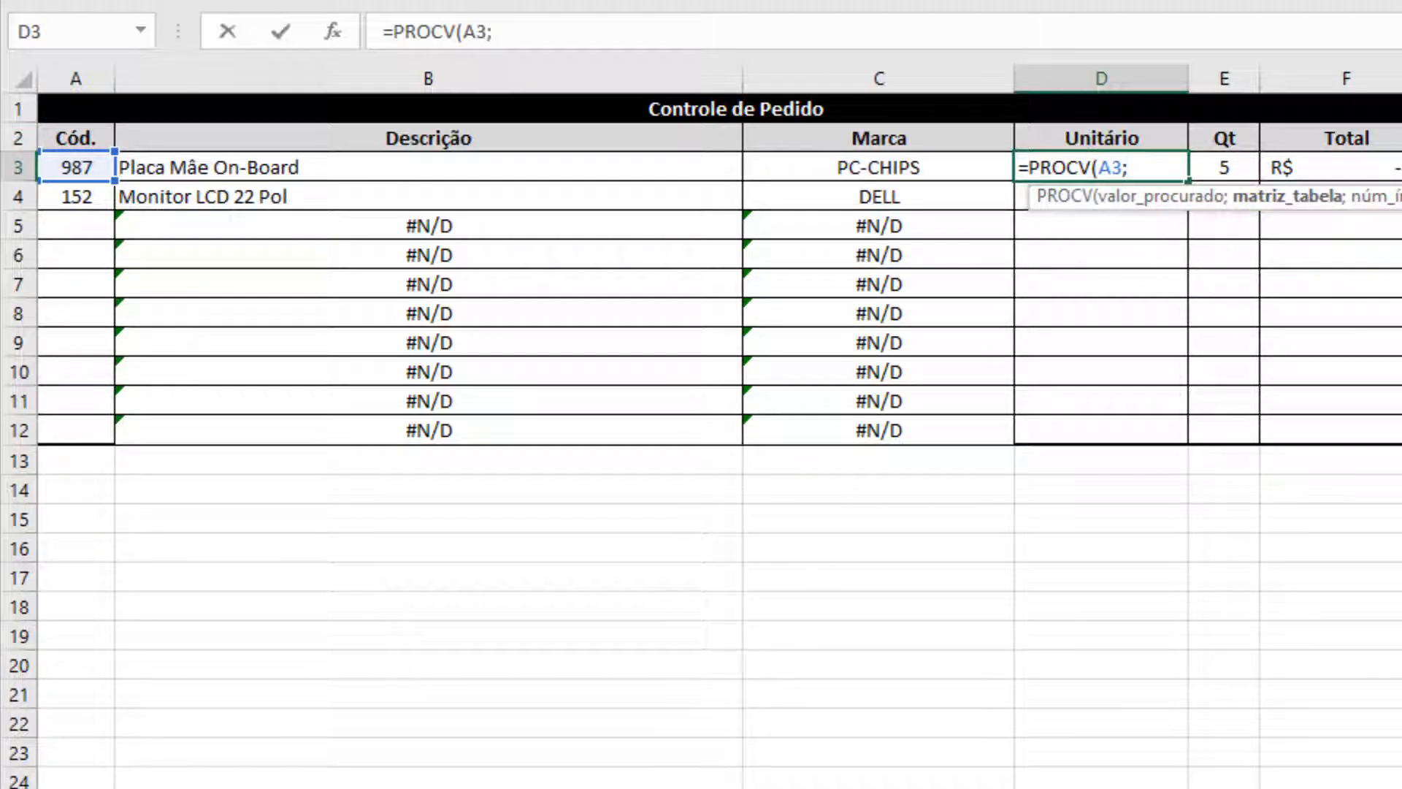
{"action": "key", "text": "ctrl+Page_Up"}
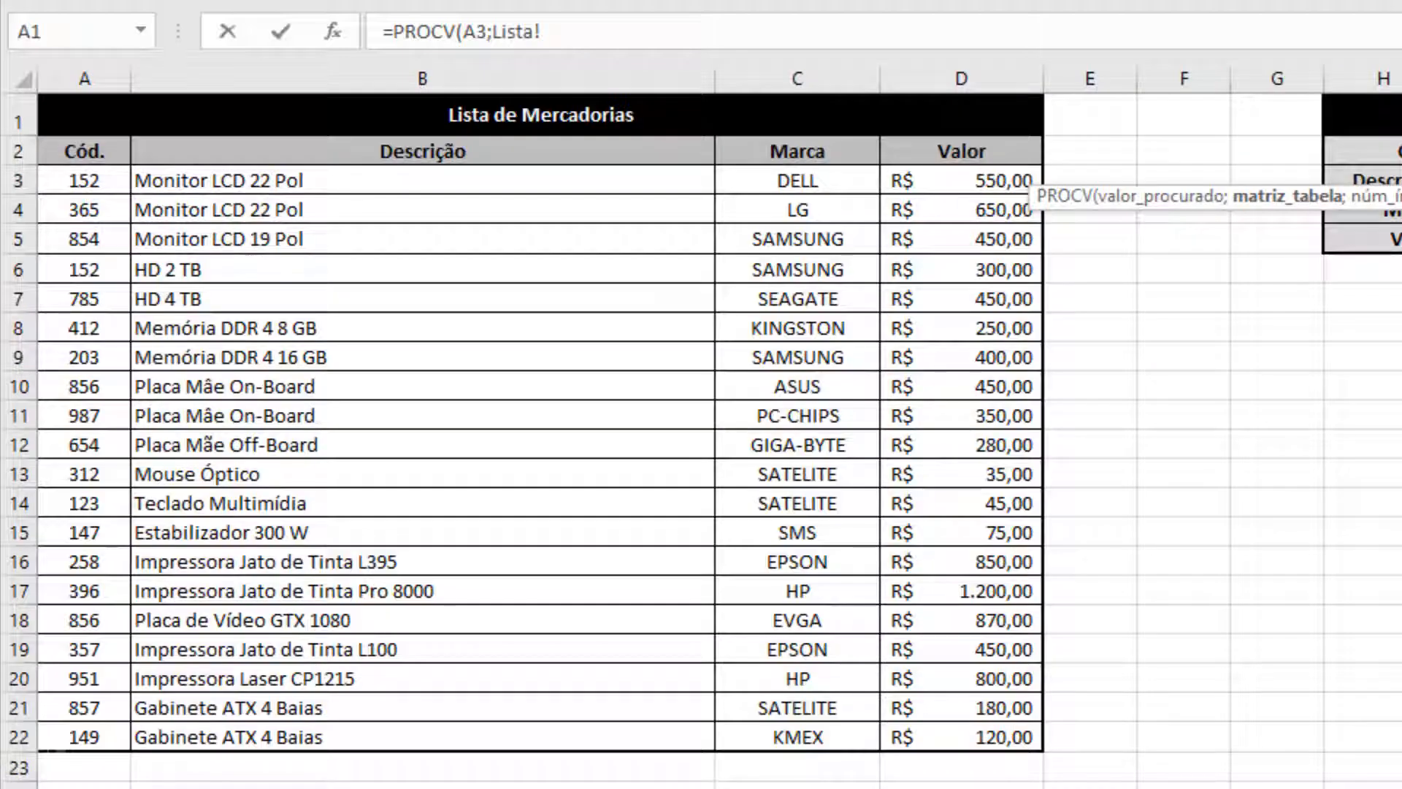
{"action": "left_click_drag", "start_coordinate": [67, 178], "coordinate": [1001, 739]}
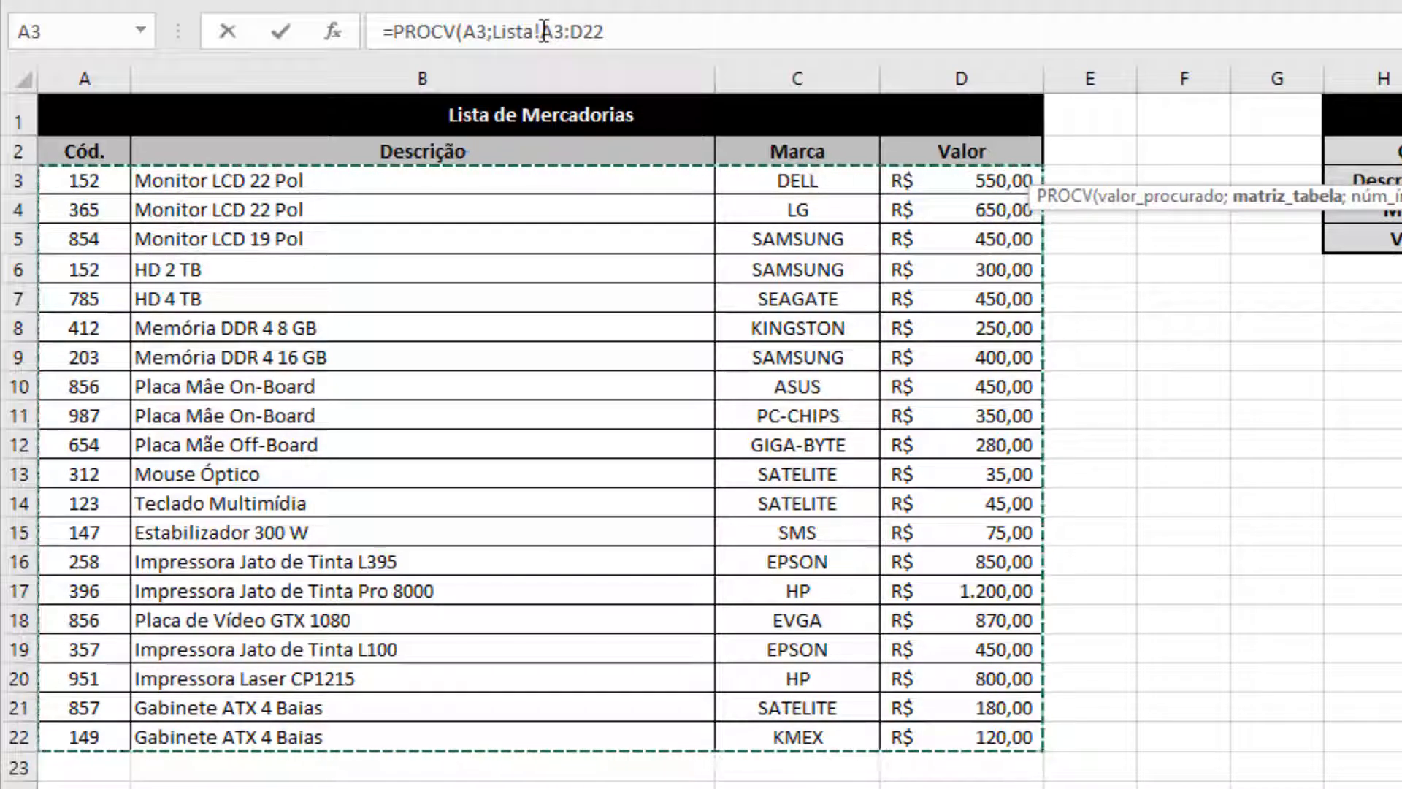
{"action": "left_click_drag", "start_coordinate": [544, 32], "coordinate": [615, 29]}
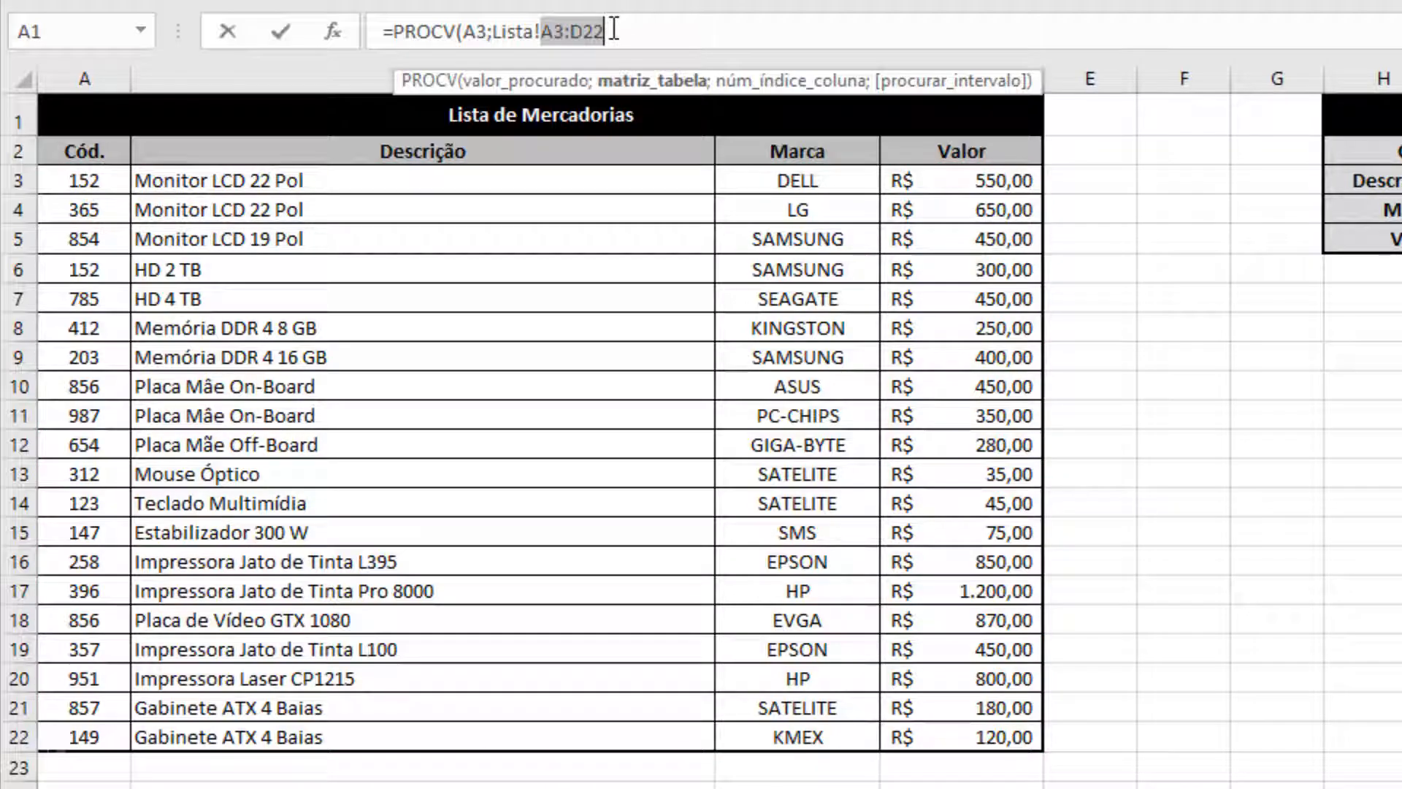
{"action": "key", "text": "F4"}
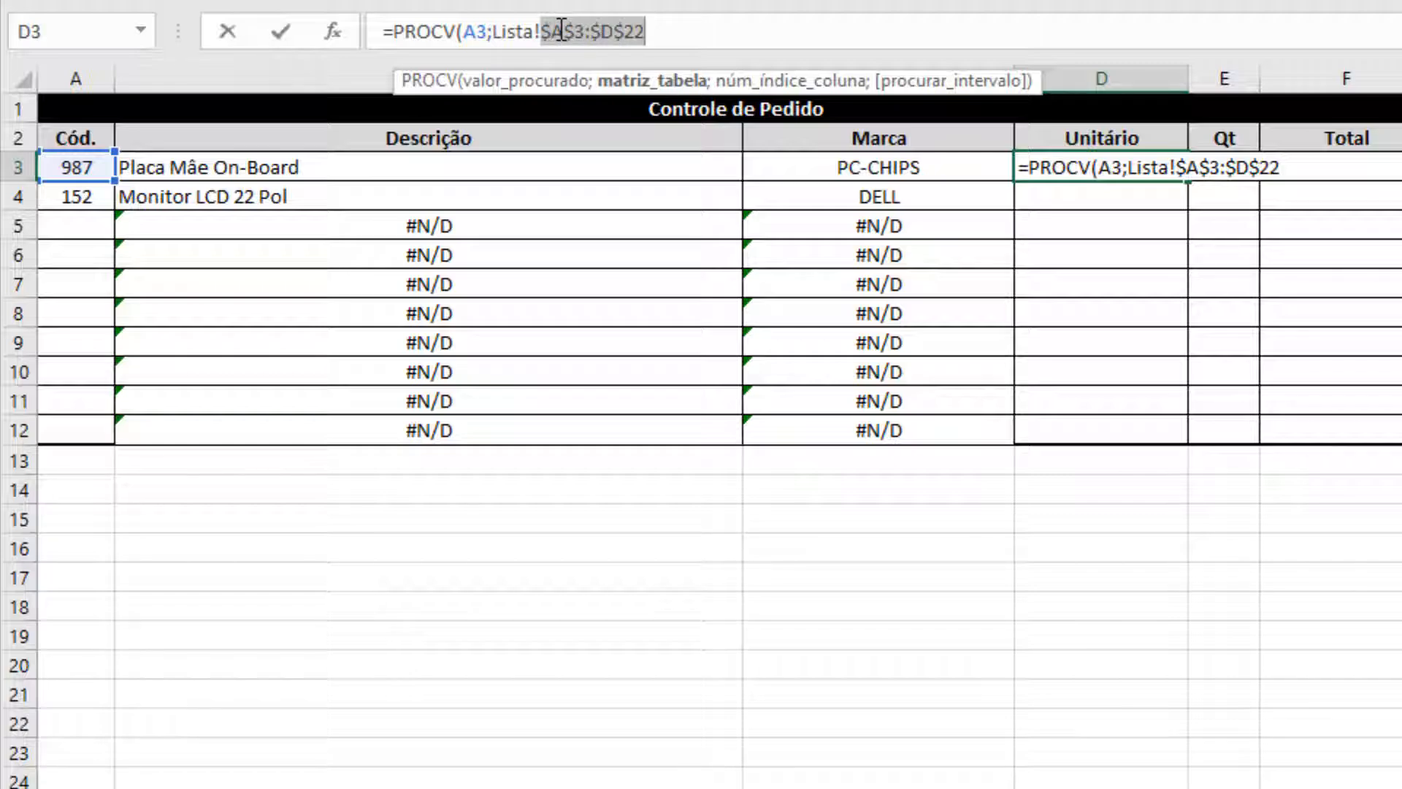
Complete the D3 PROCV formula with column index 4 and FALSO, and fill it down the Unitário column through D12
{"action": "left_click", "coordinate": [654, 30]}
{"action": "type", "text": ";"}
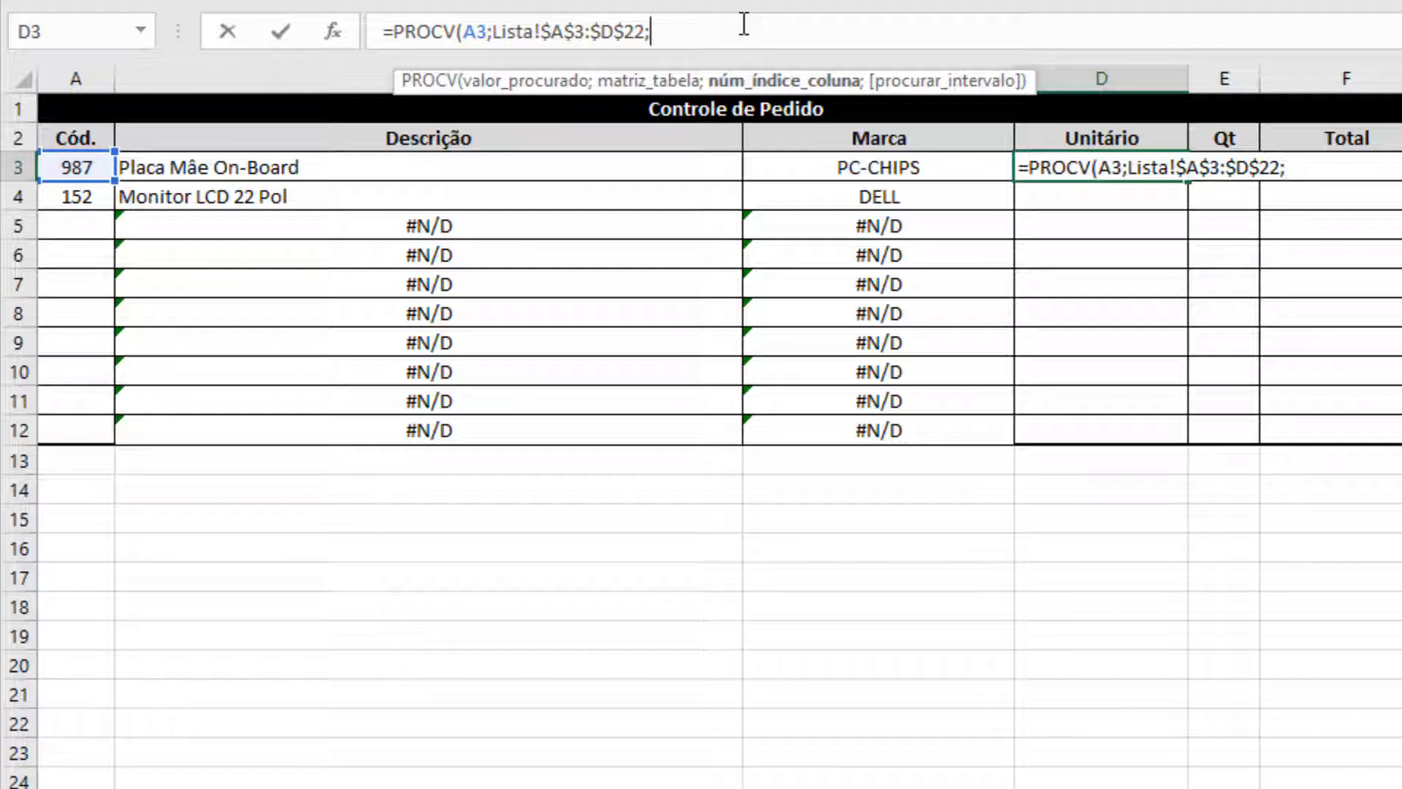
{"action": "type", "text": "4;"}
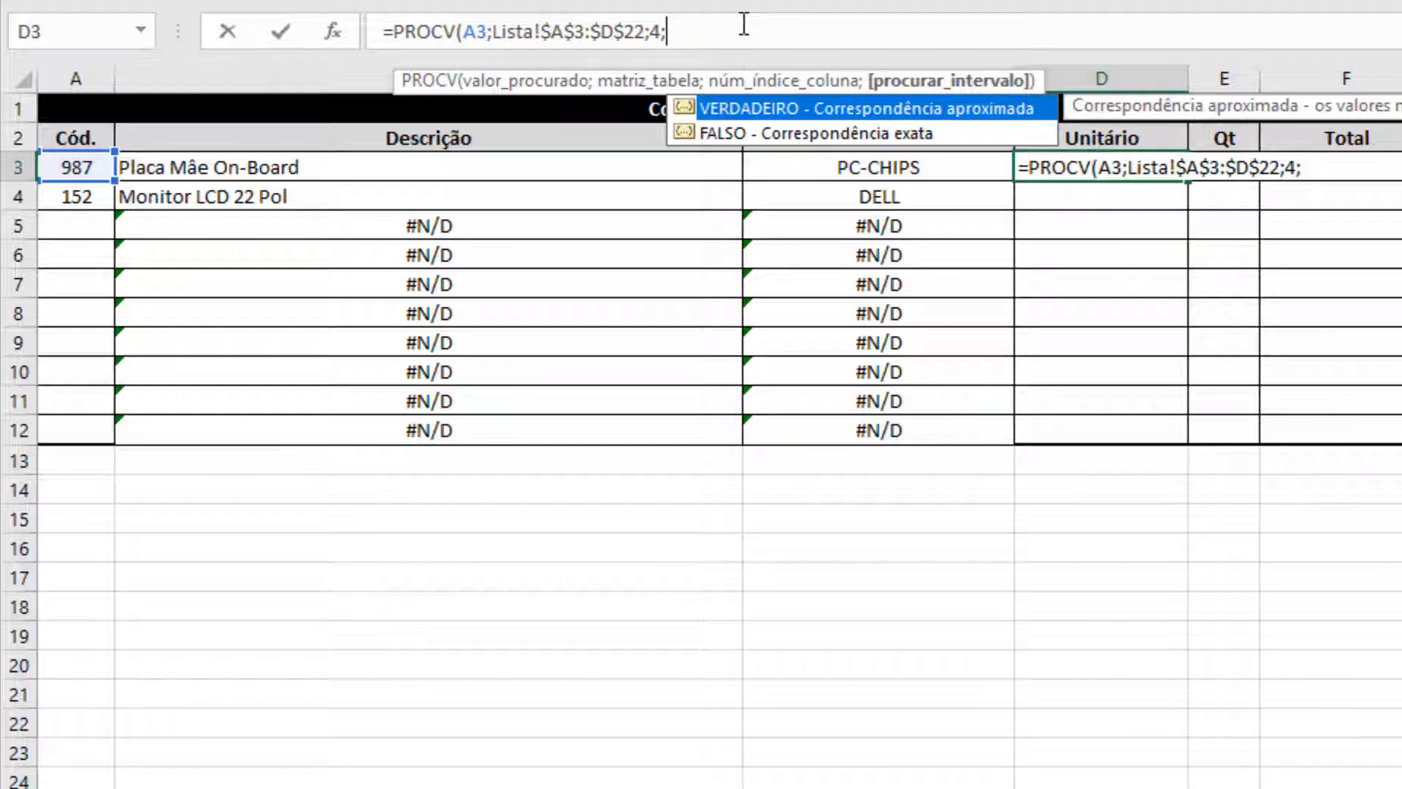
{"action": "type", "text": "FALSO)"}
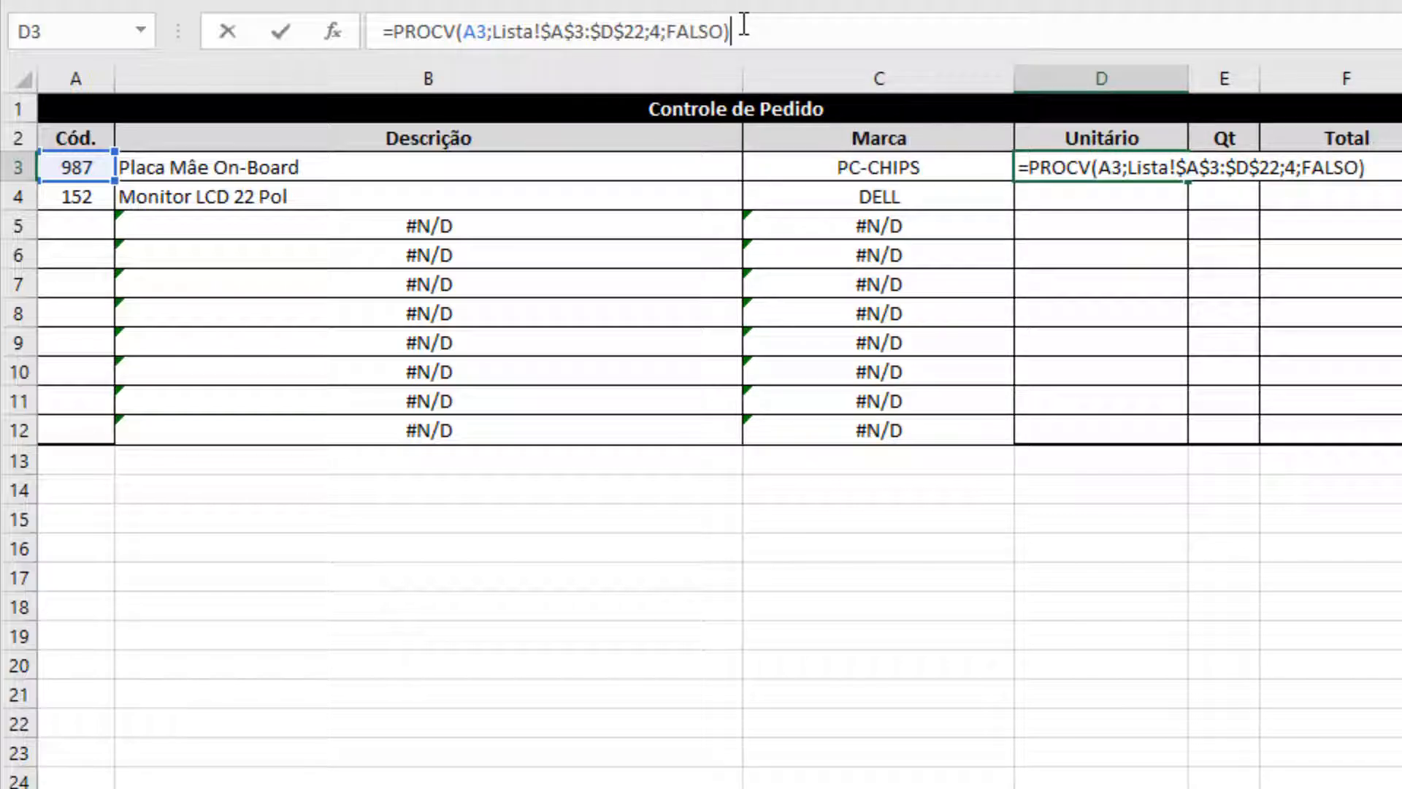
{"action": "key", "text": "Return"}
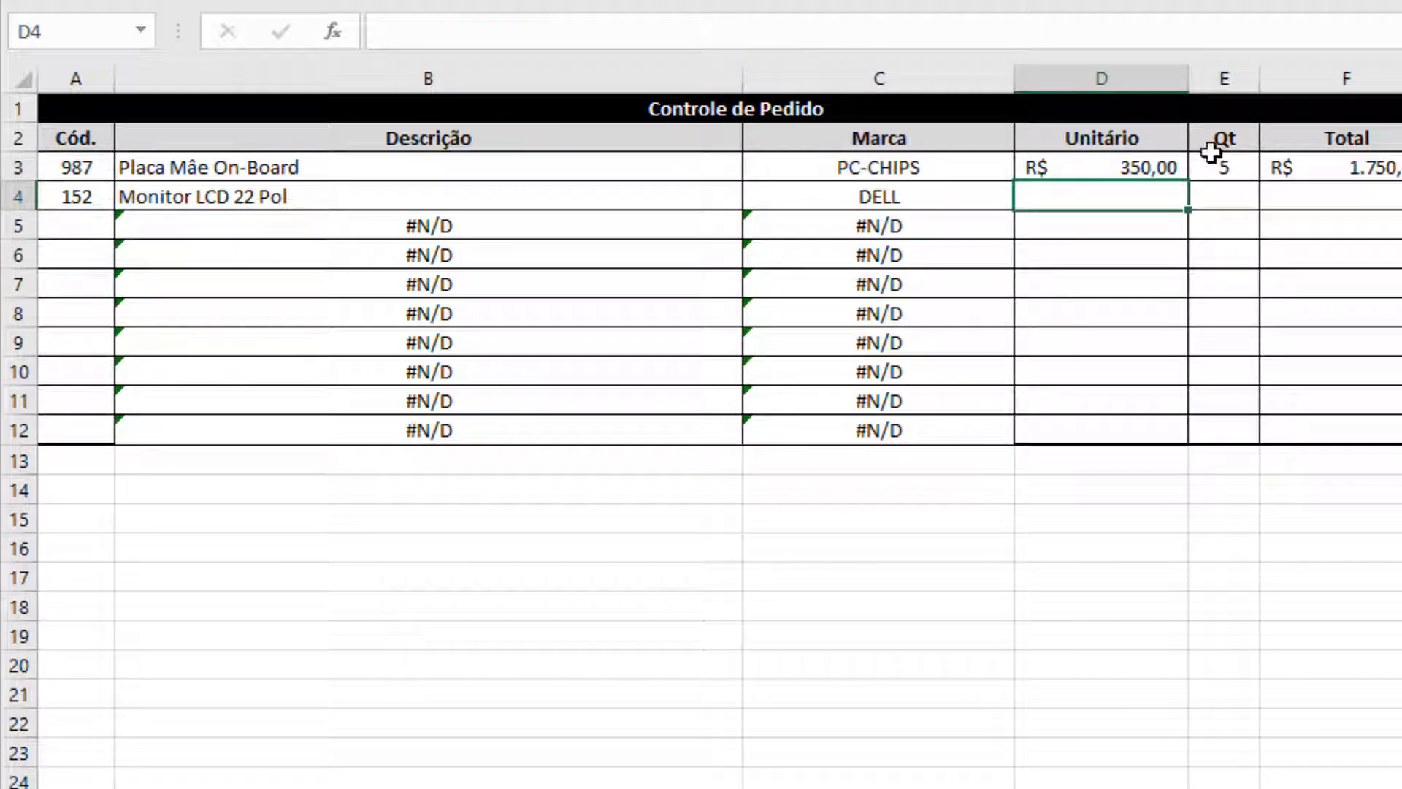
{"action": "left_click", "coordinate": [1137, 167]}
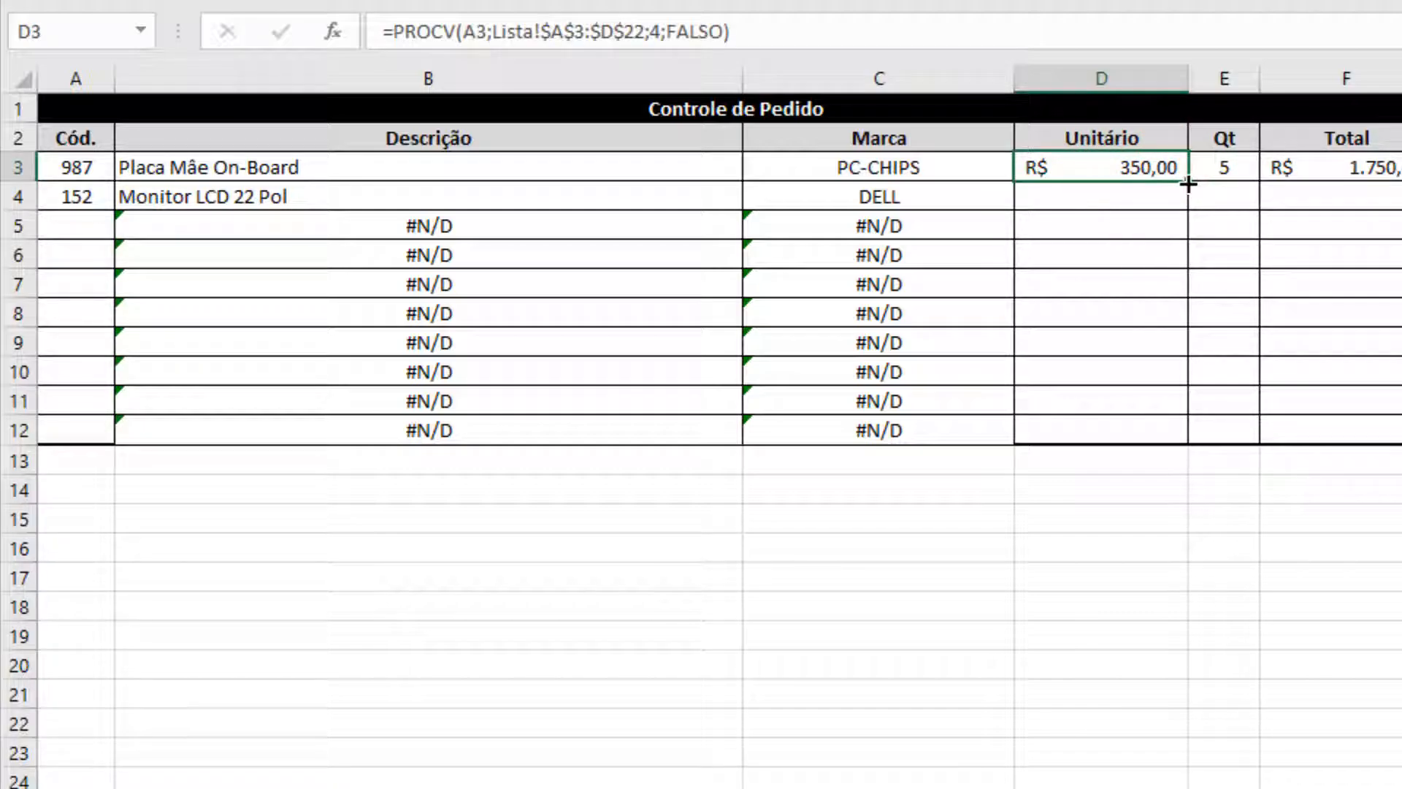
{"action": "left_click_drag", "start_coordinate": [1189, 183], "coordinate": [1182, 444]}
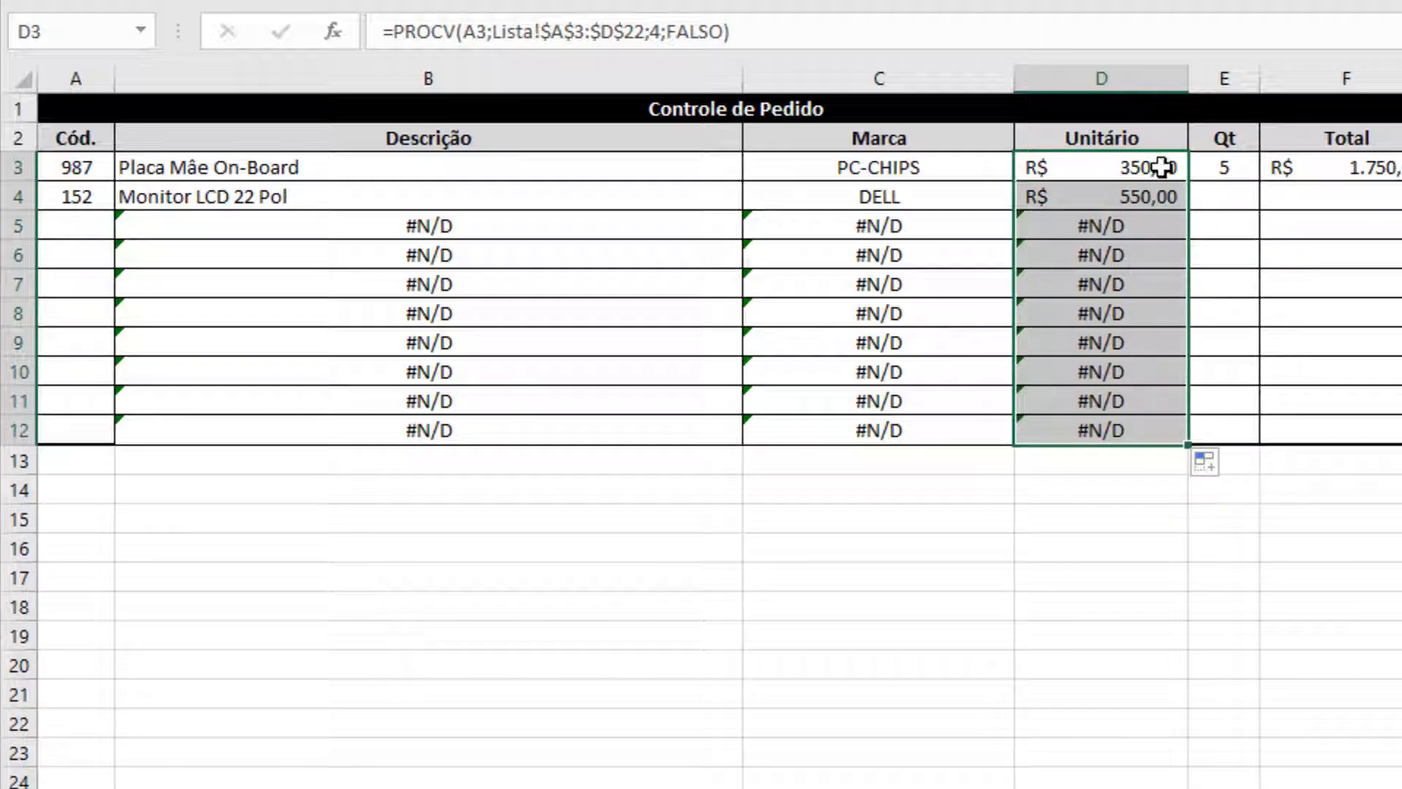
Enter the total formula =D4*E4 in F4 and fill it down the Total column through F12
{"action": "left_click", "coordinate": [1235, 189]}
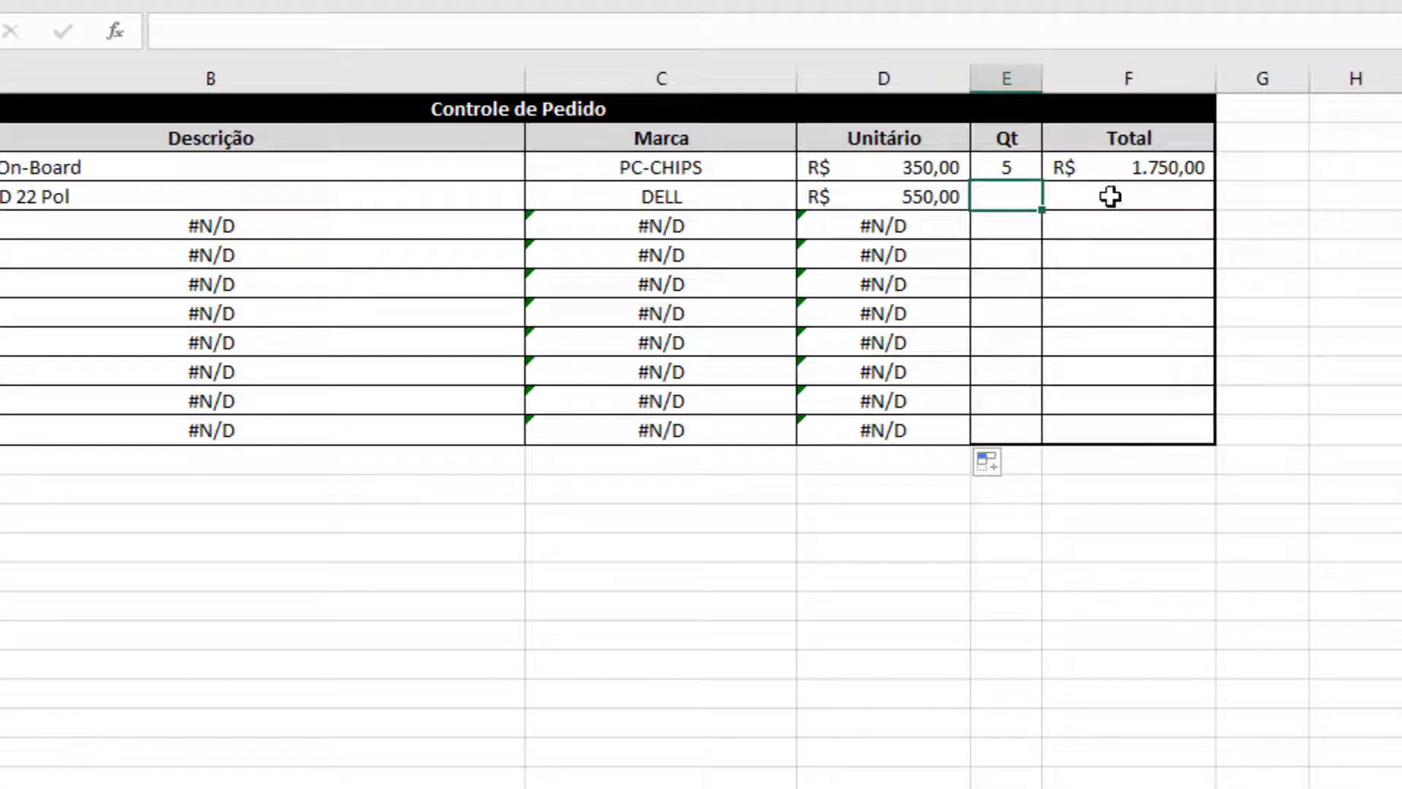
{"action": "left_click", "coordinate": [1115, 195]}
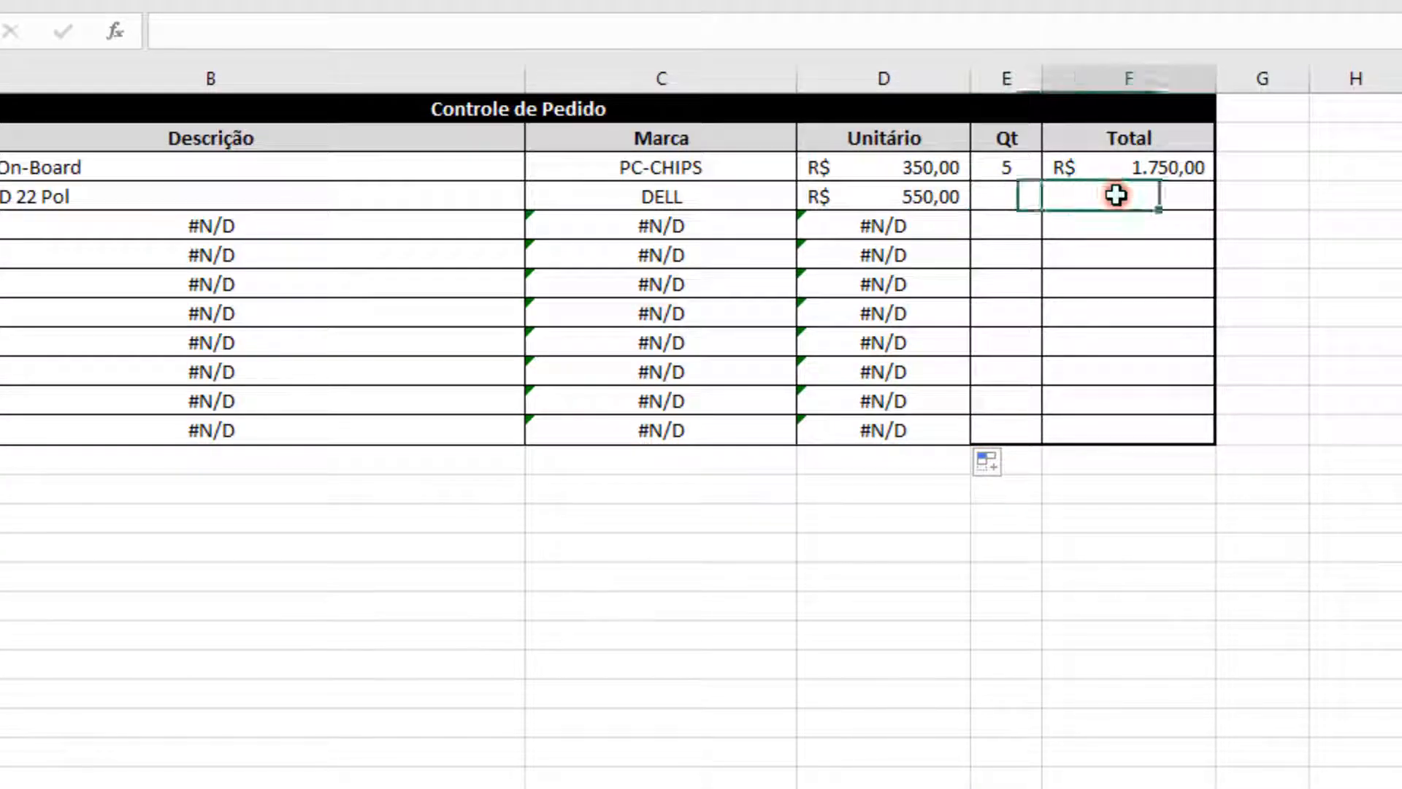
{"action": "type", "text": "="}
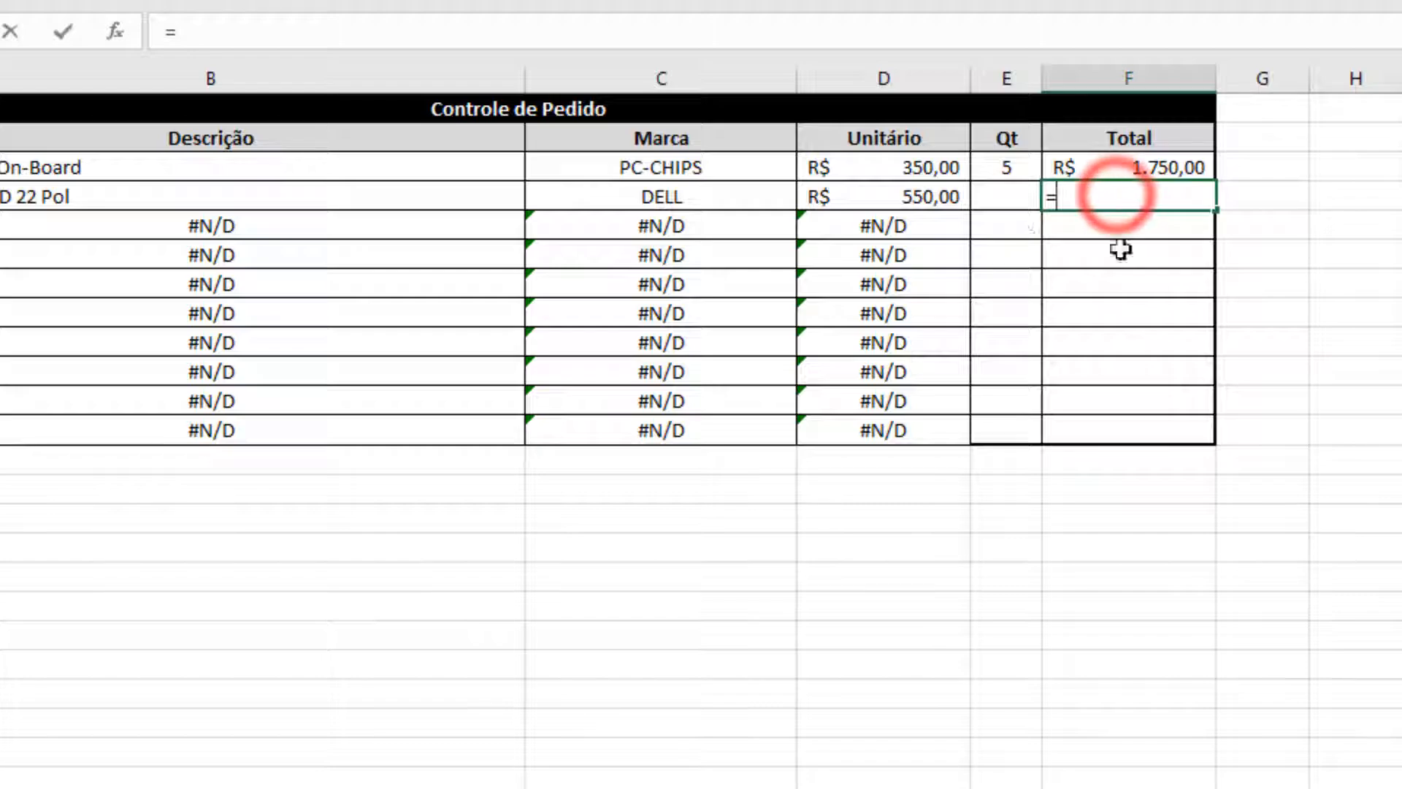
{"action": "left_click", "coordinate": [893, 188]}
{"action": "type", "text": "*"}
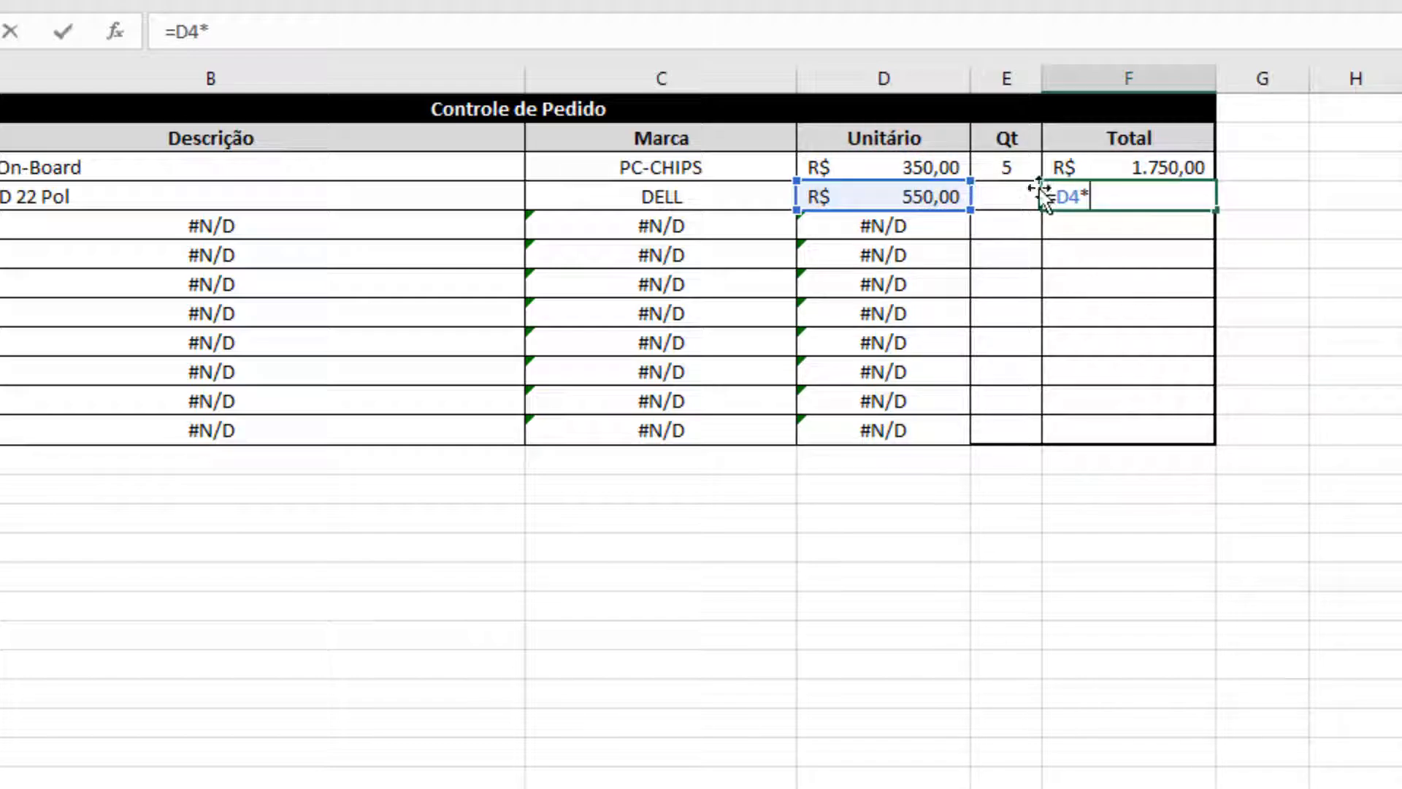
{"action": "left_click", "coordinate": [1005, 189]}
{"action": "key", "text": "Return"}
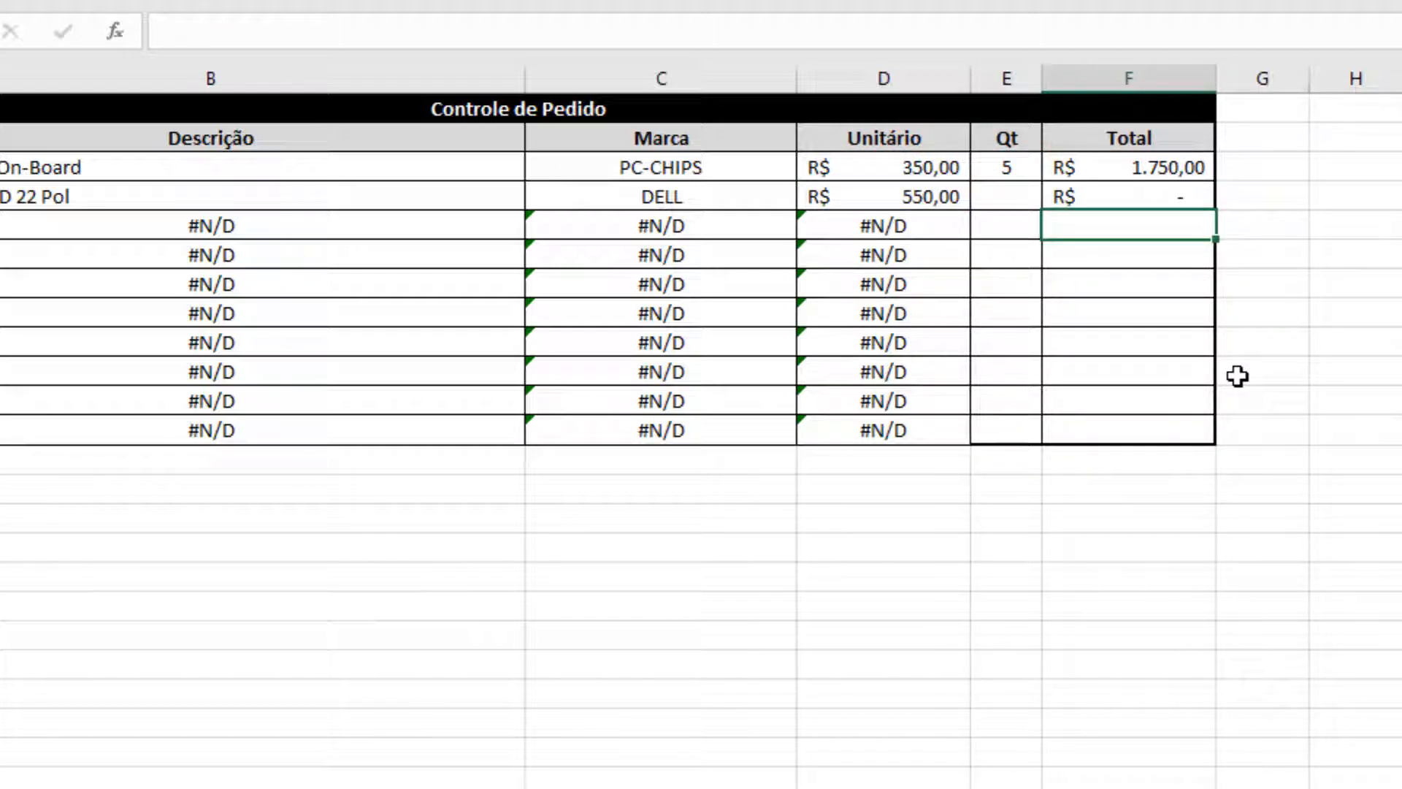
{"action": "left_click", "coordinate": [1158, 197]}
{"action": "left_click_drag", "start_coordinate": [1215, 211], "coordinate": [1208, 446]}
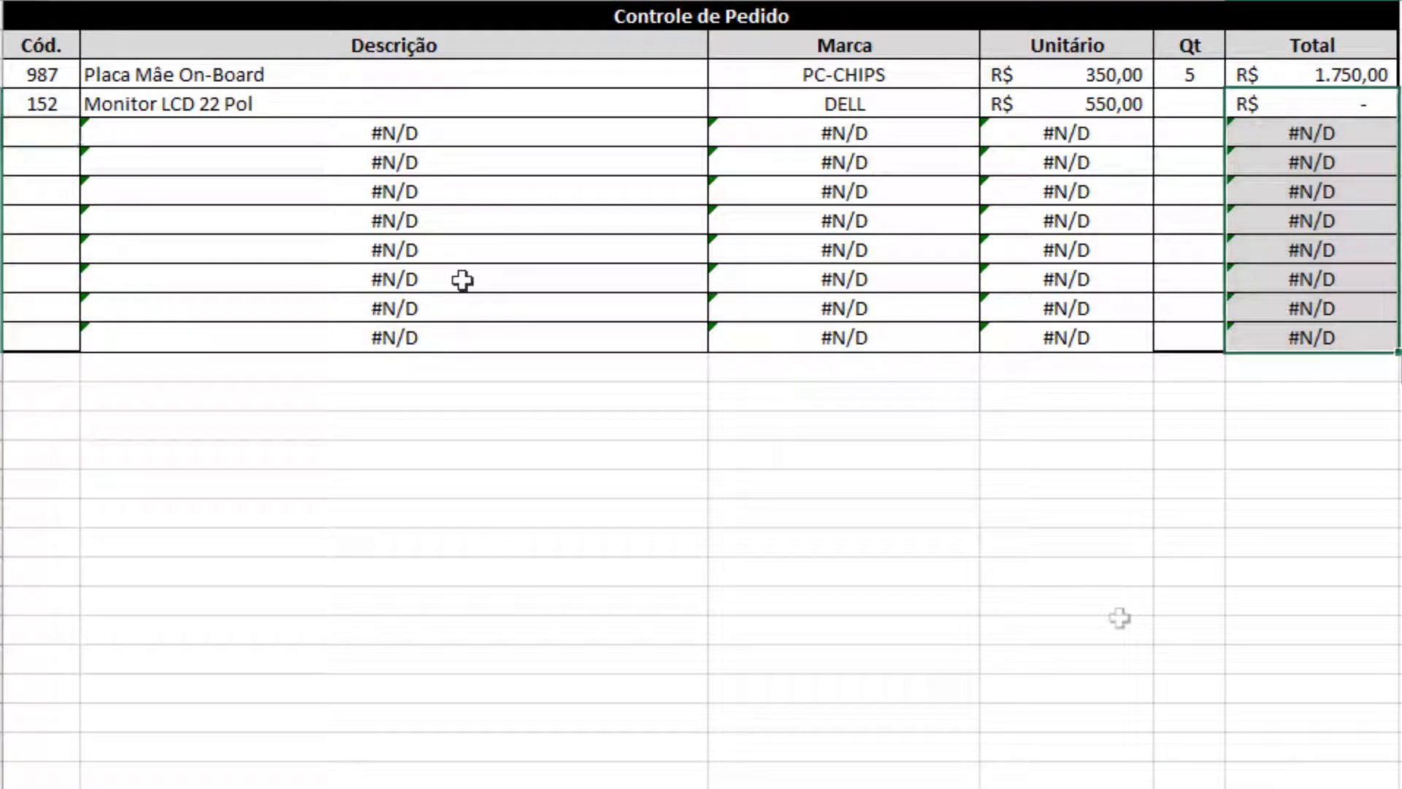
Enter product codes 123 in A5 and 312 in A6 of the order table, consulting the Lista sheet for a code
{"action": "left_click", "coordinate": [61, 137]}
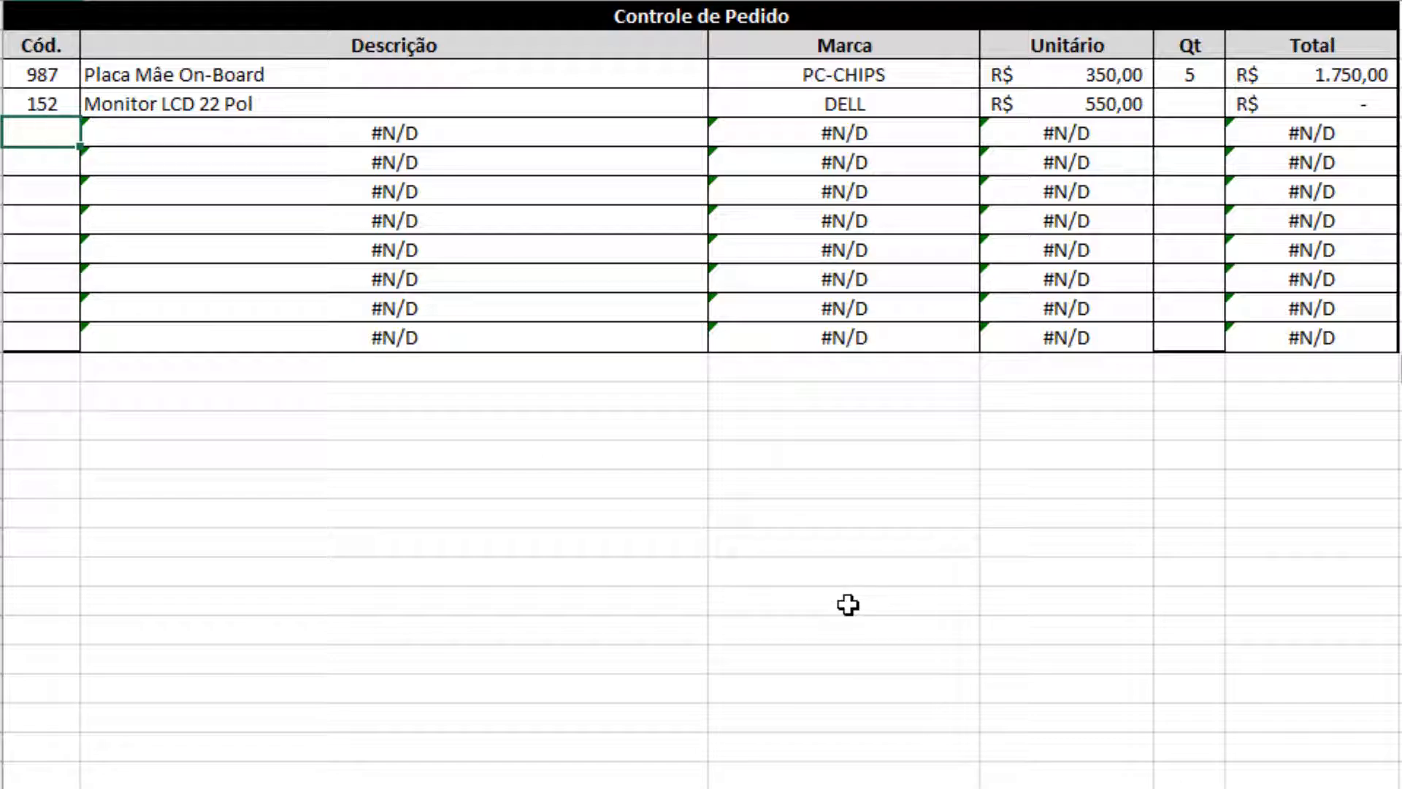
{"action": "key", "text": "Return"}
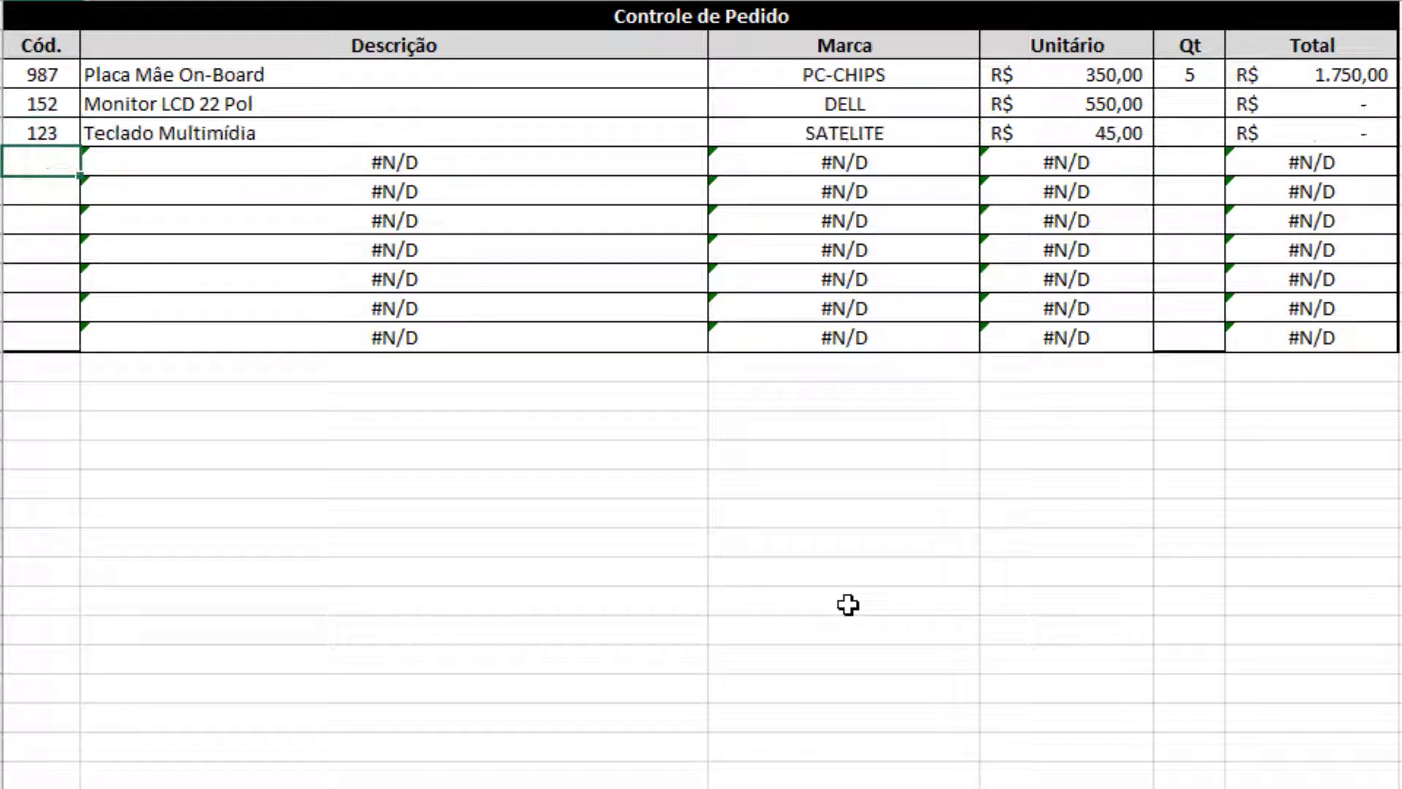
{"action": "left_click", "coordinate": [102, 788]}
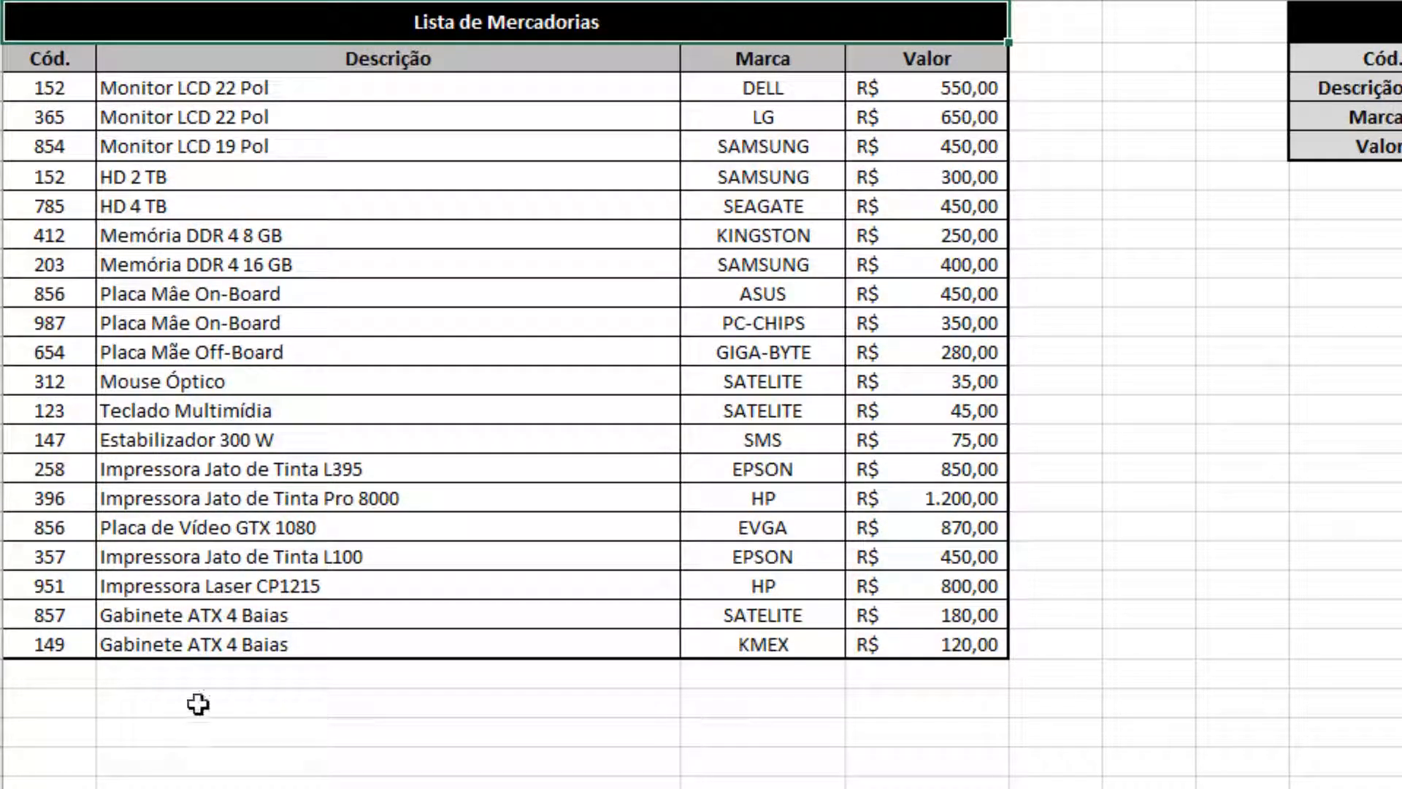
{"action": "left_click", "coordinate": [358, 788]}
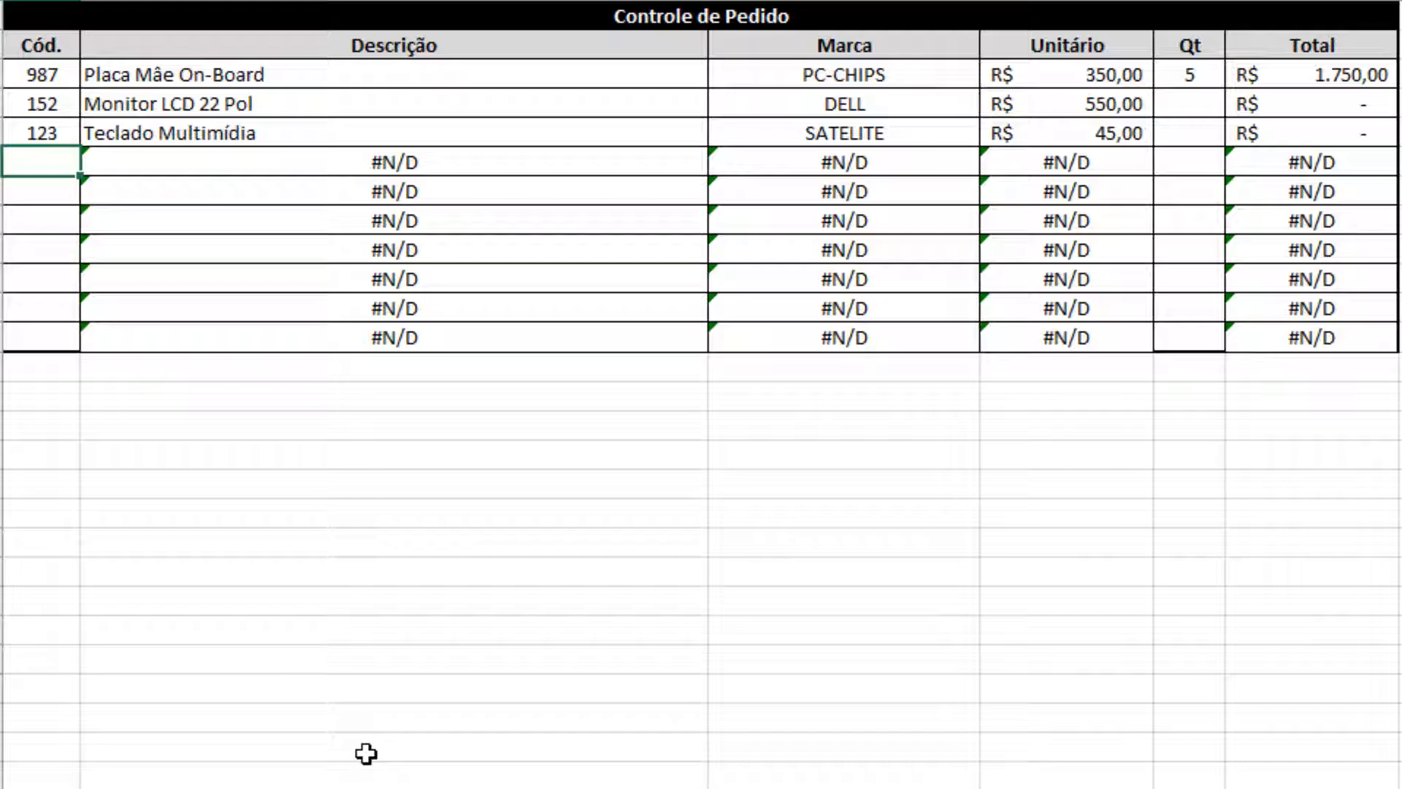
{"action": "key", "text": "Return"}
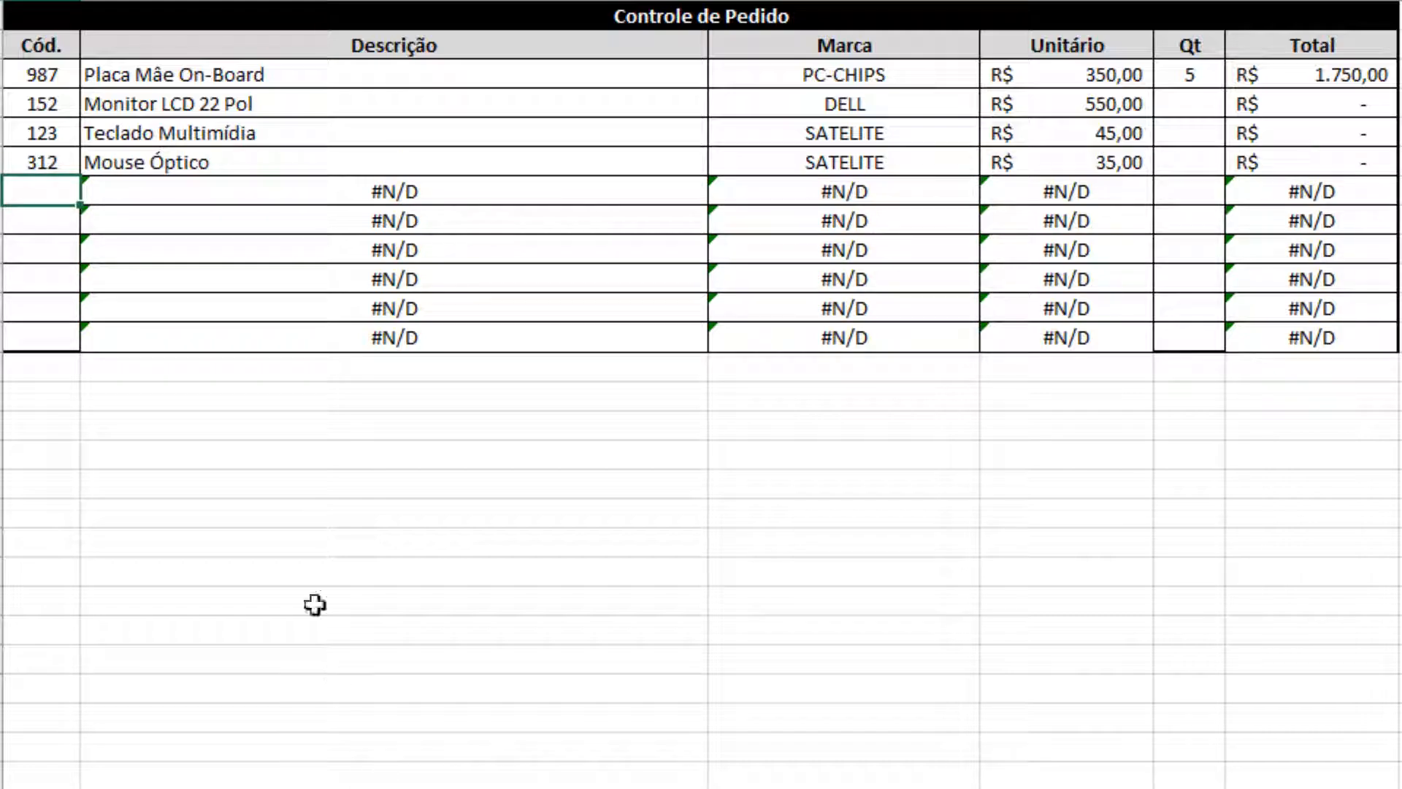
Enter the quantities 3, 5 and 10 in the Qt column for order codes 152, 123 and 312
{"action": "left_click", "coordinate": [1198, 95]}
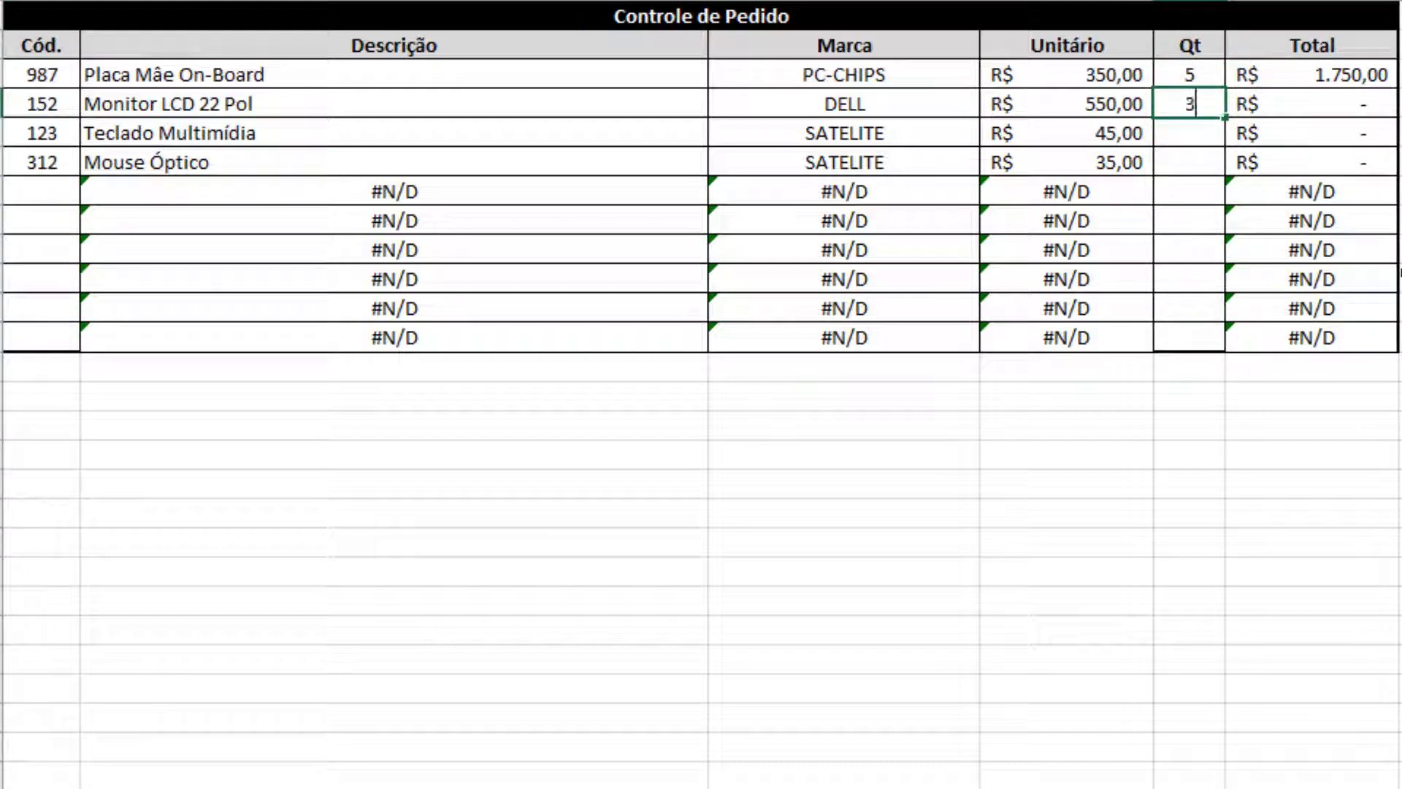
{"action": "key", "text": "Return"}
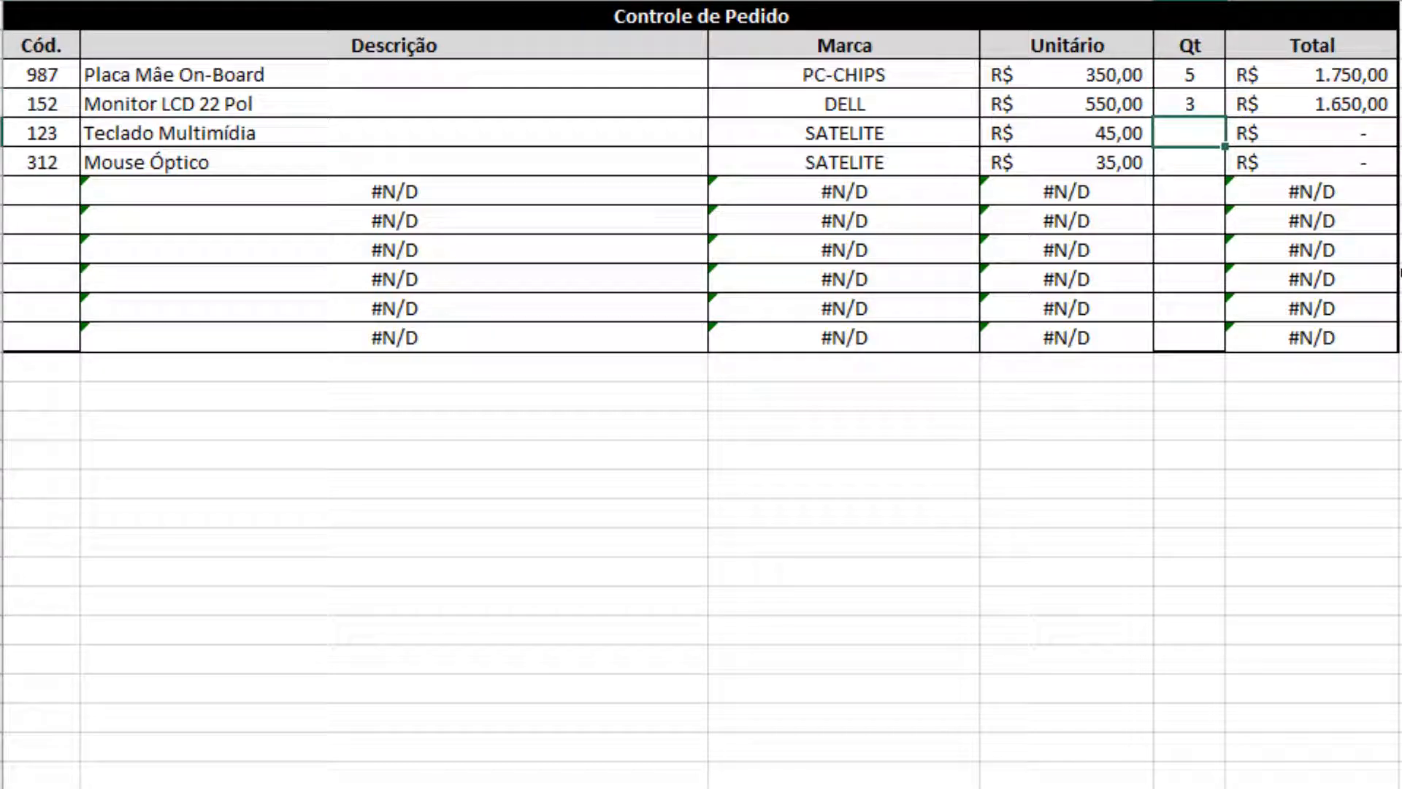
{"action": "key", "text": "Return"}
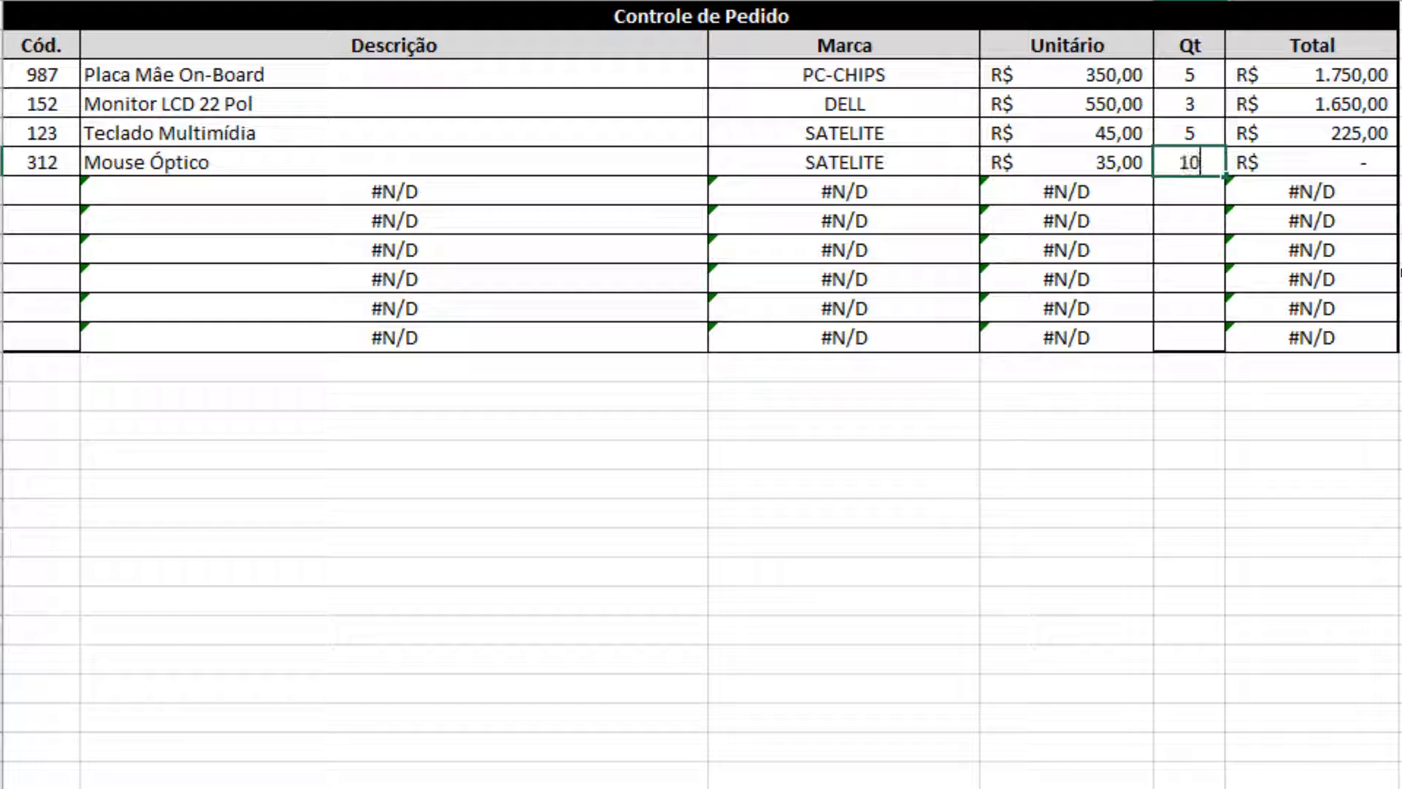
{"action": "type", "text": "10"}
{"action": "key", "text": "Return"}
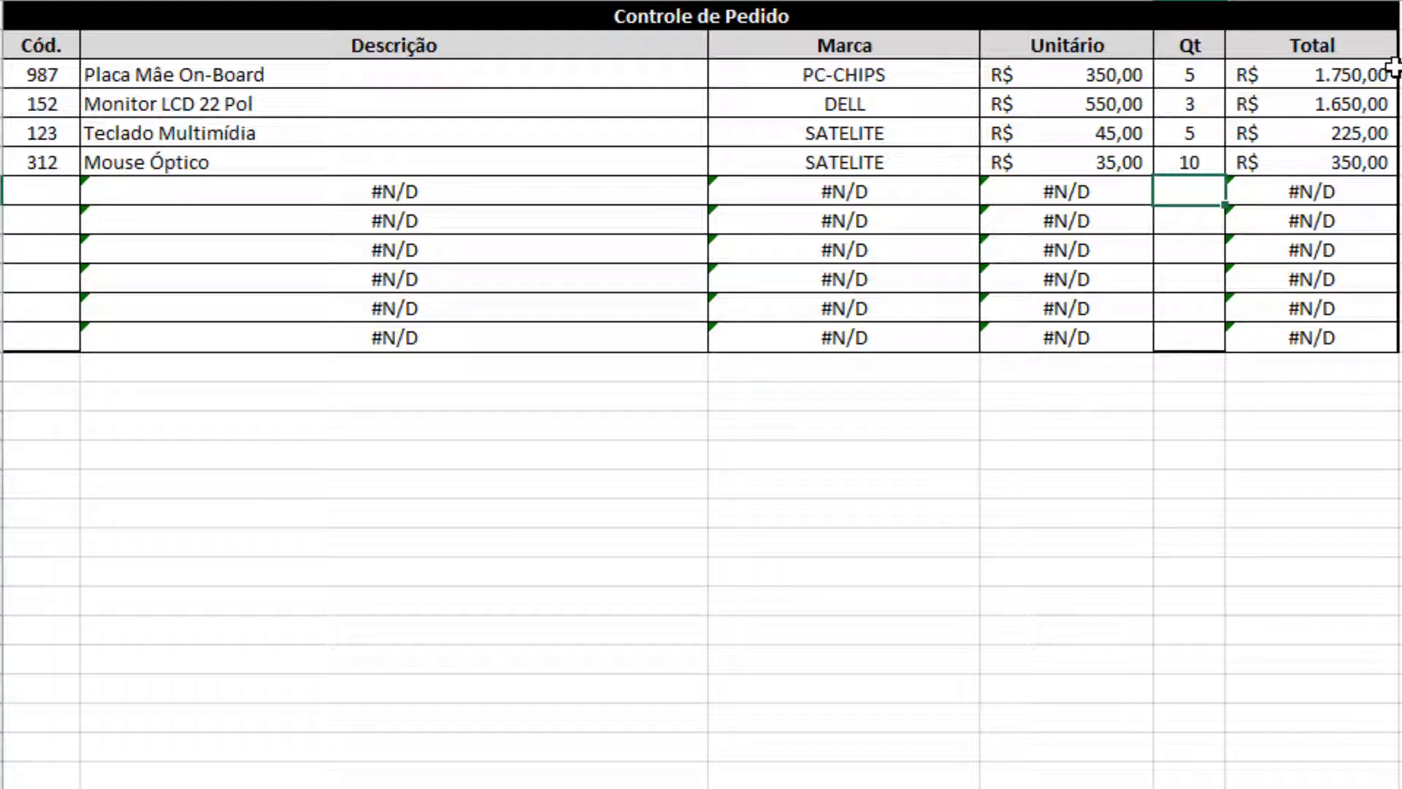
{"action": "left_click", "coordinate": [831, 15]}
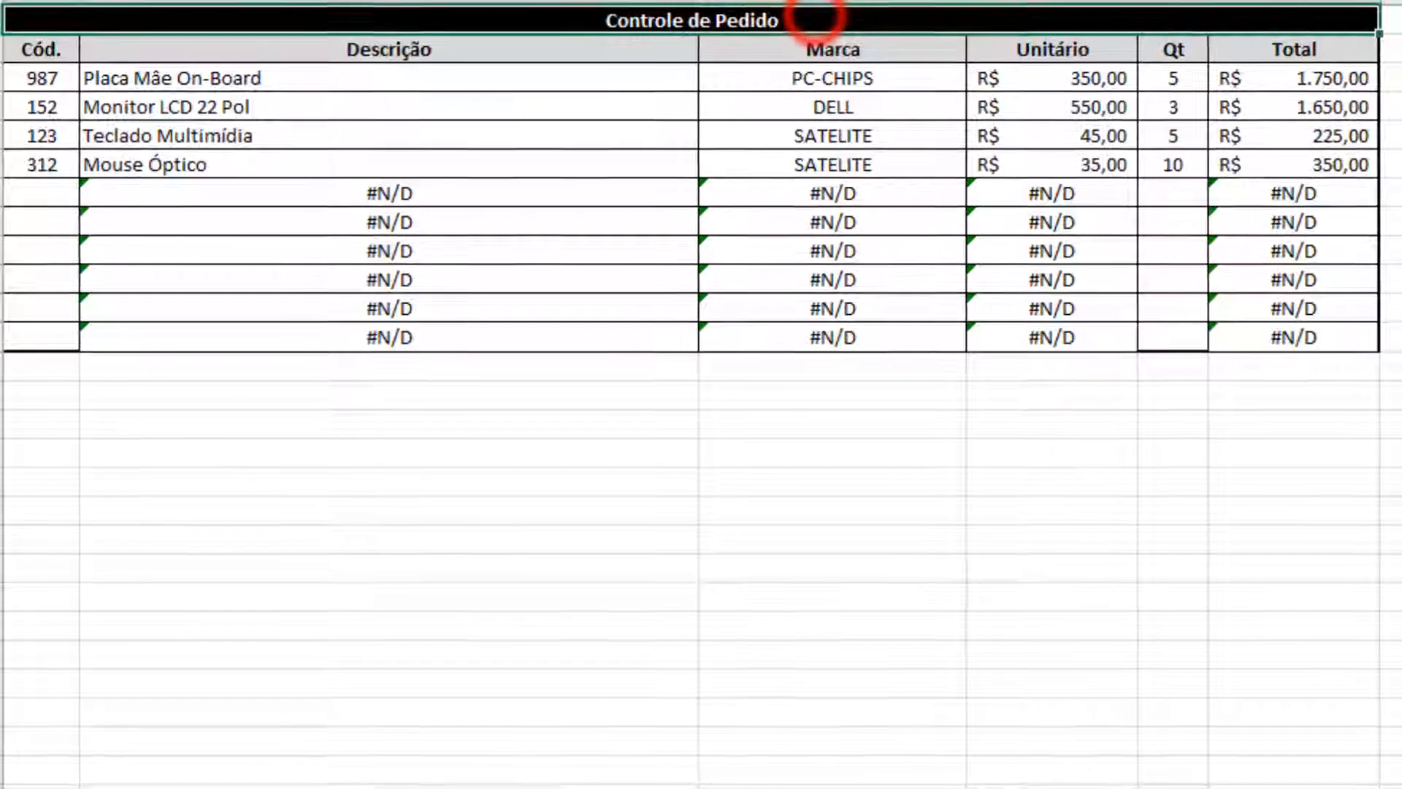